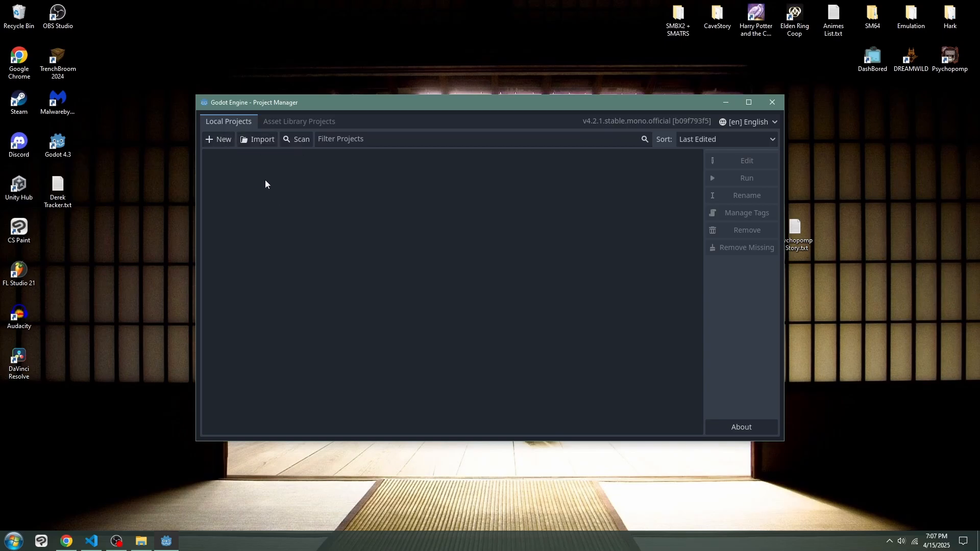
# - Import the Psychopomp Map Pack project from the desktop's Psychopomp SDK folder and open it for editing
pyautogui.click(266, 139)
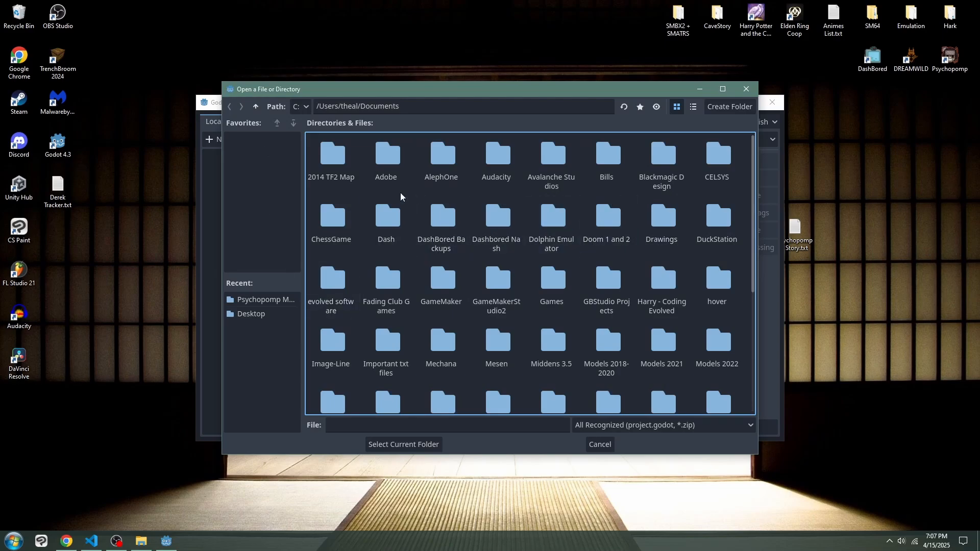
pyautogui.click(244, 315)
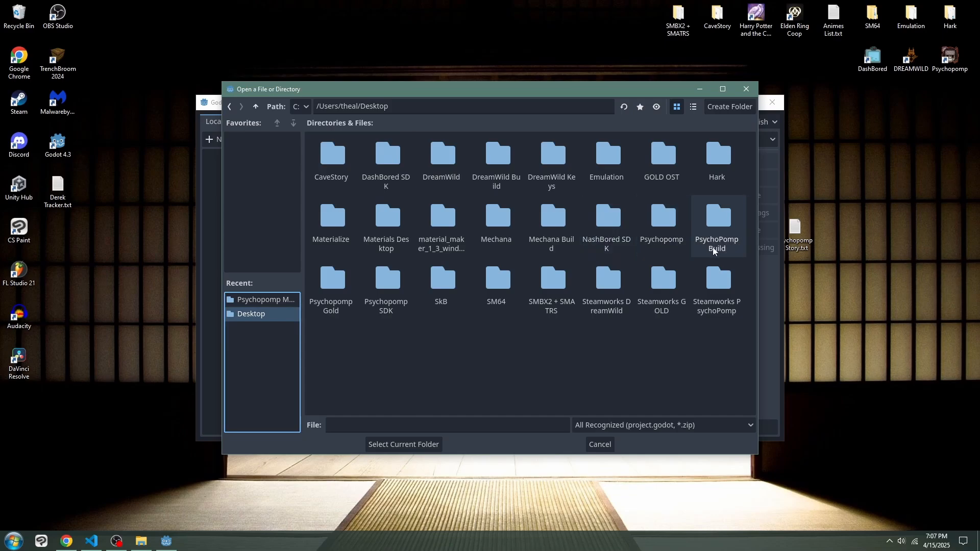
pyautogui.doubleClick(362, 278)
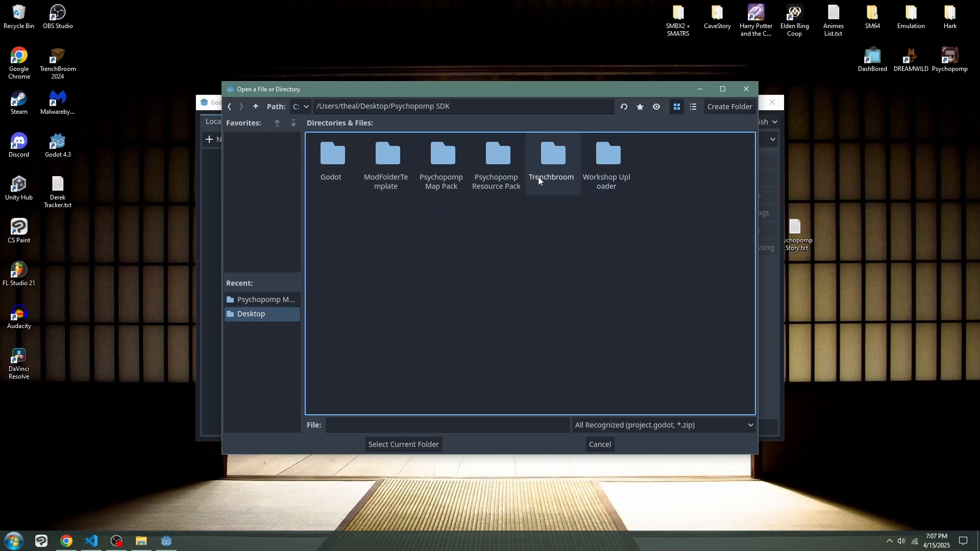
pyautogui.doubleClick(449, 160)
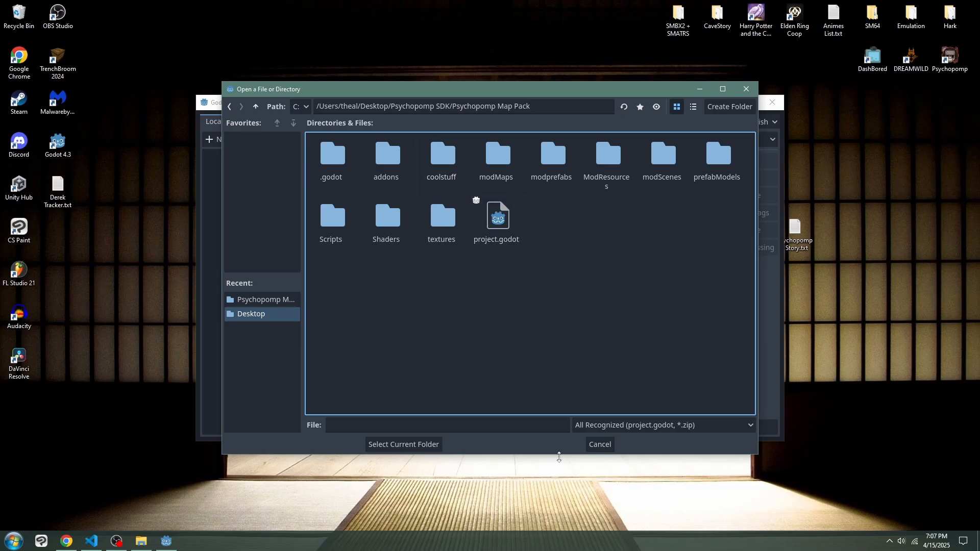
pyautogui.click(430, 446)
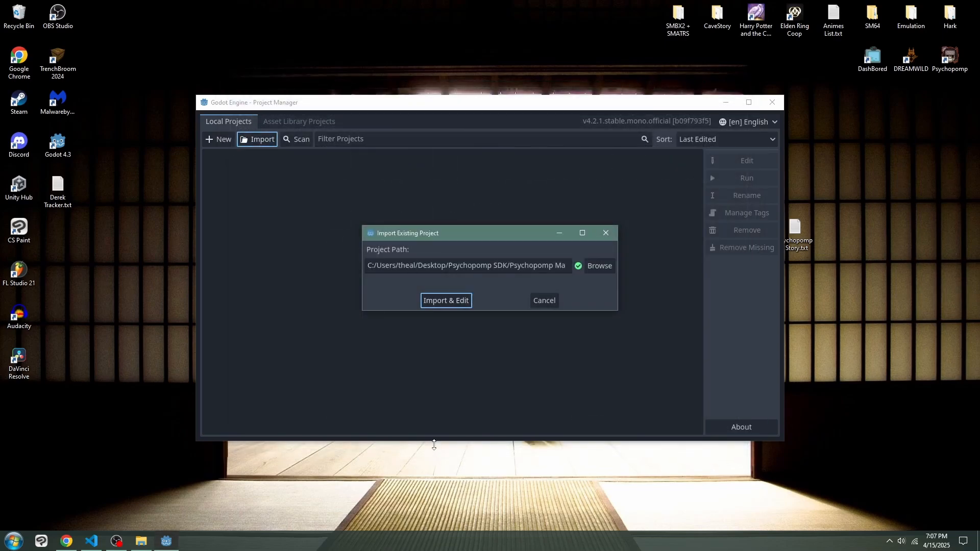
pyautogui.click(461, 304)
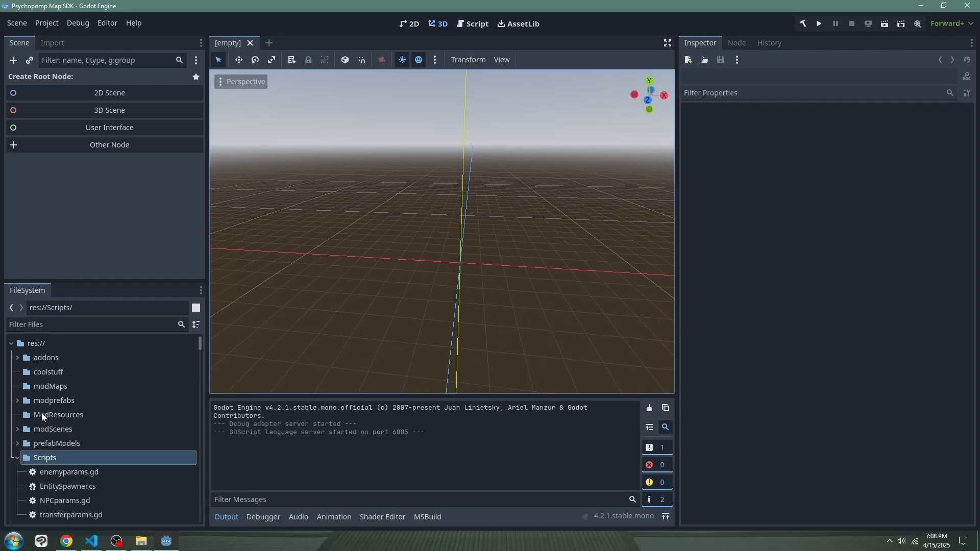
# - Open the INIT.tscn scene from the modScenes folder and inspect the entities placed in its 3D view
pyautogui.click(17, 429)
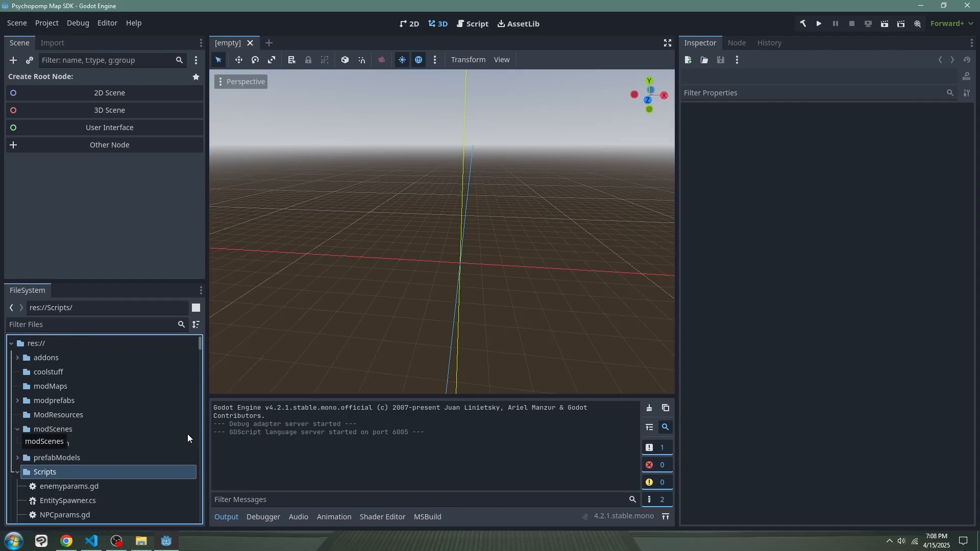
pyautogui.doubleClick(56, 445)
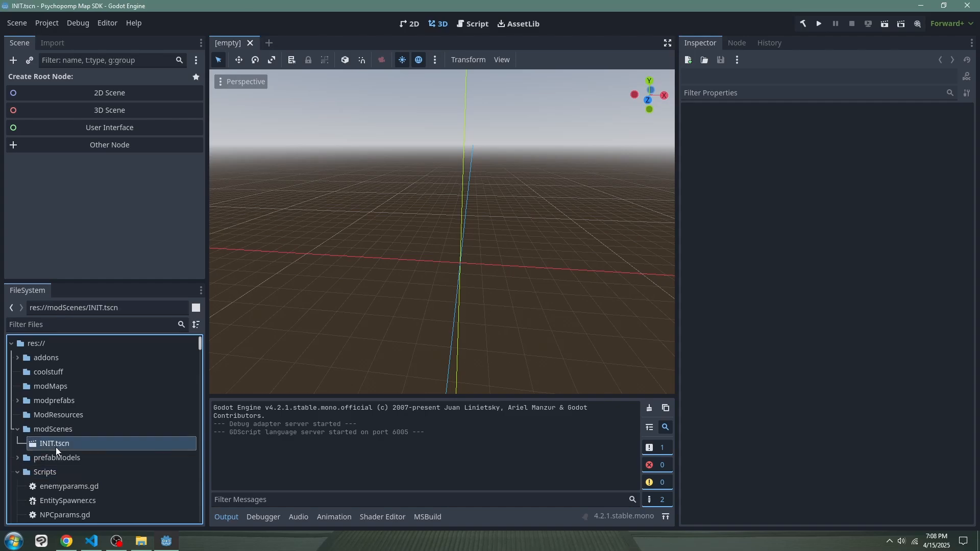
pyautogui.click(507, 147)
pyautogui.moveTo(507, 147); pyautogui.dragTo(490, 173, button='middle')
pyautogui.moveTo(491, 173); pyautogui.dragTo(738, 176, button='right')
pyautogui.press('w')
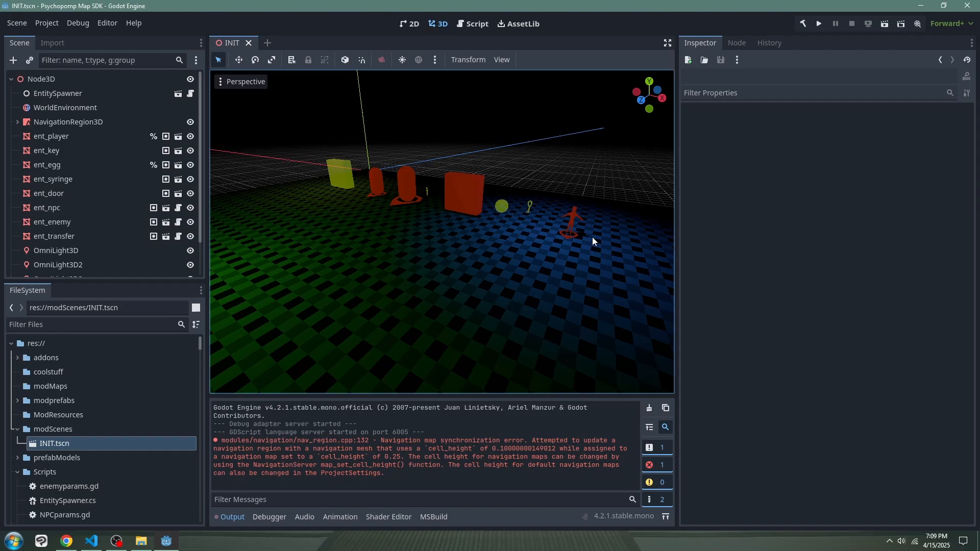
# - Close the Godot project and launch TrenchBroom.exe from the Trenchbroom folder of the Psychopomp SDK
pyautogui.click(141, 541)
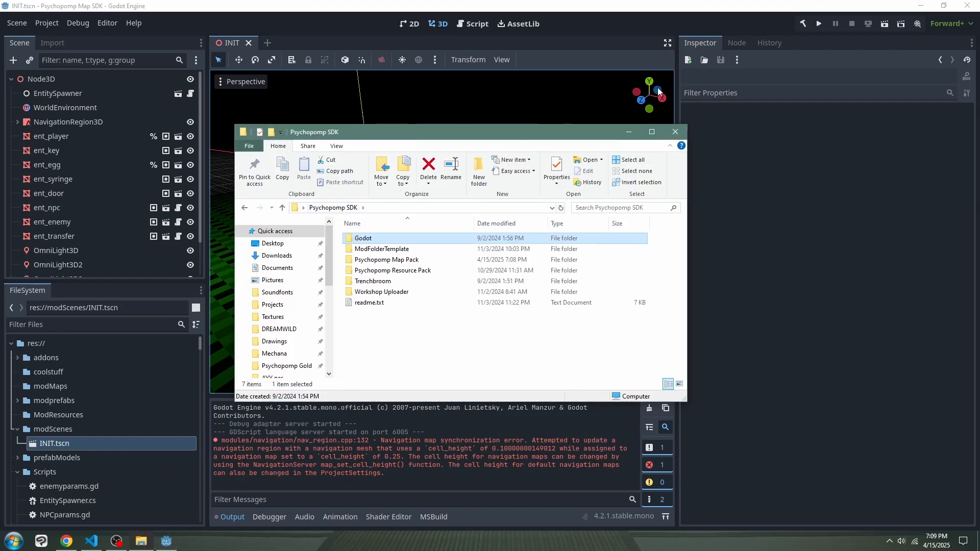
pyautogui.click(968, 6)
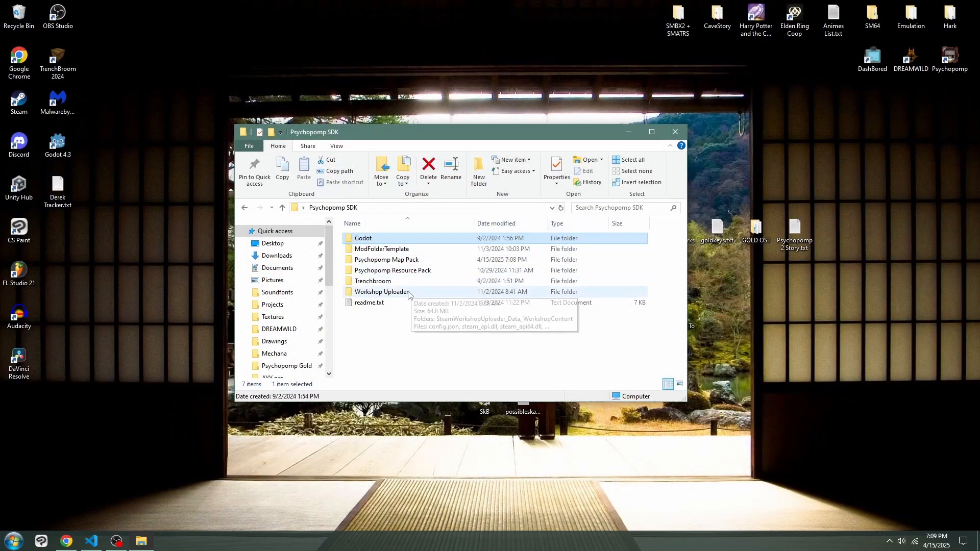
pyautogui.click(403, 331)
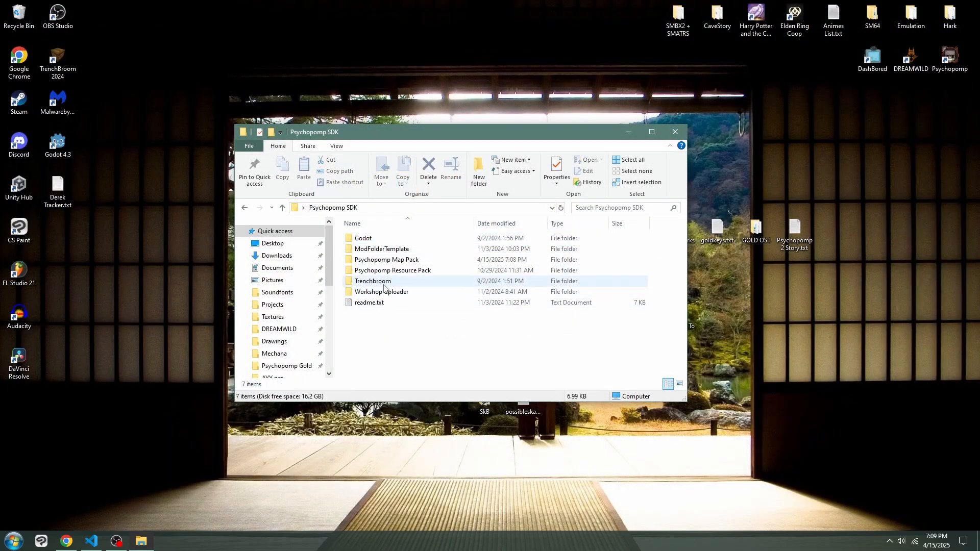
pyautogui.doubleClick(384, 285)
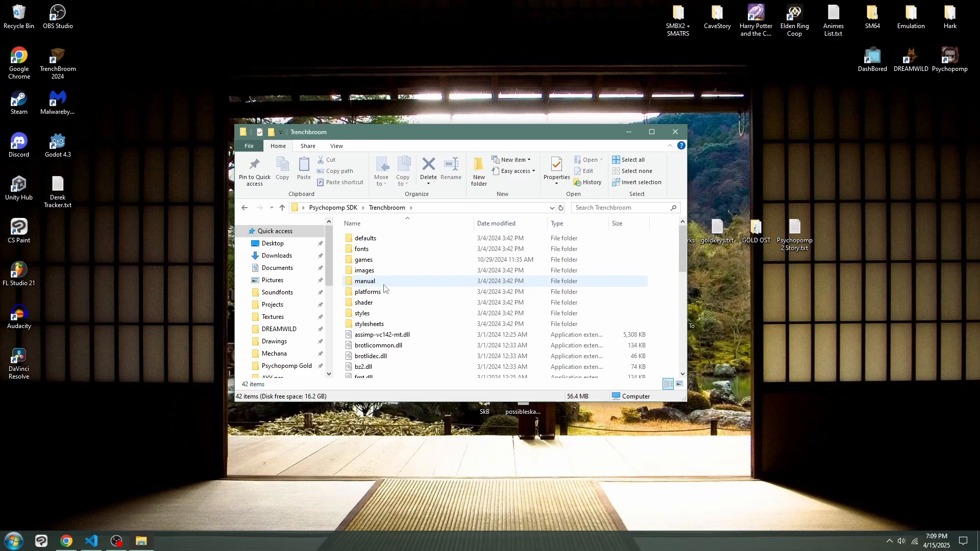
pyautogui.scroll(-10, 384, 288)
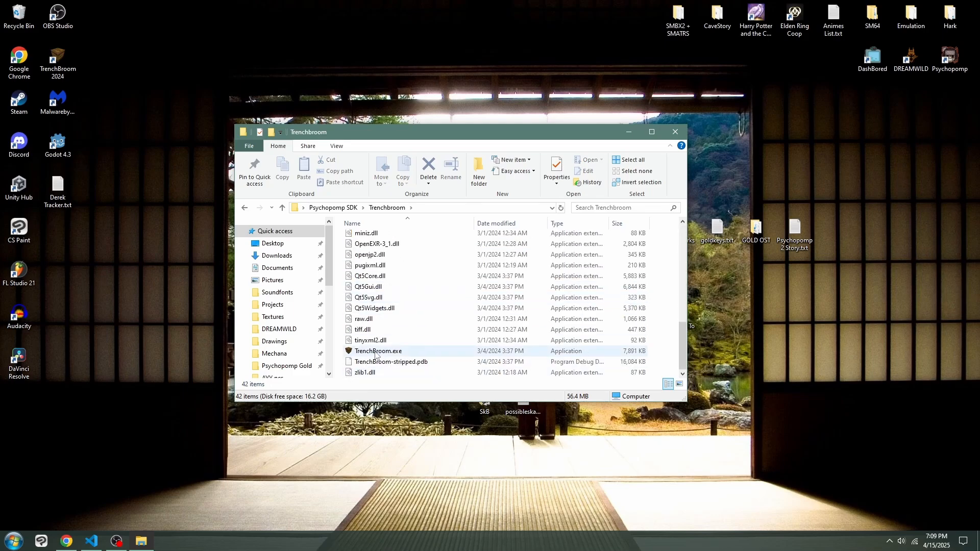
pyautogui.doubleClick(375, 352)
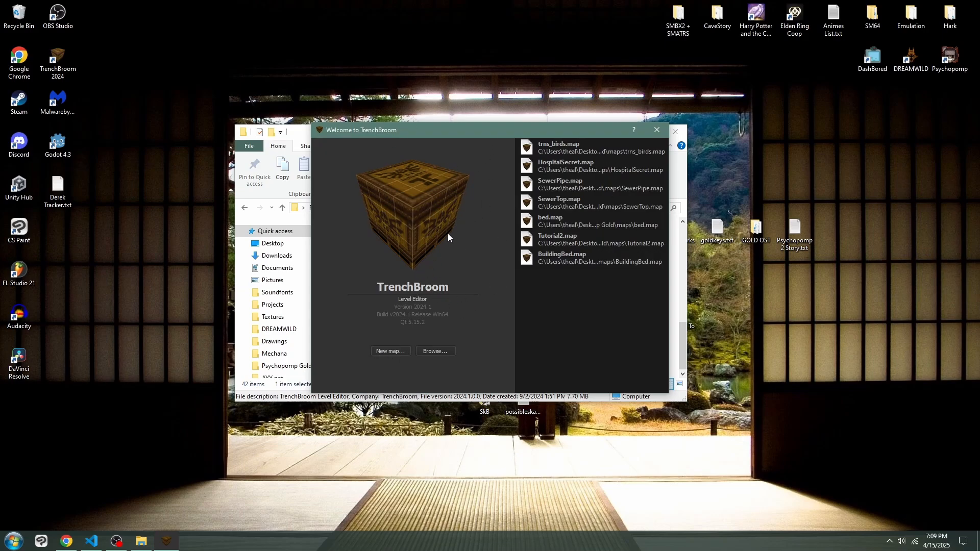
# - Create a new map for the Psychopomp game
pyautogui.click(391, 352)
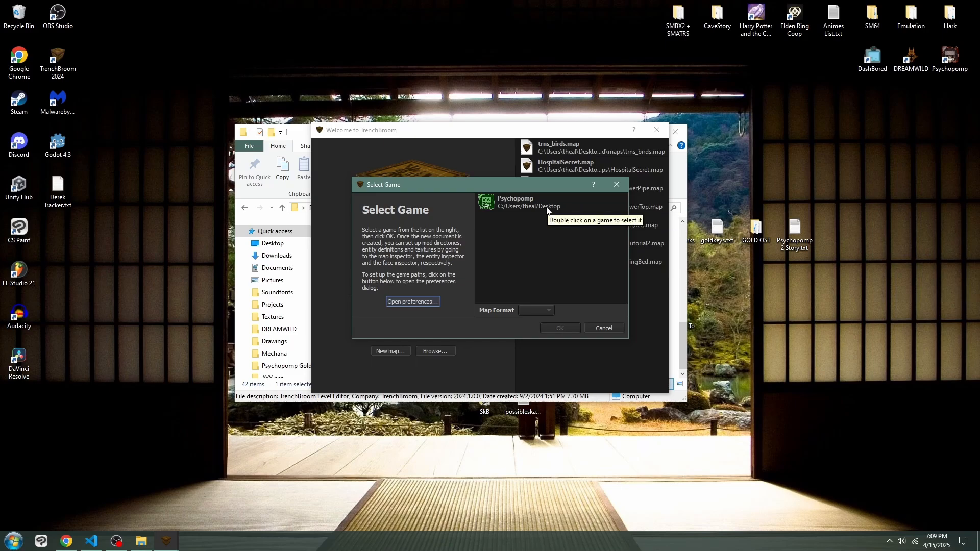
pyautogui.doubleClick(531, 202)
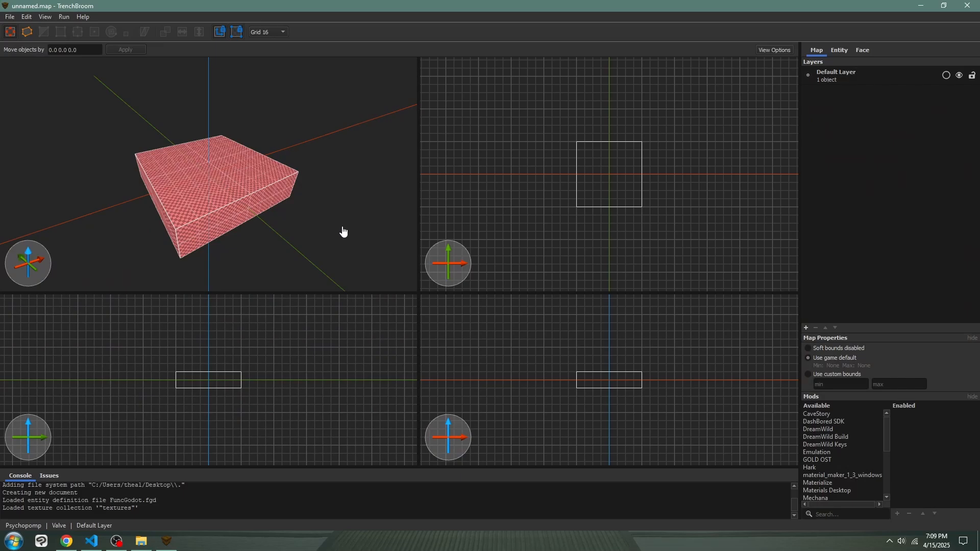
pyautogui.moveTo(341, 229)
pyautogui.mouseDown(button='right')
pyautogui.moveTo(327, 212)
pyautogui.moveTo(345, 222)
pyautogui.mouseUp(button='right')
pyautogui.scroll(2, 345, 222)
pyautogui.scroll(-3, 345, 221)
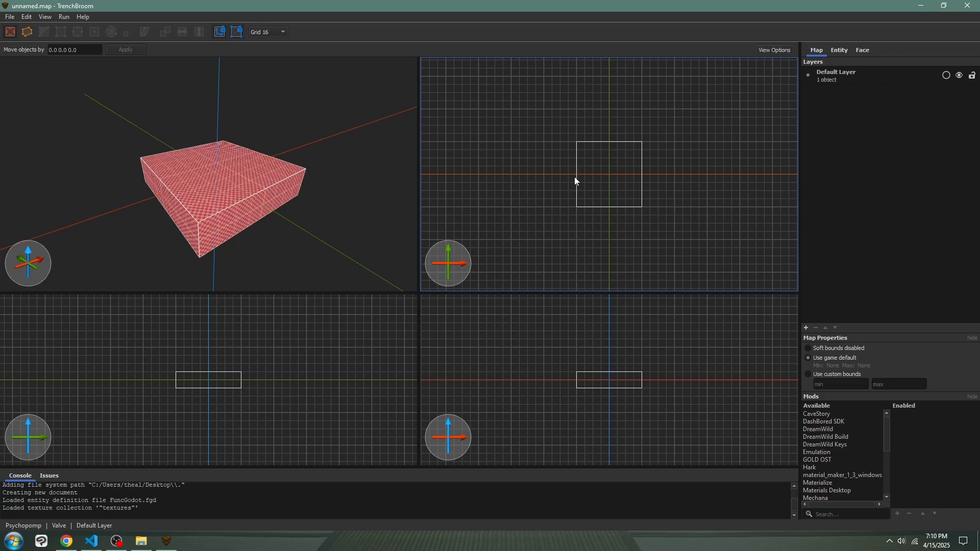
# - Set the map view layout to Four Panes in the preferences and apply it
pyautogui.click(49, 19)
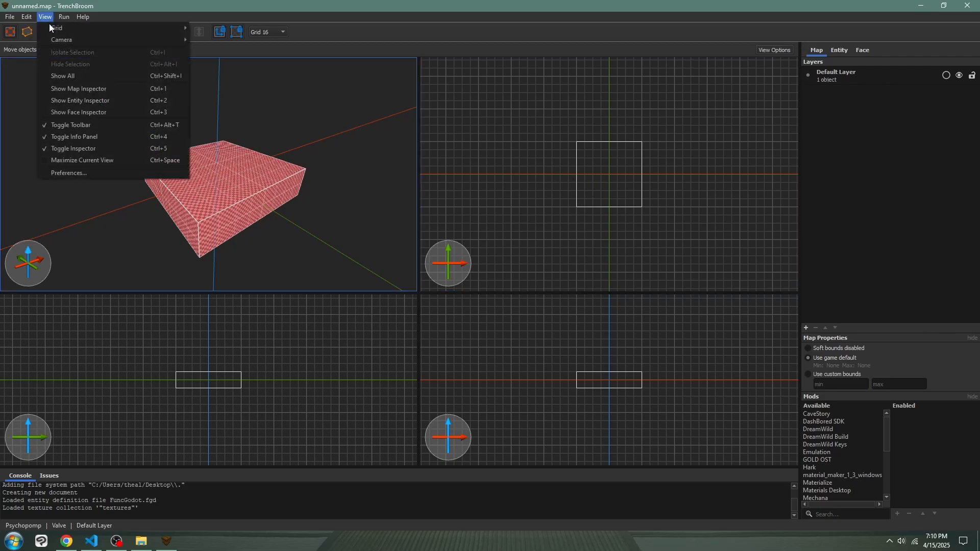
pyautogui.click(82, 174)
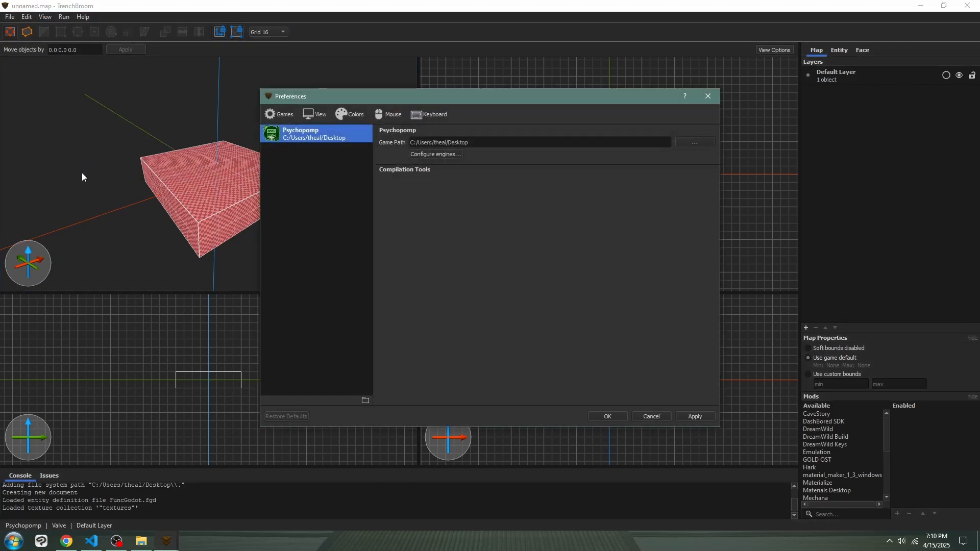
pyautogui.click(321, 109)
pyautogui.click(338, 170)
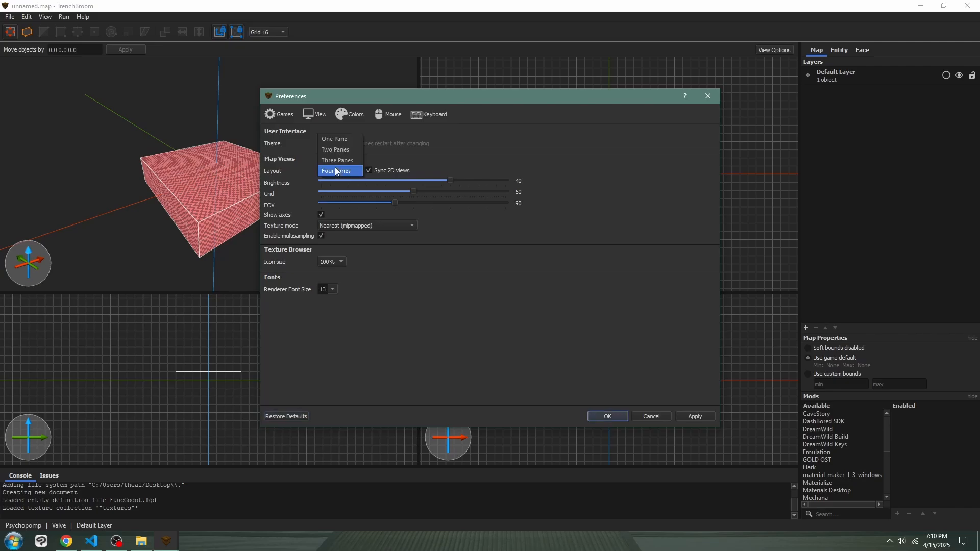
pyautogui.click(330, 173)
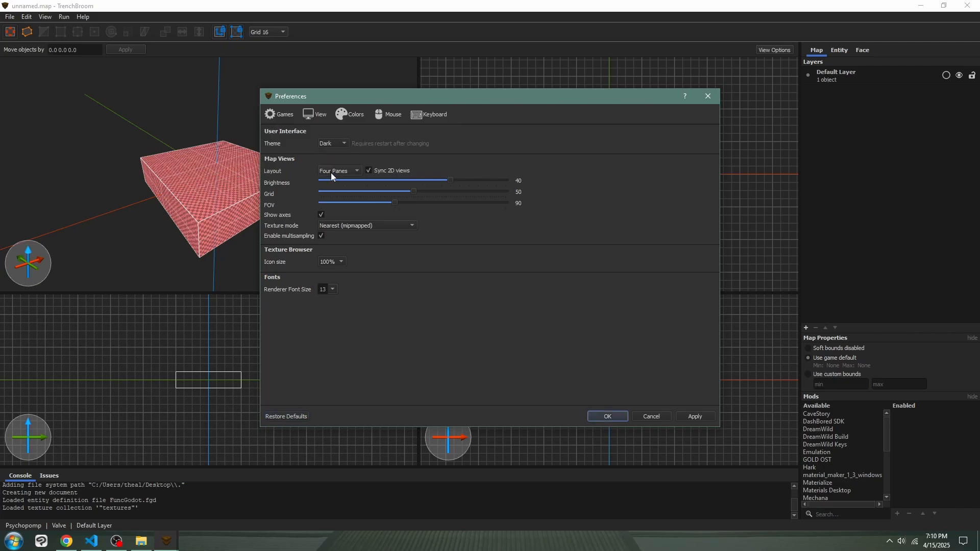
pyautogui.click(695, 418)
pyautogui.click(611, 413)
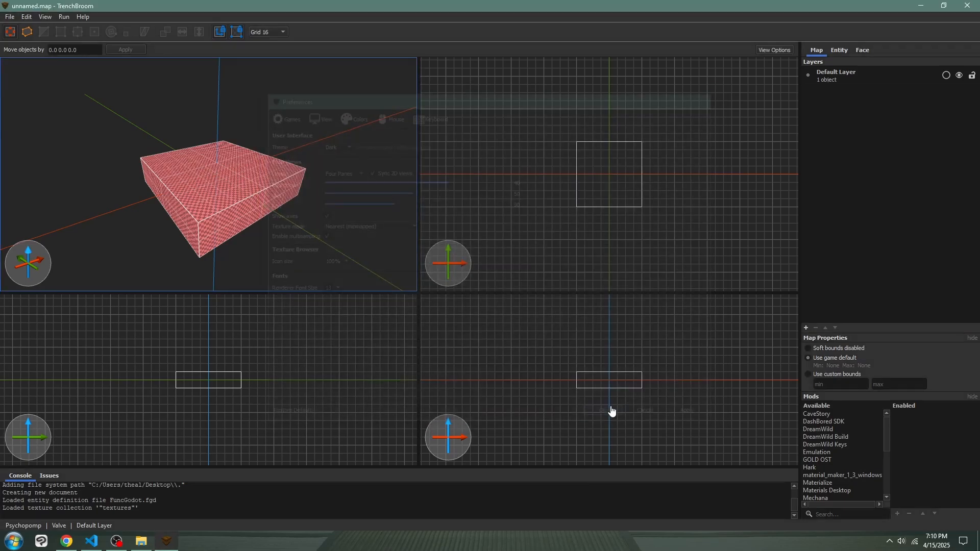
# - Check the interface theme choices in the view preferences
pyautogui.click(26, 17)
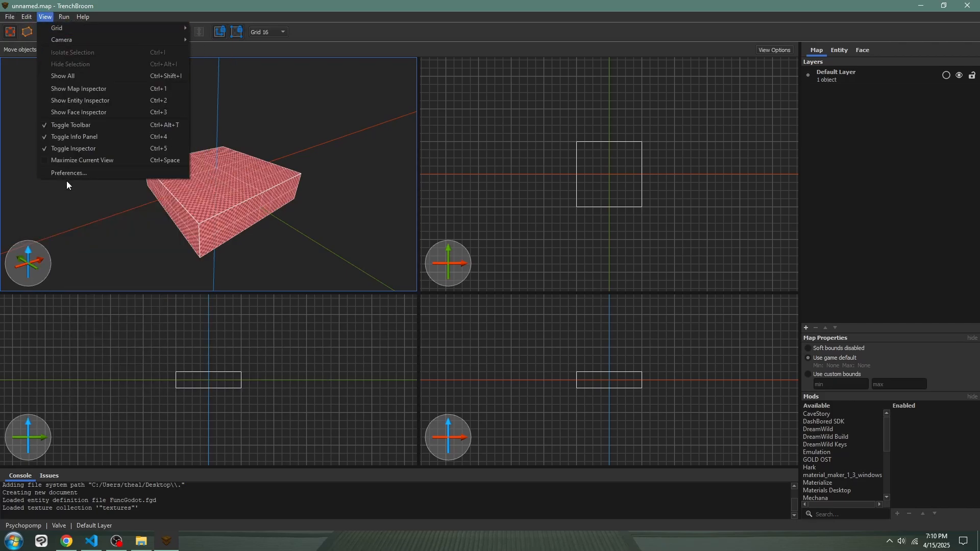
pyautogui.click(66, 174)
pyautogui.click(317, 115)
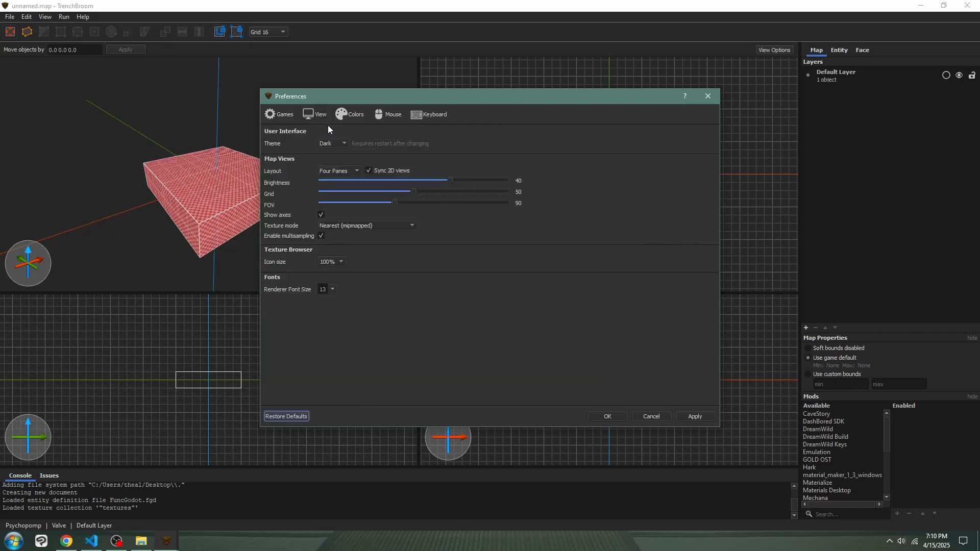
pyautogui.click(337, 145)
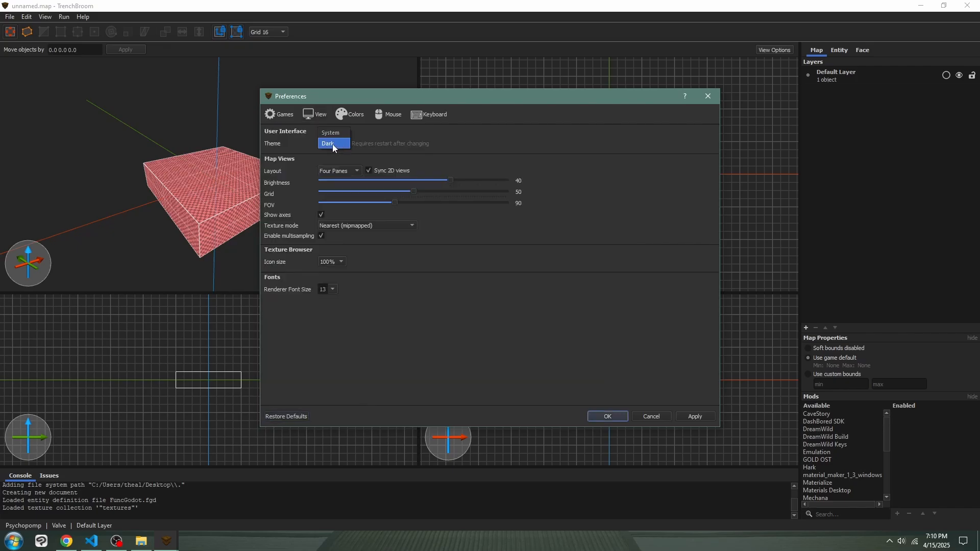
pyautogui.click(536, 147)
pyautogui.click(708, 96)
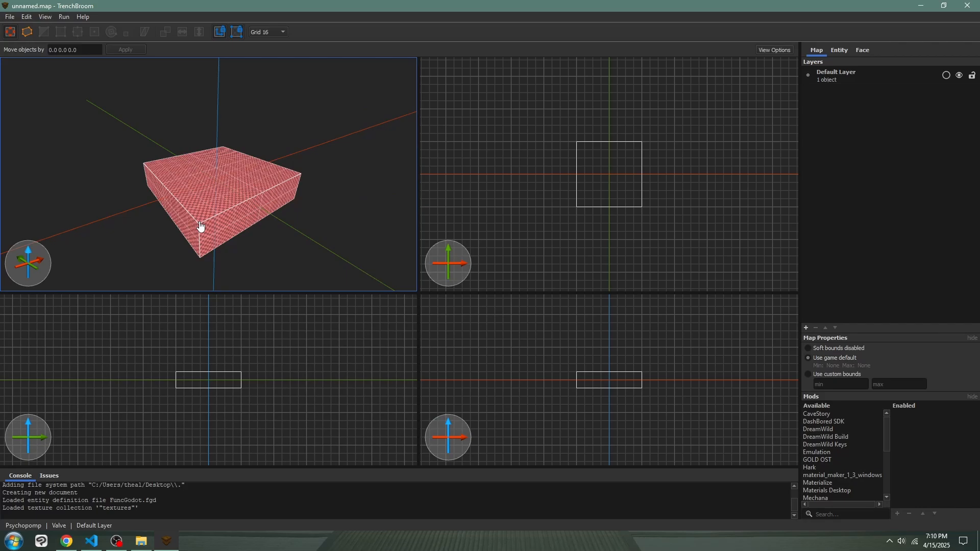
# - Draw a second brush of about 144 × 112 × 32 units beside the default block
pyautogui.moveTo(264, 204)
pyautogui.keyDown('alt'); pyautogui.mouseDown(button='right')
pyautogui.moveTo(267, 192)
pyautogui.moveTo(296, 193)
pyautogui.moveTo(176, 204)
pyautogui.moveTo(256, 204)
pyautogui.mouseUp(button='right'); pyautogui.keyUp('alt')
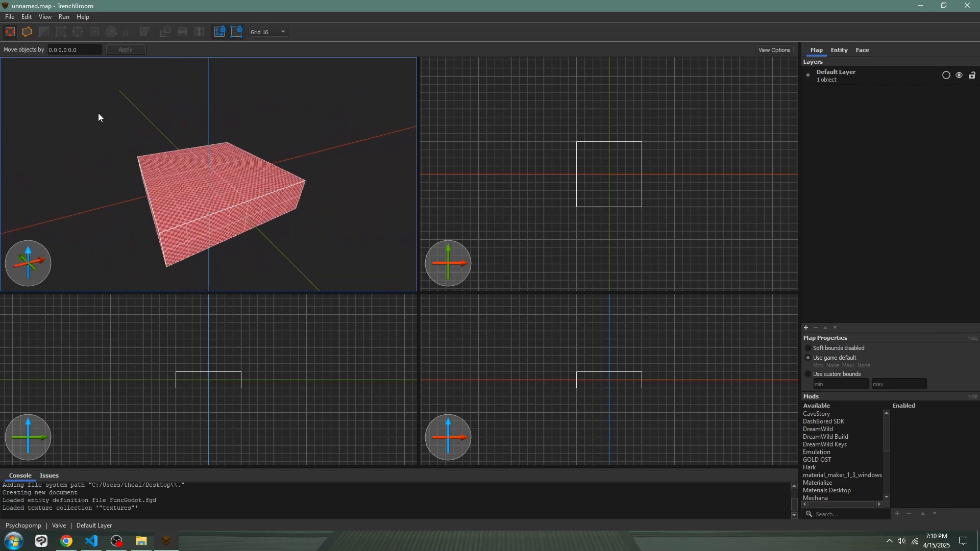
pyautogui.moveTo(98, 117)
pyautogui.keyDown('alt'); pyautogui.mouseDown(button='right')
pyautogui.moveTo(149, 165)
pyautogui.moveTo(213, 156)
pyautogui.mouseUp(button='right'); pyautogui.keyUp('alt')
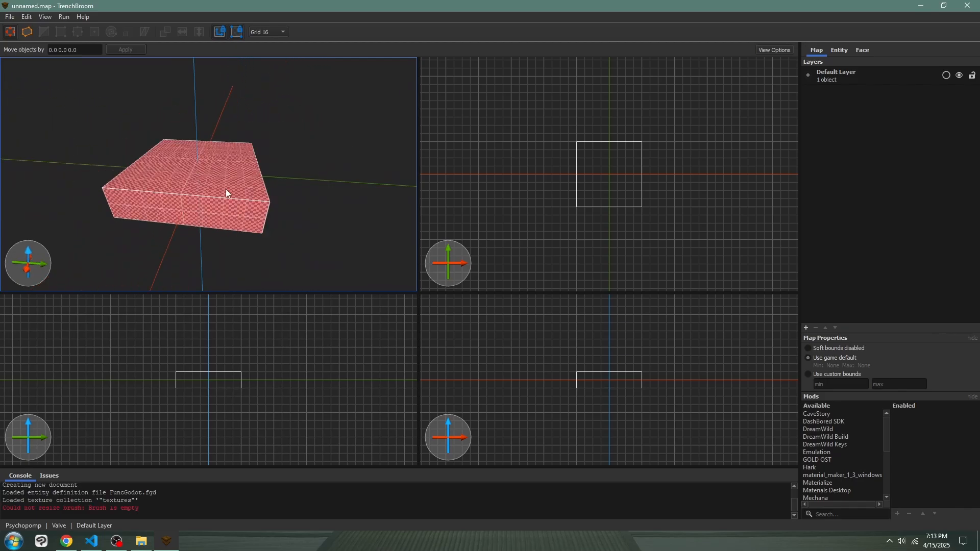
pyautogui.moveTo(226, 190)
pyautogui.keyDown('alt'); pyautogui.mouseDown(button='right')
pyautogui.moveTo(256, 178)
pyautogui.moveTo(234, 172)
pyautogui.mouseUp(button='right'); pyautogui.keyUp('alt')
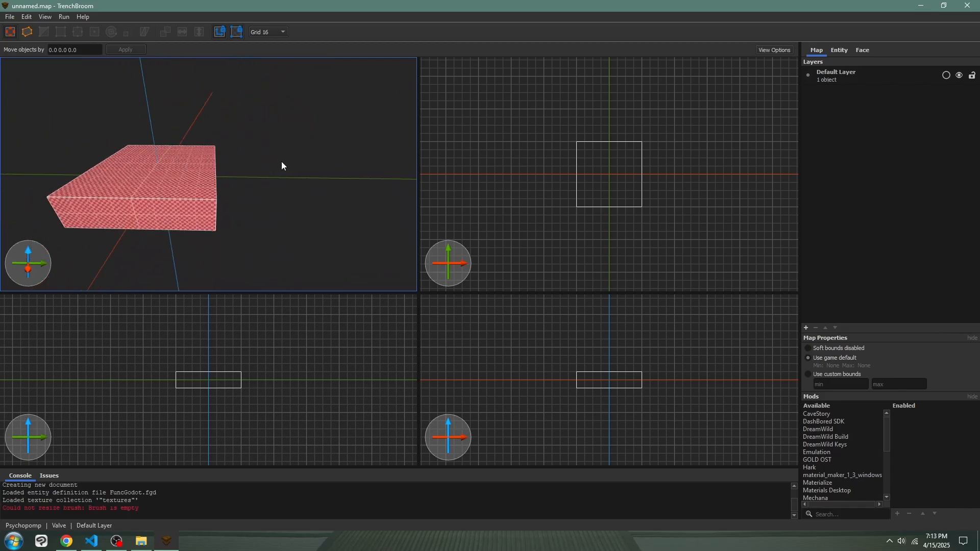
pyautogui.moveTo(240, 165)
pyautogui.mouseDown()
pyautogui.moveTo(301, 223)
pyautogui.moveTo(366, 183)
pyautogui.moveTo(289, 235)
pyautogui.moveTo(366, 225)
pyautogui.moveTo(356, 221)
pyautogui.moveTo(368, 126)
pyautogui.moveTo(358, 225)
pyautogui.moveTo(379, 168)
pyautogui.moveTo(359, 258)
pyautogui.moveTo(351, 192)
pyautogui.moveTo(335, 182)
pyautogui.moveTo(335, 223)
pyautogui.moveTo(339, 202)
pyautogui.mouseUp()
pyautogui.click(296, 125)
pyautogui.scroll(5, 302, 160)
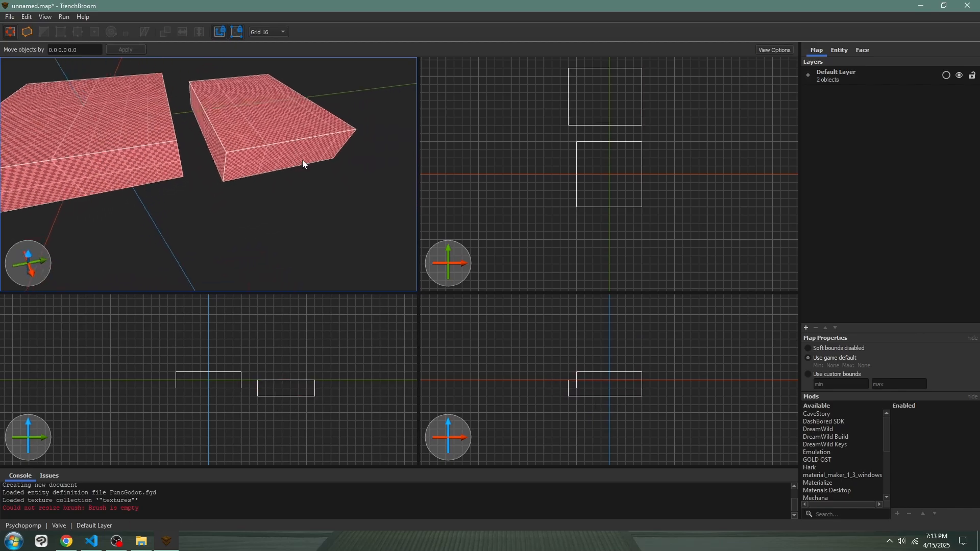
# - Move the second brush flush against the default block's side and level with it
pyautogui.moveTo(301, 134)
pyautogui.mouseDown(button='right')
pyautogui.moveTo(258, 135)
pyautogui.moveTo(239, 148)
pyautogui.moveTo(281, 142)
pyautogui.moveTo(293, 163)
pyautogui.mouseUp(button='right')
pyautogui.moveTo(294, 162)
pyautogui.mouseDown()
pyautogui.moveTo(234, 190)
pyautogui.moveTo(238, 165)
pyautogui.moveTo(256, 165)
pyautogui.moveTo(195, 173)
pyautogui.moveTo(204, 176)
pyautogui.mouseUp()
pyautogui.moveTo(262, 201); pyautogui.dragTo(218, 189, button='right')
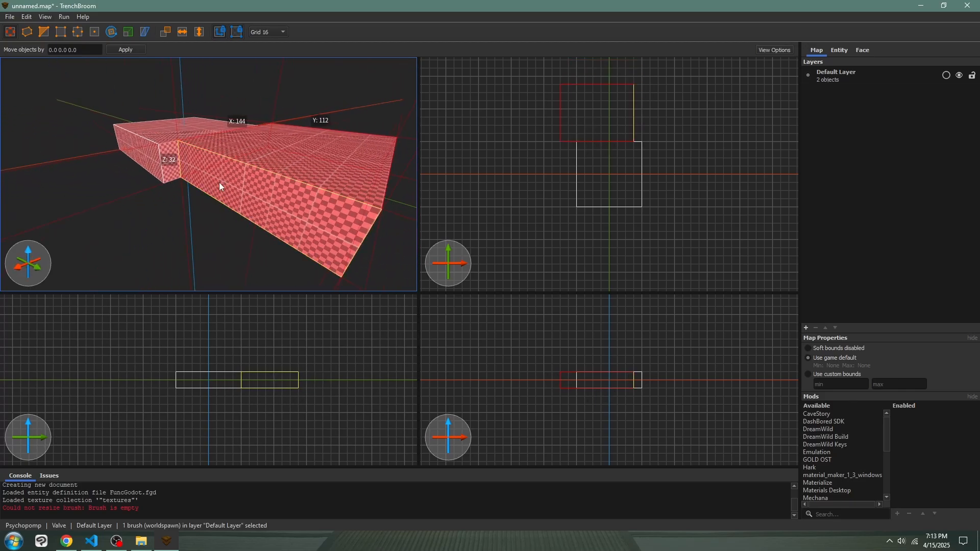
# - Resize the second brush to 96 units along X and deselect it
pyautogui.moveTo(220, 185)
pyautogui.keyDown('shift'); pyautogui.mouseDown()
pyautogui.moveTo(274, 167)
pyautogui.moveTo(256, 176)
pyautogui.mouseUp(); pyautogui.keyUp('shift')
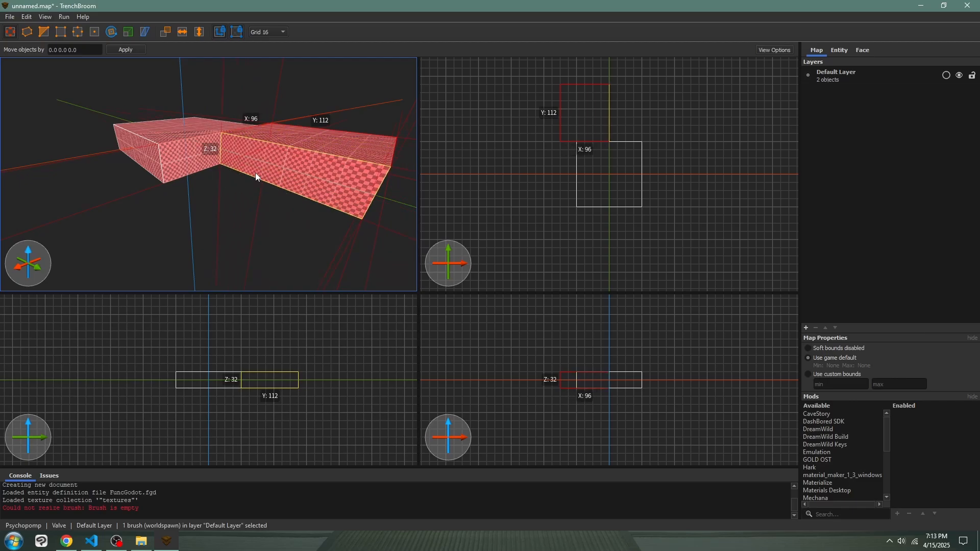
pyautogui.moveTo(296, 152)
pyautogui.keyDown('shift'); pyautogui.mouseDown()
pyautogui.moveTo(304, 100)
pyautogui.moveTo(296, 131)
pyautogui.mouseUp(); pyautogui.keyUp('shift')
pyautogui.click(210, 201)
# - Draw a pillar of about 16 × 16 × 48 units on the outer corner of the default block
pyautogui.moveTo(210, 201)
pyautogui.mouseDown(button='right')
pyautogui.moveTo(262, 170)
pyautogui.moveTo(242, 202)
pyautogui.moveTo(265, 207)
pyautogui.moveTo(104, 194)
pyautogui.mouseUp(button='right')
pyautogui.scroll(-5, 242, 202)
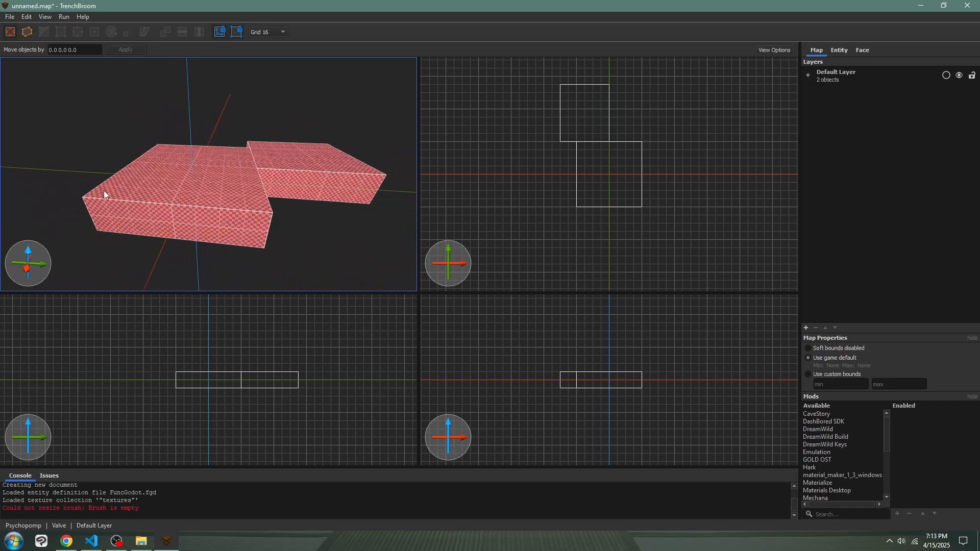
pyautogui.moveTo(104, 194); pyautogui.dragTo(108, 126)
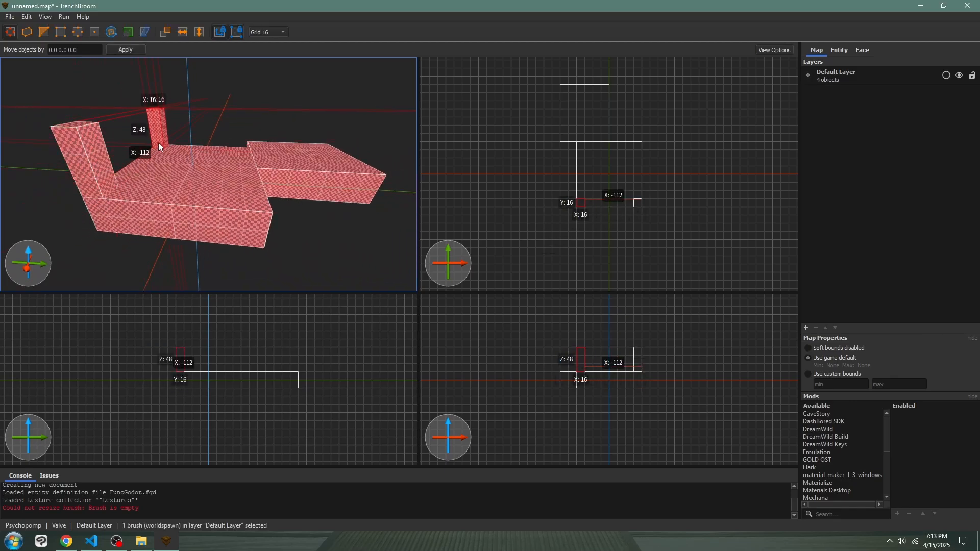
# - Draw a 48 × 48 × 48 block on the base block's corner next to the second brush and duplicate it onto the opposite corner
pyautogui.click(253, 121)
pyautogui.moveTo(252, 121)
pyautogui.mouseDown(button='right')
pyautogui.moveTo(195, 111)
pyautogui.moveTo(215, 140)
pyautogui.moveTo(230, 127)
pyautogui.moveTo(207, 131)
pyautogui.moveTo(224, 115)
pyautogui.moveTo(247, 121)
pyautogui.moveTo(167, 115)
pyautogui.moveTo(191, 99)
pyautogui.moveTo(228, 108)
pyautogui.moveTo(226, 128)
pyautogui.moveTo(243, 113)
pyautogui.moveTo(237, 130)
pyautogui.moveTo(179, 126)
pyautogui.moveTo(231, 169)
pyautogui.moveTo(188, 190)
pyautogui.mouseUp(button='right')
pyautogui.scroll(-5, 216, 140)
pyautogui.scroll(3, 207, 131)
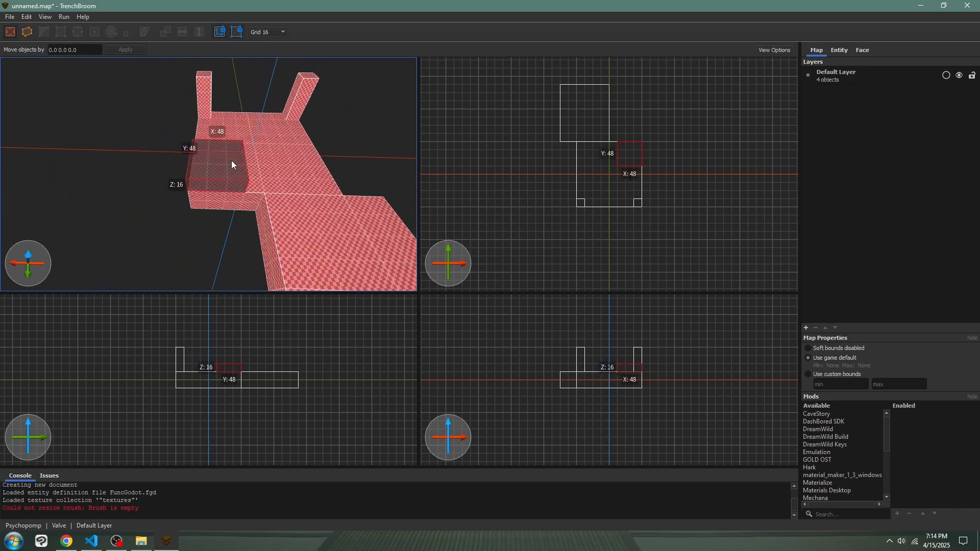
pyautogui.keyDown('alt'); pyautogui.moveTo(227, 137); pyautogui.dragTo(227, 124); pyautogui.keyUp('alt')
pyautogui.keyDown('ctrl'); pyautogui.moveTo(227, 167); pyautogui.dragTo(346, 169); pyautogui.keyUp('ctrl')
# - Move the second brush along X to centre it on the base block's side, and deselect it
pyautogui.click(366, 226)
pyautogui.moveTo(366, 226); pyautogui.dragTo(306, 227)
pyautogui.click(349, 228)
pyautogui.moveTo(349, 228)
pyautogui.mouseDown(button='right')
pyautogui.moveTo(339, 234)
pyautogui.moveTo(332, 192)
pyautogui.moveTo(274, 193)
pyautogui.mouseUp(button='right')
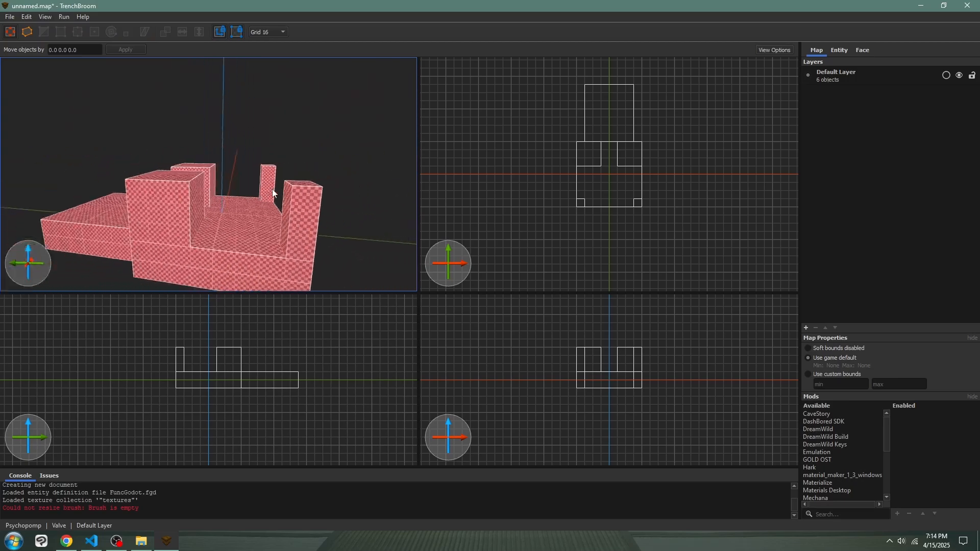
# - Draw a 32 × 128 × 16 beam across one pillar and corner block, and duplicate it to the opposite side
pyautogui.moveTo(188, 176); pyautogui.dragTo(332, 185)
pyautogui.moveTo(340, 185)
pyautogui.mouseDown(button='right')
pyautogui.moveTo(266, 204)
pyautogui.moveTo(252, 193)
pyautogui.mouseUp(button='right')
pyautogui.keyDown('ctrl'); pyautogui.moveTo(188, 153); pyautogui.dragTo(310, 158); pyautogui.keyUp('ctrl')
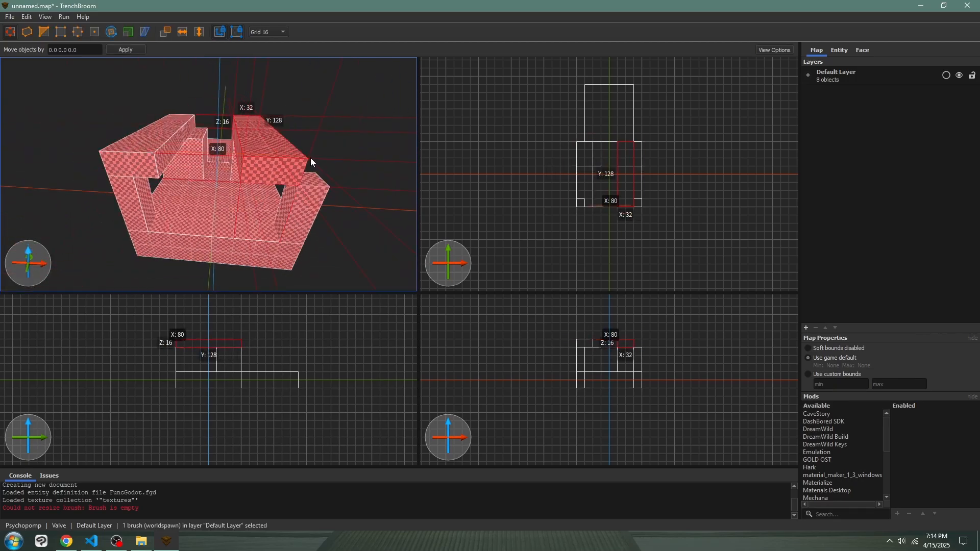
pyautogui.click(327, 166)
# - Draw a 16 × 16 × 32 brush on the floor inside the structure and delete it
pyautogui.moveTo(337, 188)
pyautogui.mouseDown(button='right')
pyautogui.moveTo(302, 244)
pyautogui.moveTo(376, 213)
pyautogui.moveTo(316, 220)
pyautogui.mouseUp(button='right')
pyautogui.press('w')
pyautogui.moveTo(255, 232); pyautogui.dragTo(260, 169)
pyautogui.press('w')
pyautogui.moveTo(279, 170); pyautogui.dragTo(332, 179, button='right')
pyautogui.moveTo(255, 189)
pyautogui.mouseDown()
pyautogui.moveTo(139, 253)
pyautogui.moveTo(127, 283)
pyautogui.moveTo(273, 183)
pyautogui.mouseUp()
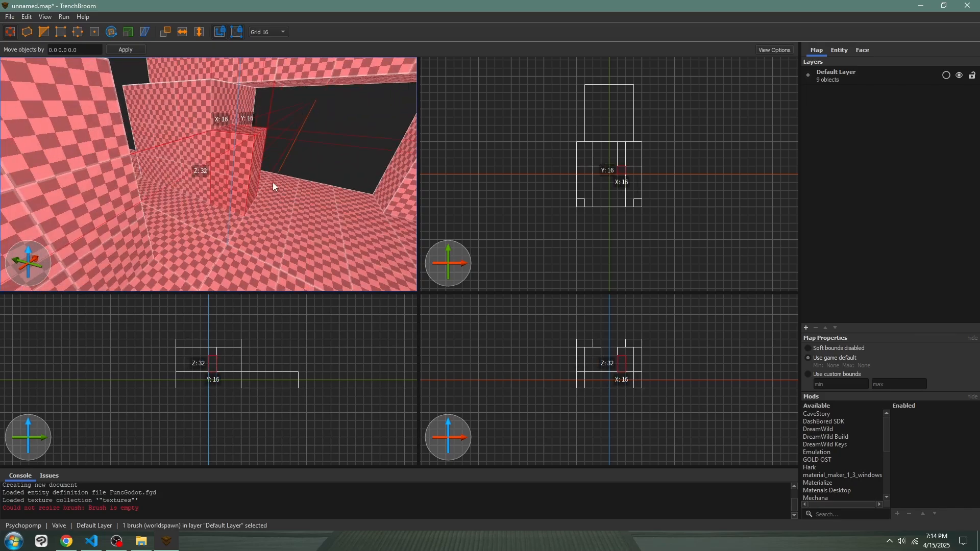
pyautogui.moveTo(273, 183)
pyautogui.mouseDown(button='right')
pyautogui.moveTo(241, 174)
pyautogui.moveTo(275, 164)
pyautogui.moveTo(215, 203)
pyautogui.moveTo(216, 165)
pyautogui.moveTo(198, 169)
pyautogui.moveTo(312, 153)
pyautogui.moveTo(284, 178)
pyautogui.mouseUp(button='right')
pyautogui.press('Delete')
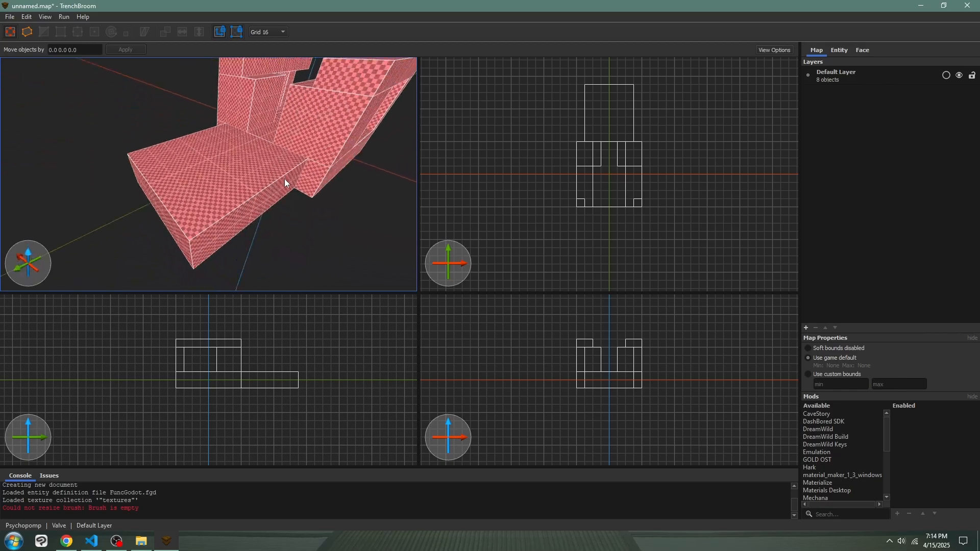
# - Draw a 16 × 112 × 48 wall along one edge of the second brush and duplicate it onto the opposite edge
pyautogui.moveTo(284, 178)
pyautogui.mouseDown()
pyautogui.moveTo(208, 181)
pyautogui.moveTo(207, 165)
pyautogui.mouseUp()
pyautogui.keyDown('alt'); pyautogui.moveTo(207, 164); pyautogui.dragTo(241, 173, button='right'); pyautogui.keyUp('alt')
pyautogui.keyDown('ctrl'); pyautogui.moveTo(241, 173); pyautogui.dragTo(77, 210); pyautogui.keyUp('ctrl')
pyautogui.click(305, 227)
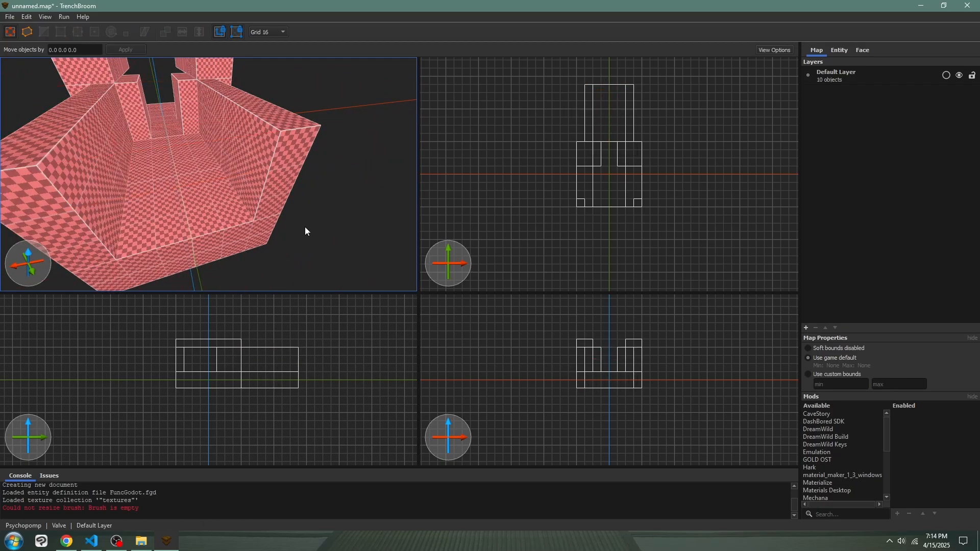
# - Draw a cross beam joining the two top beams at the pillar end
pyautogui.moveTo(305, 226)
pyautogui.keyDown('alt'); pyautogui.mouseDown(button='right')
pyautogui.moveTo(235, 206)
pyautogui.moveTo(149, 201)
pyautogui.moveTo(205, 184)
pyautogui.mouseUp(button='right'); pyautogui.keyUp('alt')
pyautogui.moveTo(204, 183); pyautogui.dragTo(364, 92)
pyautogui.moveTo(365, 94); pyautogui.dragTo(416, 118, button='right')
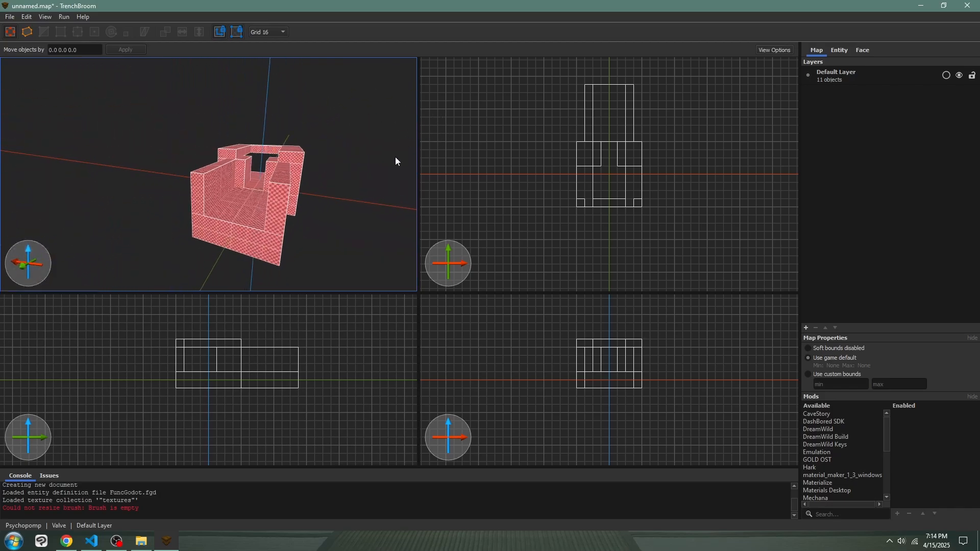
# - Open the face inspector and examine which textures are available for the brushes
pyautogui.scroll(5, 307, 126)
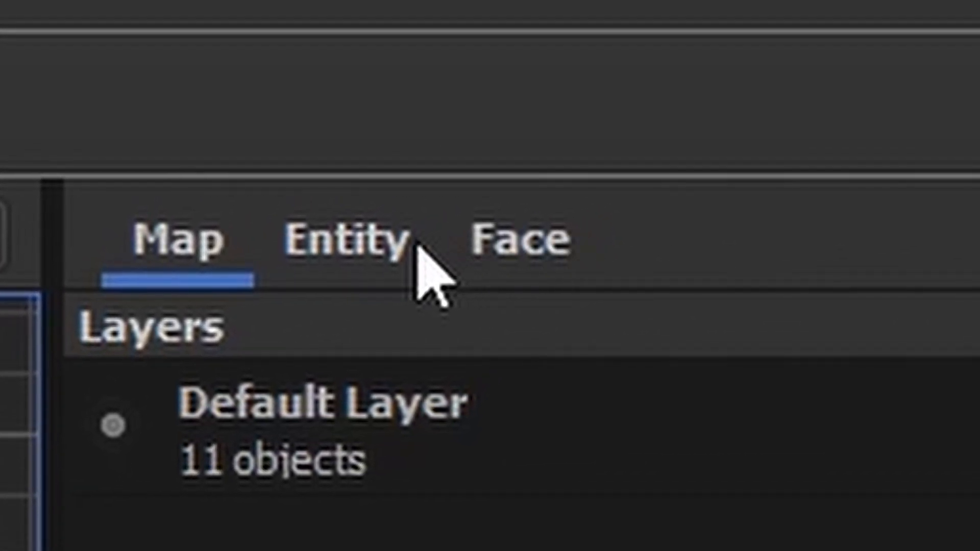
pyautogui.click(562, 249)
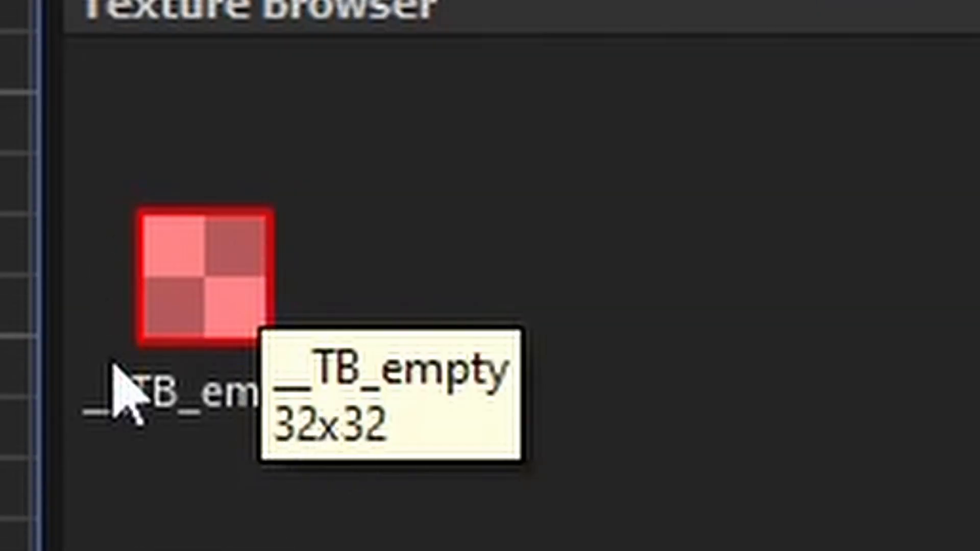
pyautogui.scroll(5, 311, 198)
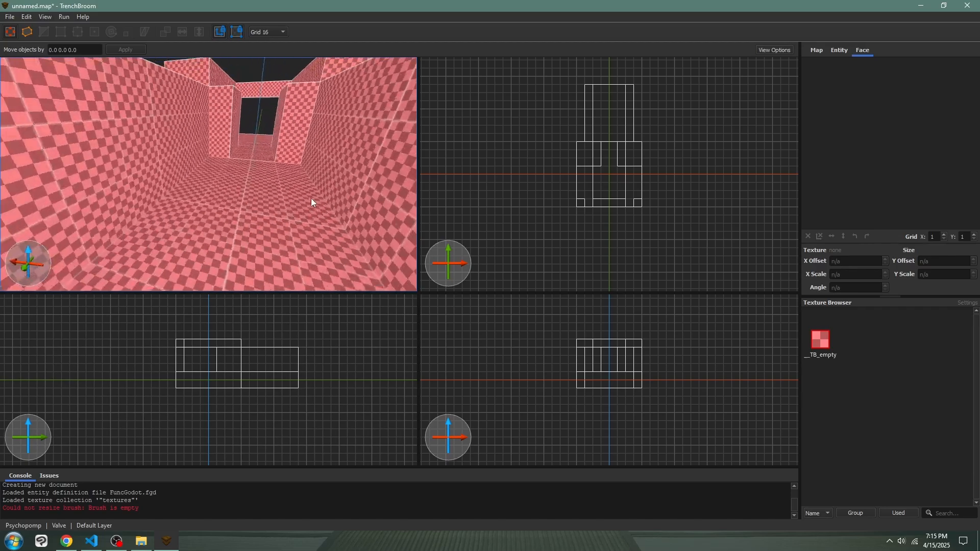
pyautogui.scroll(-6, 311, 198)
pyautogui.moveTo(311, 197)
pyautogui.mouseDown(button='right')
pyautogui.moveTo(283, 200)
pyautogui.moveTo(305, 195)
pyautogui.mouseUp(button='right')
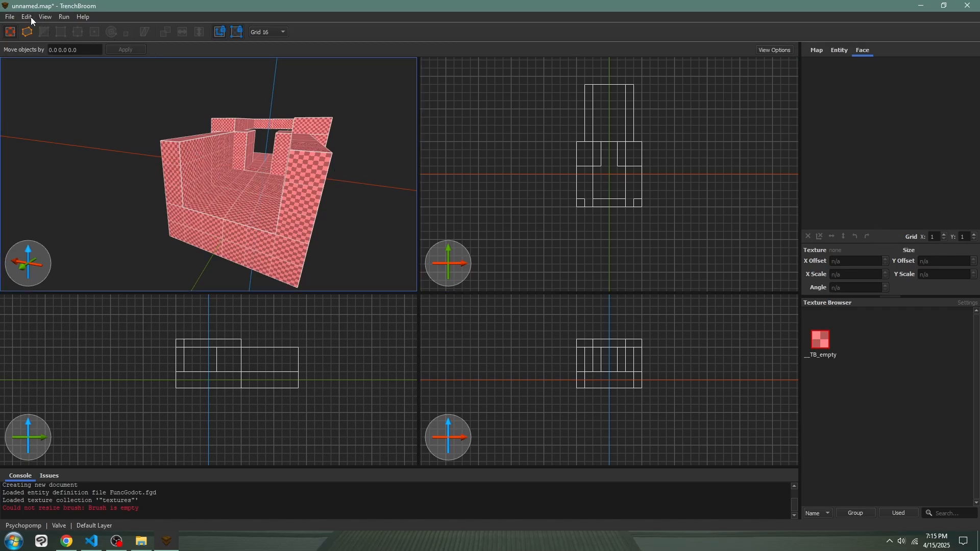
# - Set the Psychopomp game path to the Psychopomp Map Pack folder inside Psychopomp SDK and apply the preferences
pyautogui.click(46, 17)
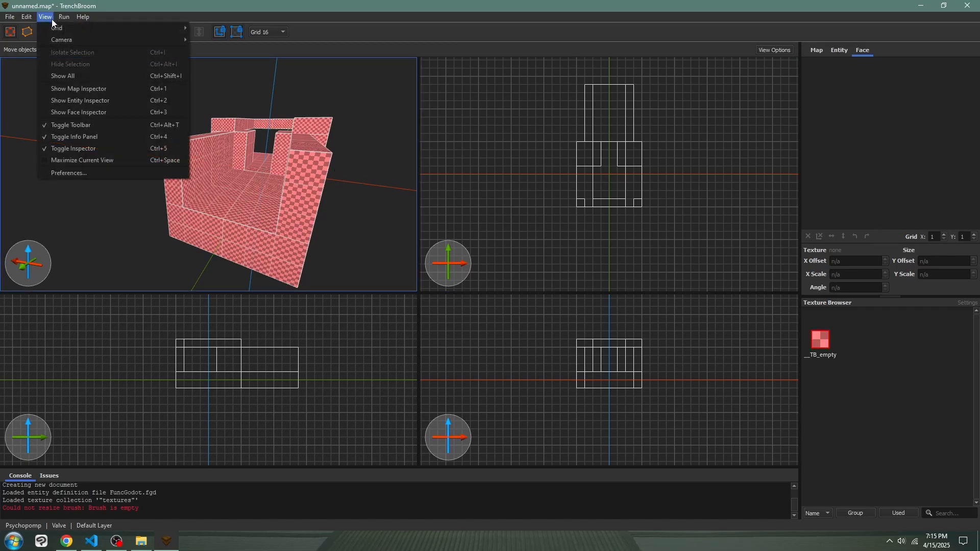
pyautogui.click(94, 174)
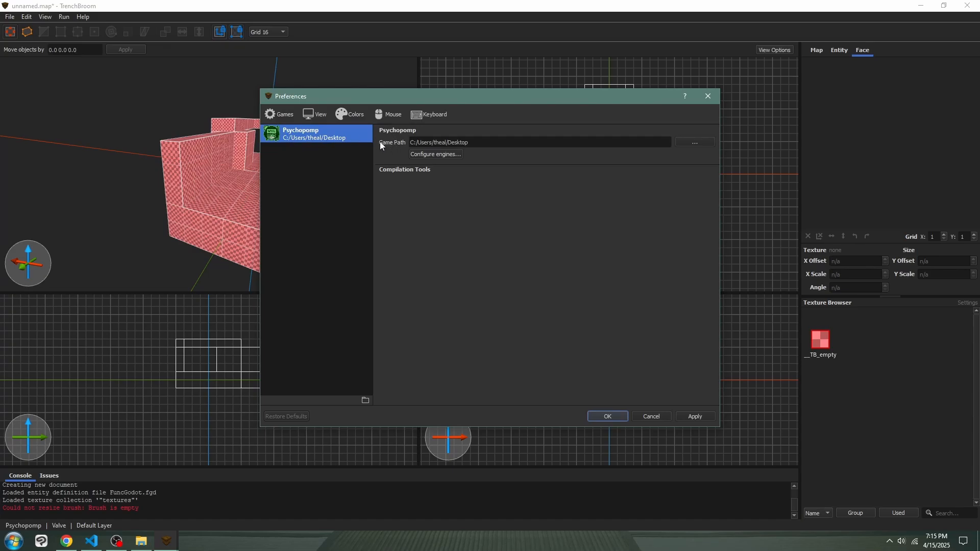
pyautogui.click(696, 143)
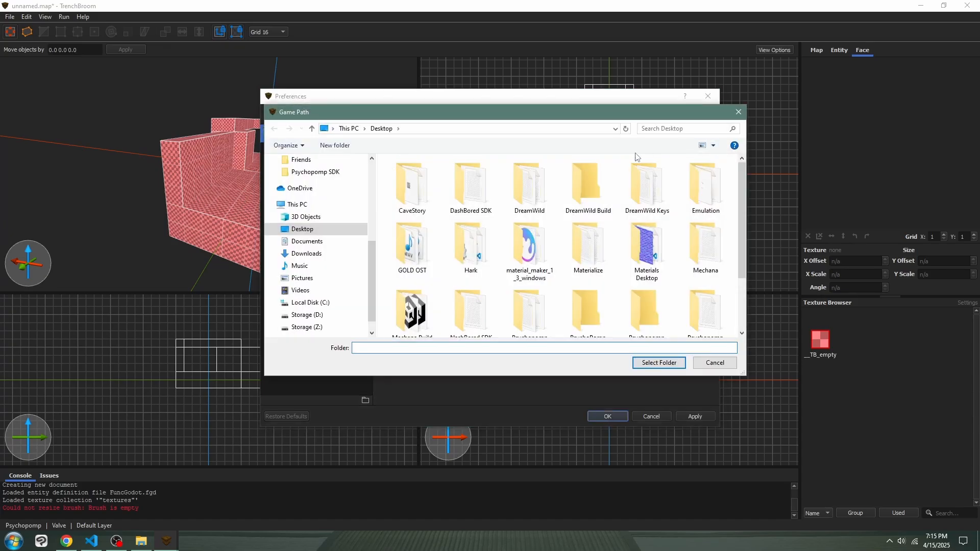
pyautogui.doubleClick(478, 188)
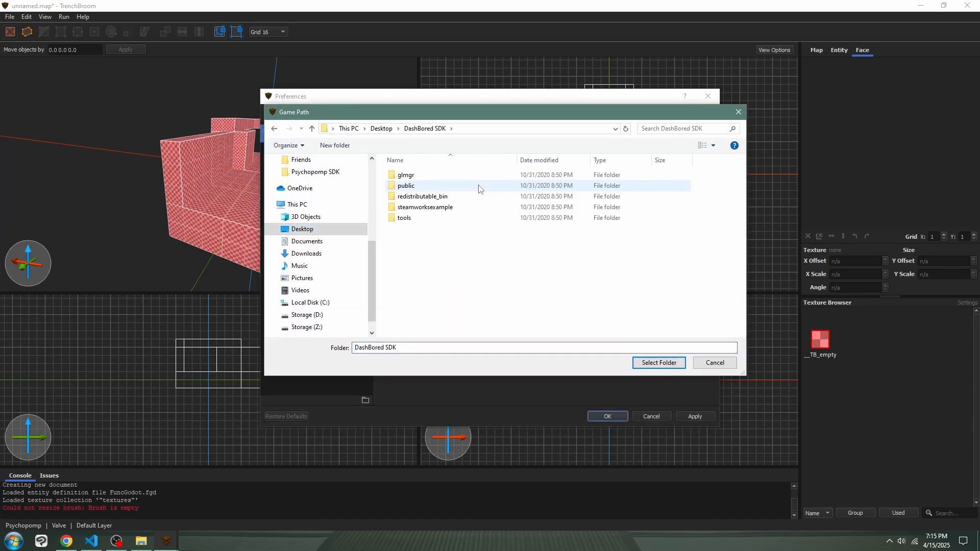
pyautogui.click(382, 128)
pyautogui.scroll(-2, 565, 265)
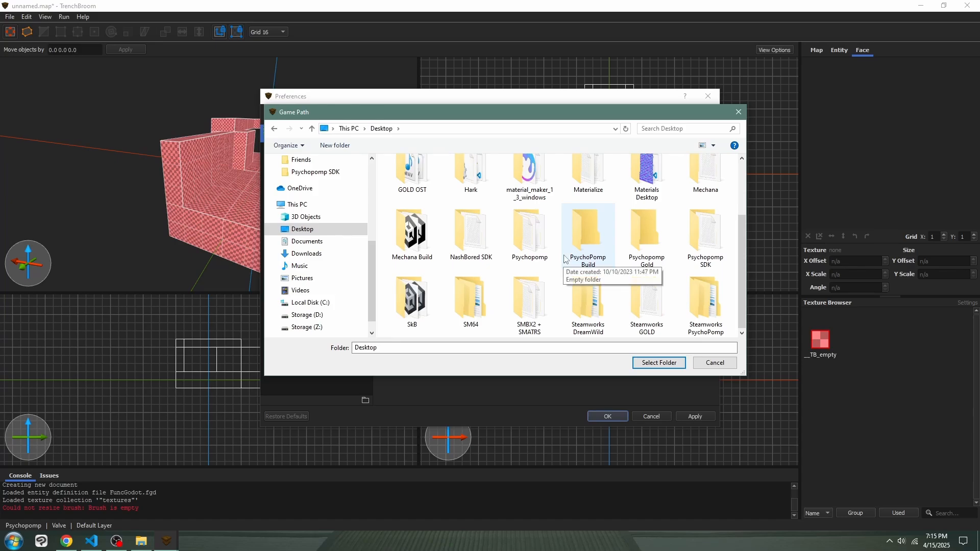
pyautogui.doubleClick(703, 241)
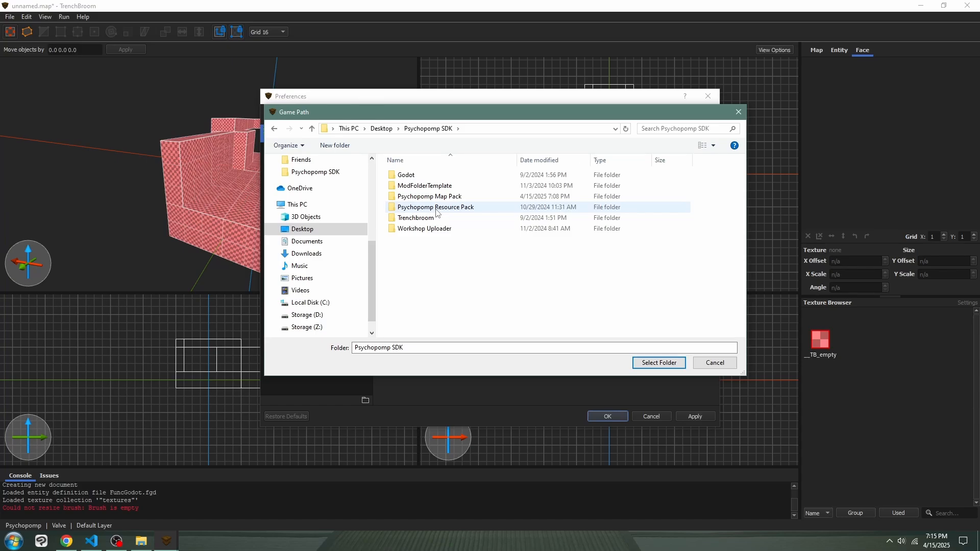
pyautogui.doubleClick(408, 197)
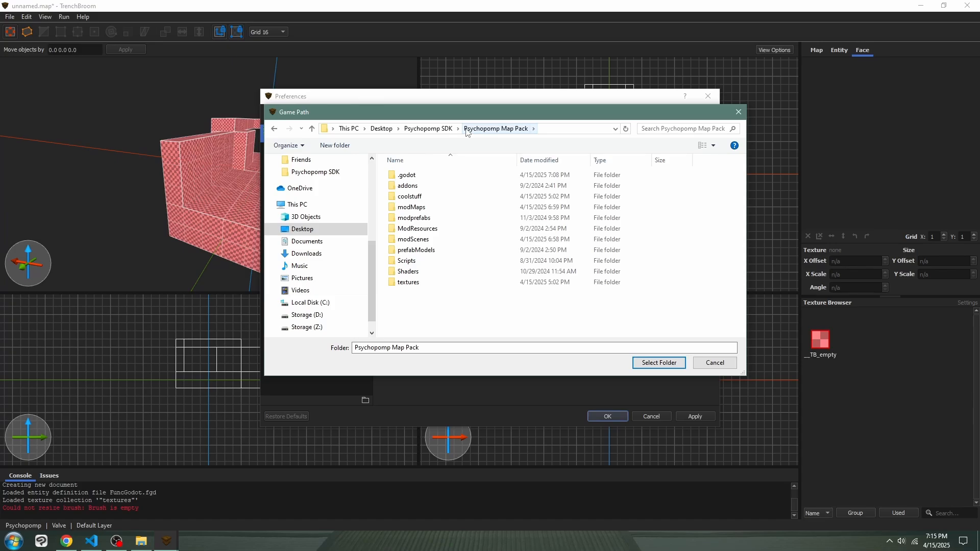
pyautogui.click(652, 363)
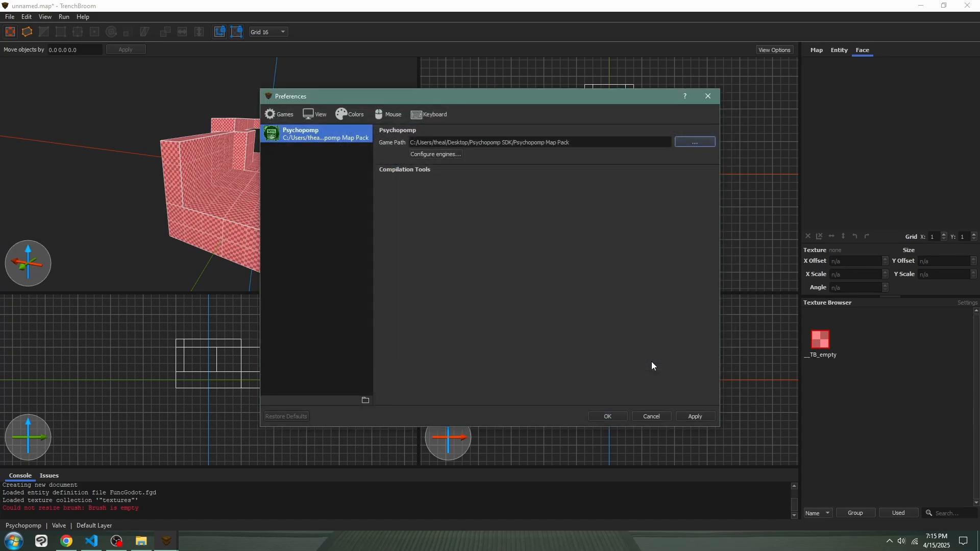
pyautogui.click(700, 416)
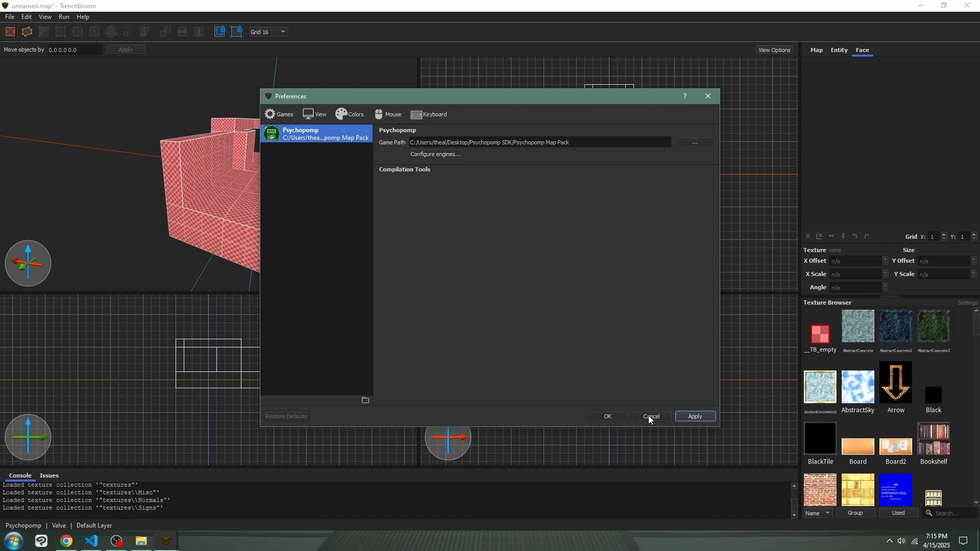
pyautogui.click(610, 416)
# - Apply the Concrete07 texture to one of the 112-unit-long corridor walls
pyautogui.scroll(-3, 854, 327)
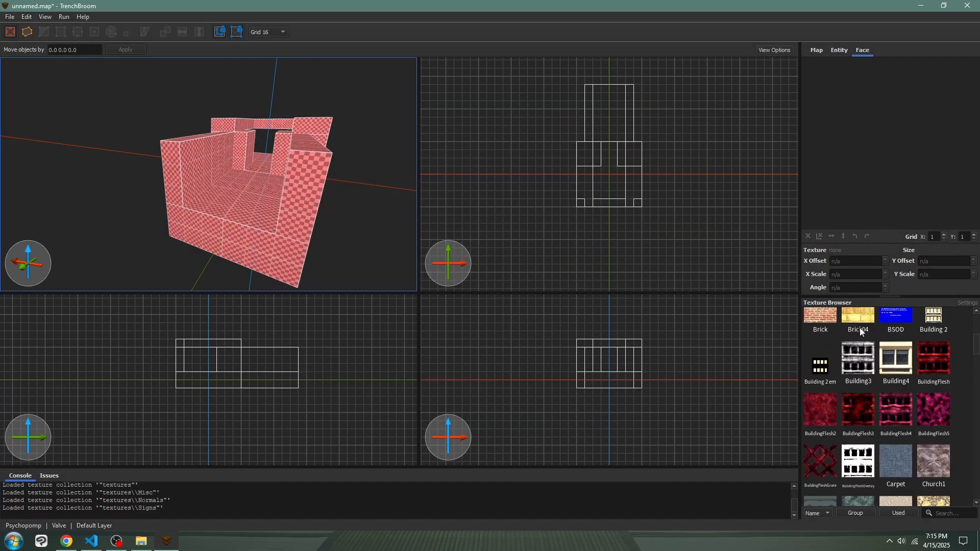
pyautogui.scroll(3, 896, 391)
pyautogui.scroll(-3, 868, 365)
pyautogui.moveTo(390, 225)
pyautogui.mouseDown(button='right')
pyautogui.moveTo(360, 216)
pyautogui.moveTo(385, 243)
pyautogui.moveTo(384, 231)
pyautogui.moveTo(301, 176)
pyautogui.moveTo(313, 183)
pyautogui.moveTo(279, 191)
pyautogui.moveTo(188, 143)
pyautogui.mouseUp(button='right')
pyautogui.click(188, 143)
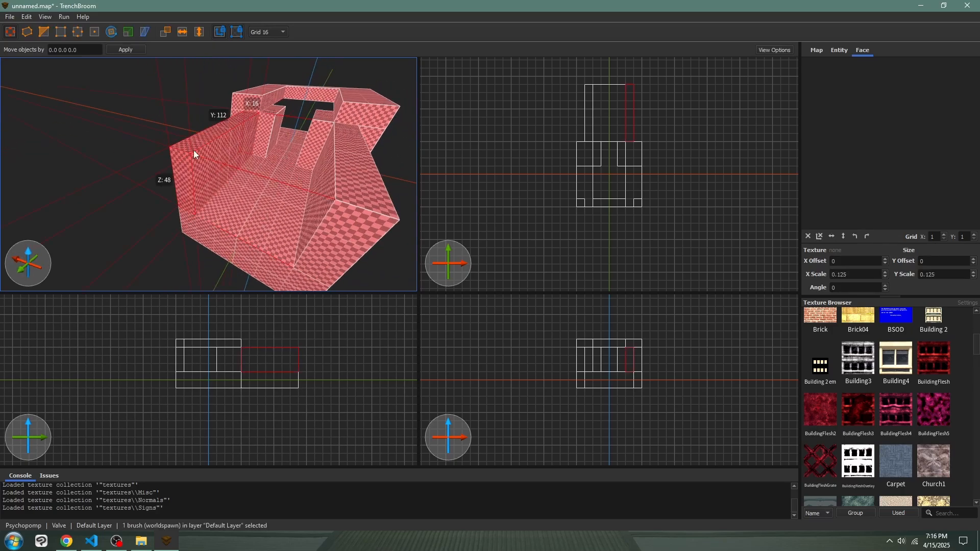
pyautogui.moveTo(191, 152)
pyautogui.mouseDown()
pyautogui.moveTo(220, 180)
pyautogui.moveTo(209, 178)
pyautogui.moveTo(227, 165)
pyautogui.mouseUp()
pyautogui.scroll(-5, 862, 406)
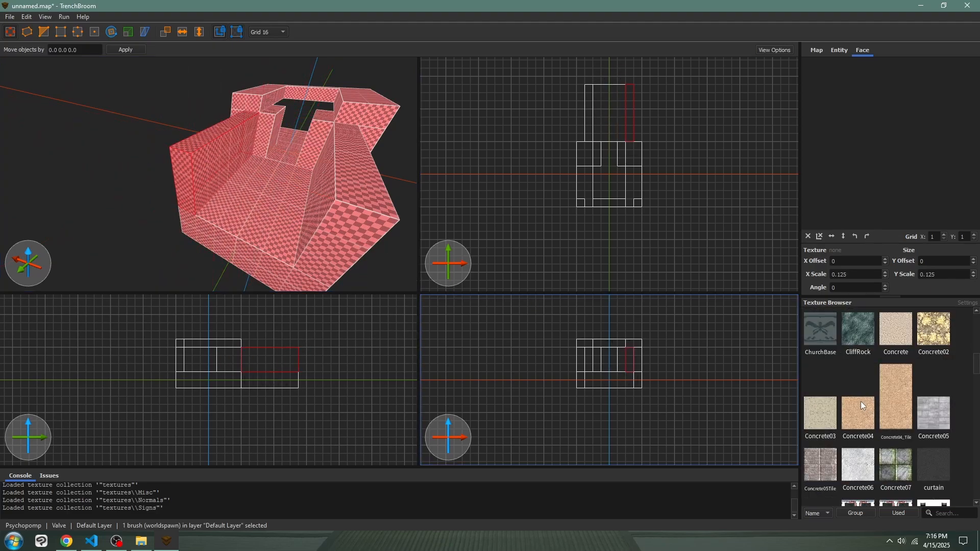
pyautogui.click(902, 461)
# - Apply the Concrete07 texture to the opposite corridor wall and the corridor floor
pyautogui.scroll(8, 210, 241)
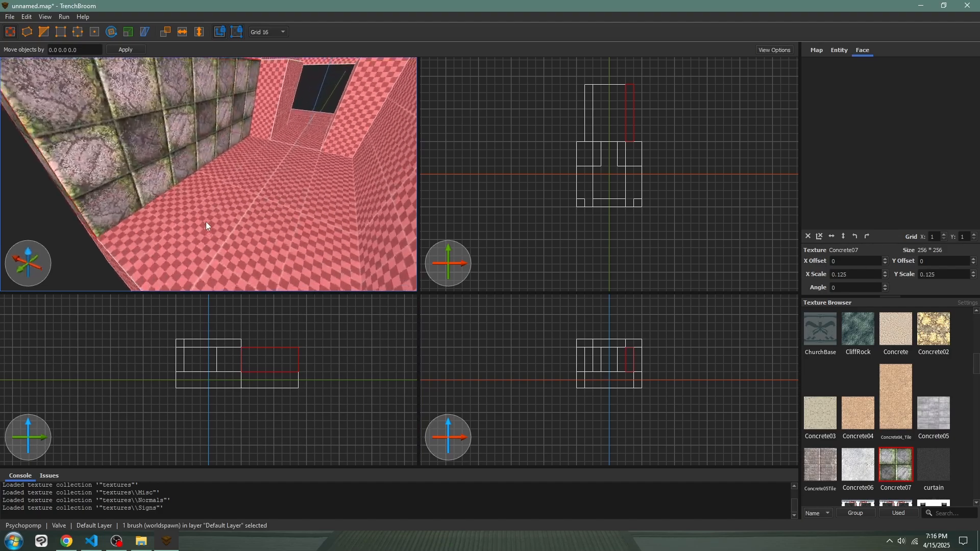
pyautogui.moveTo(206, 222); pyautogui.dragTo(227, 200, button='right')
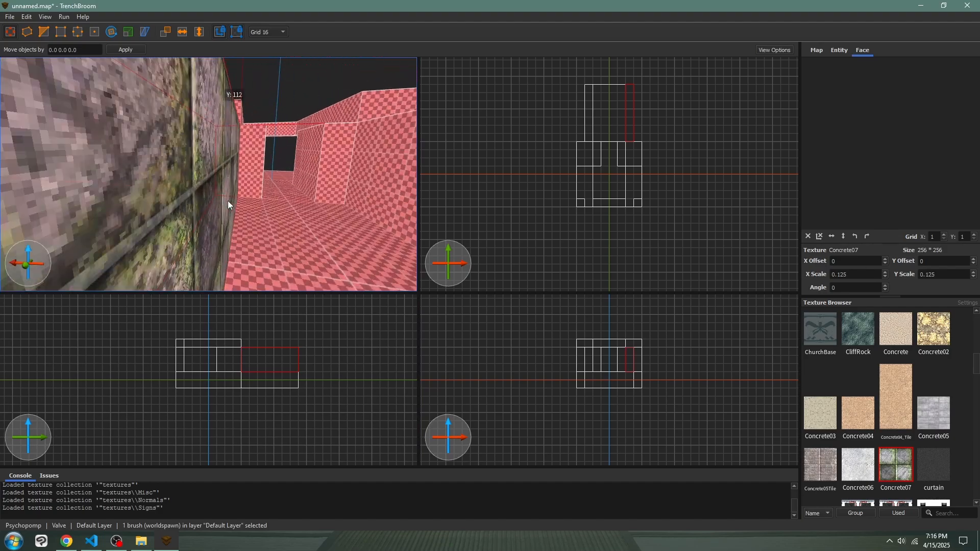
pyautogui.scroll(-10, 228, 200)
pyautogui.click(265, 179)
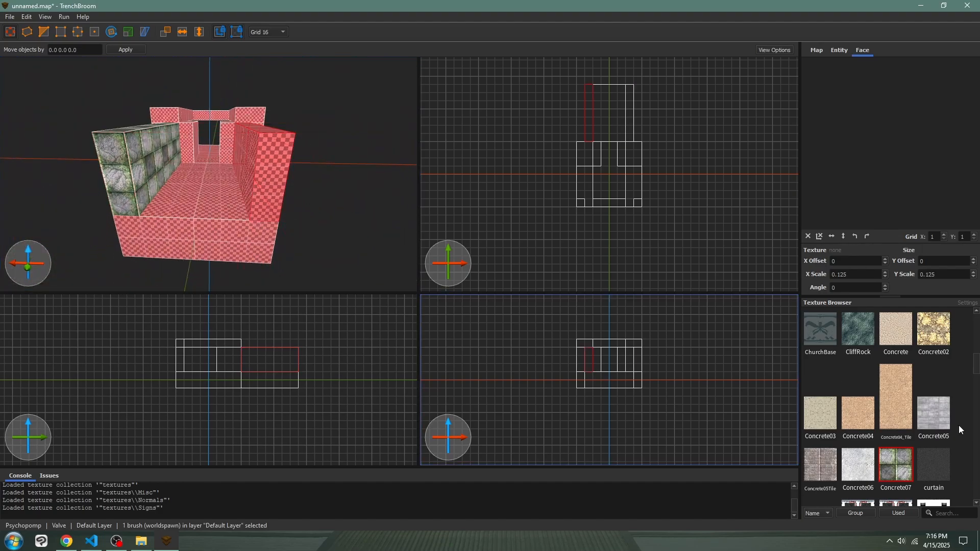
pyautogui.click(909, 466)
pyautogui.click(215, 235)
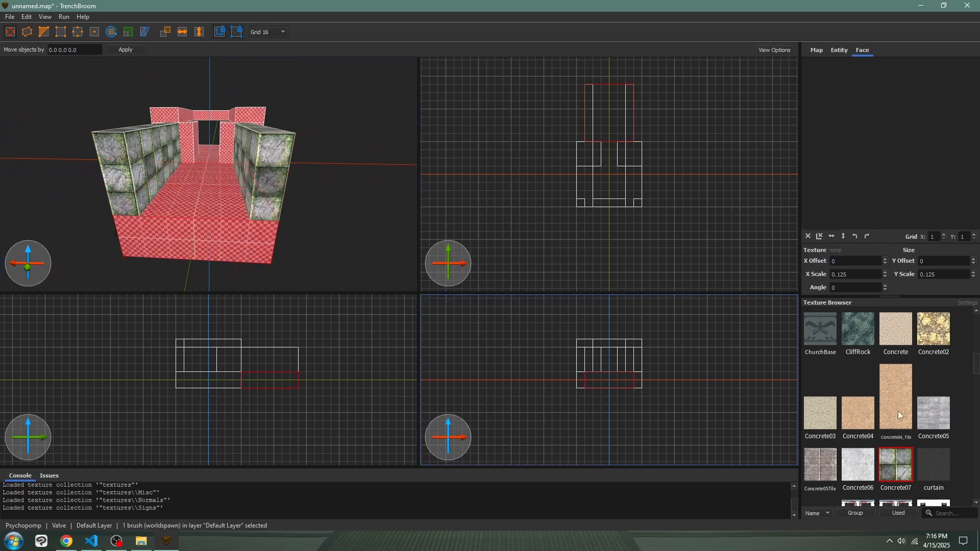
pyautogui.click(899, 459)
# - Apply the Concrete05Tile texture to the two 48-unit corner blocks and the pillars
pyautogui.scroll(8, 213, 168)
pyautogui.moveTo(212, 168); pyautogui.dragTo(179, 195, button='right')
pyautogui.click(231, 182)
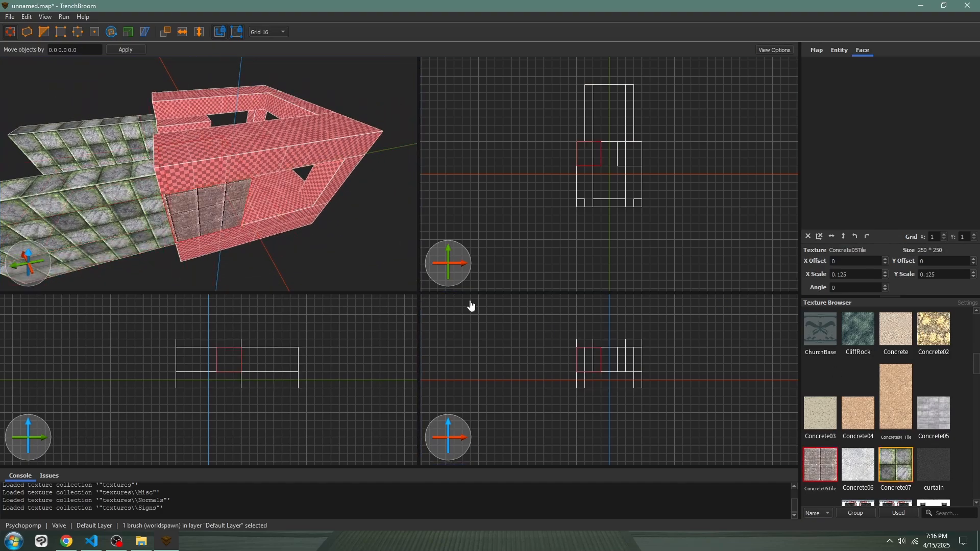
pyautogui.moveTo(327, 255); pyautogui.dragTo(261, 188, button='right')
pyautogui.click(286, 220)
pyautogui.scroll(5, 277, 257)
pyautogui.click(261, 189)
pyautogui.click(814, 451)
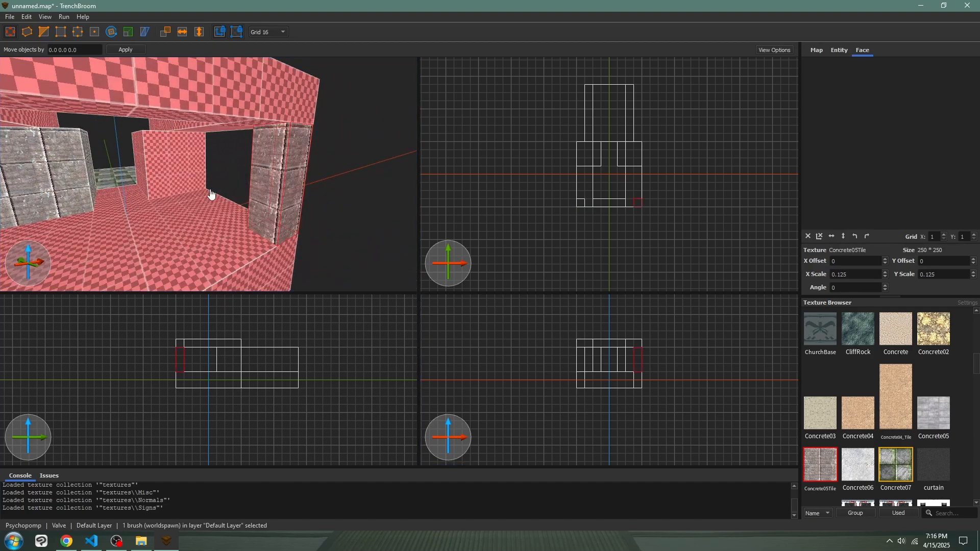
pyautogui.click(191, 182)
pyautogui.click(833, 469)
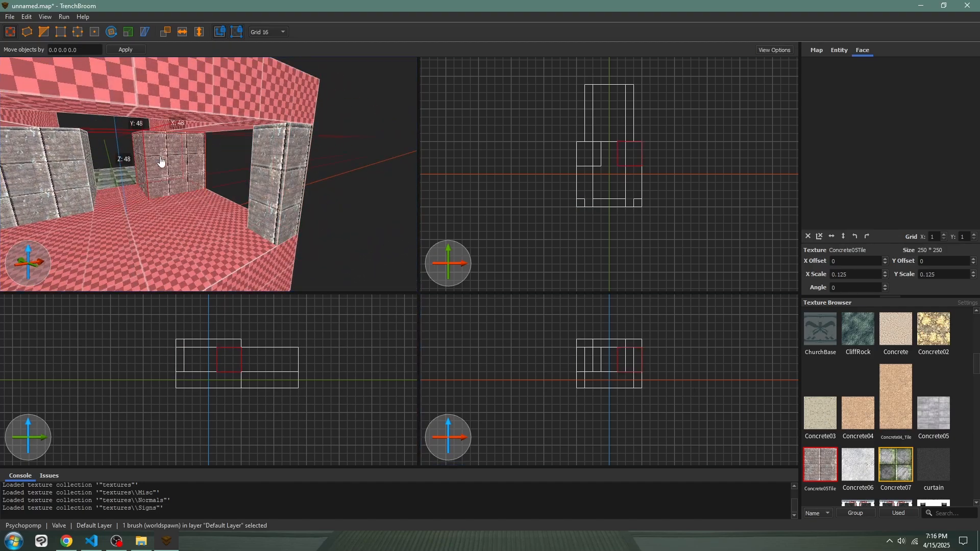
# - Apply the Concrete03 texture to the base block that forms the main room's floor
pyautogui.scroll(-5, 161, 161)
pyautogui.click(193, 175)
pyautogui.click(820, 411)
pyautogui.scroll(-3, 212, 158)
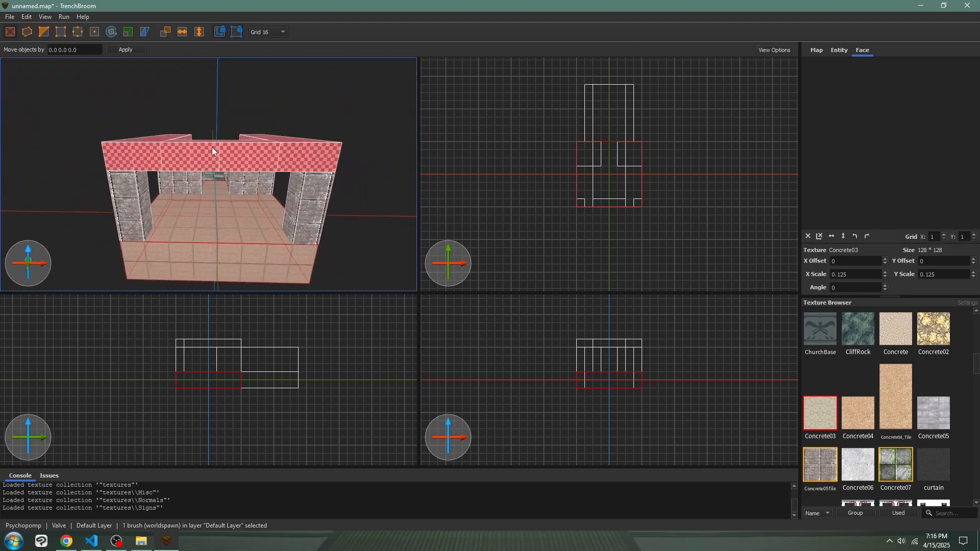
# - Apply the Concrete05 texture to the cross beam and both side beams on top of the structure
pyautogui.click(213, 147)
pyautogui.keyDown('alt'); pyautogui.moveTo(326, 215); pyautogui.dragTo(163, 186, button='right'); pyautogui.keyUp('alt')
pyautogui.click(164, 185)
pyautogui.click(933, 418)
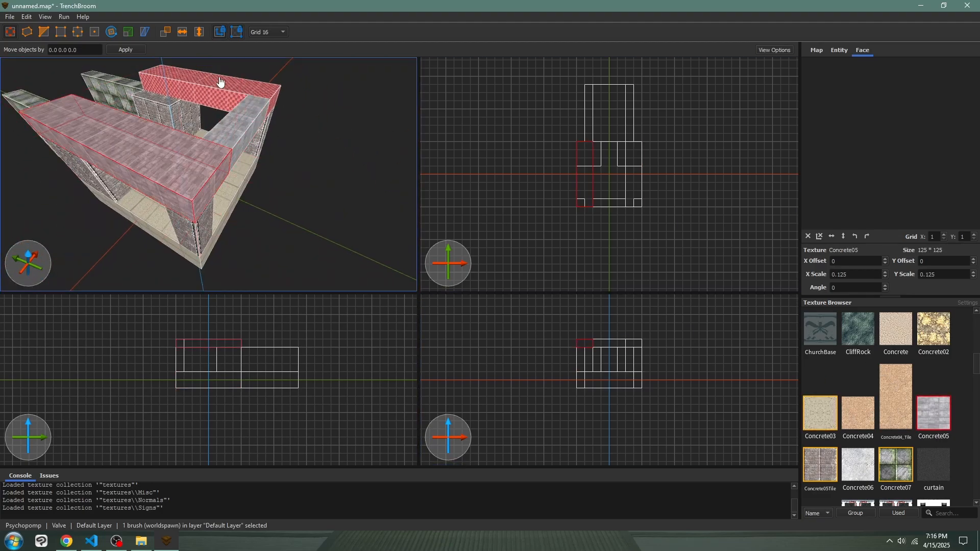
pyautogui.click(219, 83)
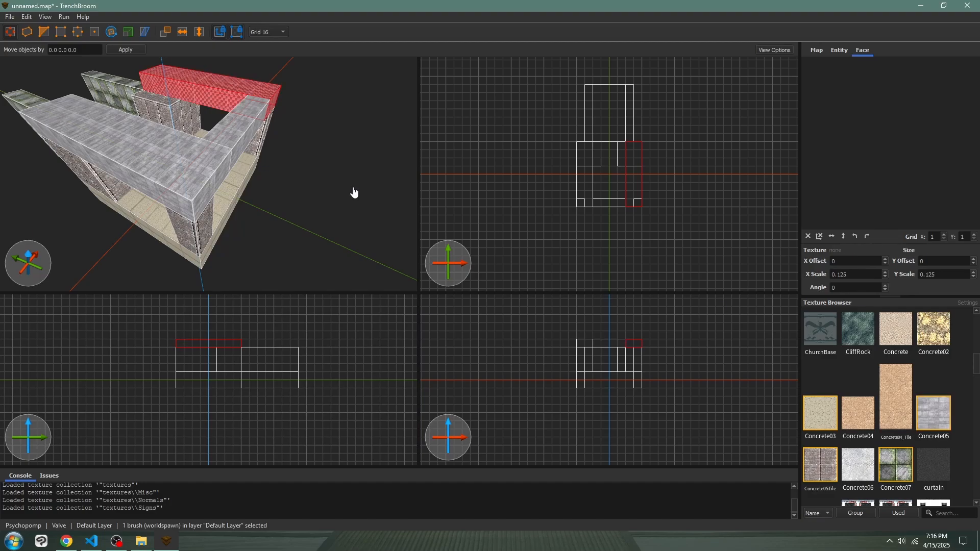
pyautogui.moveTo(354, 192)
pyautogui.mouseDown(button='right')
pyautogui.moveTo(283, 180)
pyautogui.moveTo(225, 136)
pyautogui.moveTo(271, 196)
pyautogui.moveTo(405, 180)
pyautogui.moveTo(293, 129)
pyautogui.mouseUp(button='right')
pyautogui.scroll(10, 239, 138)
pyautogui.scroll(-8, 249, 180)
pyautogui.click(934, 413)
pyautogui.click(293, 129)
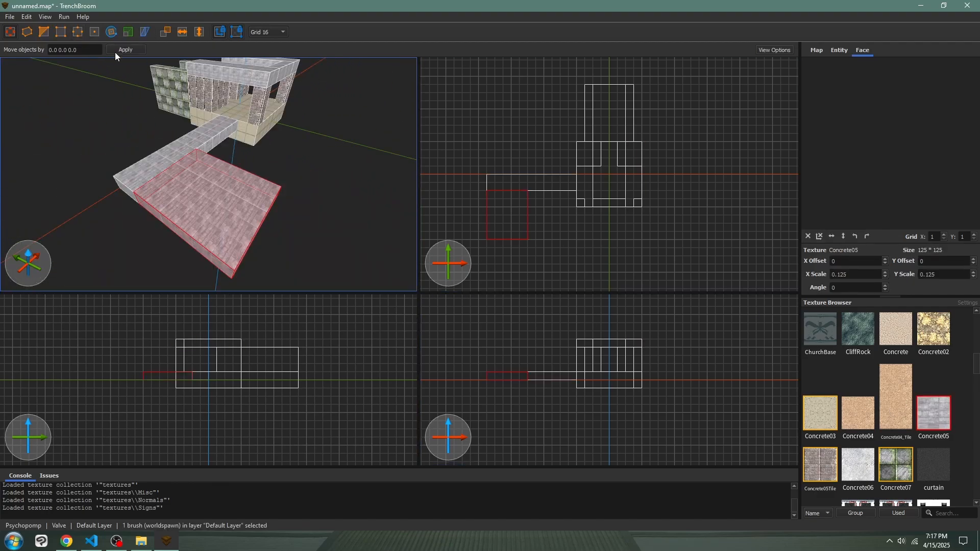
# - Raise the far edge of the square platform by 16 units with the Edge tool
pyautogui.moveTo(210, 146)
pyautogui.mouseDown(button='right')
pyautogui.moveTo(198, 148)
pyautogui.moveTo(89, 20)
pyautogui.mouseUp(button='right')
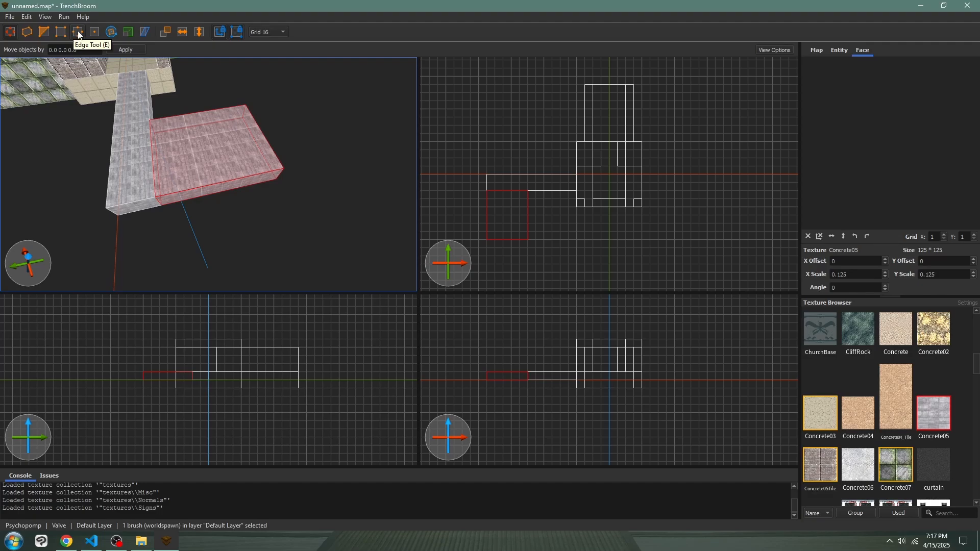
pyautogui.moveTo(123, 102)
pyautogui.mouseDown(button='right')
pyautogui.moveTo(131, 107)
pyautogui.moveTo(179, 70)
pyautogui.mouseUp(button='right')
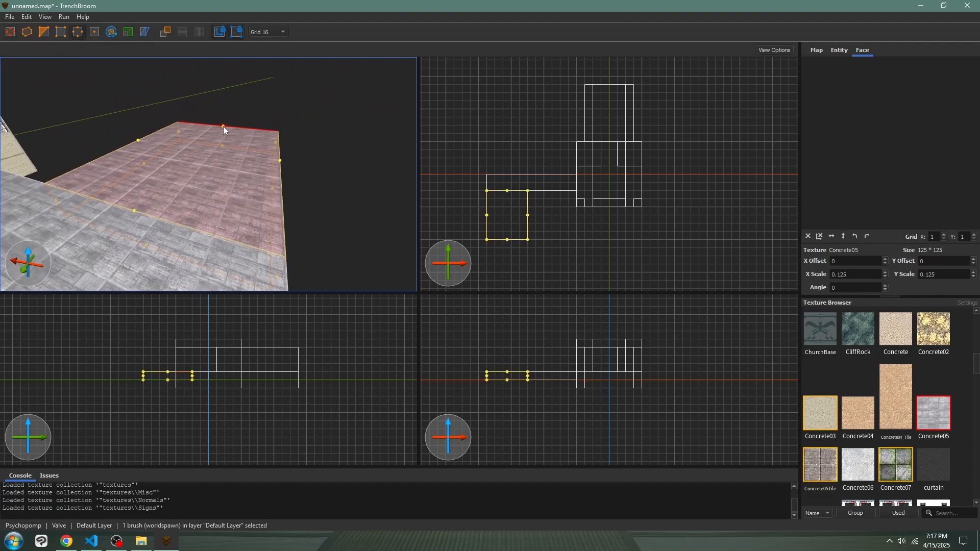
pyautogui.moveTo(223, 127); pyautogui.dragTo(213, 96)
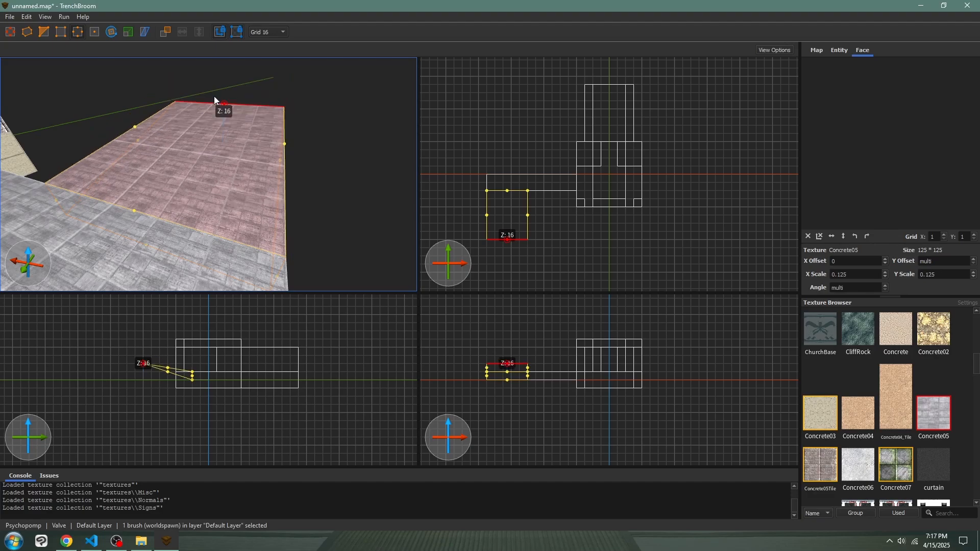
pyautogui.moveTo(213, 96); pyautogui.dragTo(222, 120, button='right')
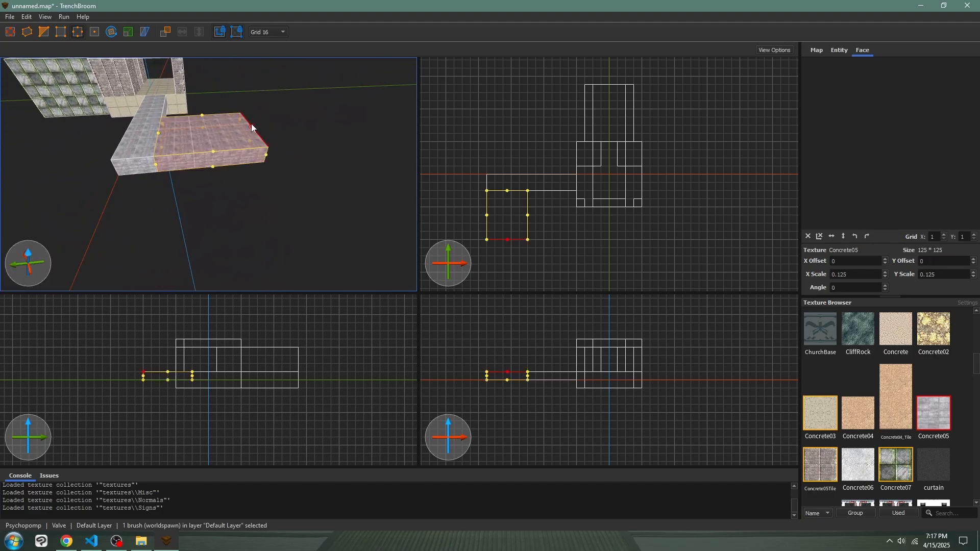
# - Try skewing the platform's outer edge by -48 units in X and 32 in Y, undo it and try another edge move
pyautogui.moveTo(252, 124); pyautogui.dragTo(207, 103)
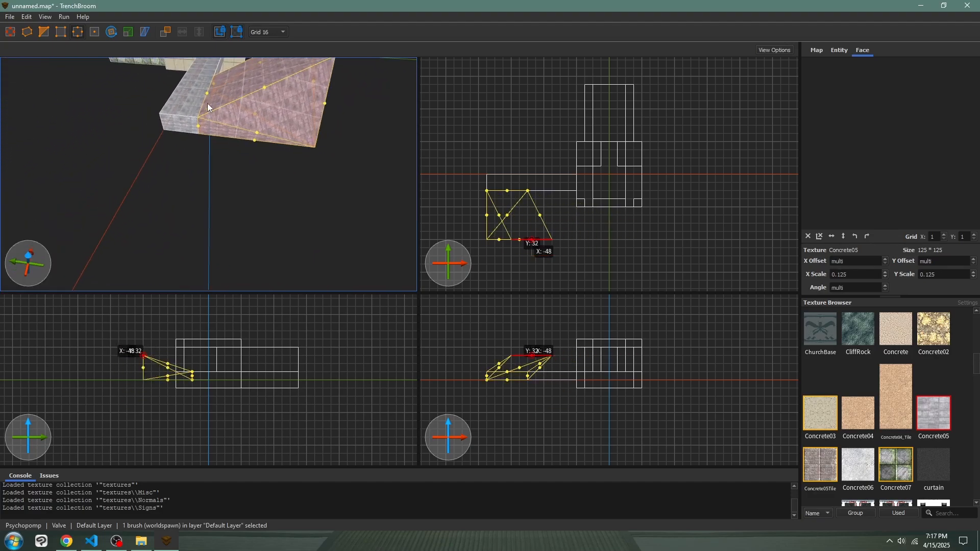
pyautogui.moveTo(208, 104)
pyautogui.mouseDown(button='right')
pyautogui.moveTo(252, 75)
pyautogui.moveTo(292, 77)
pyautogui.moveTo(292, 106)
pyautogui.moveTo(204, 112)
pyautogui.mouseUp(button='right')
pyautogui.hotkey('ctrl', 'z')
pyautogui.moveTo(205, 113); pyautogui.dragTo(204, 73)
pyautogui.moveTo(204, 74)
pyautogui.mouseDown(button='right')
pyautogui.moveTo(283, 174)
pyautogui.moveTo(321, 141)
pyautogui.moveTo(295, 130)
pyautogui.moveTo(228, 146)
pyautogui.mouseUp(button='right')
# - Try the Vertex and Face tools on the square platform and leave shape editing
pyautogui.click(295, 172)
pyautogui.scroll(-2, 285, 161)
pyautogui.click(229, 147)
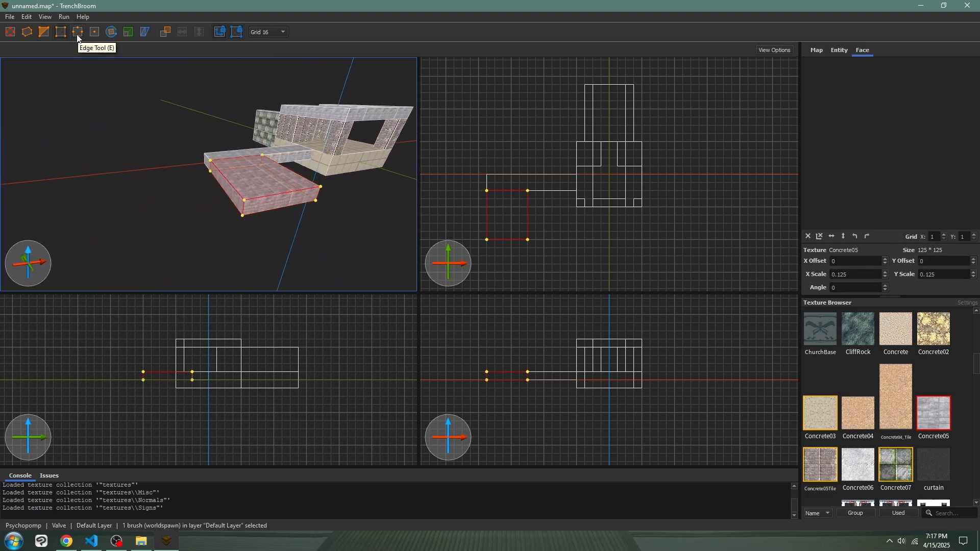
pyautogui.click(95, 32)
pyautogui.click(336, 194)
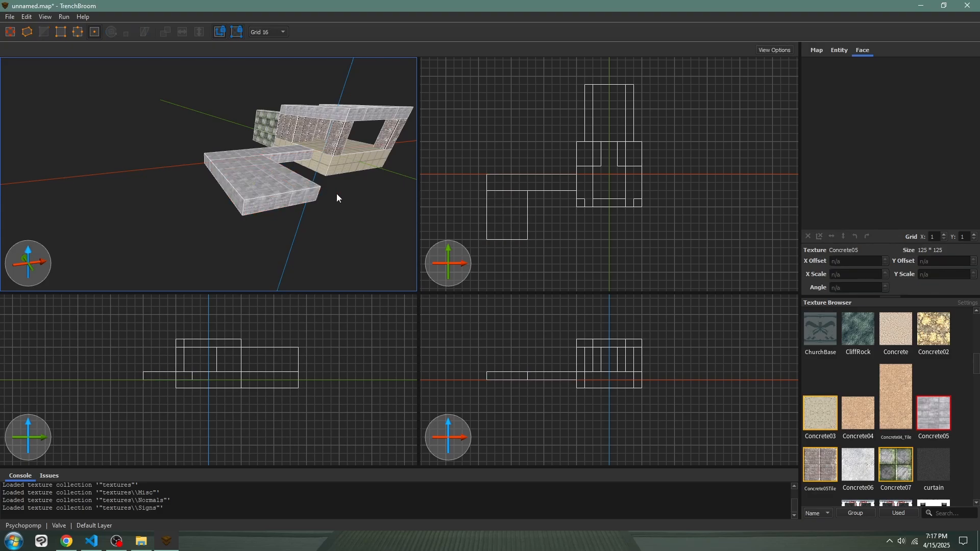
pyautogui.moveTo(336, 194)
pyautogui.mouseDown(button='right')
pyautogui.moveTo(342, 175)
pyautogui.moveTo(126, 61)
pyautogui.mouseUp(button='right')
pyautogui.click(10, 32)
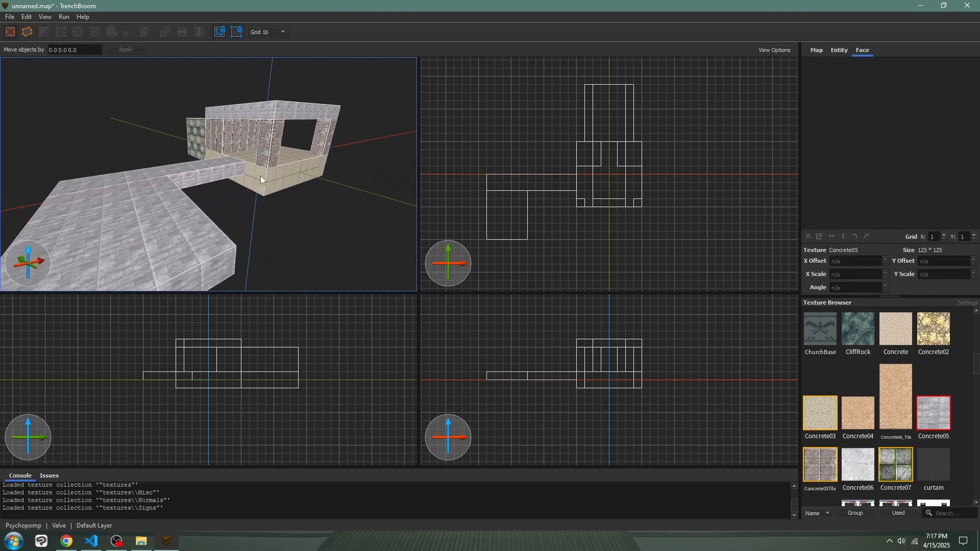
# - Delete the square platform and the long walkway attached to the main room, and set the grid size to 2
pyautogui.moveTo(260, 176); pyautogui.dragTo(191, 169, button='right')
pyautogui.click(189, 168)
pyautogui.click(185, 152)
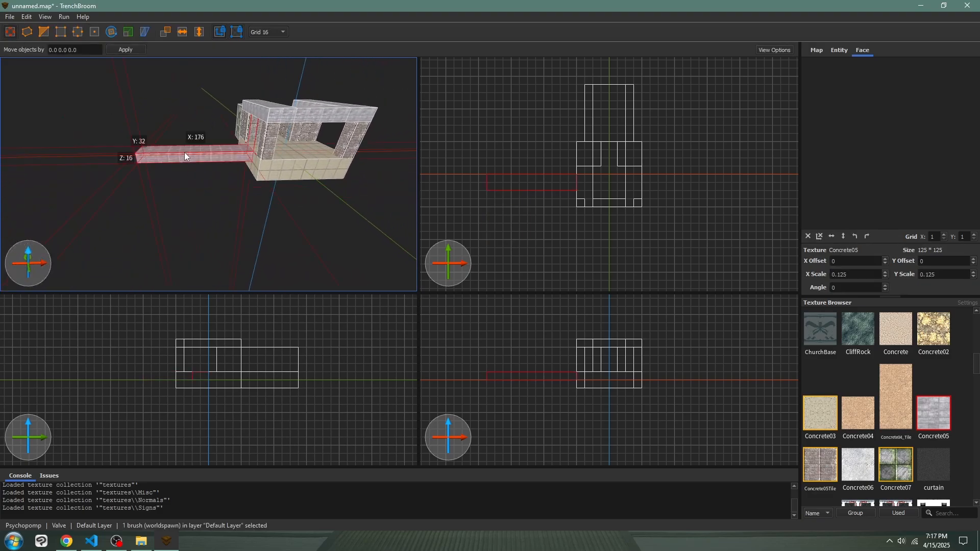
pyautogui.press('Delete')
pyautogui.press('2')
# - Examine the main room and the attached corridor from several angles, inside and outside
pyautogui.moveTo(201, 155)
pyautogui.keyDown('alt'); pyautogui.mouseDown(button='right')
pyautogui.moveTo(277, 179)
pyautogui.moveTo(296, 168)
pyautogui.mouseUp(button='right'); pyautogui.keyUp('alt')
pyautogui.scroll(-8, 304, 170)
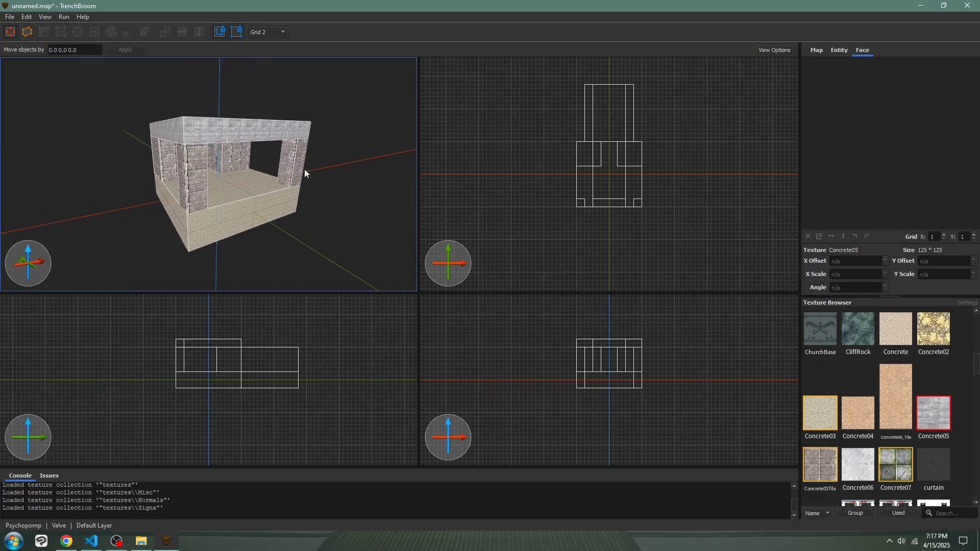
pyautogui.scroll(-10, 243, 193)
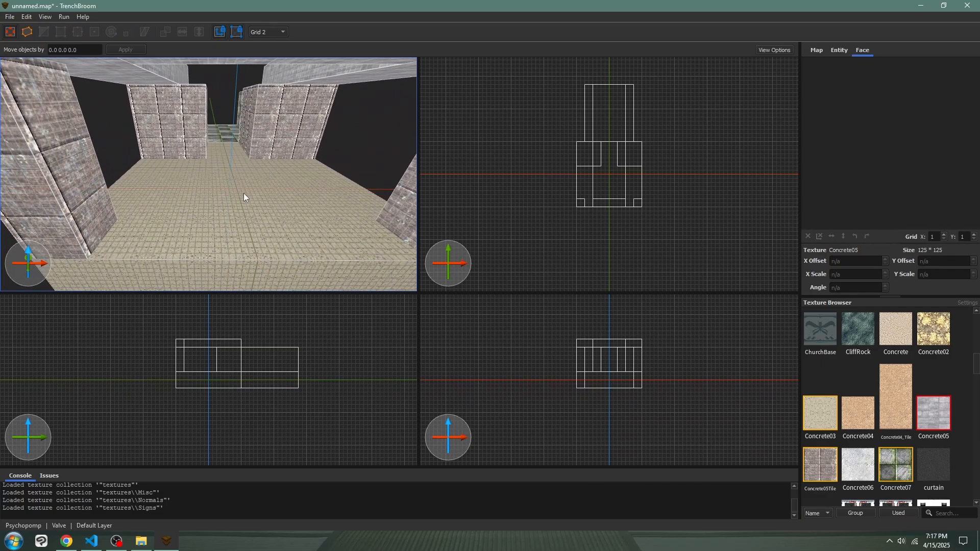
pyautogui.keyDown('alt'); pyautogui.moveTo(243, 193); pyautogui.dragTo(214, 190, button='right'); pyautogui.keyUp('alt')
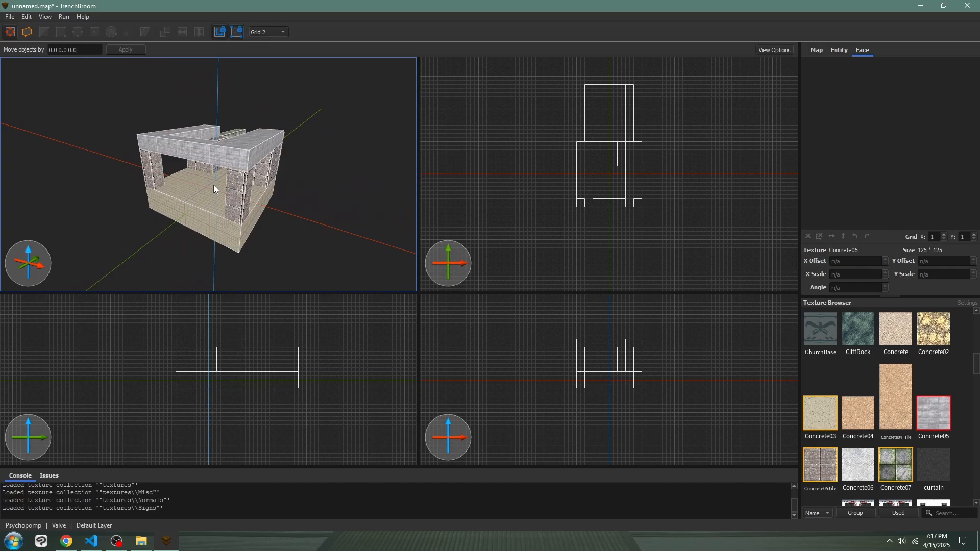
pyautogui.scroll(-15, 214, 185)
pyautogui.scroll(-10, 128, 183)
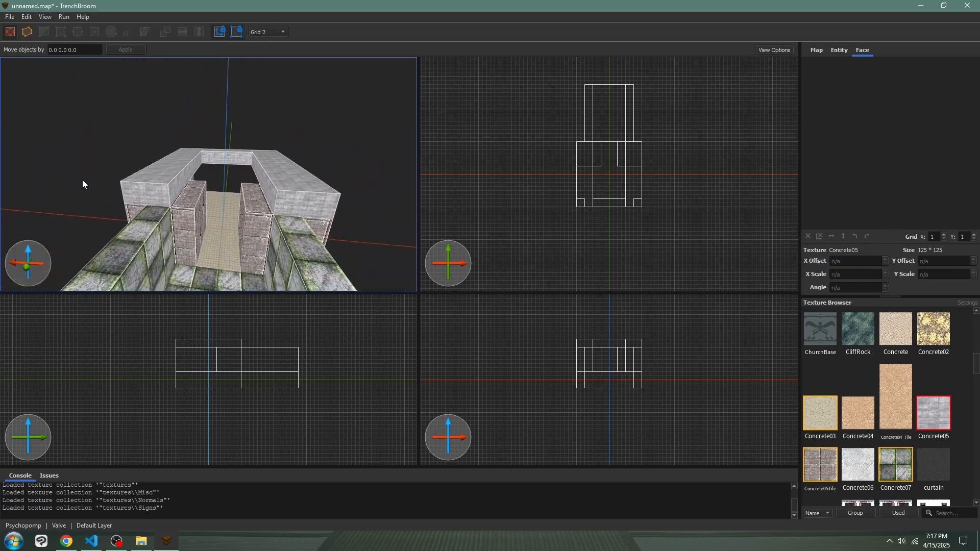
pyautogui.keyDown('alt'); pyautogui.moveTo(82, 180); pyautogui.dragTo(101, 196, button='right'); pyautogui.keyUp('alt')
pyautogui.scroll(5, 101, 196)
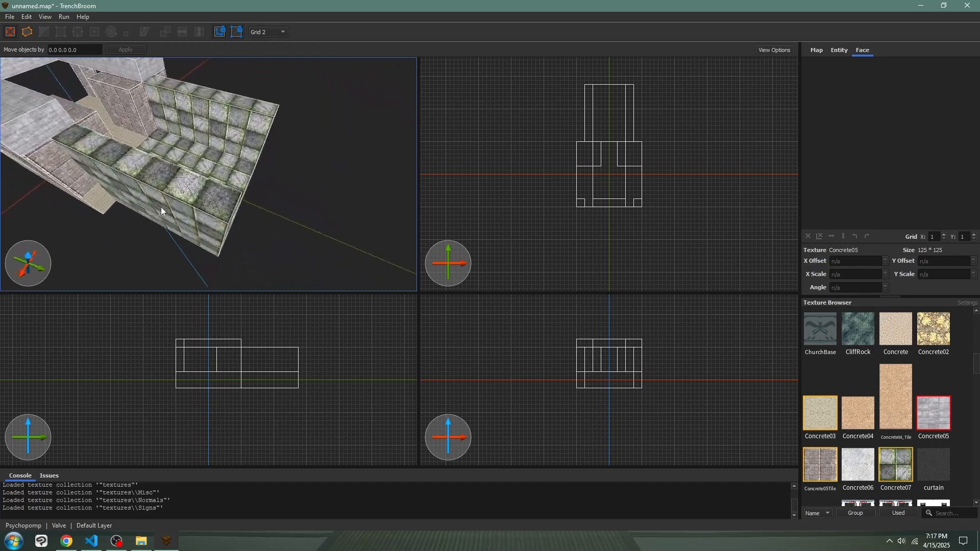
pyautogui.keyDown('alt'); pyautogui.moveTo(161, 207); pyautogui.dragTo(124, 189, button='right'); pyautogui.keyUp('alt')
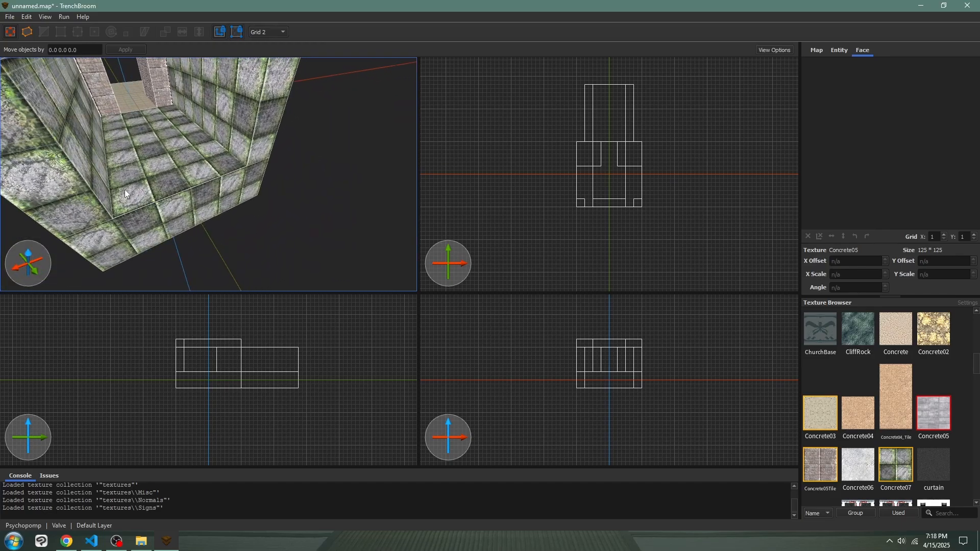
# - Extend the corridor past its floor block with an upward ramp, sloped side walls and a raised floor in Concrete07
pyautogui.click(173, 160)
pyautogui.scroll(-10, 179, 143)
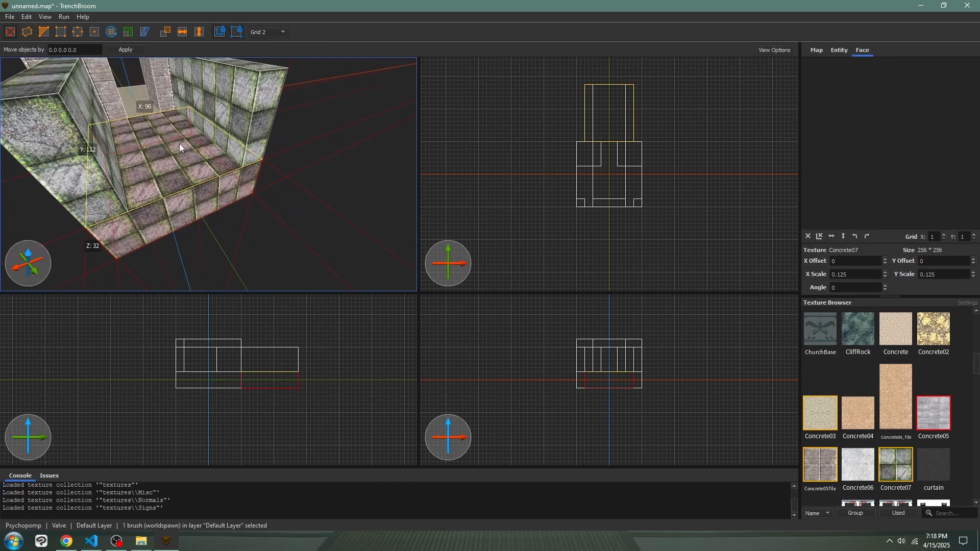
pyautogui.moveTo(194, 142); pyautogui.dragTo(205, 157, button='middle')
pyautogui.keyDown('alt'); pyautogui.moveTo(204, 157); pyautogui.dragTo(184, 153, button='right'); pyautogui.keyUp('alt')
pyautogui.scroll(3, 221, 163)
pyautogui.scroll(6, 169, 157)
pyautogui.scroll(-4, 174, 146)
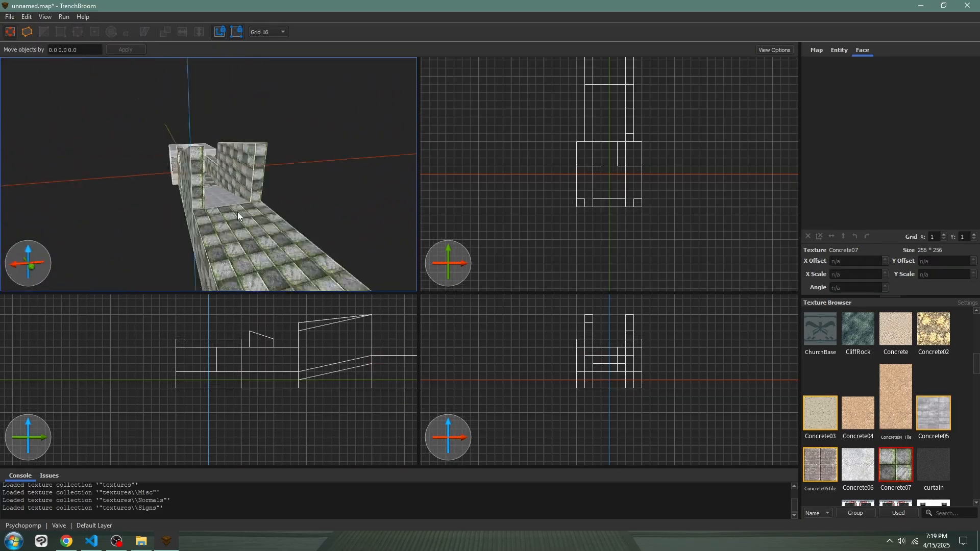
# - Build a tall wall and a low floor platform beside the raised floor, textured with Concrete07
pyautogui.moveTo(167, 201)
pyautogui.mouseDown()
pyautogui.moveTo(130, 265)
pyautogui.moveTo(133, 153)
pyautogui.mouseUp()
pyautogui.moveTo(134, 153)
pyautogui.keyDown('alt'); pyautogui.mouseDown(button='right')
pyautogui.moveTo(342, 219)
pyautogui.moveTo(213, 212)
pyautogui.mouseUp(button='right'); pyautogui.keyUp('alt')
pyautogui.moveTo(213, 212); pyautogui.dragTo(168, 264)
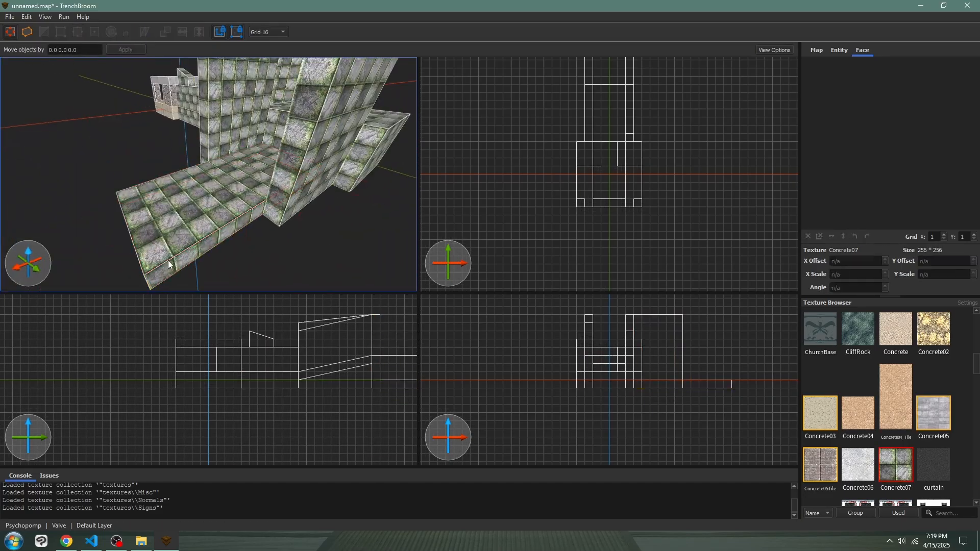
pyautogui.keyDown('shift'); pyautogui.moveTo(245, 240); pyautogui.dragTo(302, 294); pyautogui.keyUp('shift')
pyautogui.press('Escape')
# - Add a block between the raised floor and the low platform and slope it into a ramp with the Vertex tool
pyautogui.keyDown('alt'); pyautogui.moveTo(302, 294); pyautogui.dragTo(249, 161, button='right'); pyautogui.keyUp('alt')
pyautogui.moveTo(143, 268)
pyautogui.mouseDown()
pyautogui.moveTo(247, 201)
pyautogui.moveTo(248, 179)
pyautogui.mouseUp()
pyautogui.press('v')
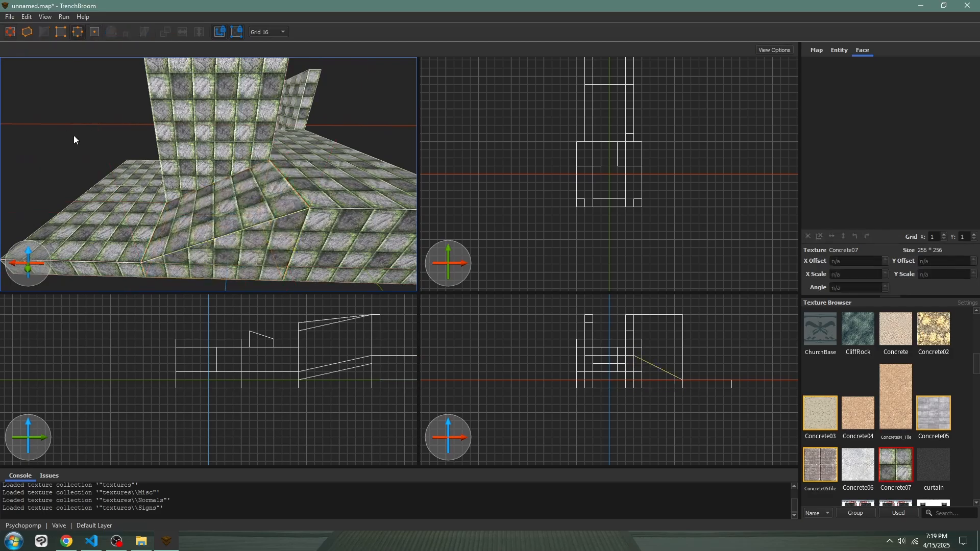
pyautogui.keyDown('alt'); pyautogui.moveTo(73, 136); pyautogui.dragTo(184, 224, button='right'); pyautogui.keyUp('alt')
pyautogui.press('Escape')
# - Enclose the lower area with tall Concrete07 walls level with the existing wall tops
pyautogui.moveTo(184, 224)
pyautogui.mouseDown()
pyautogui.moveTo(302, 157)
pyautogui.moveTo(301, 82)
pyautogui.mouseUp()
pyautogui.press('Escape')
pyautogui.moveTo(302, 82)
pyautogui.keyDown('alt'); pyautogui.mouseDown(button='right')
pyautogui.moveTo(319, 268)
pyautogui.moveTo(219, 153)
pyautogui.moveTo(411, 176)
pyautogui.mouseUp(button='right'); pyautogui.keyUp('alt')
pyautogui.press('Escape')
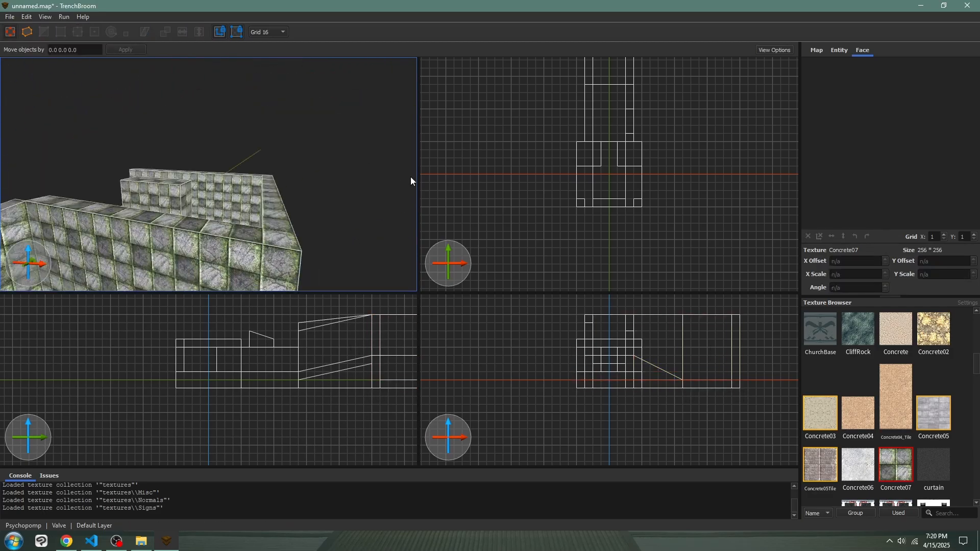
# - Add a horizontal trim along the lower room's wall and slanted braces at its base, textured with Metal4
pyautogui.moveTo(138, 125); pyautogui.dragTo(271, 122)
pyautogui.scroll(-15, 874, 422)
pyautogui.moveTo(271, 121)
pyautogui.mouseDown(button='right')
pyautogui.moveTo(229, 179)
pyautogui.moveTo(262, 210)
pyautogui.moveTo(204, 202)
pyautogui.mouseUp(button='right')
pyautogui.click(855, 430)
pyautogui.press('Escape')
pyautogui.moveTo(151, 221); pyautogui.dragTo(169, 196)
pyautogui.hotkey('ctrl', 'd')
# - Apply the Grass1 texture to the lower room's two floor brushes, finding it with the search "gra"
pyautogui.click(275, 247)
pyautogui.keyDown('ctrl'); pyautogui.click(132, 200); pyautogui.keyUp('ctrl')
pyautogui.click(949, 513)
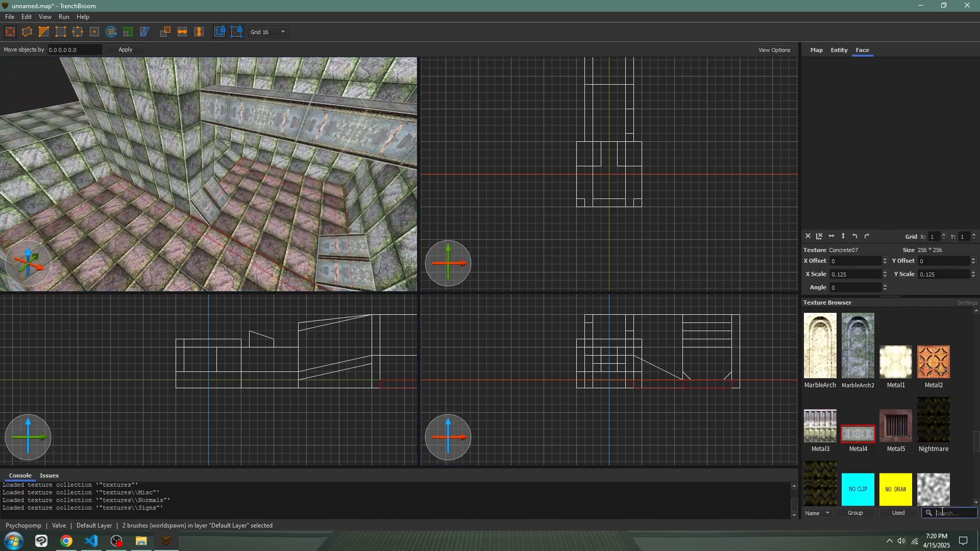
pyautogui.write('gra')
pyautogui.click(896, 326)
pyautogui.moveTo(220, 168); pyautogui.dragTo(131, 148, button='right')
pyautogui.press('Escape')
# - Draw a 96 by 80 by 16 unit floor block off the raised floor's other side and apply Concrete07
pyautogui.moveTo(240, 179); pyautogui.dragTo(306, 204)
pyautogui.click(970, 514)
pyautogui.click(898, 514)
pyautogui.click(934, 327)
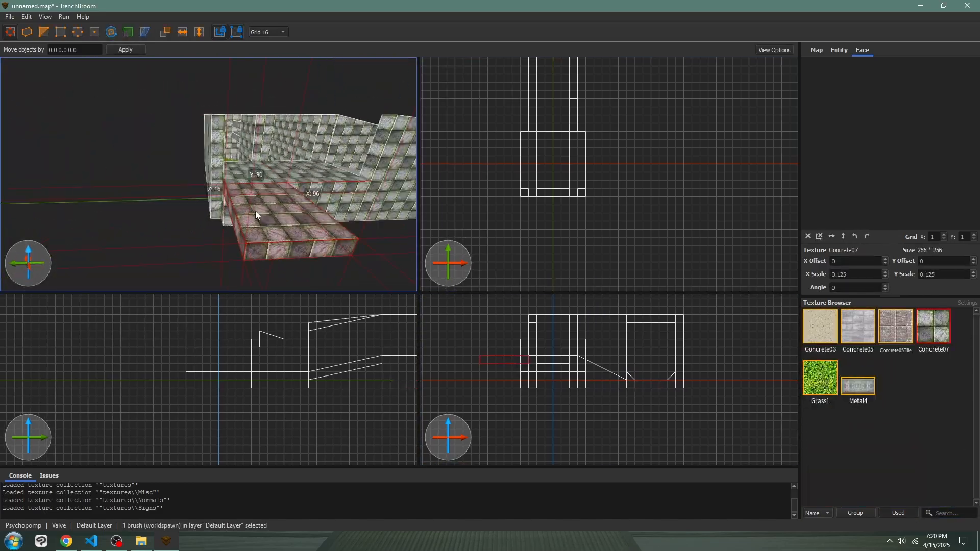
pyautogui.press('Escape')
# - Enclose the new side floor with tall Concrete07 walls
pyautogui.moveTo(255, 210)
pyautogui.mouseDown(button='right')
pyautogui.moveTo(141, 186)
pyautogui.moveTo(222, 146)
pyautogui.mouseUp(button='right')
pyautogui.press('Escape')
pyautogui.moveTo(184, 132); pyautogui.dragTo(289, 127)
pyautogui.moveTo(289, 127)
pyautogui.mouseDown(button='right')
pyautogui.moveTo(210, 96)
pyautogui.moveTo(214, 163)
pyautogui.mouseUp(button='right')
pyautogui.press('Escape')
pyautogui.moveTo(215, 163); pyautogui.dragTo(283, 164)
pyautogui.press('Escape')
pyautogui.moveTo(283, 164)
pyautogui.mouseDown(button='right')
pyautogui.moveTo(396, 209)
pyautogui.moveTo(217, 177)
pyautogui.moveTo(194, 127)
pyautogui.moveTo(308, 256)
pyautogui.moveTo(125, 212)
pyautogui.mouseUp(button='right')
pyautogui.click(216, 178)
pyautogui.press('Escape')
pyautogui.moveTo(125, 212); pyautogui.dragTo(203, 124)
pyautogui.press('Escape')
# - Close the openings between the main room's pillars with wall blocks along the front and both sides
pyautogui.moveTo(203, 124); pyautogui.dragTo(403, 223, button='right')
pyautogui.moveTo(164, 204); pyautogui.dragTo(275, 214)
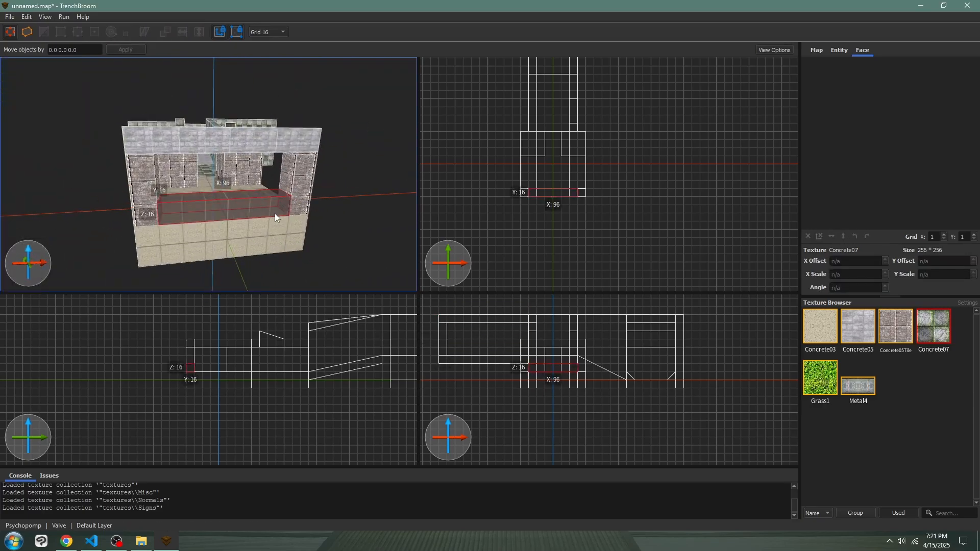
pyautogui.press('Escape')
pyautogui.moveTo(275, 213); pyautogui.dragTo(87, 189, button='right')
pyautogui.moveTo(86, 189); pyautogui.dragTo(252, 143)
pyautogui.moveTo(252, 143); pyautogui.dragTo(184, 166, button='right')
pyautogui.moveTo(184, 166); pyautogui.dragTo(141, 169)
pyautogui.moveTo(141, 169)
pyautogui.mouseDown(button='right')
pyautogui.moveTo(301, 181)
pyautogui.moveTo(255, 129)
pyautogui.mouseUp(button='right')
pyautogui.press('Escape')
# - Add narrow beams across the top of the passage between the main room's two corner blocks
pyautogui.moveTo(255, 128); pyautogui.dragTo(277, 115)
pyautogui.keyDown('ctrl'); pyautogui.click(286, 176); pyautogui.keyUp('ctrl')
# - Apply the Grass1 texture to the main room's floor brush, searching the textures for "gr"
pyautogui.click(899, 514)
pyautogui.scroll(-10, 909, 429)
pyautogui.moveTo(255, 153); pyautogui.dragTo(289, 218, button='right')
pyautogui.click(286, 218)
pyautogui.scroll(-3, 917, 449)
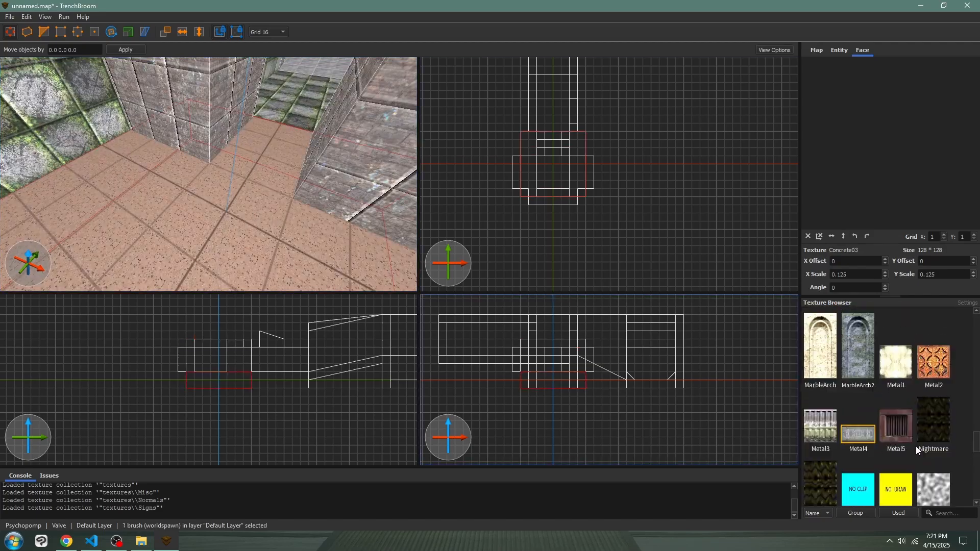
pyautogui.click(947, 513)
pyautogui.write('gr')
pyautogui.click(896, 327)
# - Set the grid size to 4 and raise the corridor floor's top face slightly
pyautogui.click(278, 32)
pyautogui.click(271, 59)
pyautogui.click(226, 171)
pyautogui.keyDown('shift'); pyautogui.moveTo(226, 172); pyautogui.dragTo(226, 165); pyautogui.keyUp('shift')
pyautogui.press('Escape')
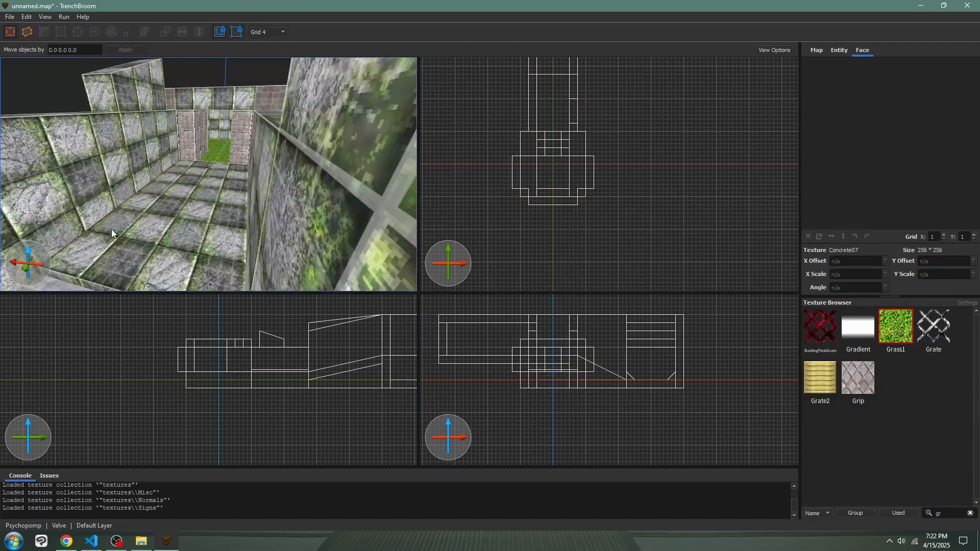
# - Draw a thin beam between the side walls of the sloped passage and apply the Rust texture to it
pyautogui.moveTo(112, 229); pyautogui.dragTo(224, 179, button='right')
pyautogui.moveTo(225, 179)
pyautogui.mouseDown()
pyautogui.moveTo(343, 177)
pyautogui.moveTo(306, 171)
pyautogui.mouseUp()
pyautogui.moveTo(306, 171); pyautogui.dragTo(271, 158, button='right')
pyautogui.doubleClick(941, 513)
pyautogui.write('rust')
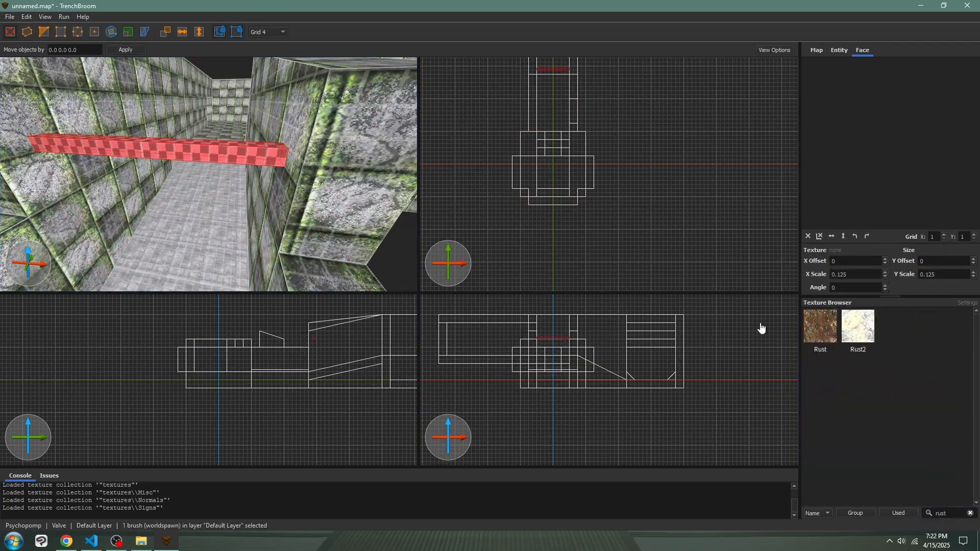
pyautogui.click(820, 327)
# - Duplicate the Rust beam and place the copies at different heights and distances across the passage
pyautogui.hotkey('ctrl', 'd')
pyautogui.moveTo(250, 174)
pyautogui.keyDown('alt'); pyautogui.mouseDown()
pyautogui.moveTo(249, 130)
pyautogui.moveTo(326, 113)
pyautogui.mouseUp(); pyautogui.keyUp('alt')
pyautogui.hotkey('ctrl', 'd')
pyautogui.hotkey('ctrl', 'd')
pyautogui.keyDown('alt'); pyautogui.moveTo(255, 132); pyautogui.dragTo(245, 166); pyautogui.keyUp('alt')
# - Draw another Rust beam high between the grass room's walls and place duplicates of it at different heights
pyautogui.moveTo(246, 166)
pyautogui.mouseDown(button='right')
pyautogui.moveTo(230, 118)
pyautogui.moveTo(143, 124)
pyautogui.mouseUp(button='right')
pyautogui.press('Escape')
pyautogui.moveTo(143, 124)
pyautogui.mouseDown()
pyautogui.moveTo(254, 128)
pyautogui.moveTo(251, 104)
pyautogui.mouseUp()
pyautogui.hotkey('ctrl', 'd')
pyautogui.hotkey('ctrl', 'd')
pyautogui.keyDown('alt'); pyautogui.moveTo(252, 105); pyautogui.dragTo(250, 86); pyautogui.keyUp('alt')
pyautogui.press('Escape')
pyautogui.moveTo(308, 96); pyautogui.dragTo(225, 194, button='right')
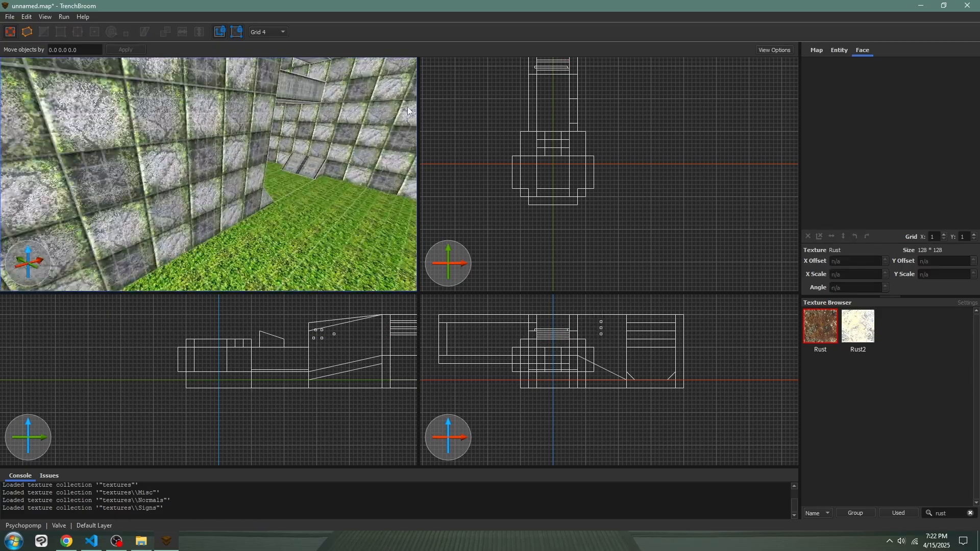
# - Split the grass floor brush in two with the Clip tool, keeping both pieces, and return the grid size to 16
pyautogui.click(219, 204)
pyautogui.scroll(-2, 266, 33)
pyautogui.press('c')
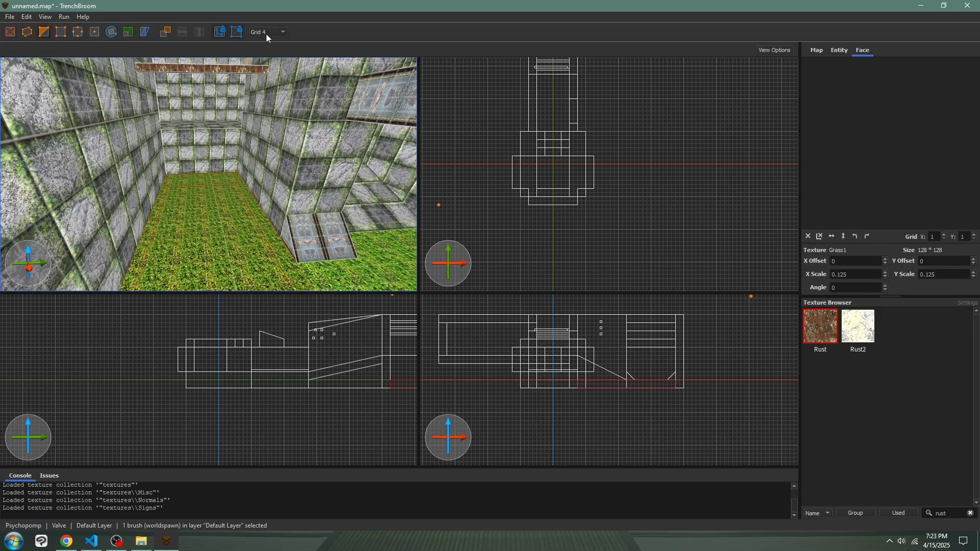
pyautogui.click(268, 219)
pyautogui.click(170, 226)
pyautogui.hotkey('ctrl', 'Return')
pyautogui.press('Return')
pyautogui.scroll(3, 266, 32)
# - Raise an edge of the split-off grass floor piece with the Edge tool
pyautogui.moveTo(220, 168)
pyautogui.mouseDown(button='right')
pyautogui.moveTo(253, 182)
pyautogui.moveTo(178, 219)
pyautogui.mouseUp(button='right')
pyautogui.click(179, 218)
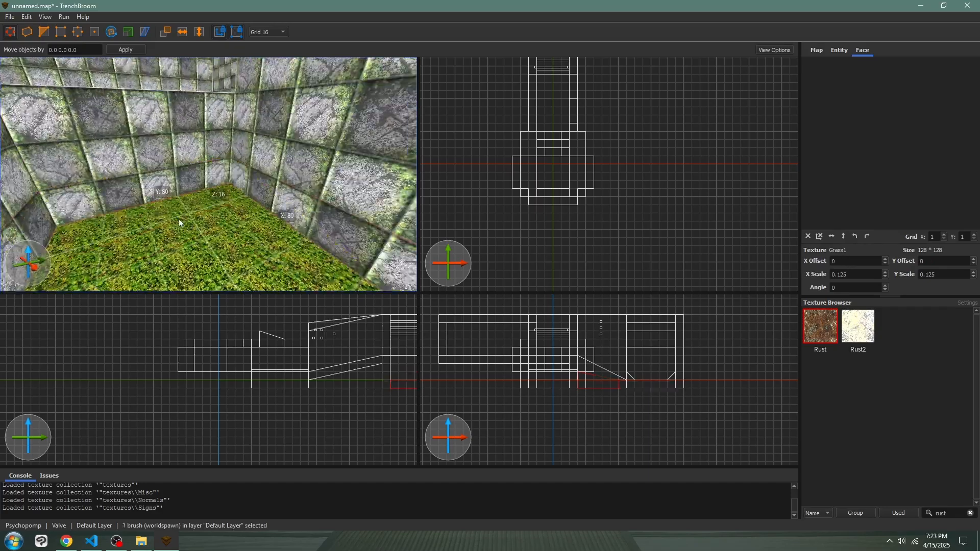
pyautogui.press('e')
pyautogui.keyDown('alt'); pyautogui.moveTo(160, 199); pyautogui.dragTo(159, 183); pyautogui.keyUp('alt')
pyautogui.press('Escape')
pyautogui.press('Escape')
# - Place three 16-unit cubes near the grass room's wall and texture them with Church1
pyautogui.moveTo(155, 175); pyautogui.dragTo(20, 36, button='right')
pyautogui.scroll(-3, 266, 32)
pyautogui.moveTo(165, 193)
pyautogui.mouseDown()
pyautogui.moveTo(183, 206)
pyautogui.moveTo(136, 219)
pyautogui.mouseUp()
pyautogui.click(971, 513)
pyautogui.scroll(-6, 947, 417)
pyautogui.scroll(2, 946, 416)
pyautogui.click(943, 409)
pyautogui.press('Escape')
pyautogui.moveTo(220, 196); pyautogui.dragTo(240, 191)
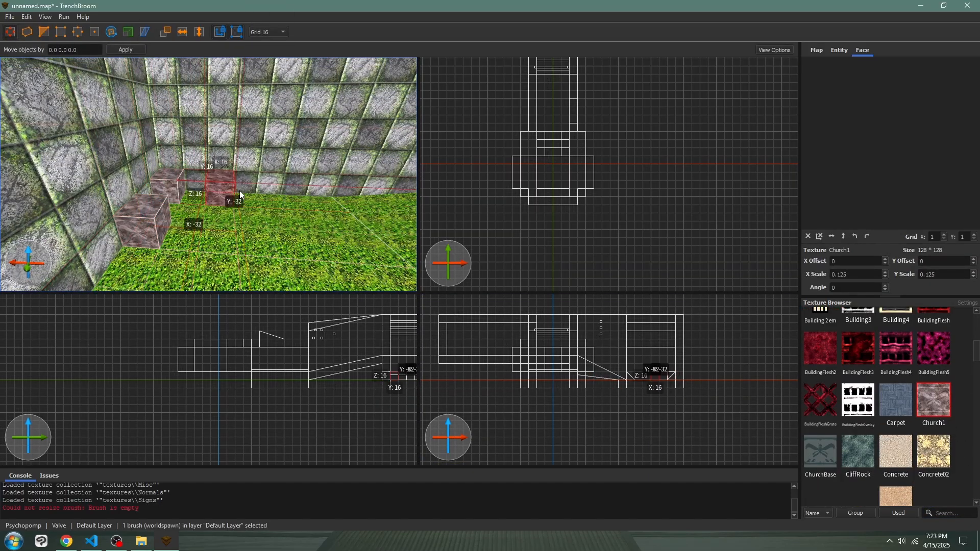
# - Retexture the selected brush in the grass room with a texture already used in the map
pyautogui.moveTo(240, 191)
pyautogui.mouseDown(button='right')
pyautogui.moveTo(337, 206)
pyautogui.moveTo(286, 163)
pyautogui.moveTo(149, 280)
pyautogui.moveTo(216, 191)
pyautogui.moveTo(334, 247)
pyautogui.moveTo(312, 110)
pyautogui.mouseUp(button='right')
pyautogui.click(286, 164)
pyautogui.click(898, 513)
pyautogui.click(934, 328)
pyautogui.press('Escape')
# - Draw a 64-unit-tall brush along the raised floor's edge above the grass room and apply the Fence texture
pyautogui.moveTo(311, 110); pyautogui.dragTo(254, 174)
pyautogui.scroll(-10, 923, 446)
pyautogui.click(821, 407)
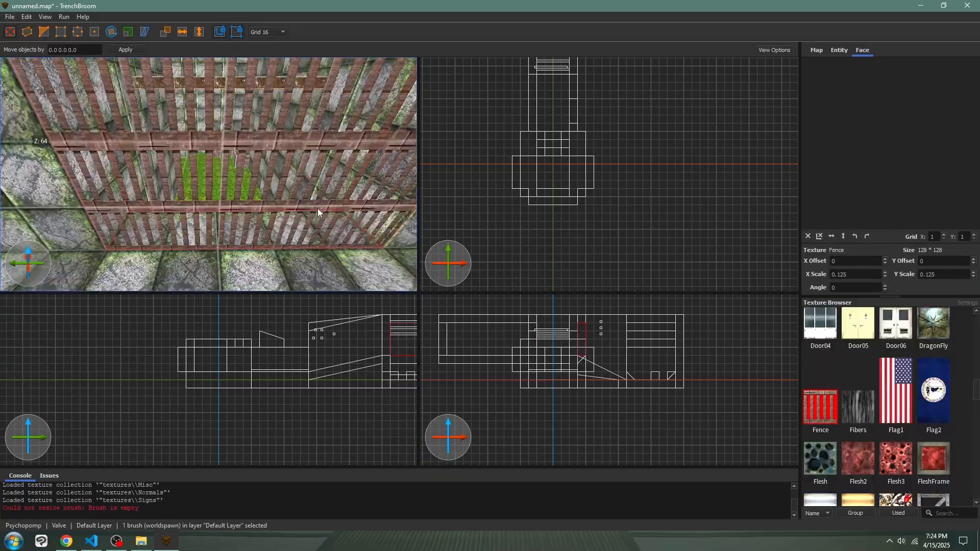
# - Limit the texture browser to the textures used in the map and clear the selection
pyautogui.doubleClick(942, 276)
pyautogui.moveTo(204, 174)
pyautogui.mouseDown(button='right')
pyautogui.moveTo(235, 174)
pyautogui.moveTo(285, 242)
pyautogui.mouseUp(button='right')
pyautogui.press('3')
pyautogui.click(250, 194)
pyautogui.click(898, 513)
pyautogui.press('Escape')
# - Look over the whole map's exterior, from the grass room to the far stone hall
pyautogui.scroll(5, 304, 250)
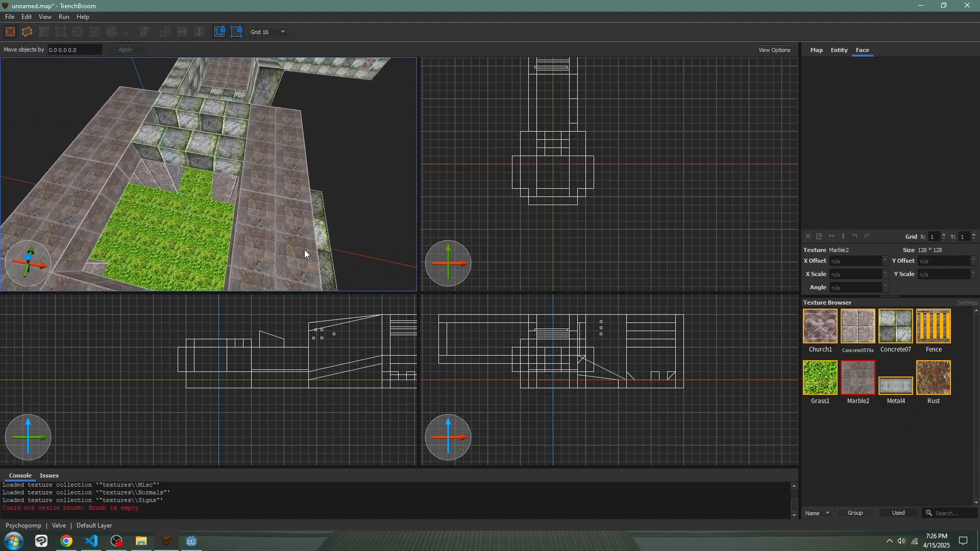
pyautogui.press('5')
pyautogui.scroll(-15, 302, 251)
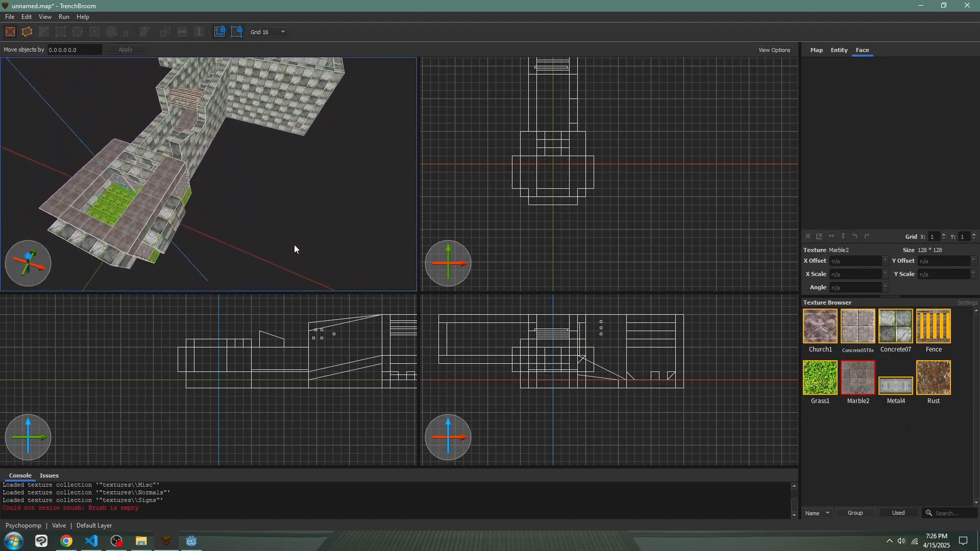
pyautogui.scroll(12, 267, 232)
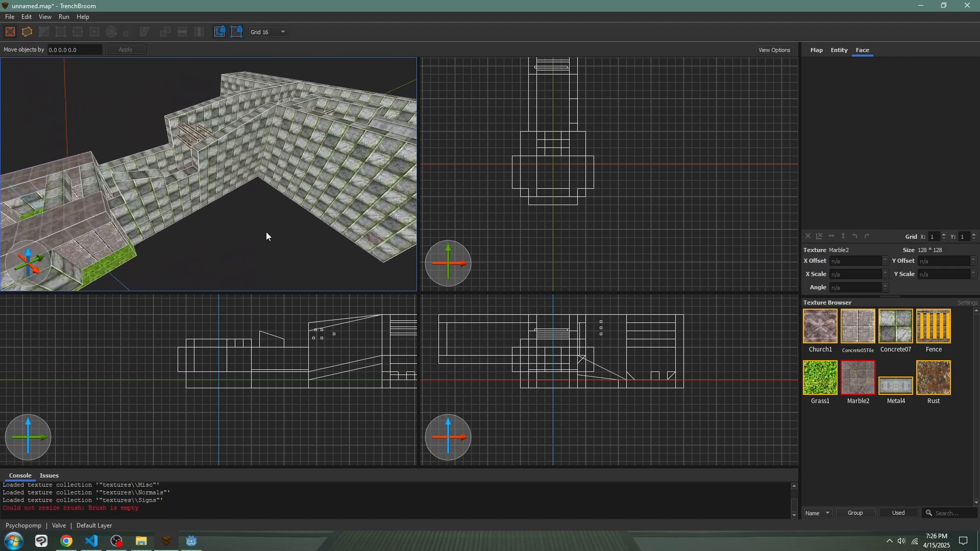
pyautogui.scroll(-10, 265, 233)
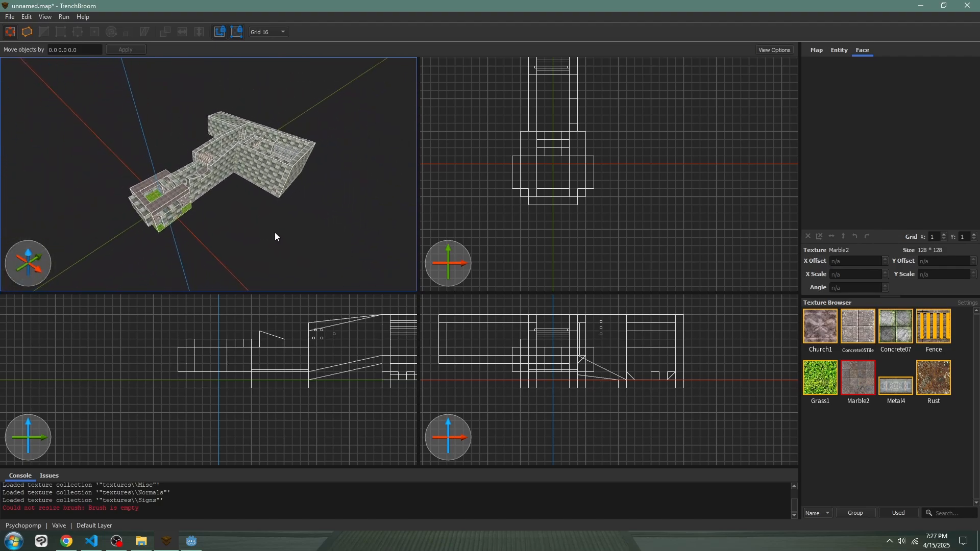
pyautogui.scroll(5, 279, 233)
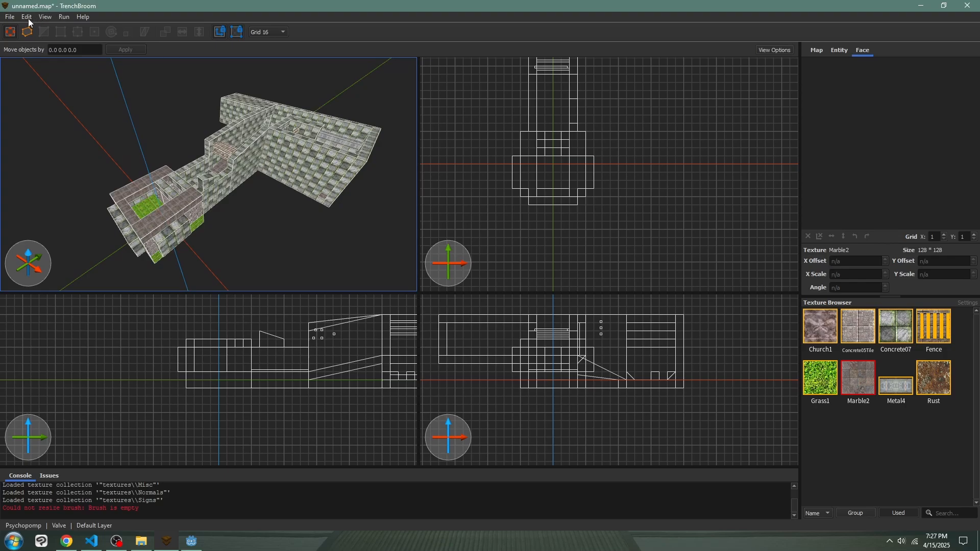
# - Save the map as Corridor.map in the modMaps folder of the Psychopomp Map Pack
pyautogui.click(10, 18)
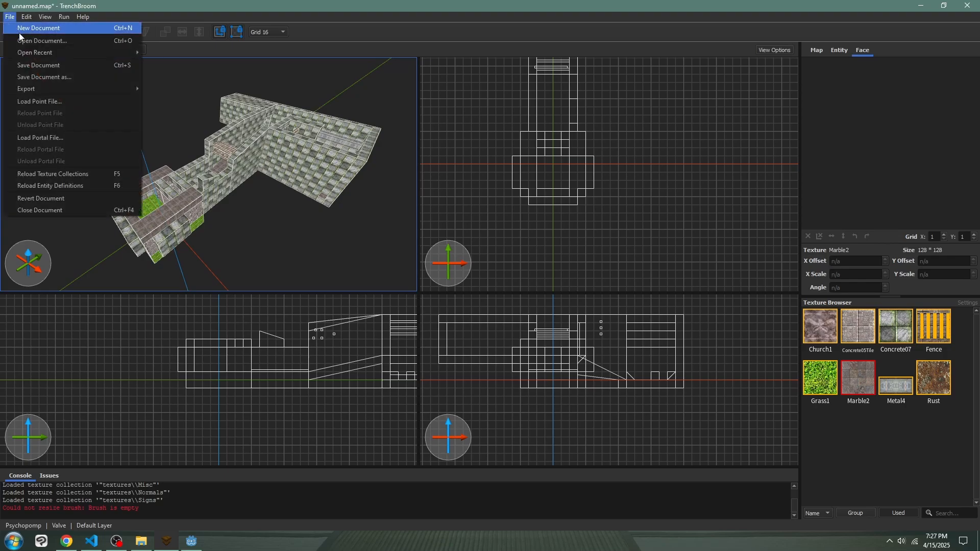
pyautogui.click(45, 76)
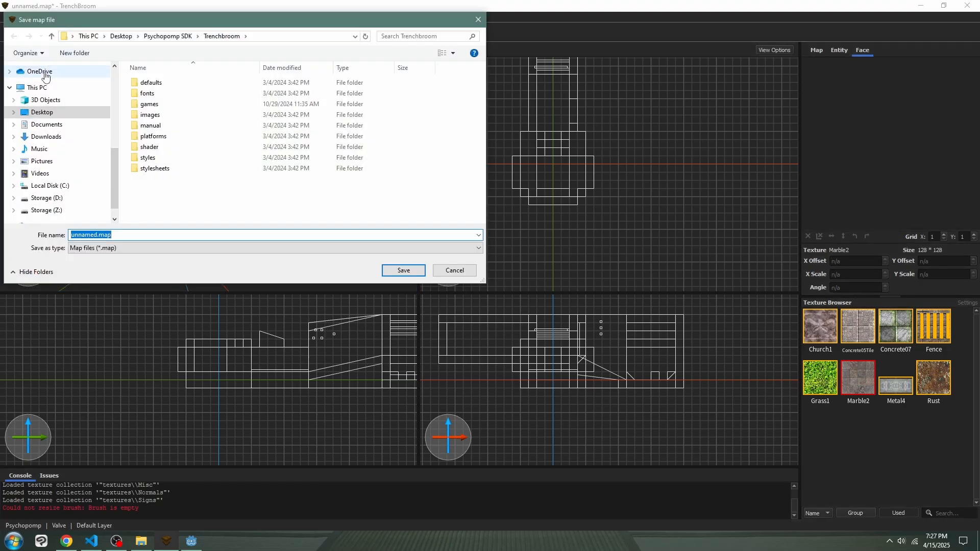
pyautogui.click(156, 37)
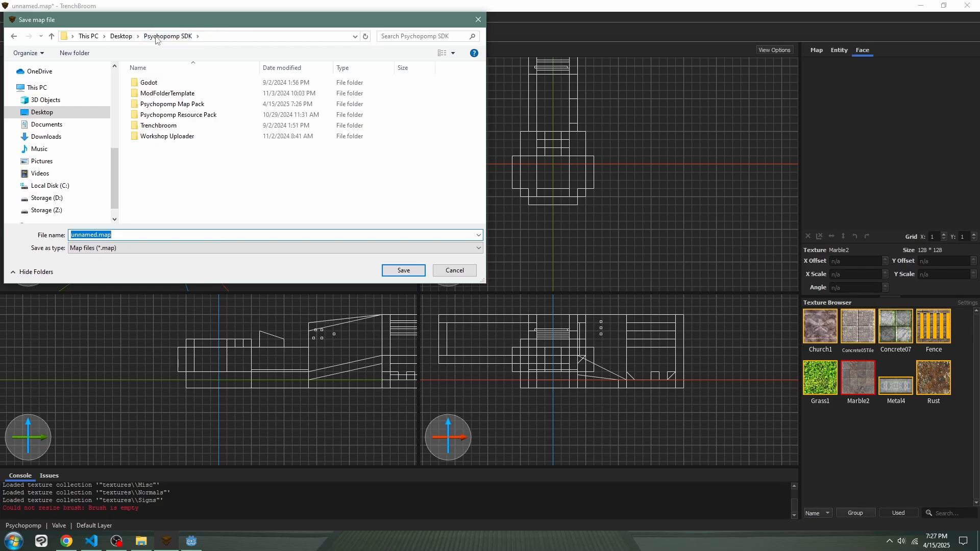
pyautogui.doubleClick(146, 104)
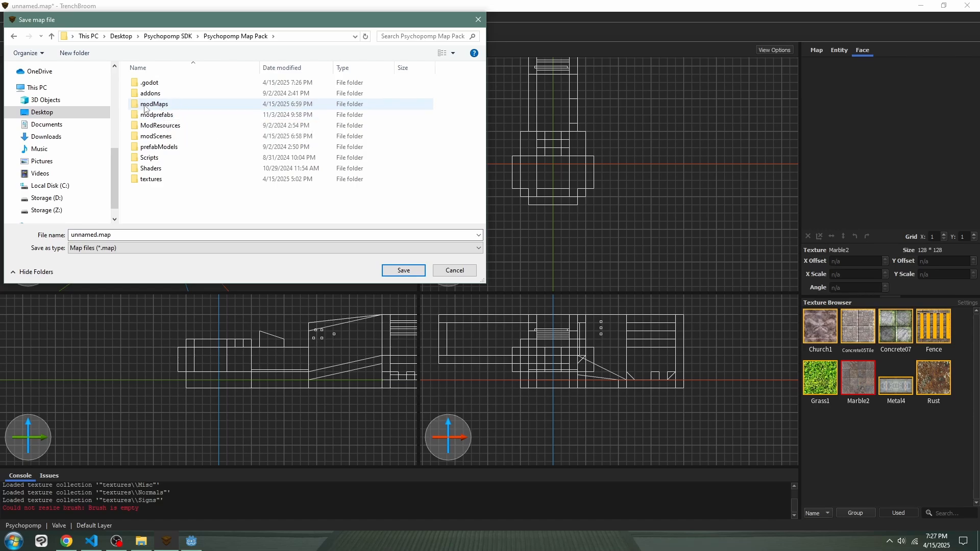
pyautogui.doubleClick(145, 107)
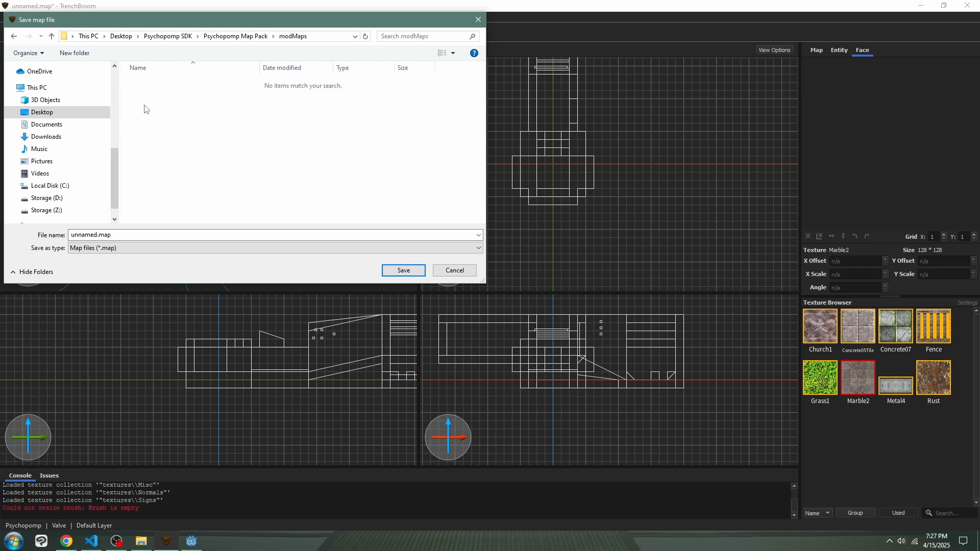
pyautogui.click(98, 235)
pyautogui.moveTo(98, 235); pyautogui.dragTo(45, 234)
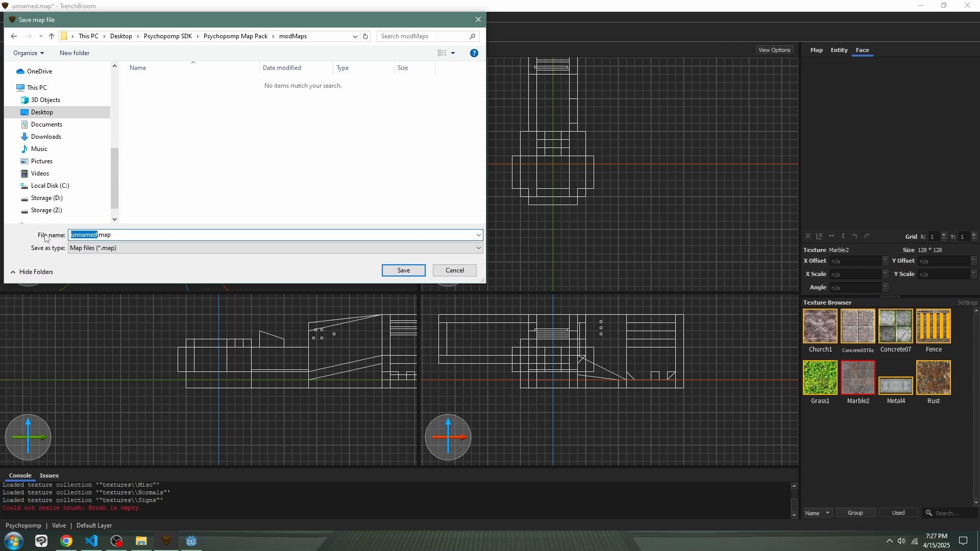
pyautogui.write('Corridor')
pyautogui.press('Return')
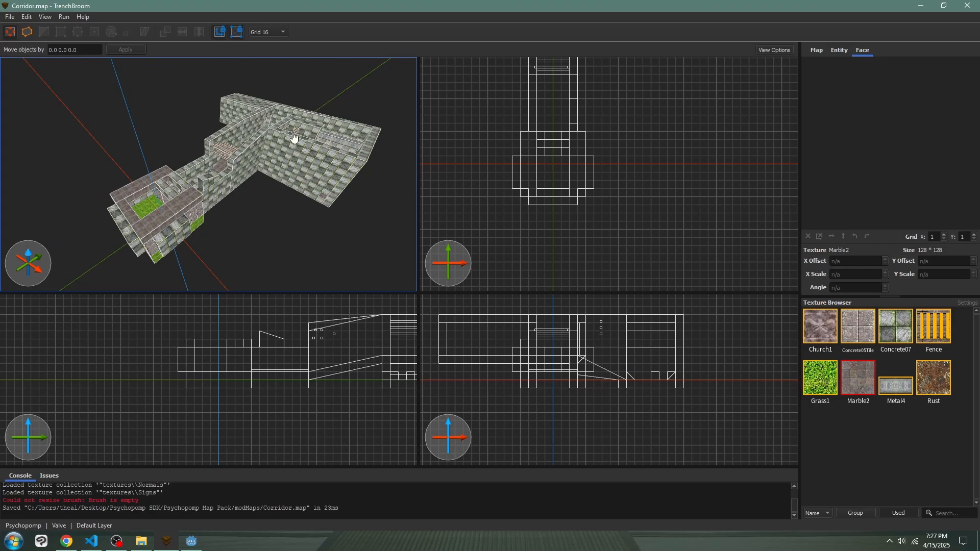
# - Switch to Godot and select Corridor.map inside the project's modMaps folder
pyautogui.moveTo(291, 212); pyautogui.dragTo(274, 330, button='right')
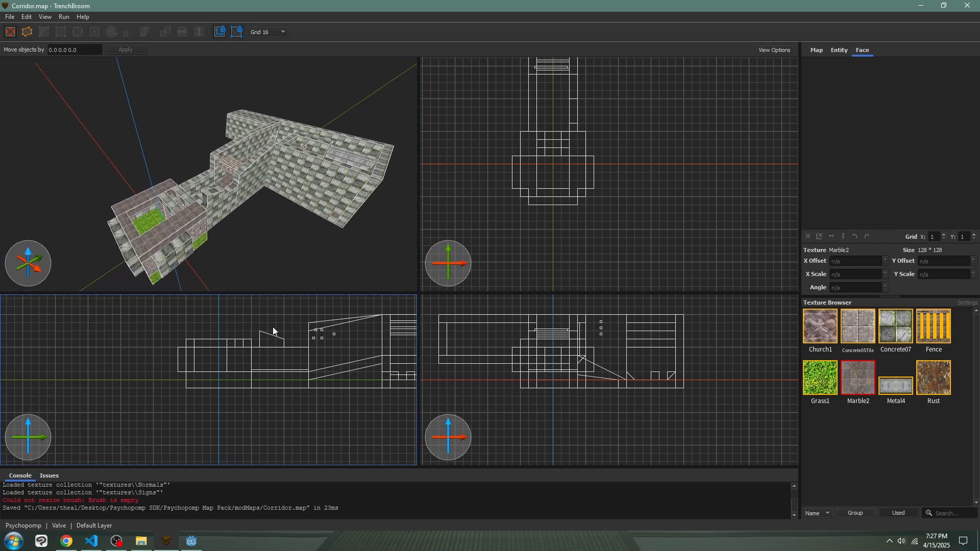
pyautogui.click(193, 539)
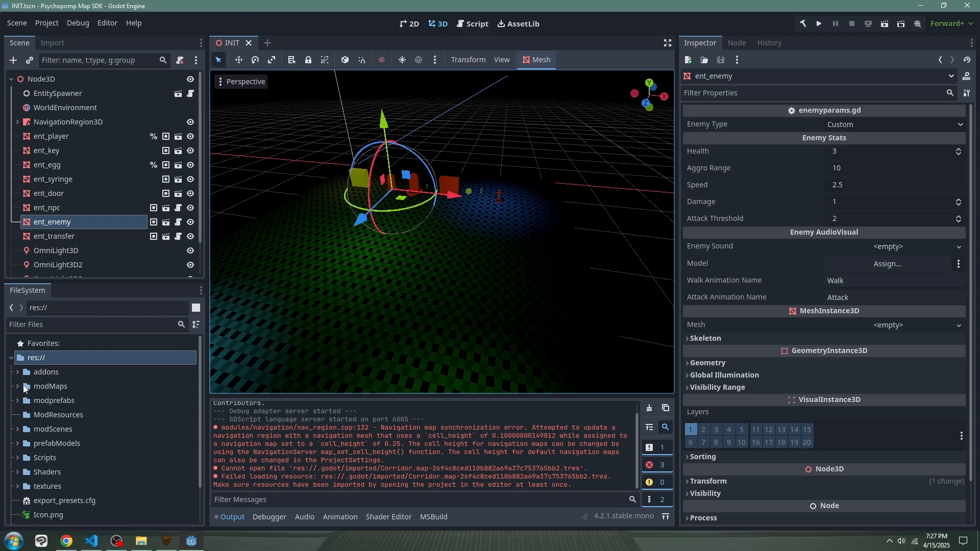
pyautogui.click(17, 385)
pyautogui.click(66, 399)
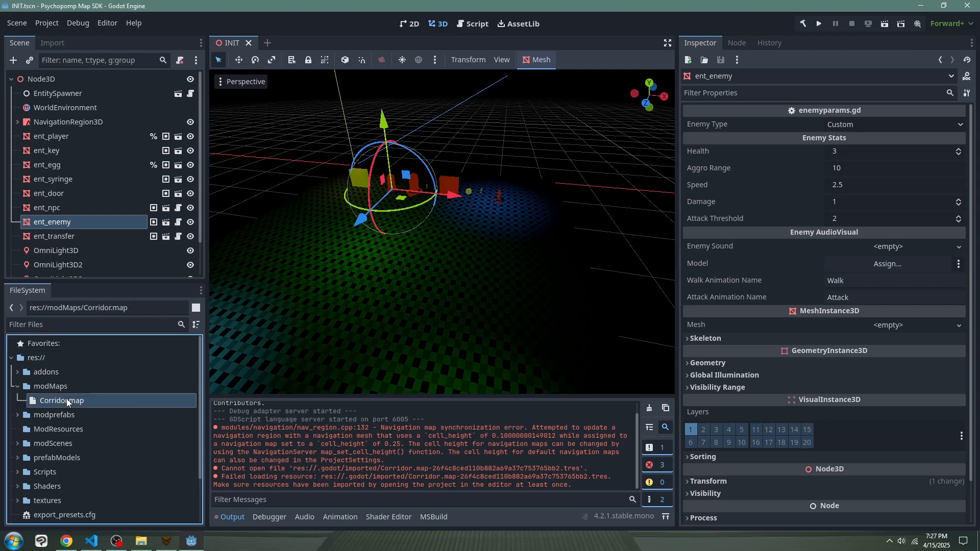
pyautogui.click(57, 391)
pyautogui.click(58, 398)
pyautogui.click(30, 384)
pyautogui.click(18, 386)
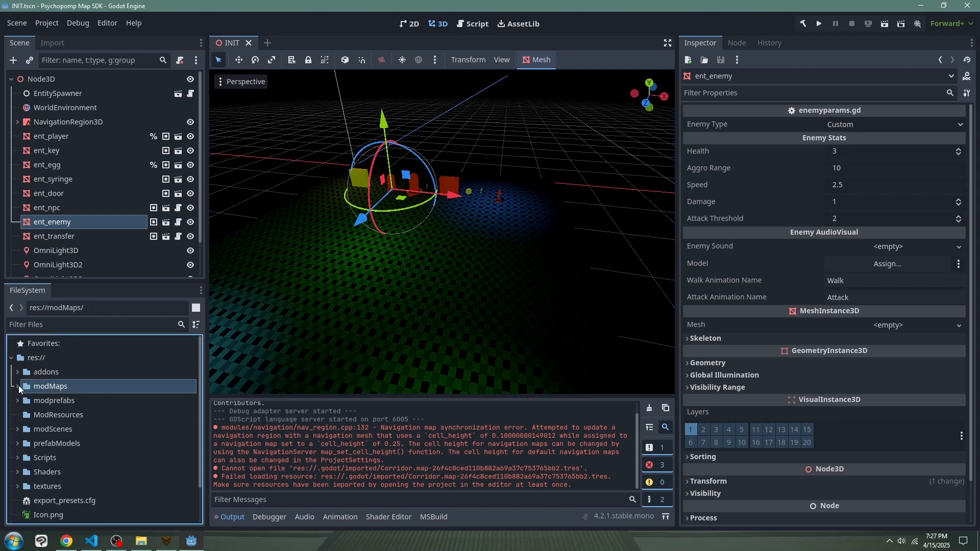
pyautogui.click(15, 387)
pyautogui.click(50, 402)
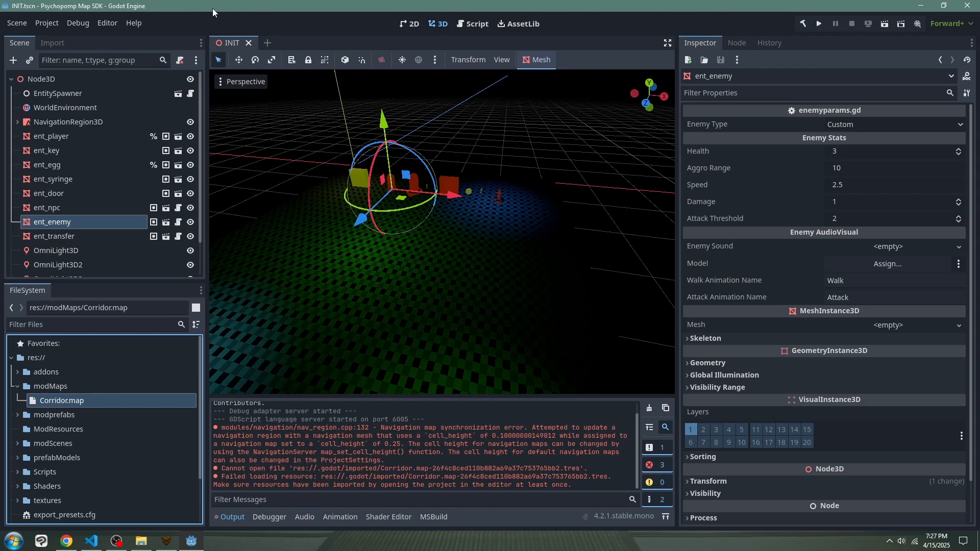
# - Create a new scene with a 3D Scene root node
pyautogui.click(15, 24)
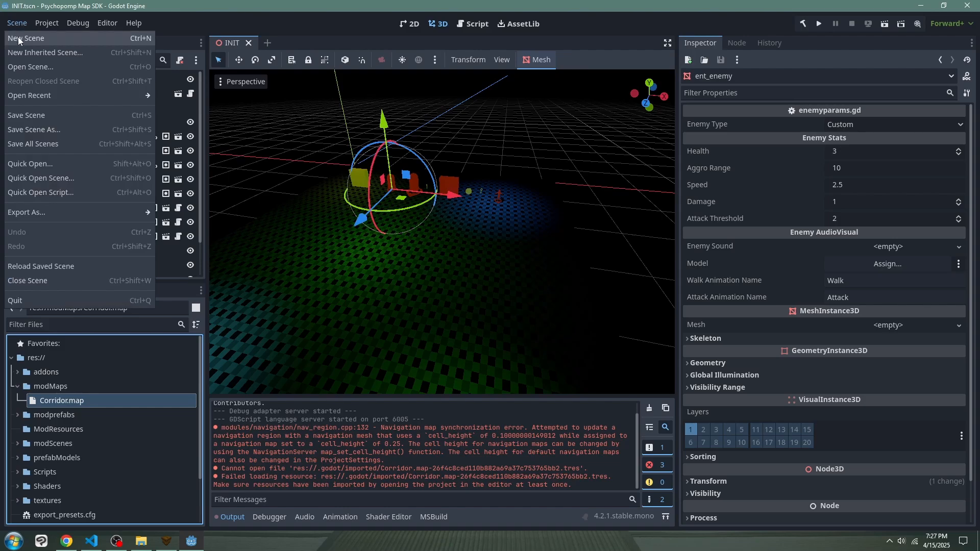
pyautogui.click(76, 3)
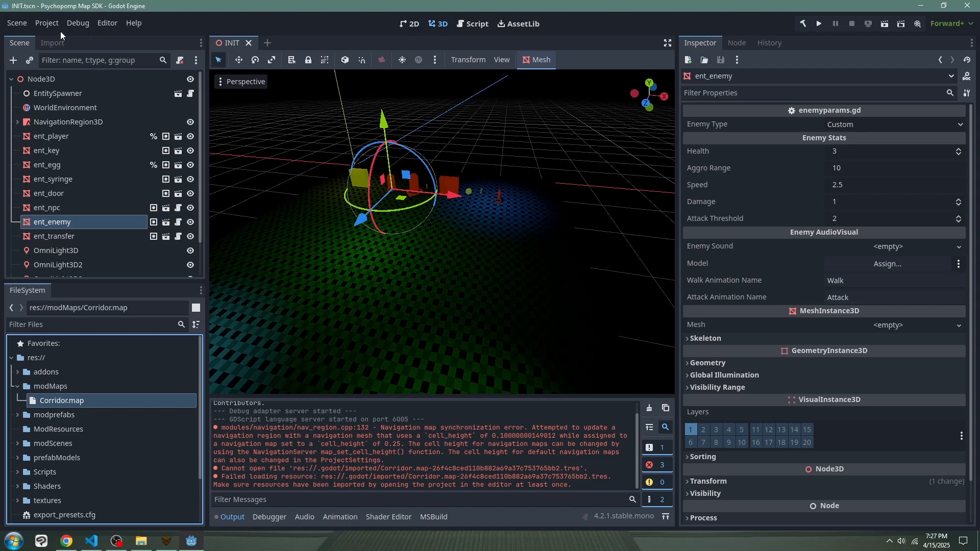
pyautogui.click(16, 24)
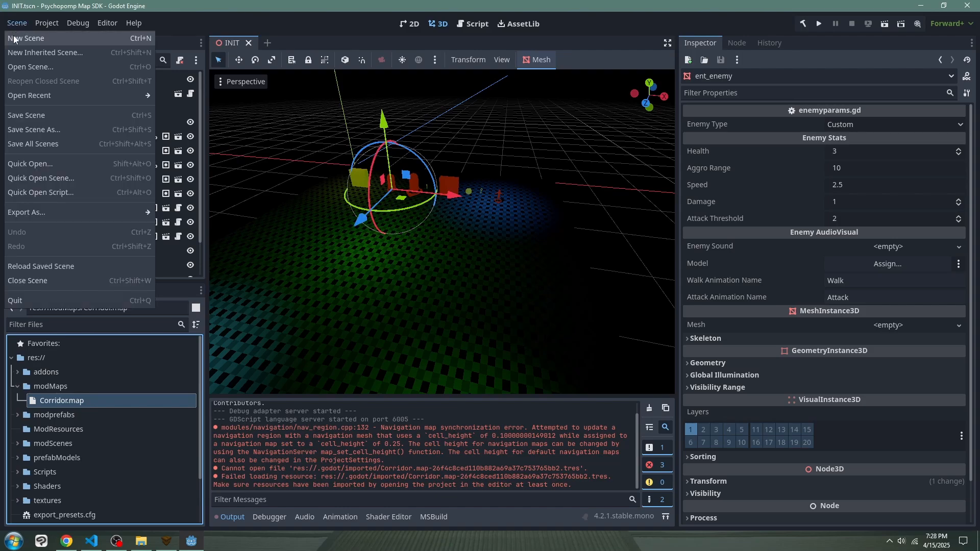
pyautogui.click(14, 39)
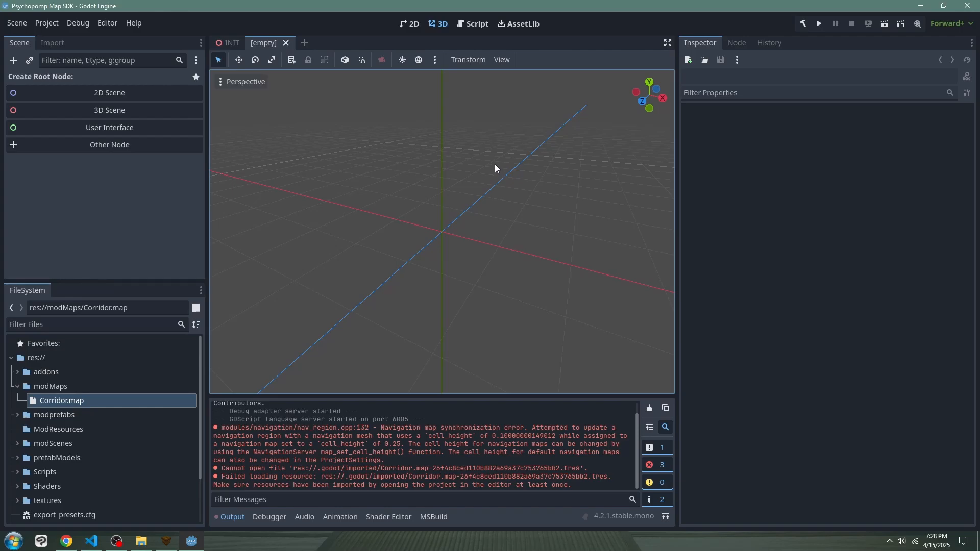
pyautogui.click(102, 111)
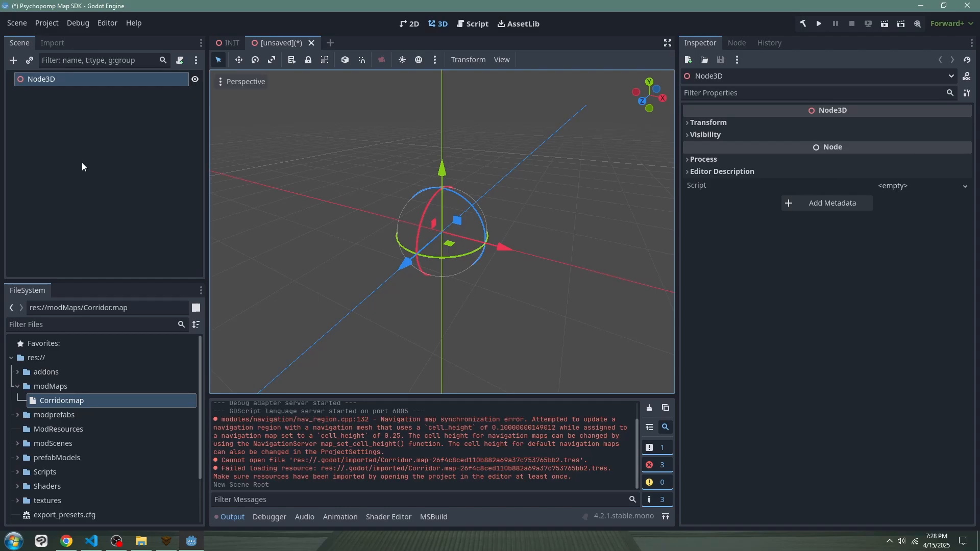
# - Add the entity_spawner.tscn prefab from the modprefabs folder to the new scene
pyautogui.click(19, 387)
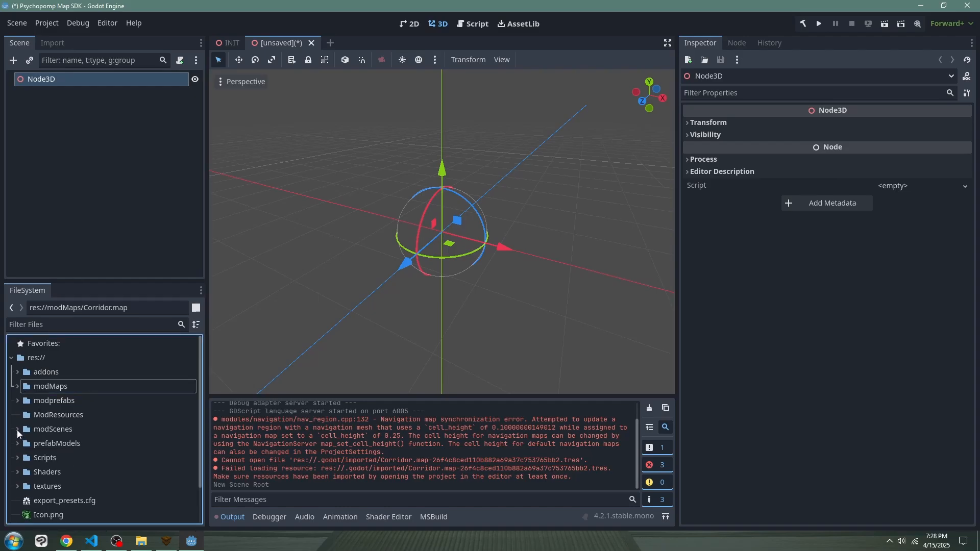
pyautogui.click(17, 402)
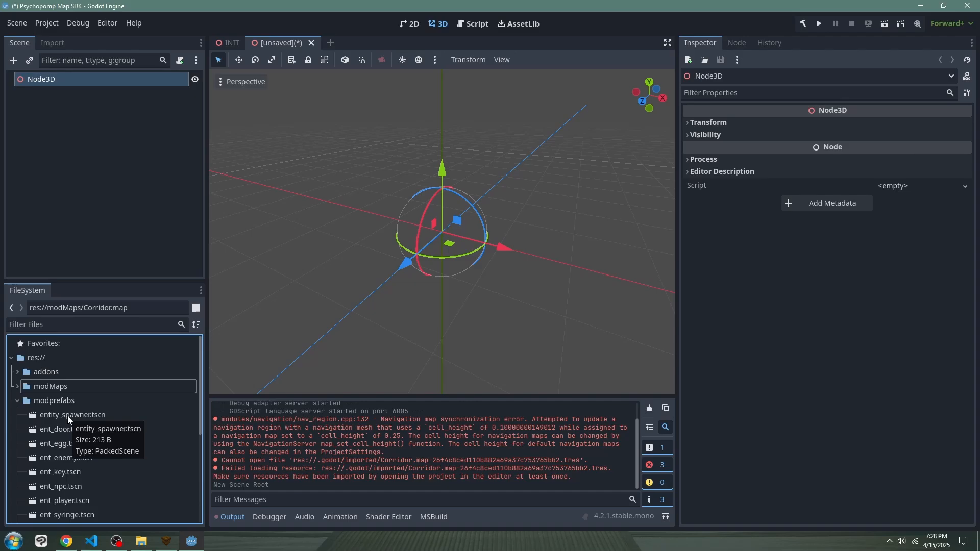
pyautogui.scroll(-1, 73, 418)
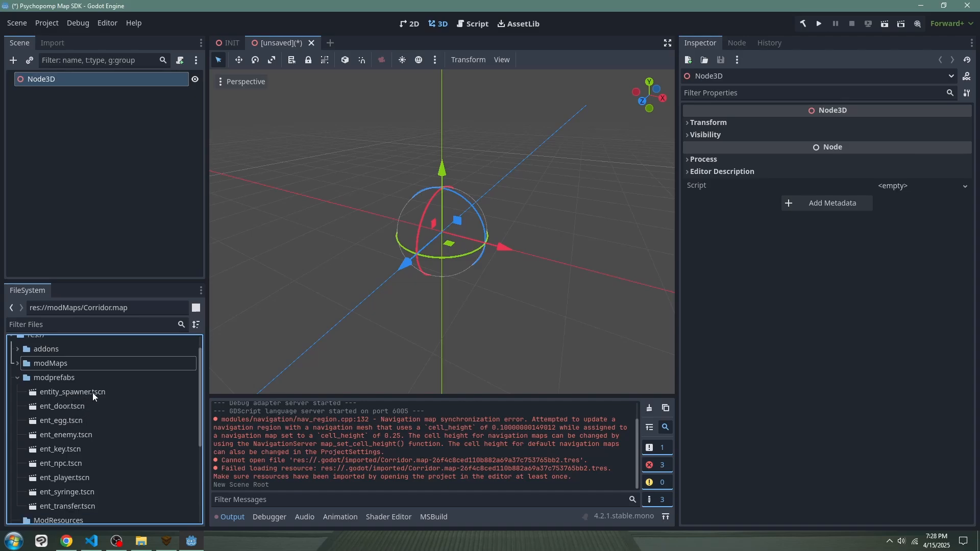
pyautogui.moveTo(97, 394); pyautogui.dragTo(427, 177)
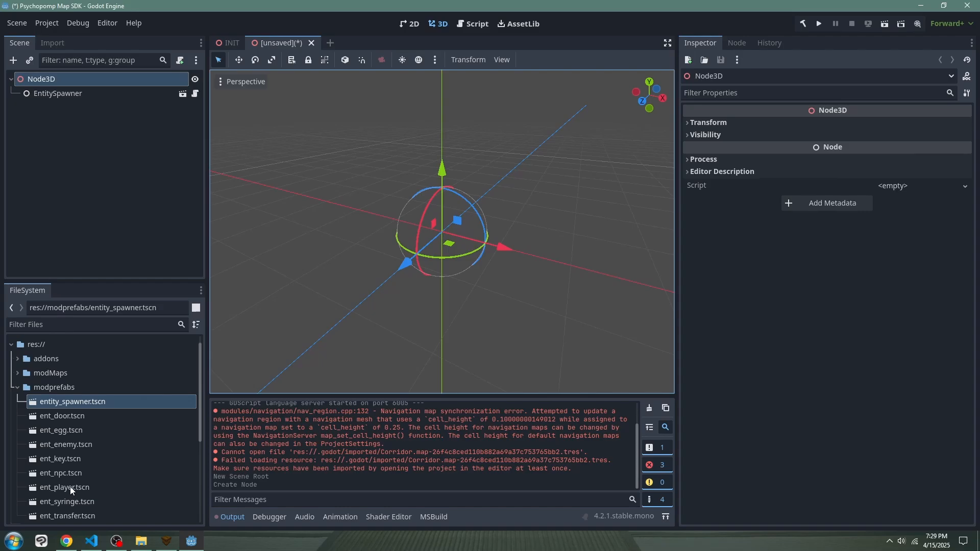
# - Place the ent_player.tscn prefab near the scene origin and the ent_egg.tscn prefab beside it
pyautogui.moveTo(70, 489); pyautogui.dragTo(451, 240)
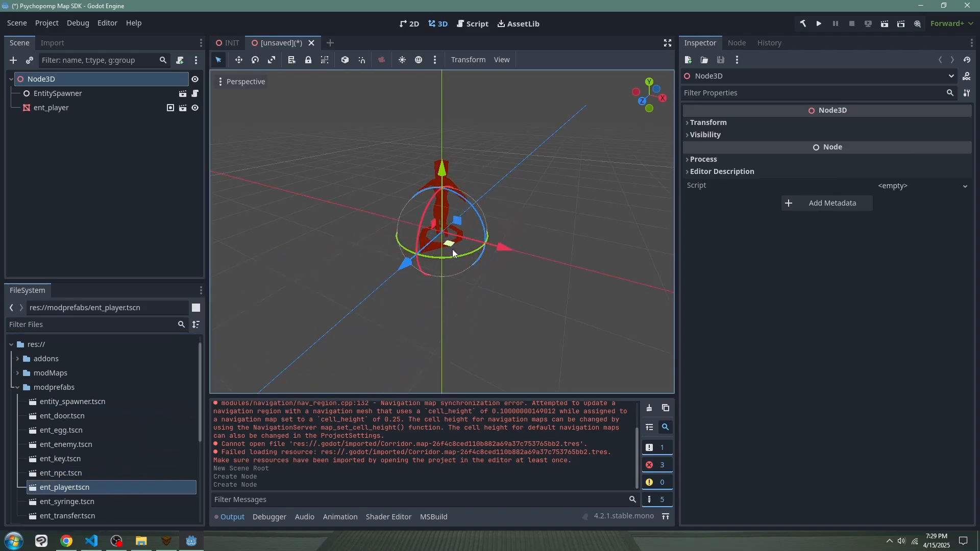
pyautogui.moveTo(54, 432); pyautogui.dragTo(368, 205)
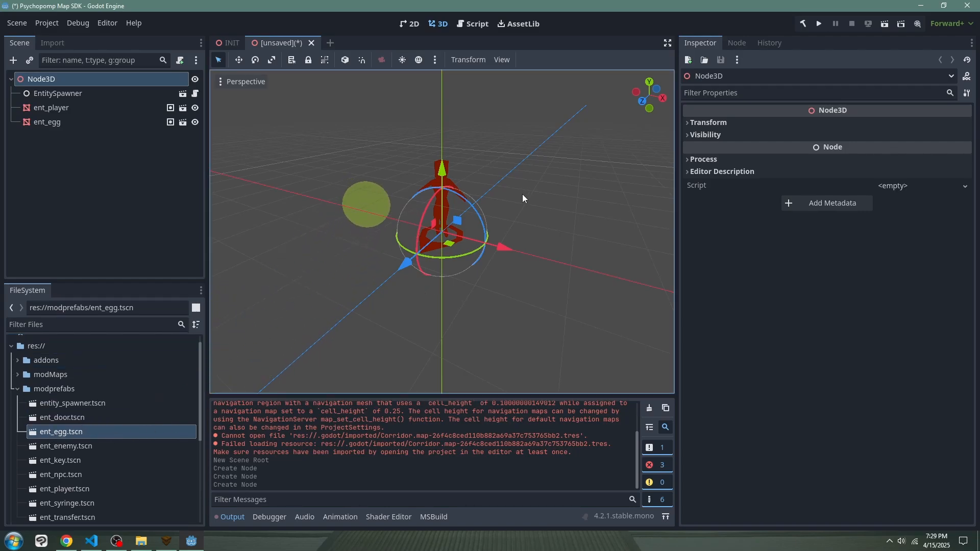
pyautogui.moveTo(523, 194); pyautogui.dragTo(641, 221, button='middle')
pyautogui.click(598, 213)
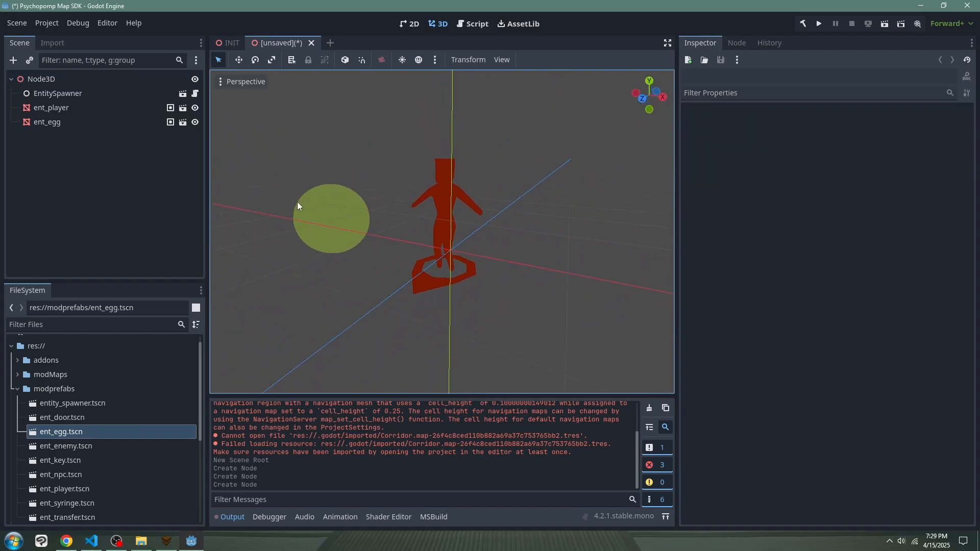
pyautogui.press('s')
pyautogui.press('a')
pyautogui.moveTo(297, 201); pyautogui.dragTo(295, 202, button='right')
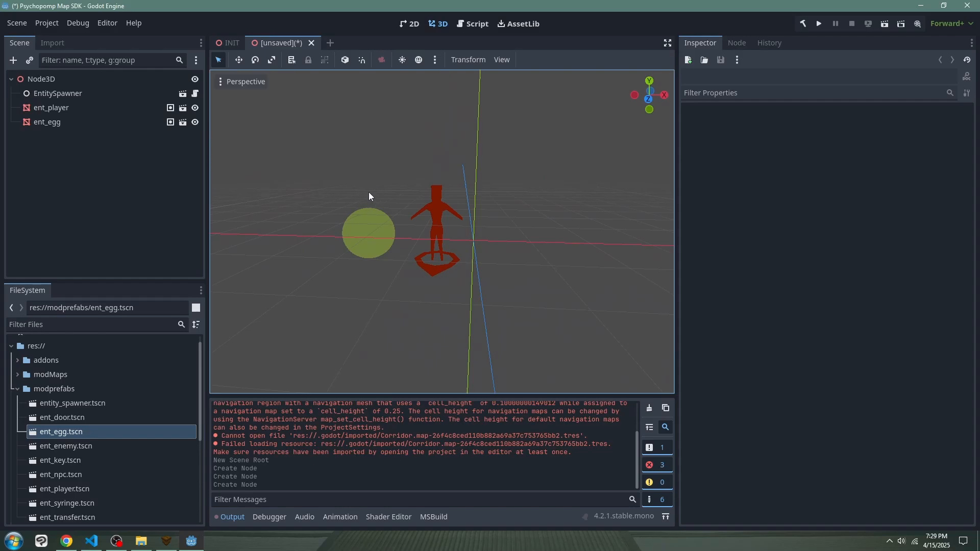
# - Enable Access as Unique Name for the ent_player and ent_egg nodes
pyautogui.rightClick(51, 106)
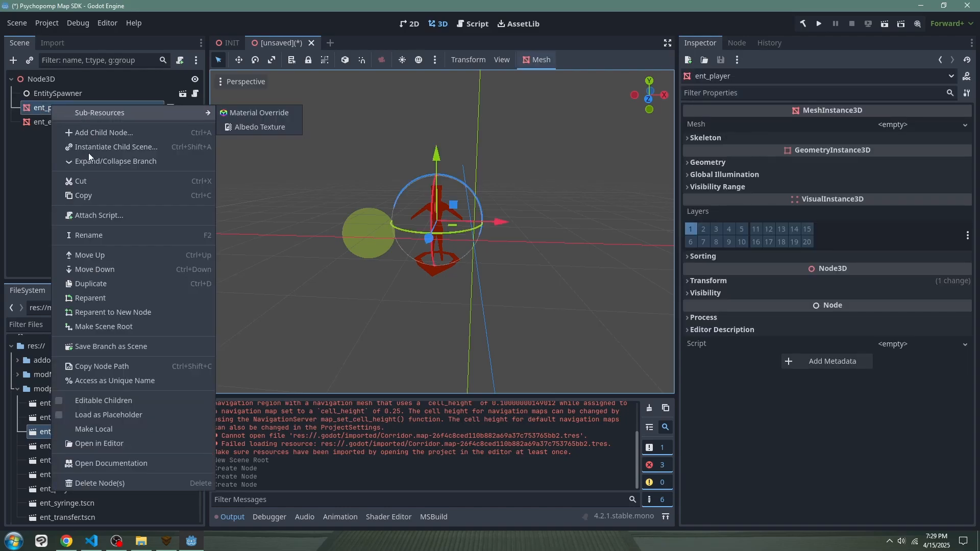
pyautogui.click(92, 381)
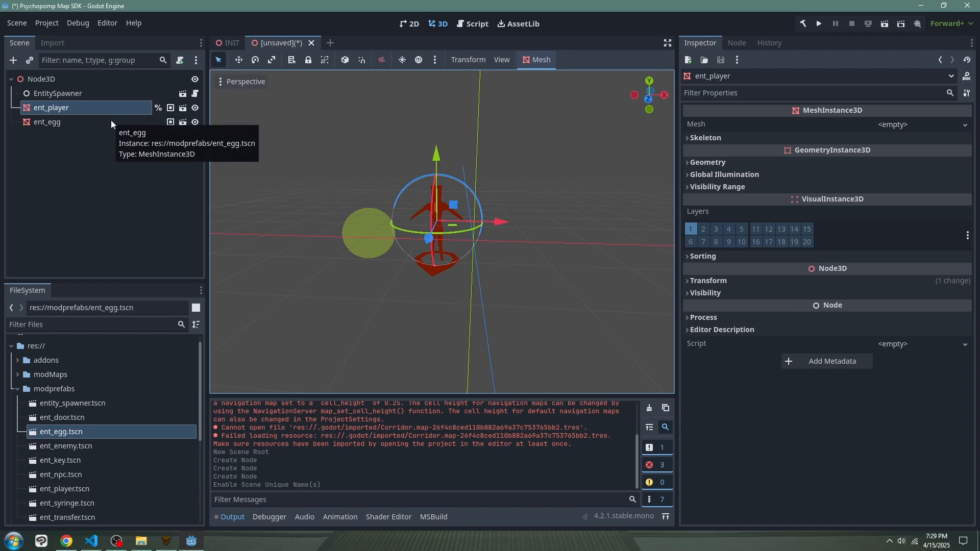
pyautogui.click(64, 122)
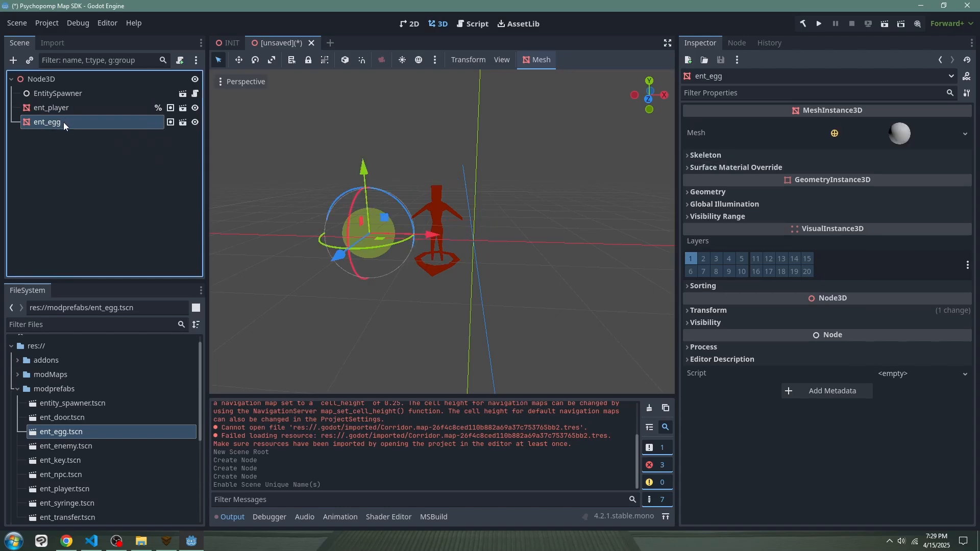
pyautogui.rightClick(64, 122)
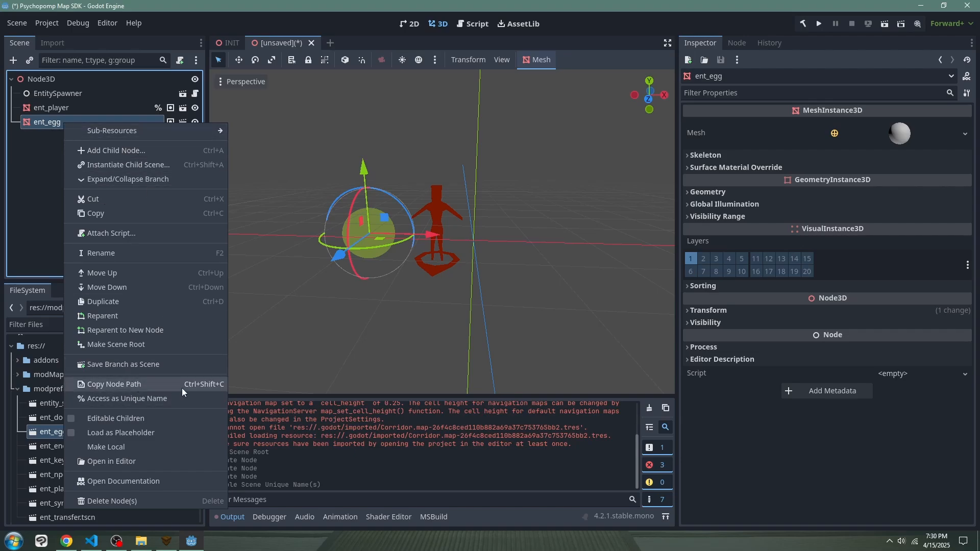
pyautogui.click(157, 399)
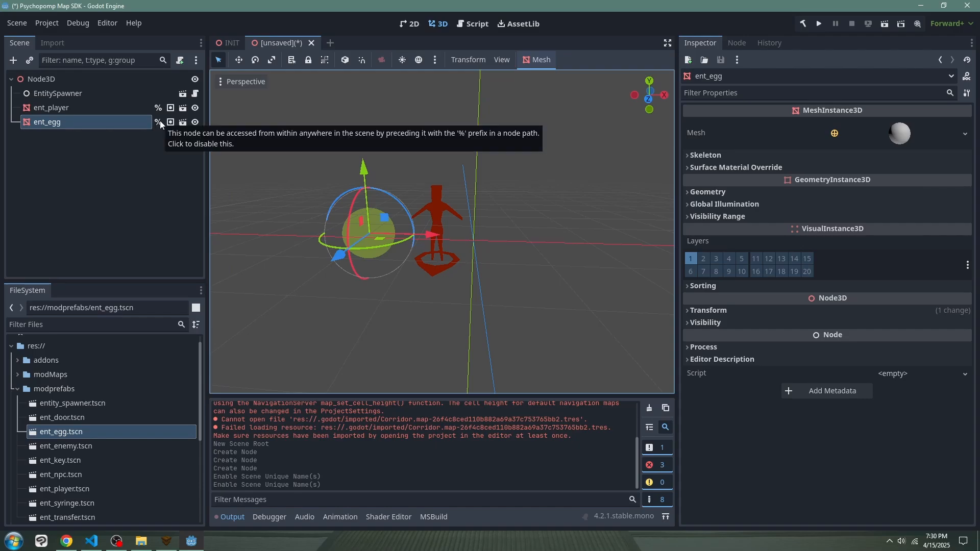
pyautogui.click(520, 314)
pyautogui.moveTo(546, 222)
pyautogui.mouseDown(button='middle')
pyautogui.moveTo(516, 228)
pyautogui.moveTo(537, 220)
pyautogui.mouseUp(button='middle')
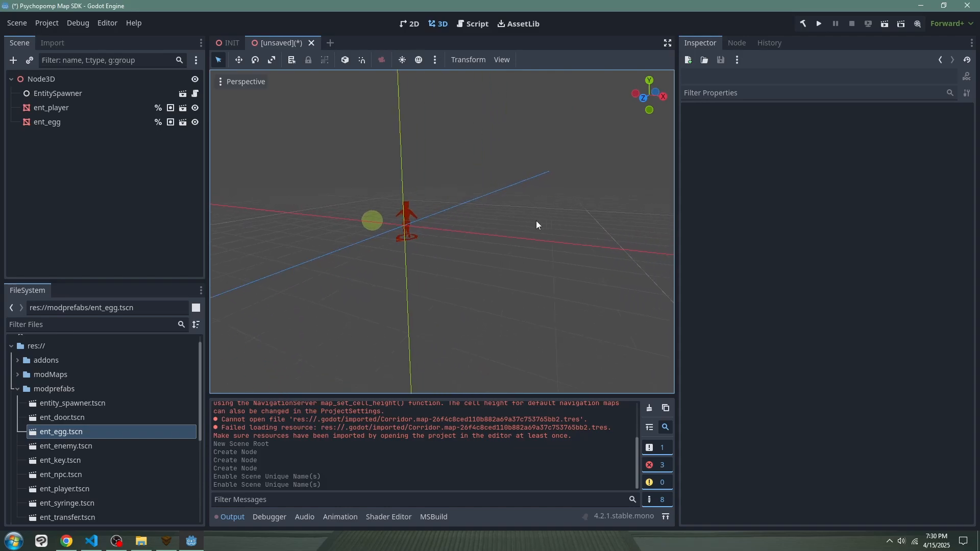
pyautogui.click(132, 186)
pyautogui.click(54, 81)
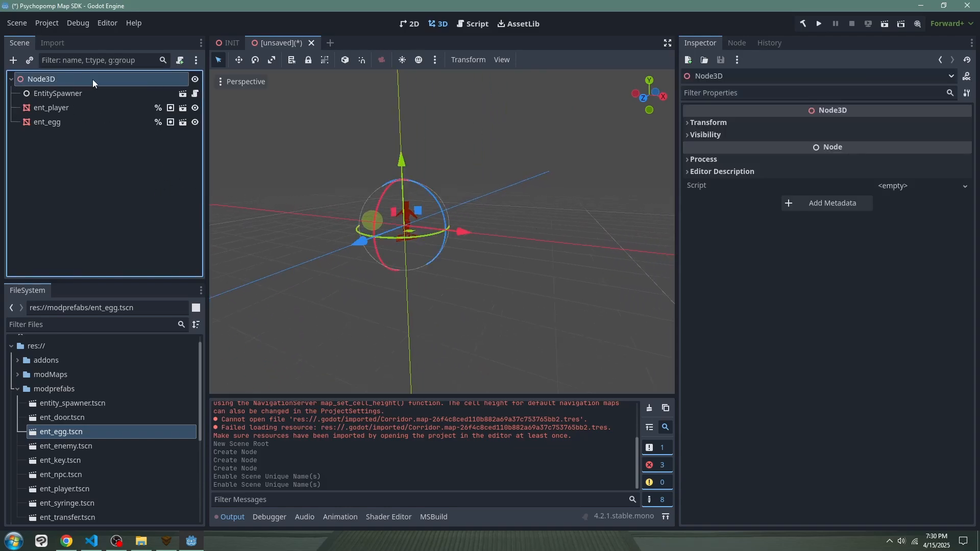
pyautogui.click(384, 161)
pyautogui.moveTo(385, 160); pyautogui.dragTo(346, 166, button='middle')
pyautogui.click(141, 215)
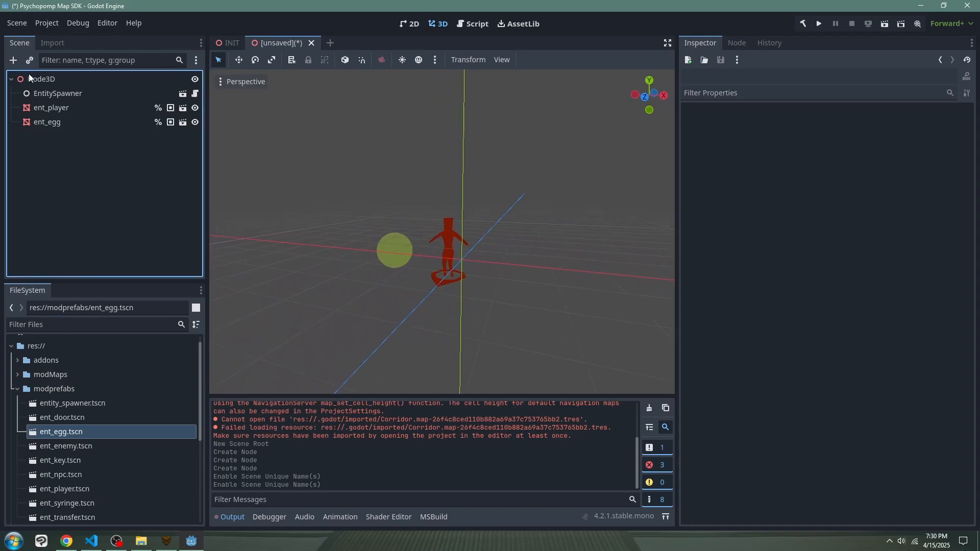
pyautogui.moveTo(335, 191); pyautogui.dragTo(331, 200, button='middle')
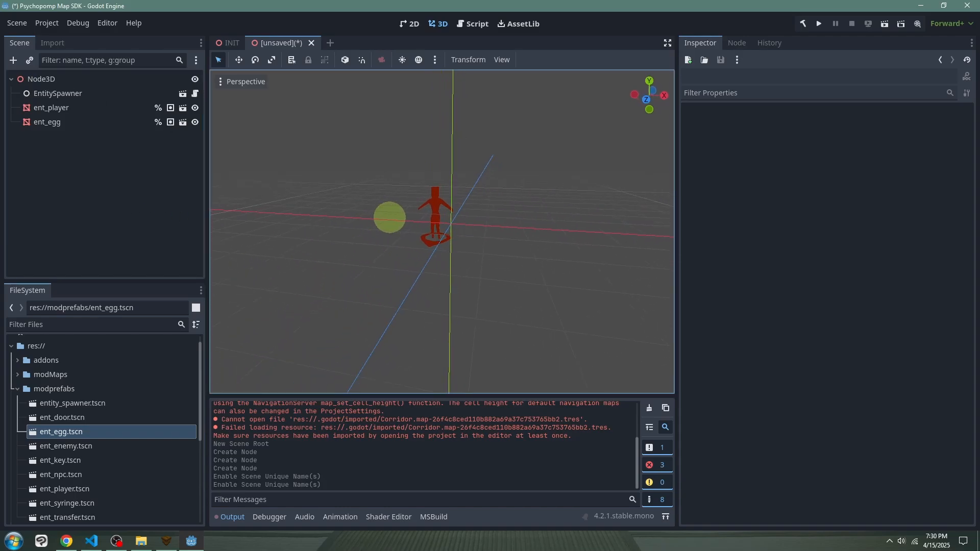
# - Add a FuncGodotMap node as a child of the Node3D root
pyautogui.rightClick(46, 80)
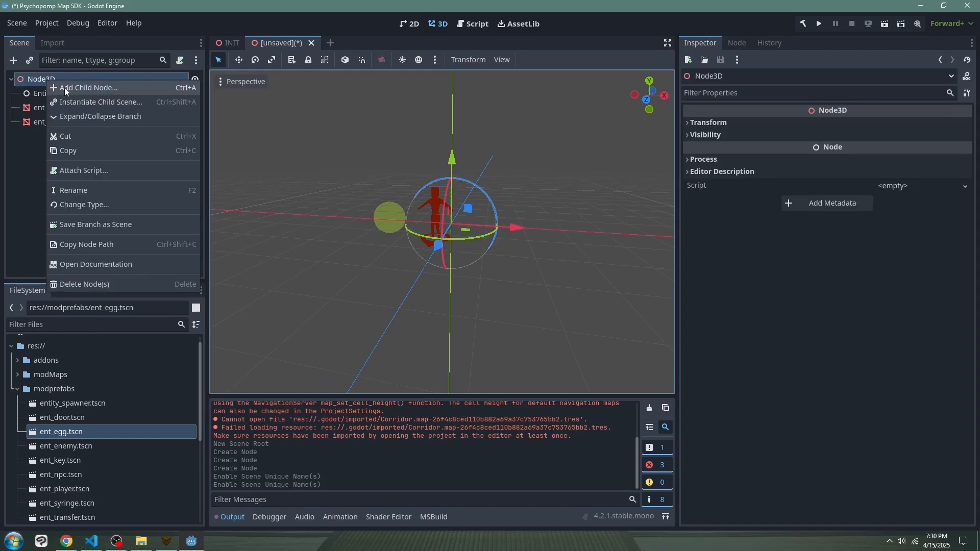
pyautogui.click(64, 87)
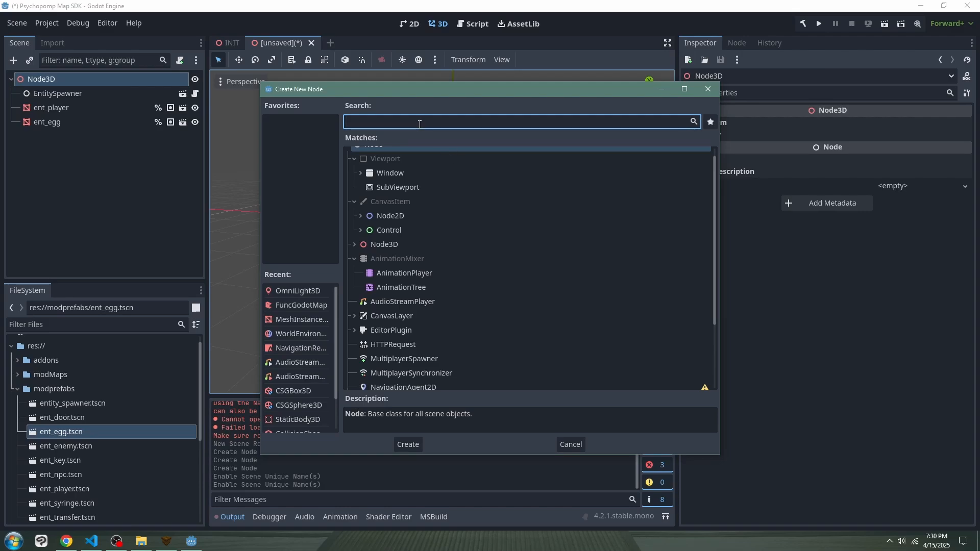
pyautogui.write('func')
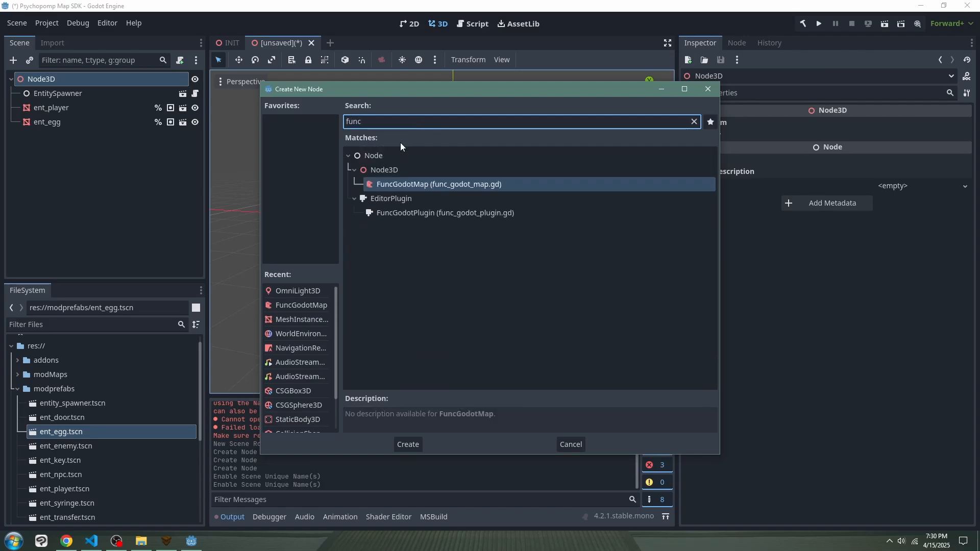
pyautogui.doubleClick(410, 188)
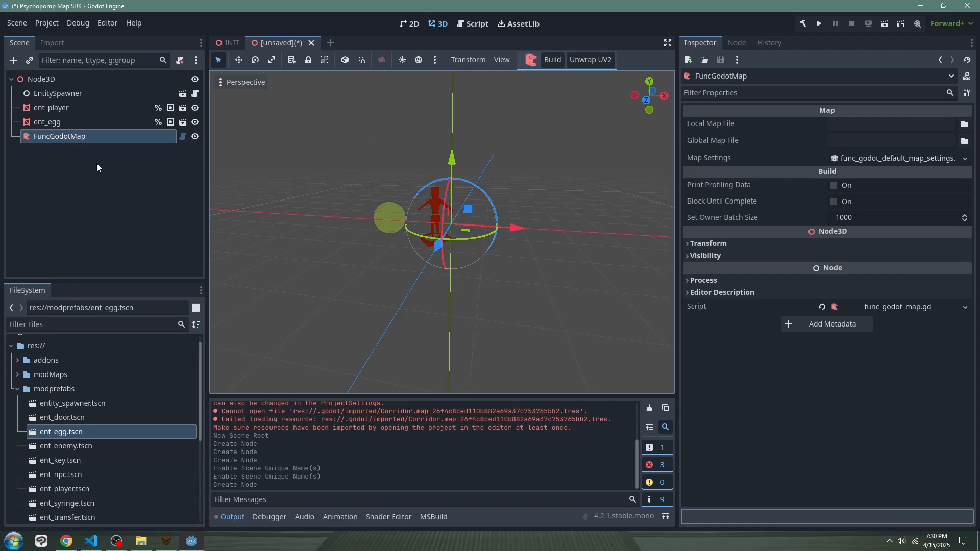
# - Assign res://modMaps/Corridor.map as the Local Map File of the FuncGodotMap node
pyautogui.click(60, 121)
pyautogui.click(49, 139)
pyautogui.click(965, 125)
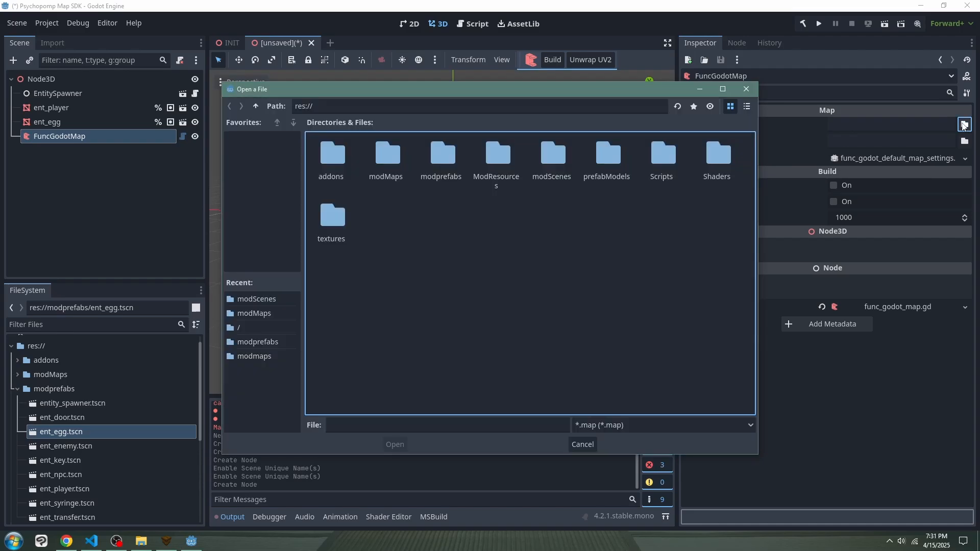
pyautogui.doubleClick(396, 156)
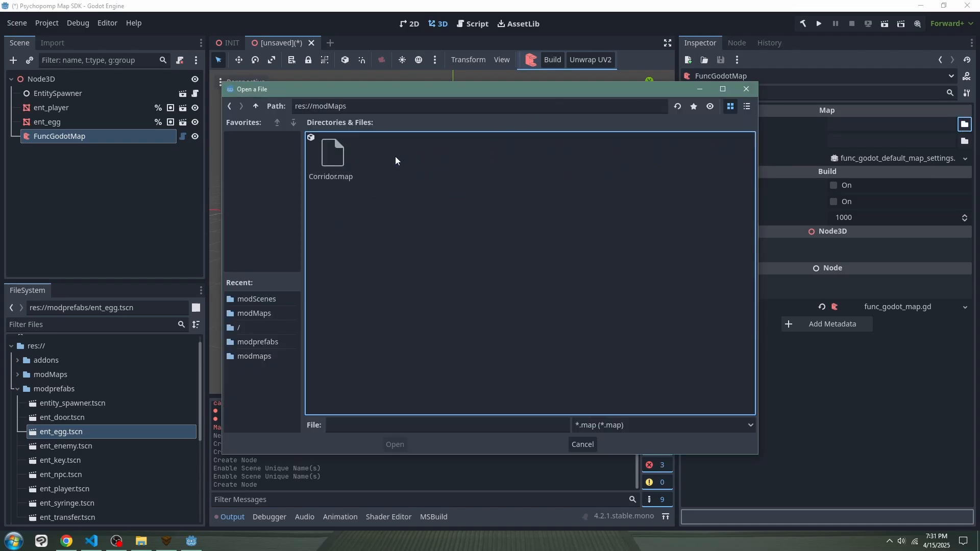
pyautogui.doubleClick(337, 158)
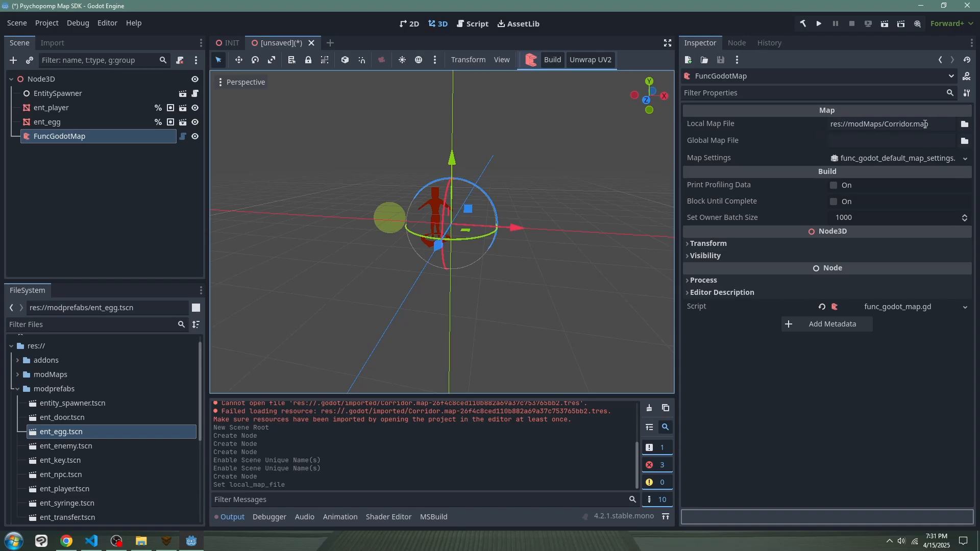
# - Build the corridor geometry from the FuncGodotMap node and collapse its generated children in the scene tree
pyautogui.click(553, 59)
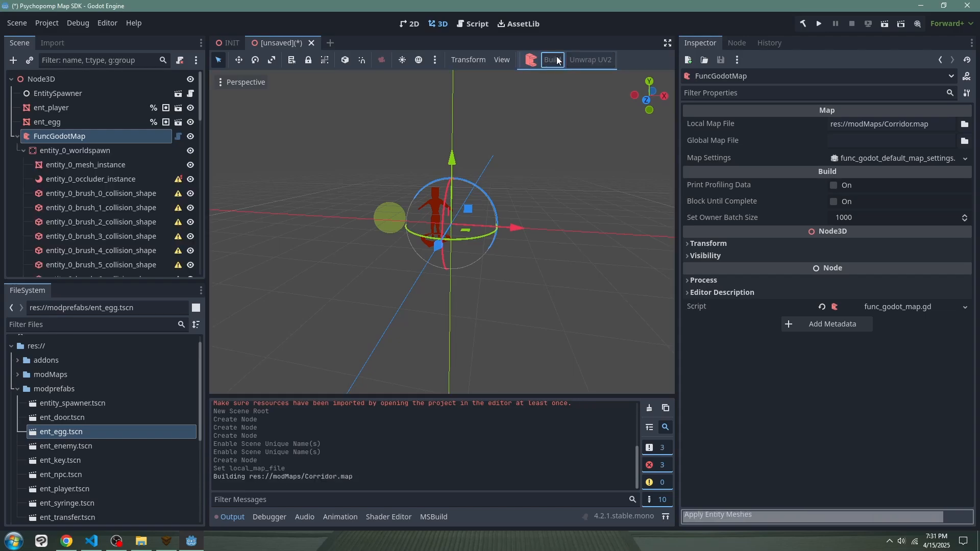
pyautogui.press('s')
pyautogui.moveTo(504, 169); pyautogui.dragTo(483, 176, button='right')
pyautogui.click(17, 136)
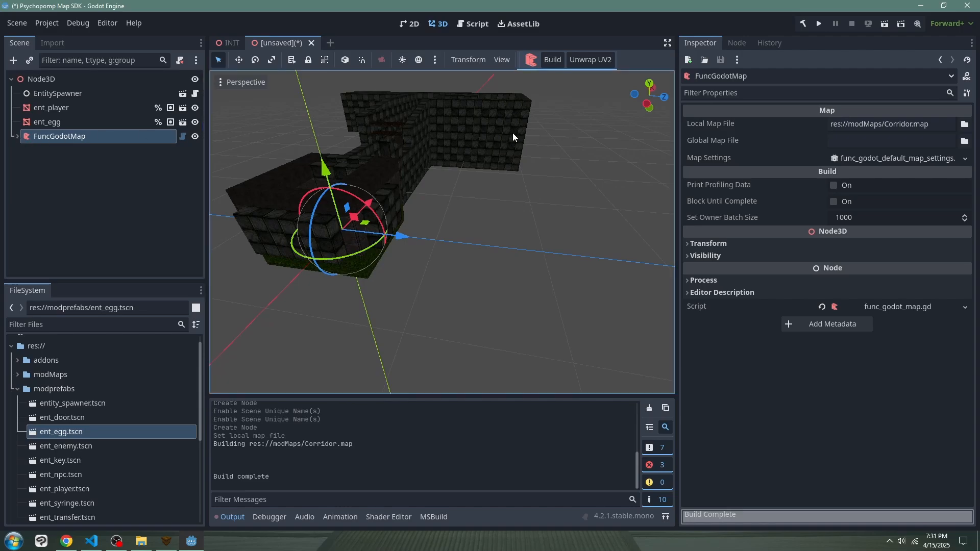
pyautogui.moveTo(513, 133); pyautogui.dragTo(513, 133, button='right')
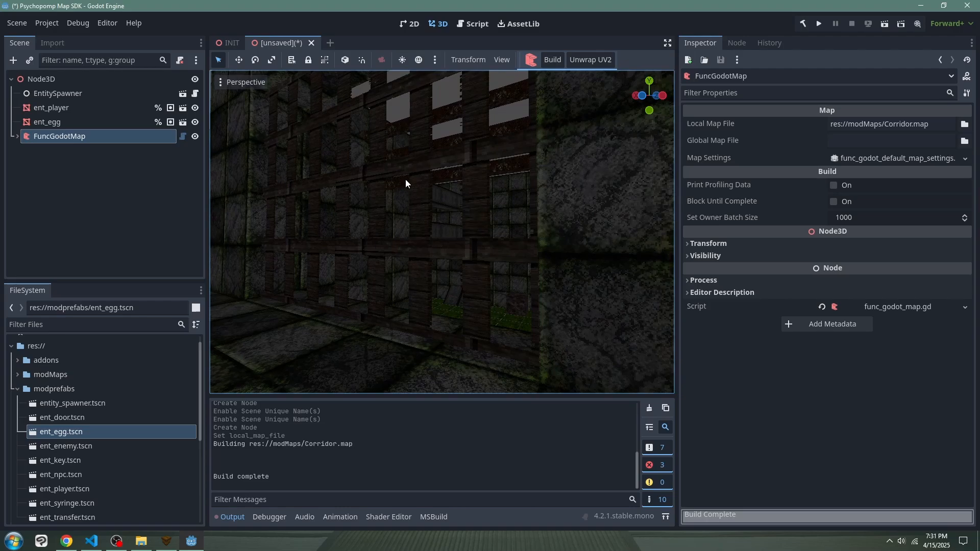
pyautogui.moveTo(450, 226); pyautogui.dragTo(450, 226, button='right')
# - Set the FuncGodotMap node's position to 0.5 m on X and 0.5 m on Z
pyautogui.click(61, 121)
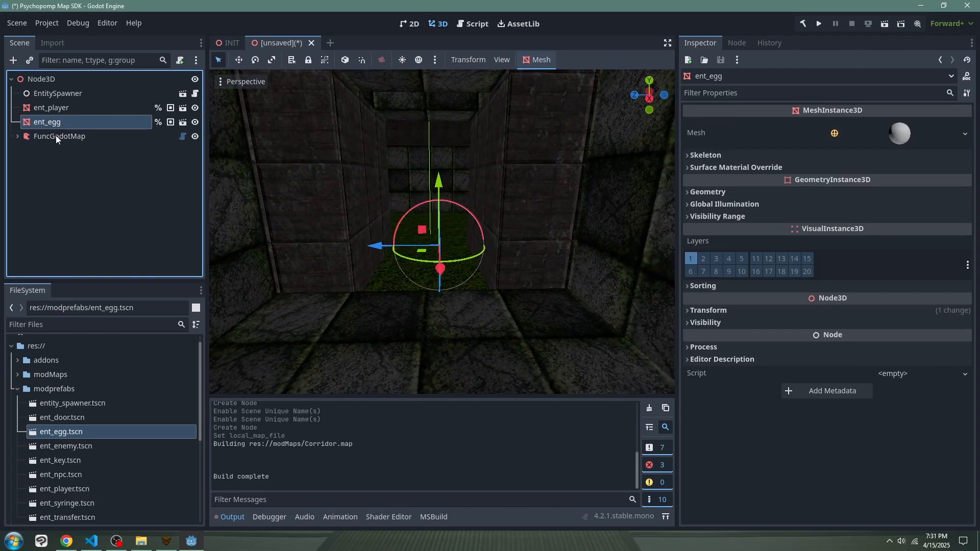
pyautogui.click(56, 136)
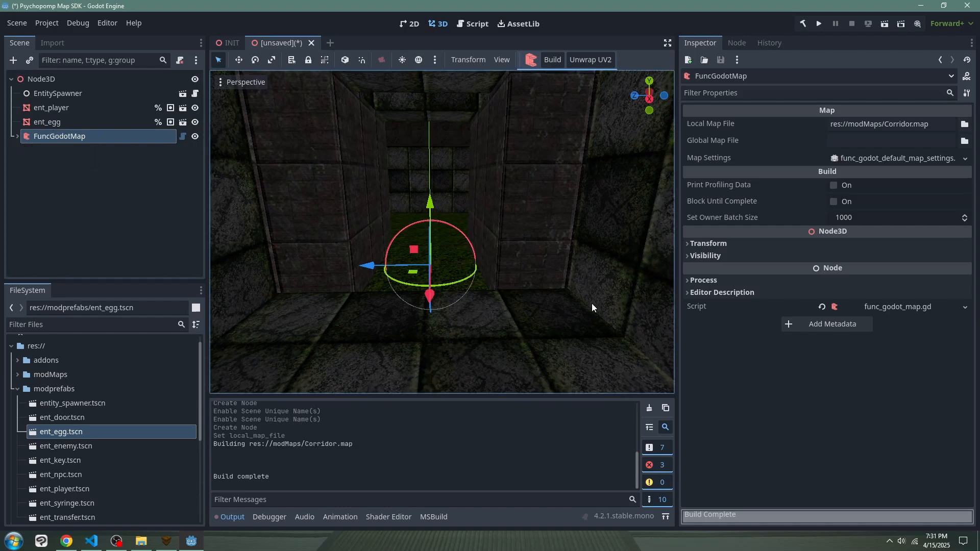
pyautogui.click(702, 245)
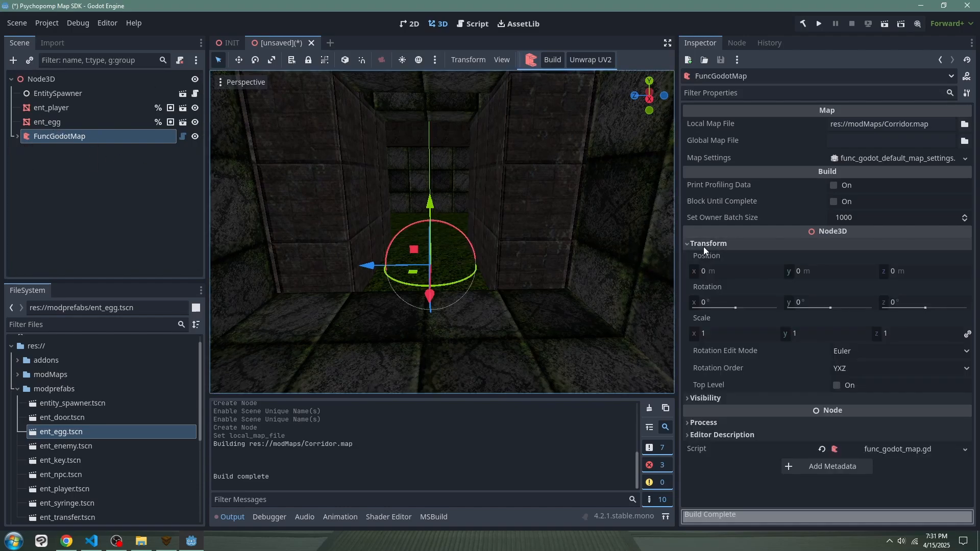
pyautogui.click(728, 272)
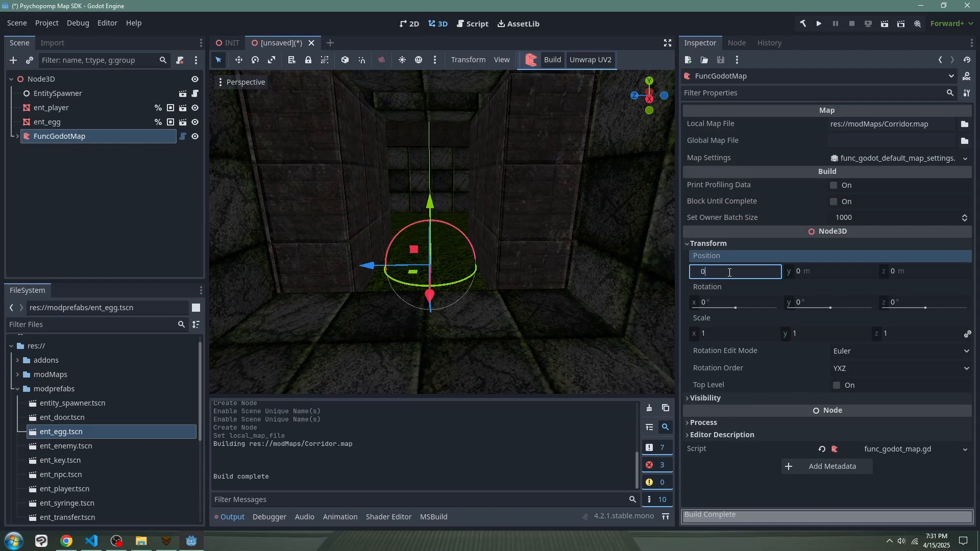
pyautogui.write('.5')
pyautogui.click(814, 273)
pyautogui.click(917, 275)
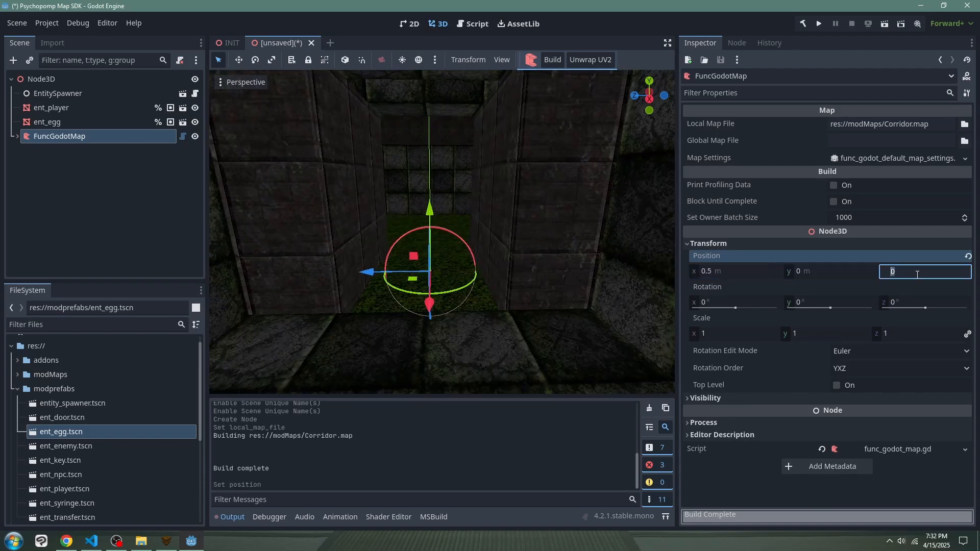
pyautogui.write('.5')
pyautogui.press('Return')
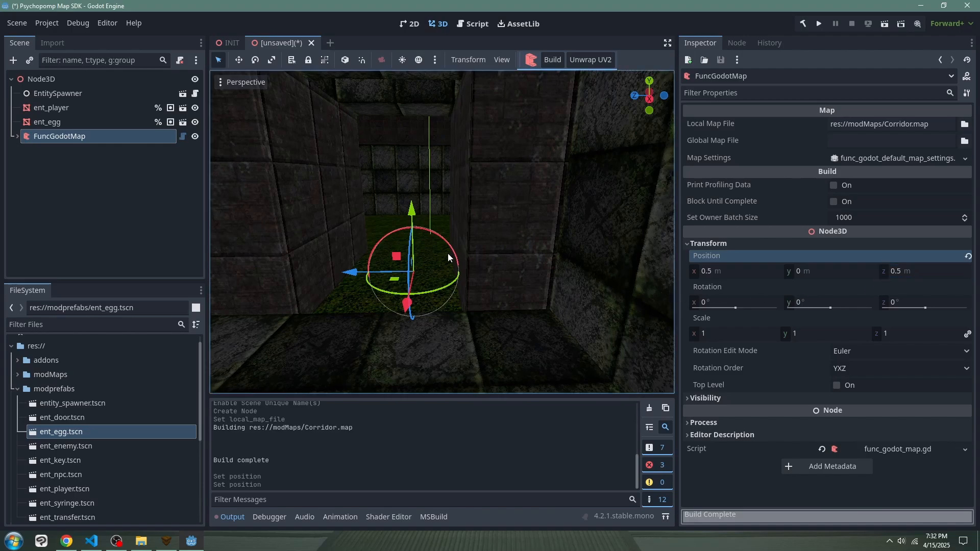
# - Examine where the ent_player and FuncGodotMap nodes sit relative to the floor and walls of the built room
pyautogui.moveTo(449, 258); pyautogui.dragTo(393, 225, button='middle')
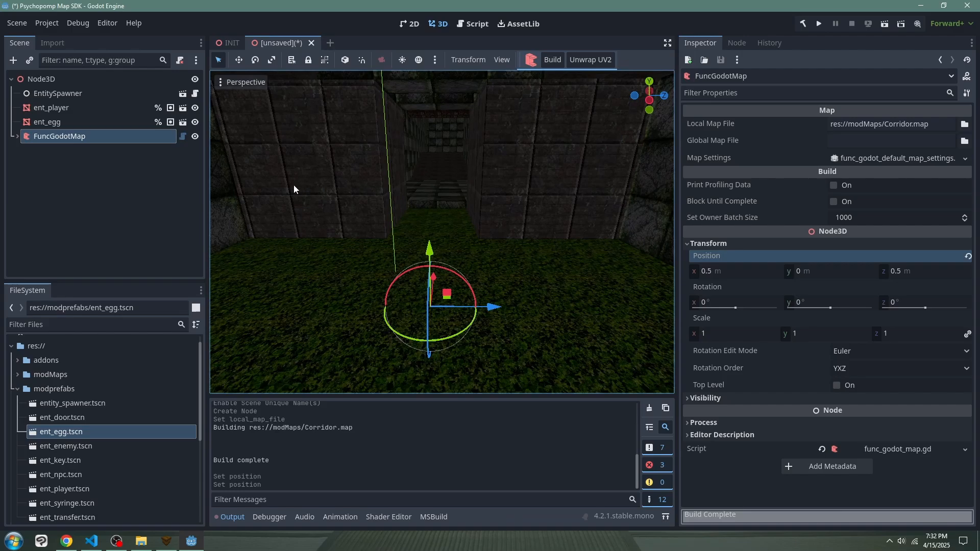
pyautogui.click(64, 108)
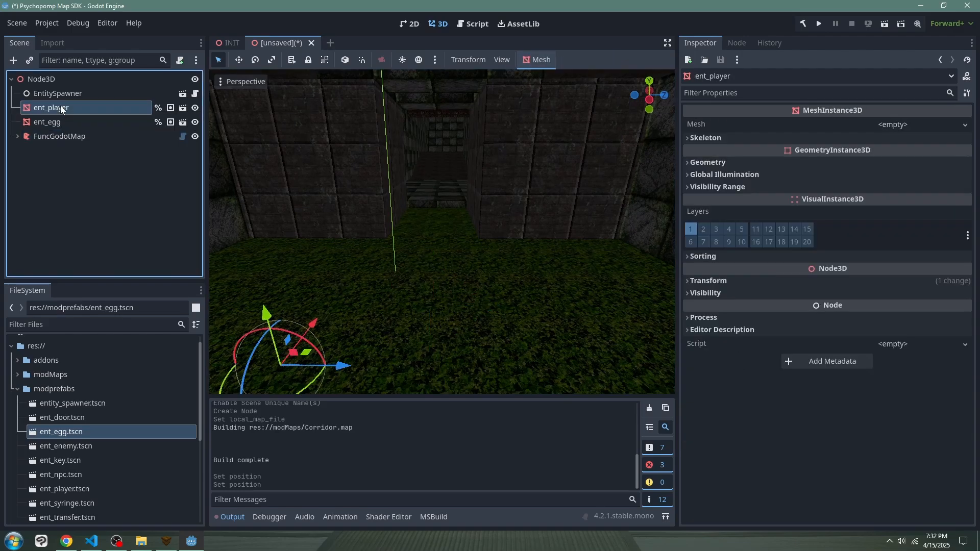
pyautogui.moveTo(497, 234); pyautogui.dragTo(470, 225, button='middle')
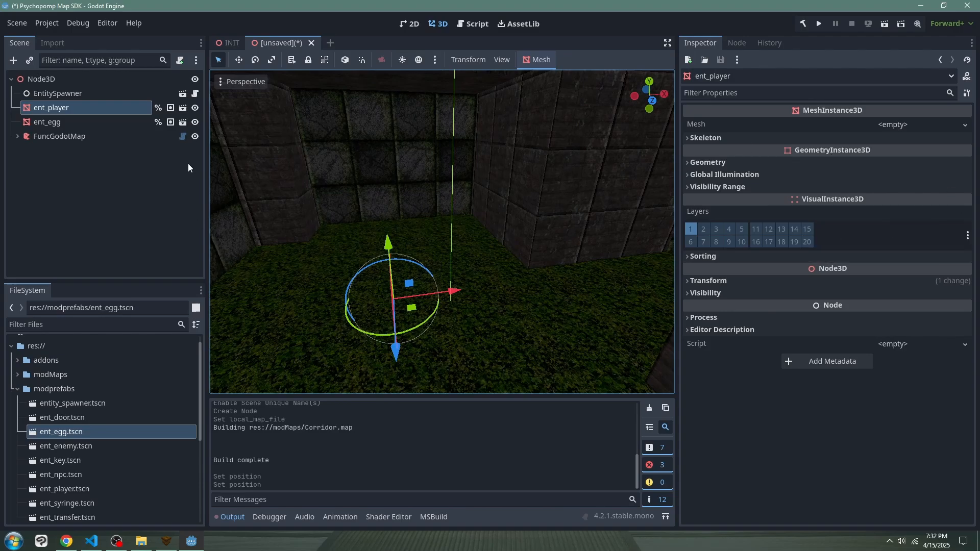
pyautogui.click(112, 137)
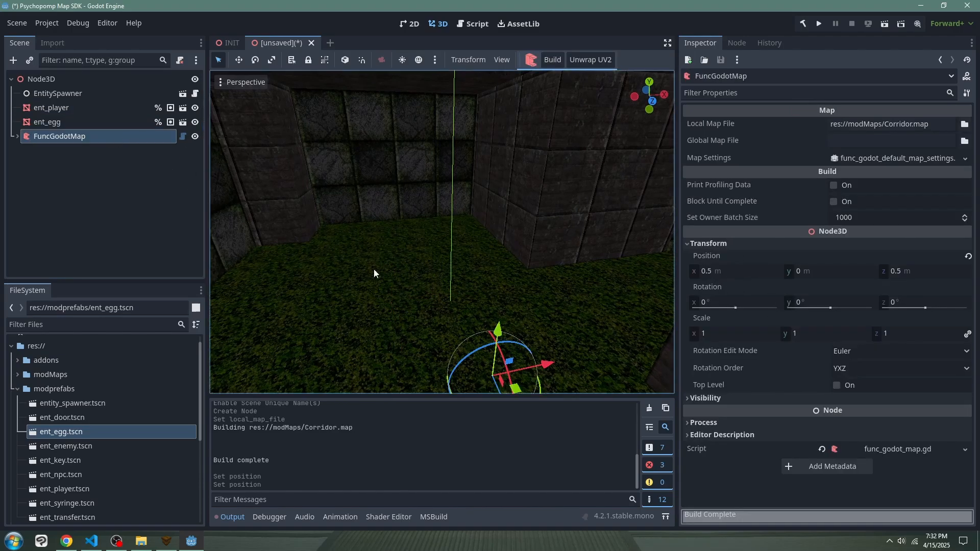
pyautogui.moveTo(388, 204); pyautogui.dragTo(622, 184, button='right')
pyautogui.press('w')
pyautogui.click(68, 136)
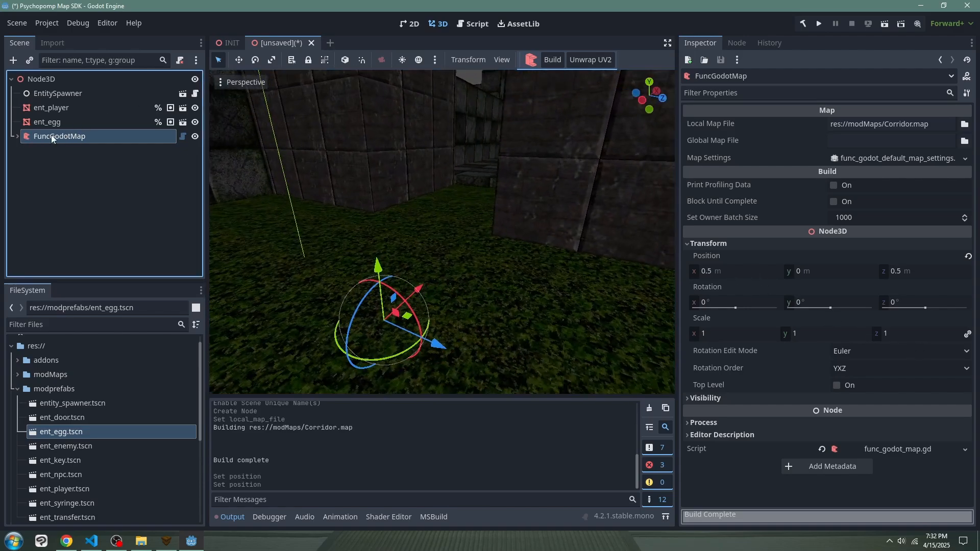
# - Try moving the FuncGodotMap node upward along Y, and undo the move
pyautogui.click(716, 272)
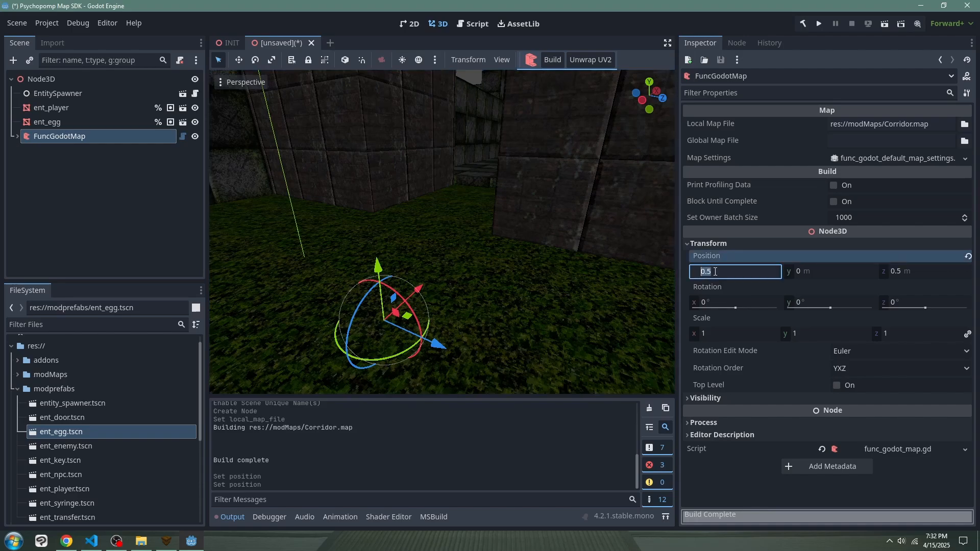
pyautogui.click(900, 276)
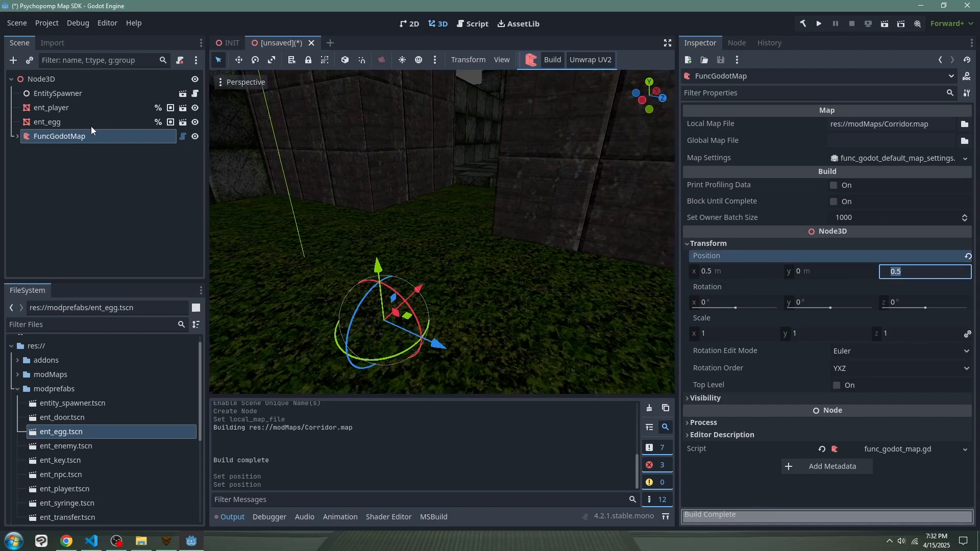
pyautogui.click(756, 272)
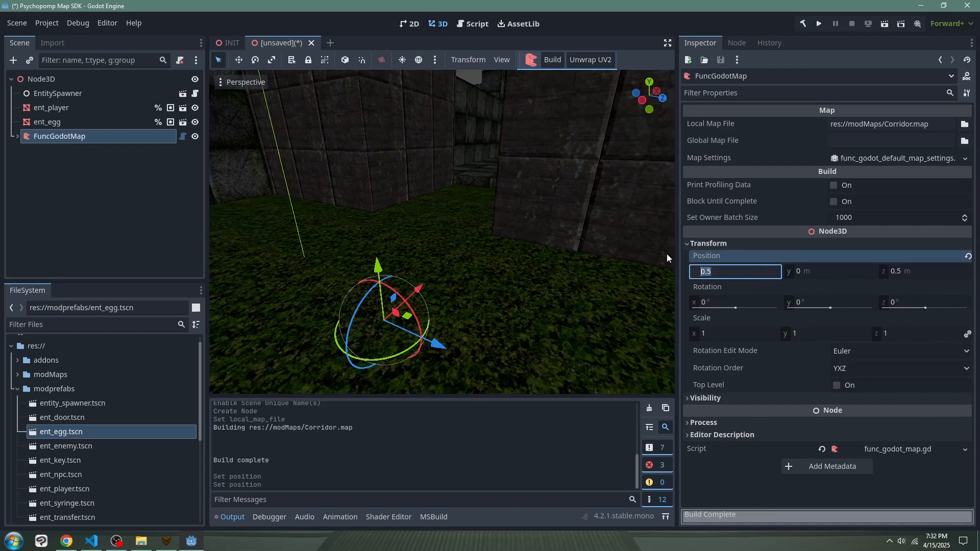
pyautogui.moveTo(378, 263); pyautogui.dragTo(391, 228)
pyautogui.hotkey('ctrl', 'z')
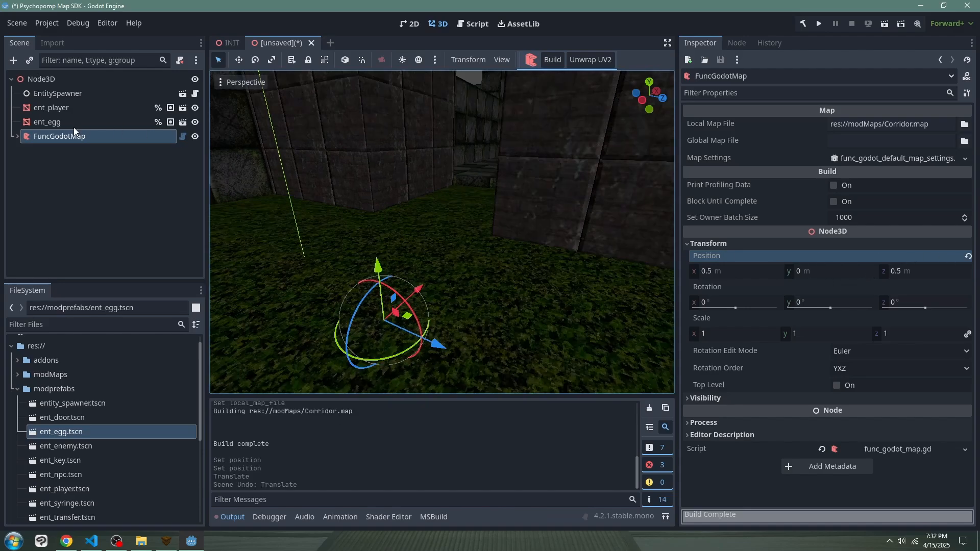
# - Focus on ent_player and raise it above the grass floor to a height of about 2.04 m
pyautogui.click(69, 107)
pyautogui.press('f')
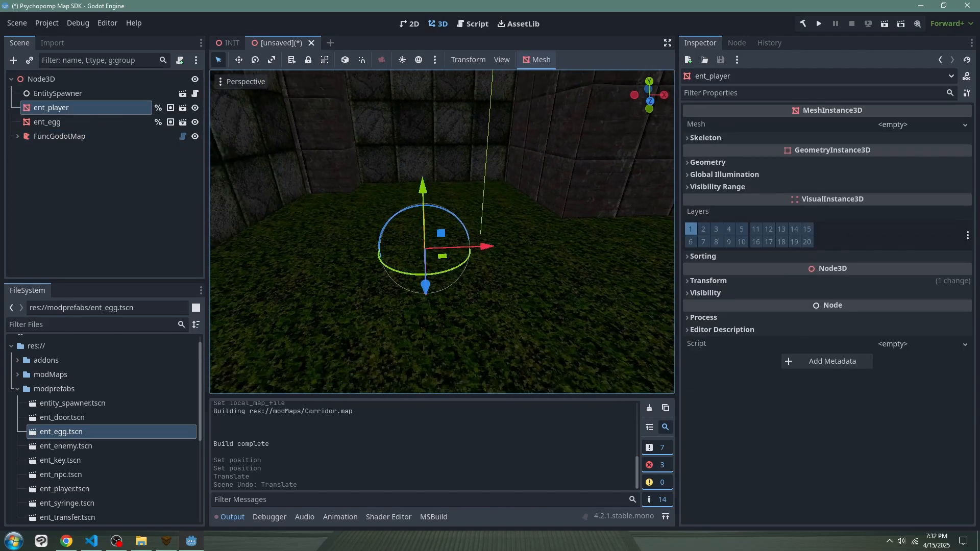
pyautogui.moveTo(534, 222); pyautogui.dragTo(519, 222, button='right')
pyautogui.moveTo(426, 195); pyautogui.dragTo(442, 71)
pyautogui.moveTo(442, 76); pyautogui.dragTo(301, 76, button='right')
pyautogui.moveTo(550, 233); pyautogui.dragTo(551, 229)
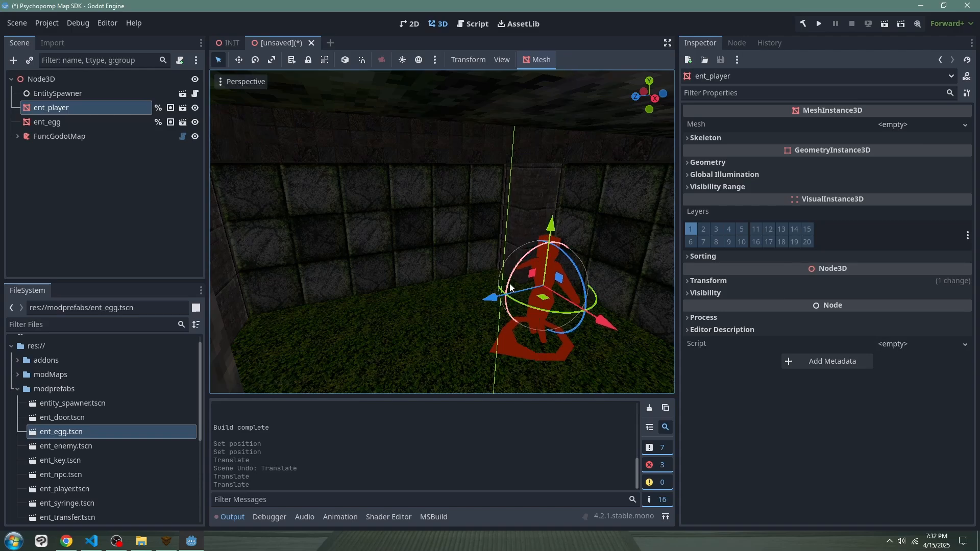
# - Undo a free Z-axis move of ent_player and shift it along Z with snapping instead
pyautogui.moveTo(493, 295); pyautogui.dragTo(574, 283)
pyautogui.hotkey('ctrl', 'z')
pyautogui.keyDown('ctrl'); pyautogui.moveTo(492, 296); pyautogui.dragTo(373, 357); pyautogui.keyUp('ctrl')
# - Set ent_player's position to 0 m on X, Y and Z
pyautogui.click(725, 285)
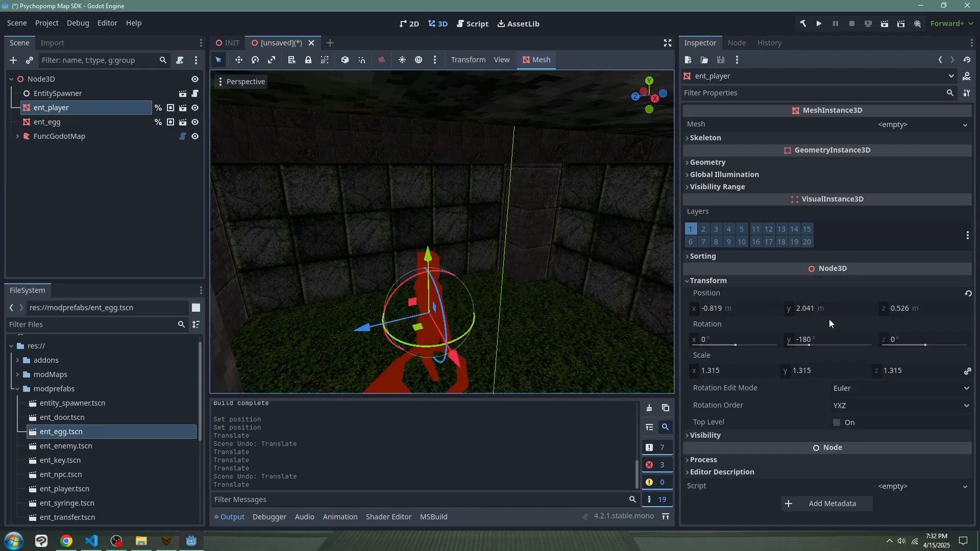
pyautogui.click(740, 309)
pyautogui.write('0')
pyautogui.click(935, 309)
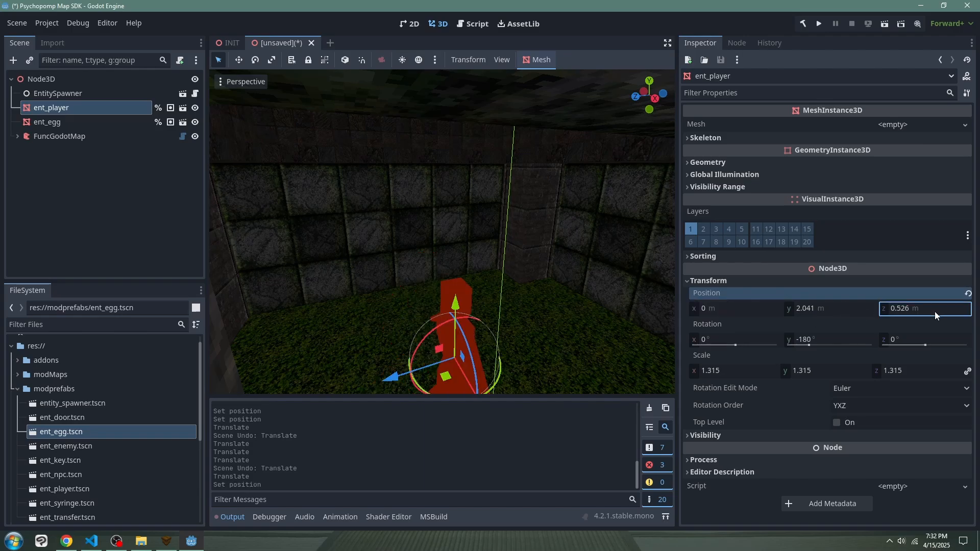
pyautogui.write('0')
pyautogui.click(828, 309)
pyautogui.write('0')
pyautogui.press('Return')
# - Place ent_player above the grass at X -2 m, Y 2.004 m, Z 0 m, rotated to -90° about Y
pyautogui.moveTo(539, 296); pyautogui.dragTo(488, 313, button='right')
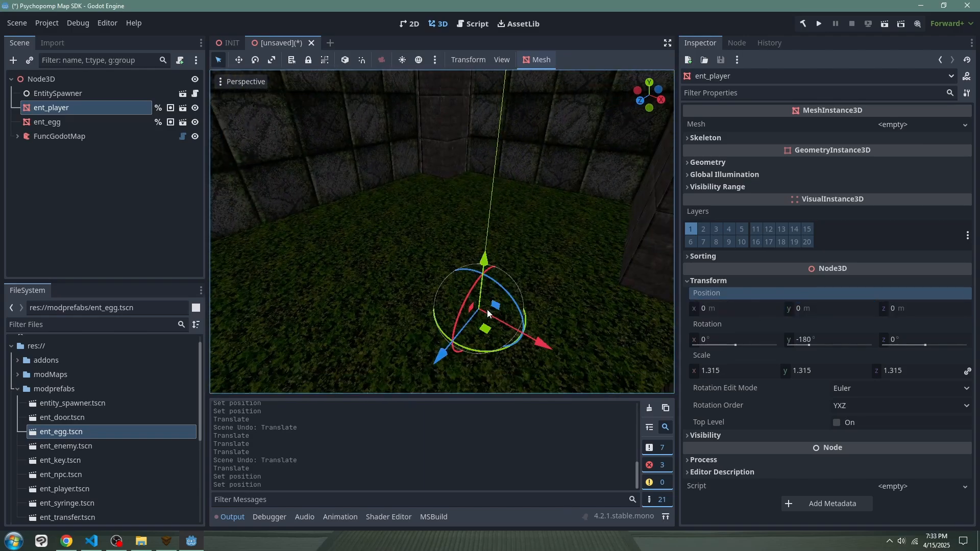
pyautogui.moveTo(484, 269); pyautogui.dragTo(437, 159)
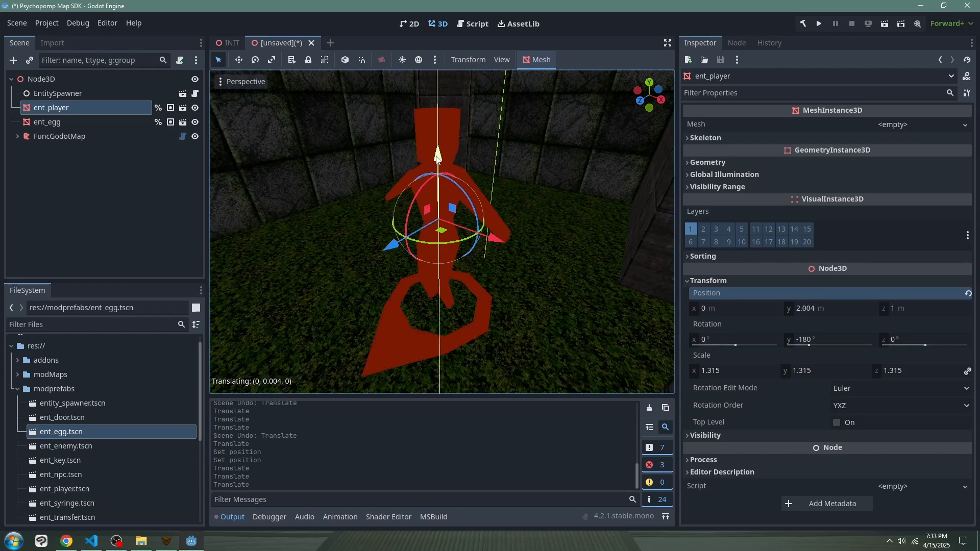
pyautogui.moveTo(441, 246); pyautogui.dragTo(544, 253)
pyautogui.moveTo(544, 252); pyautogui.dragTo(587, 269, button='middle')
pyautogui.moveTo(587, 269); pyautogui.dragTo(444, 265)
pyautogui.moveTo(444, 266); pyautogui.dragTo(535, 274, button='middle')
pyautogui.moveTo(387, 246); pyautogui.dragTo(429, 247)
pyautogui.moveTo(429, 248); pyautogui.dragTo(389, 274, button='middle')
pyautogui.moveTo(389, 274); pyautogui.dragTo(416, 277)
pyautogui.moveTo(416, 276); pyautogui.dragTo(552, 302, button='middle')
pyautogui.press('f')
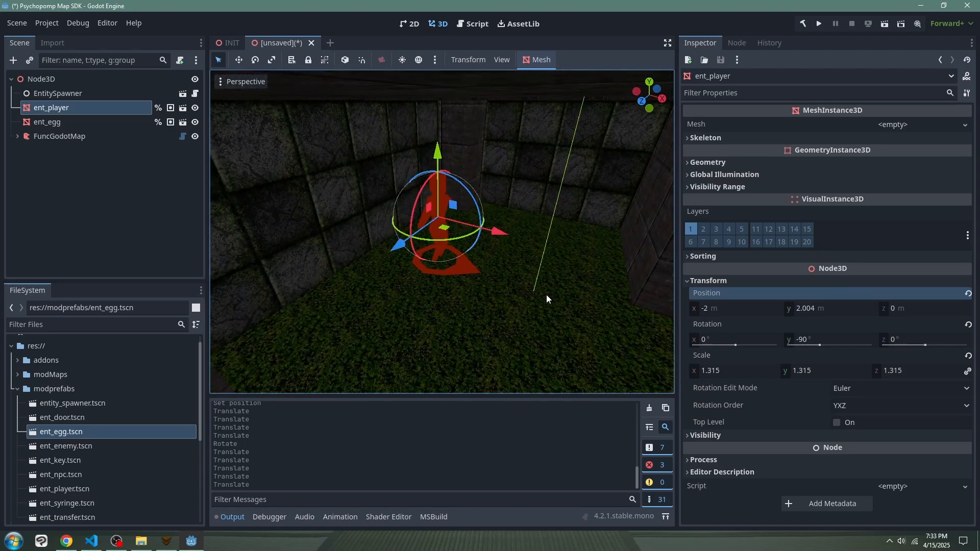
# - Move ent_egg out of the start room along the corridor and raise it to the height of the upper passage
pyautogui.click(79, 121)
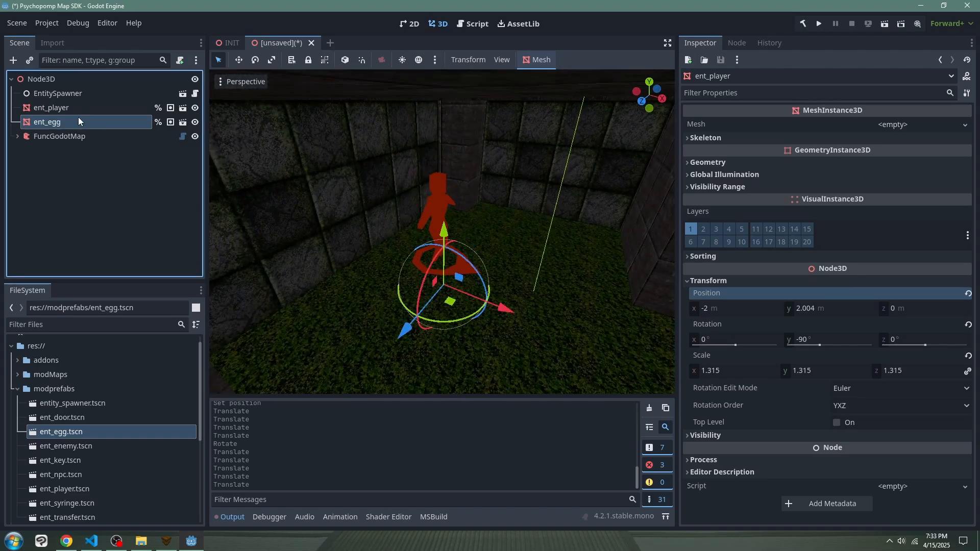
pyautogui.press('f')
pyautogui.moveTo(361, 284); pyautogui.dragTo(381, 255, button='right')
pyautogui.moveTo(339, 303); pyautogui.dragTo(668, 310)
pyautogui.moveTo(459, 288); pyautogui.dragTo(531, 312, button='right')
pyautogui.moveTo(345, 255); pyautogui.dragTo(618, 310)
pyautogui.moveTo(530, 270); pyautogui.dragTo(569, 128)
pyautogui.moveTo(610, 206); pyautogui.dragTo(636, 213)
pyautogui.moveTo(636, 213); pyautogui.dragTo(487, 205, button='right')
pyautogui.moveTo(486, 202); pyautogui.dragTo(669, 187)
pyautogui.moveTo(612, 191); pyautogui.dragTo(715, 148, button='right')
# - Move ent_egg farther along the passage and position it above the stone floor near the passage's far end
pyautogui.moveTo(444, 158); pyautogui.dragTo(409, 142, button='right')
pyautogui.moveTo(437, 180); pyautogui.dragTo(536, 125)
pyautogui.moveTo(617, 131); pyautogui.dragTo(715, 61, button='right')
pyautogui.moveTo(405, 103); pyautogui.dragTo(406, 155, button='right')
pyautogui.moveTo(479, 143); pyautogui.dragTo(566, 122)
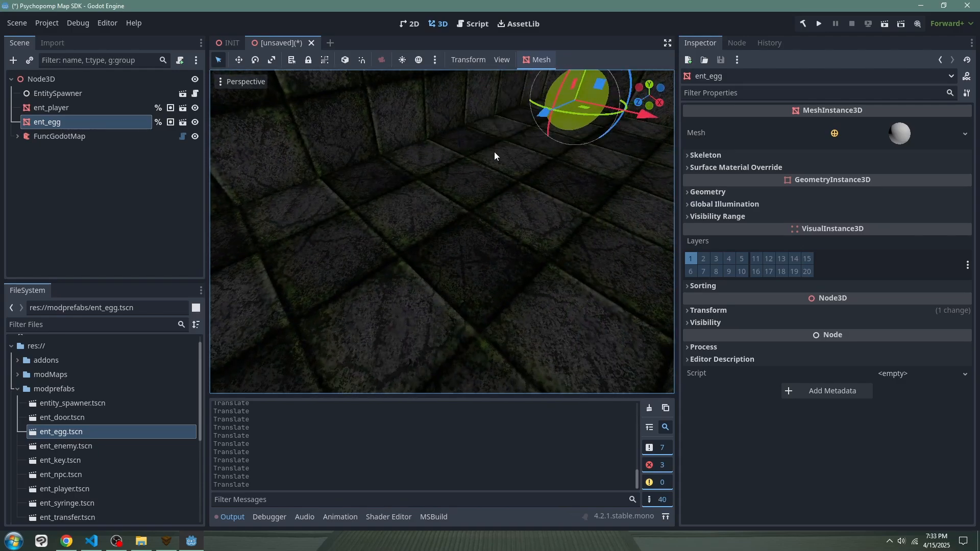
pyautogui.moveTo(494, 151); pyautogui.dragTo(468, 197, button='right')
pyautogui.moveTo(468, 197); pyautogui.dragTo(488, 137)
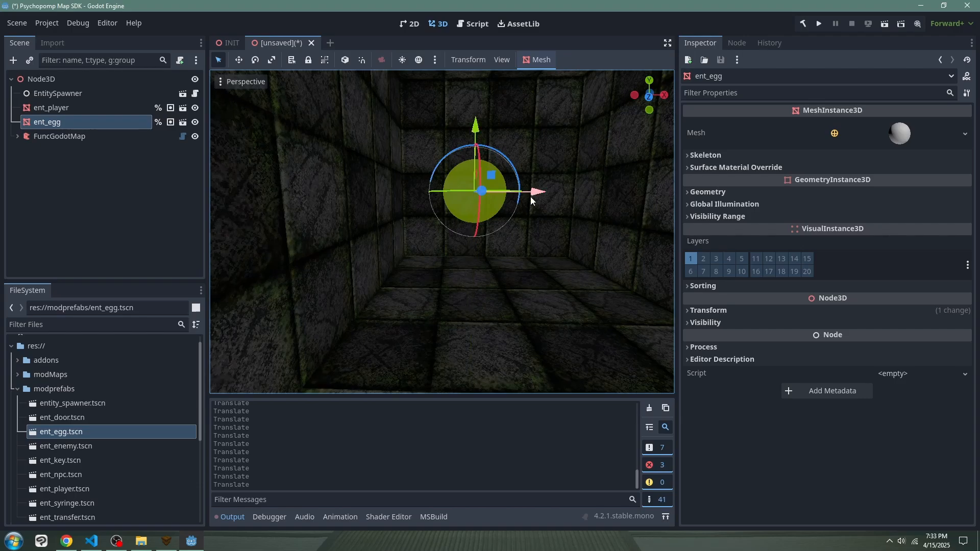
pyautogui.moveTo(531, 197); pyautogui.dragTo(577, 200)
pyautogui.moveTo(547, 148); pyautogui.dragTo(536, 176)
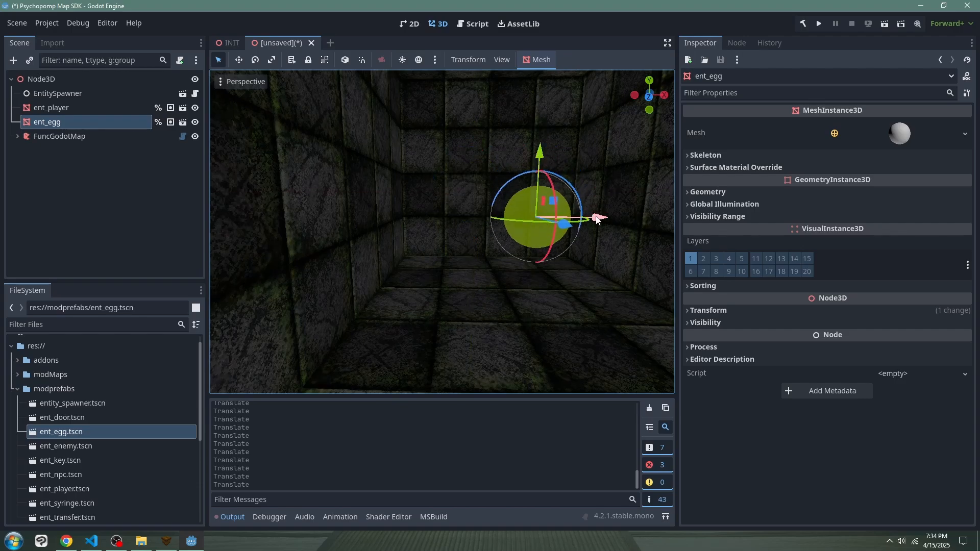
# - Examine the whole corridor map from outside, including where ent_egg sits relative to the start room
pyautogui.moveTo(536, 177); pyautogui.dragTo(283, 220, button='right')
pyautogui.press('w')
pyautogui.press('w')
pyautogui.press('f')
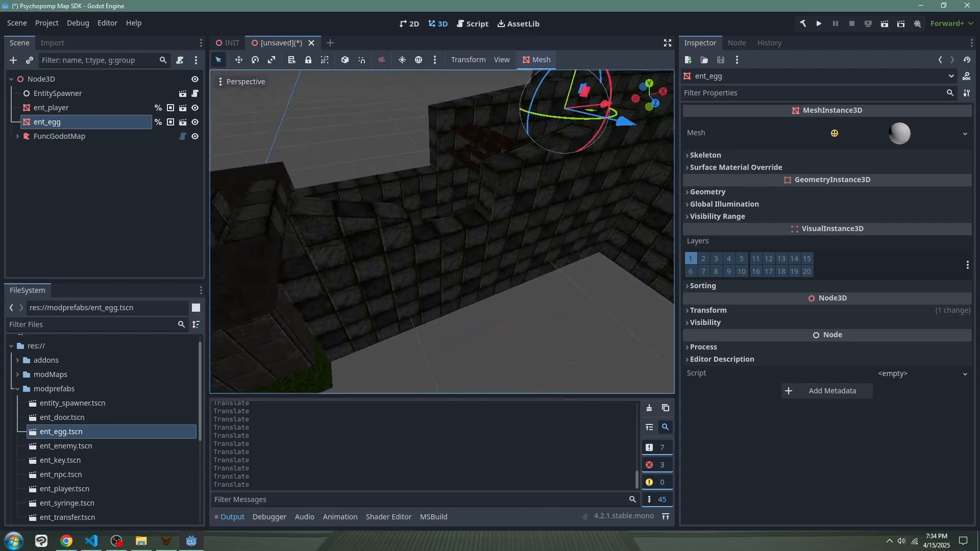
pyautogui.press('d')
pyautogui.moveTo(442, 232); pyautogui.dragTo(500, 226, button='right')
pyautogui.press('a')
pyautogui.press('w')
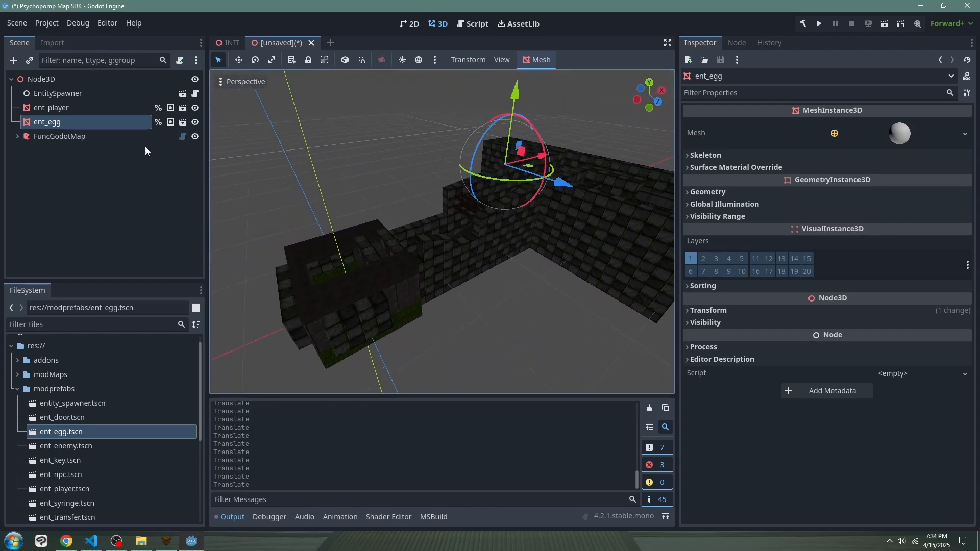
# - Add a WorldEnvironment node as a child of the Node3D root
pyautogui.click(145, 146)
pyautogui.click(47, 81)
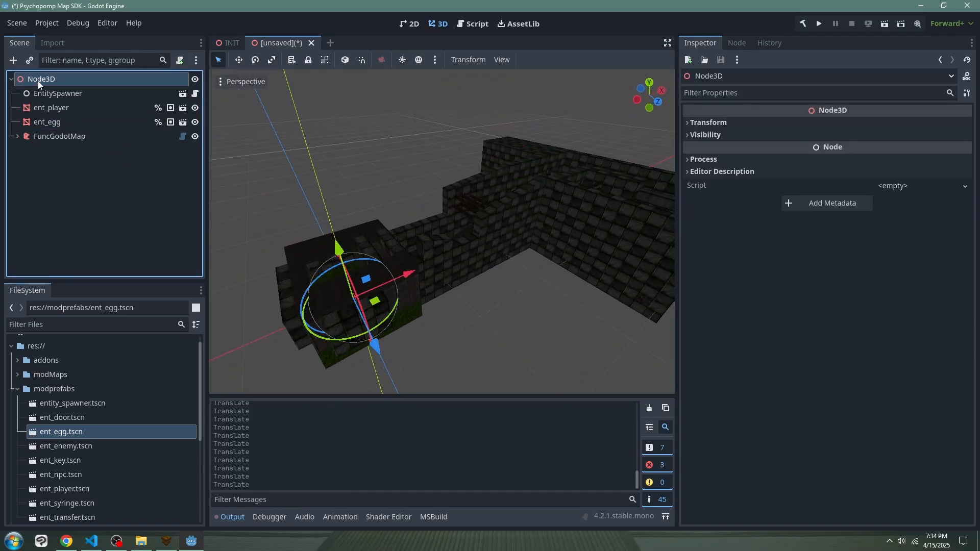
pyautogui.rightClick(38, 80)
pyautogui.click(62, 91)
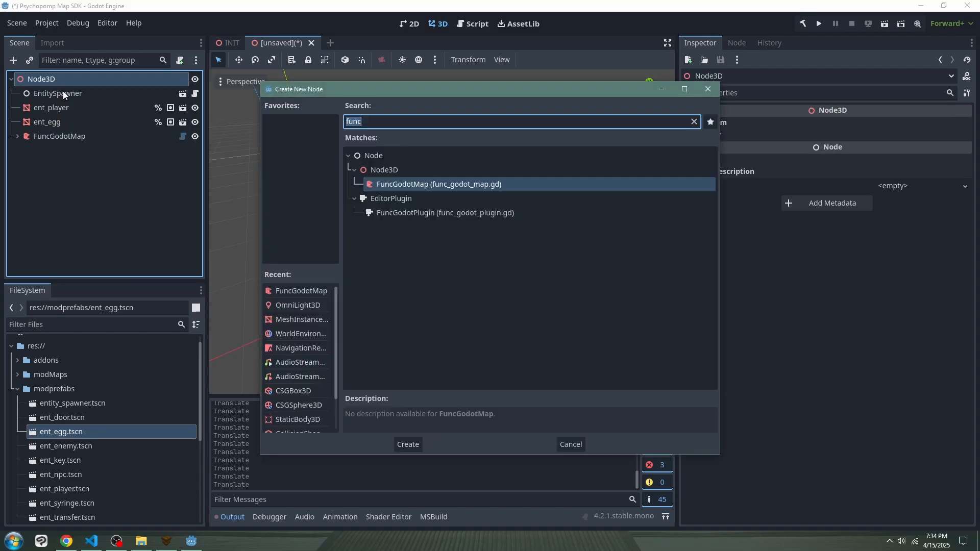
pyautogui.write('world')
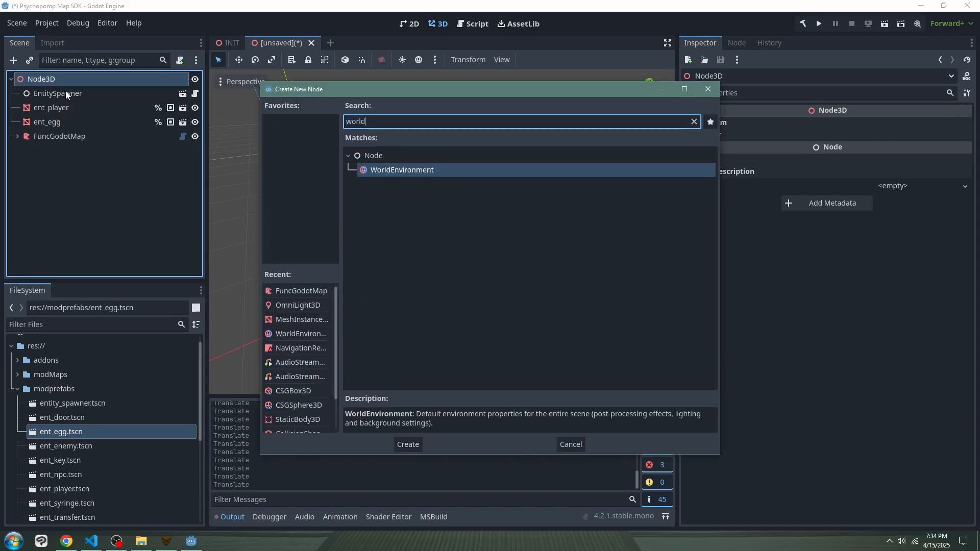
pyautogui.doubleClick(418, 169)
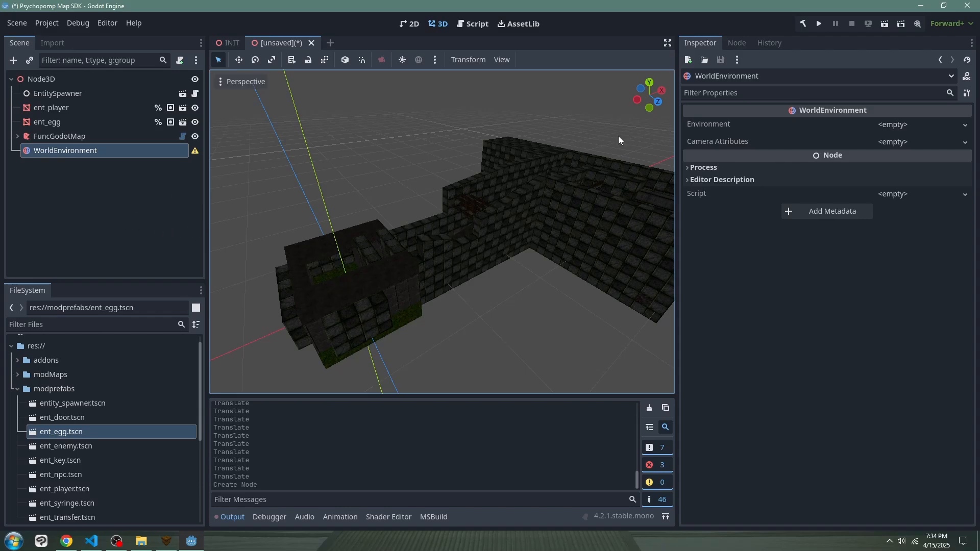
# - Read the WorldEnvironment node's configuration warning and assign a new Environment resource to its Environment property
pyautogui.click(195, 152)
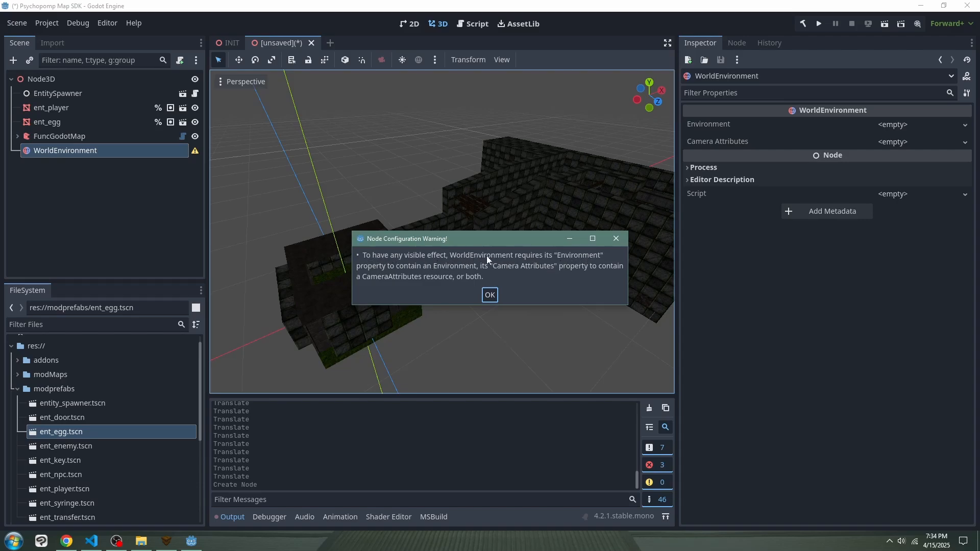
pyautogui.click(490, 295)
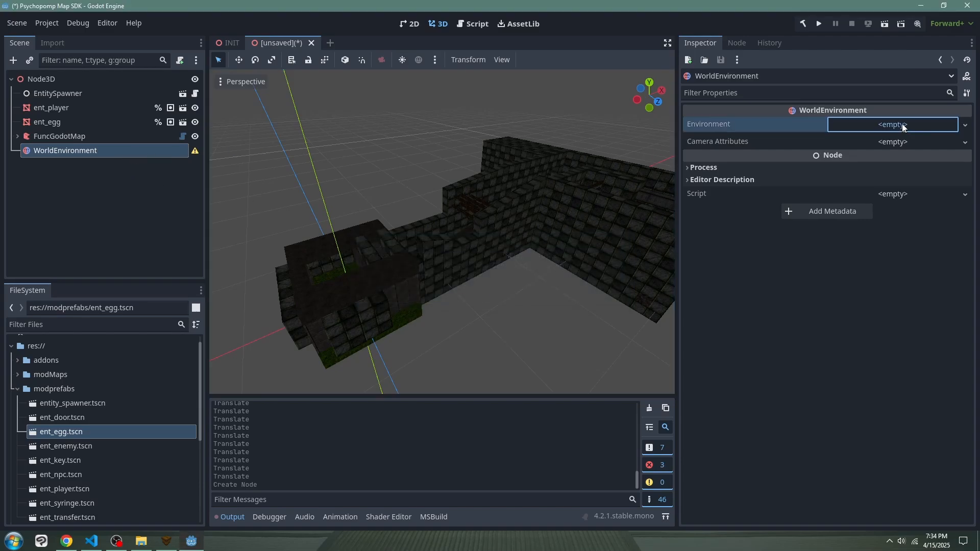
pyautogui.click(939, 127)
pyautogui.click(931, 140)
pyautogui.click(919, 127)
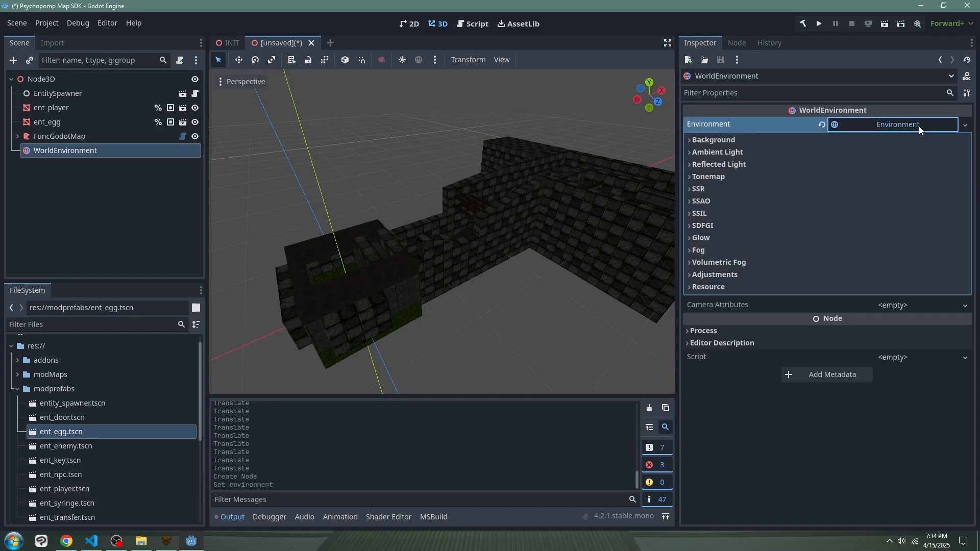
# - Set the Environment's background mode to Custom Color and check the effect on the map
pyautogui.click(728, 143)
pyautogui.click(723, 140)
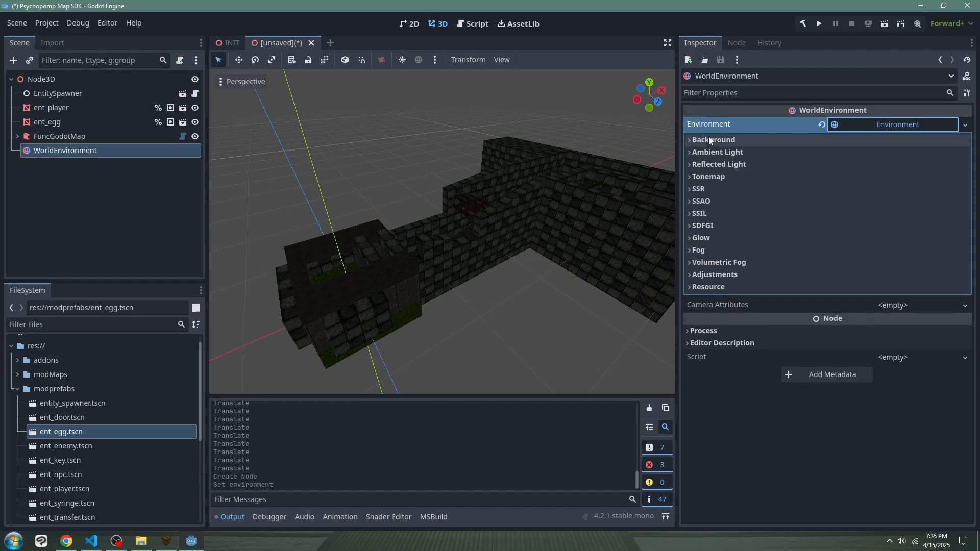
pyautogui.click(709, 139)
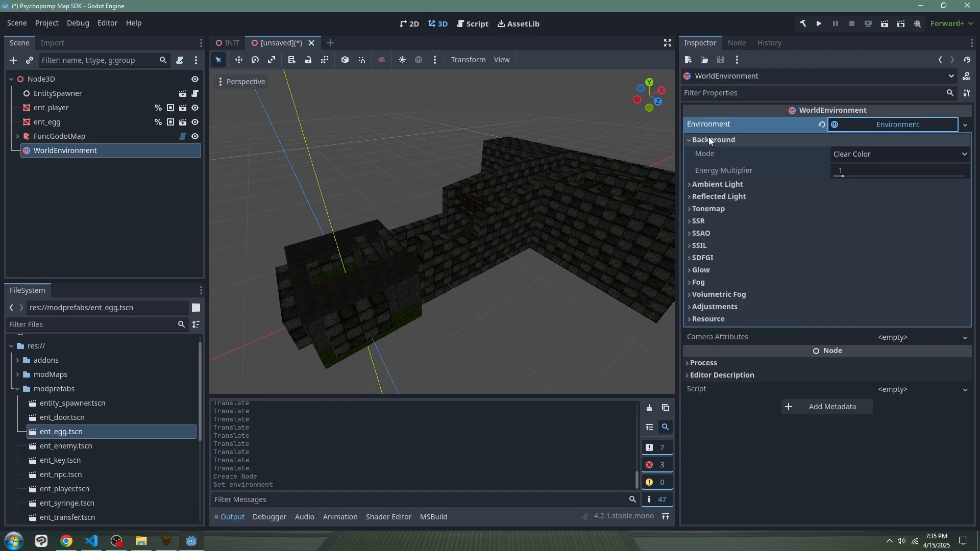
pyautogui.click(878, 152)
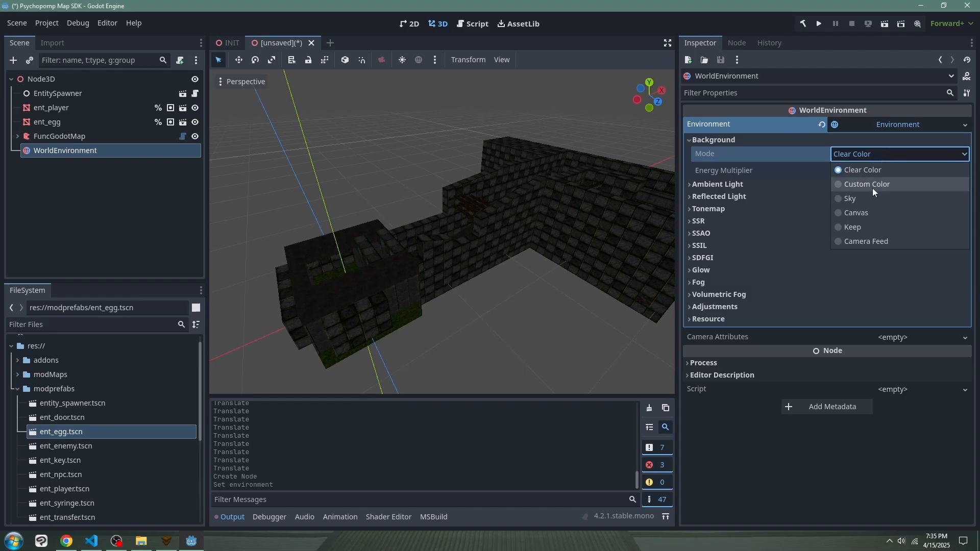
pyautogui.click(872, 187)
pyautogui.click(475, 137)
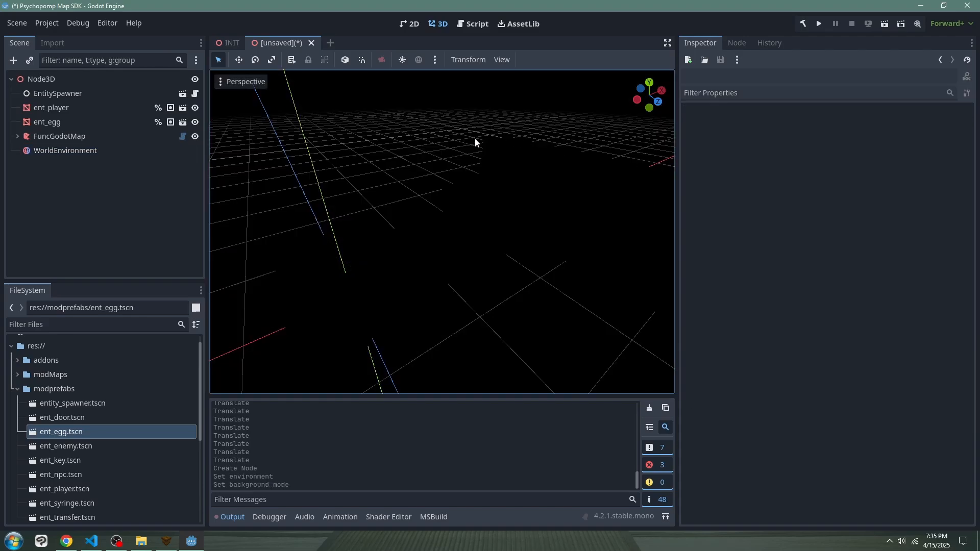
pyautogui.moveTo(475, 138); pyautogui.dragTo(435, 151, button='right')
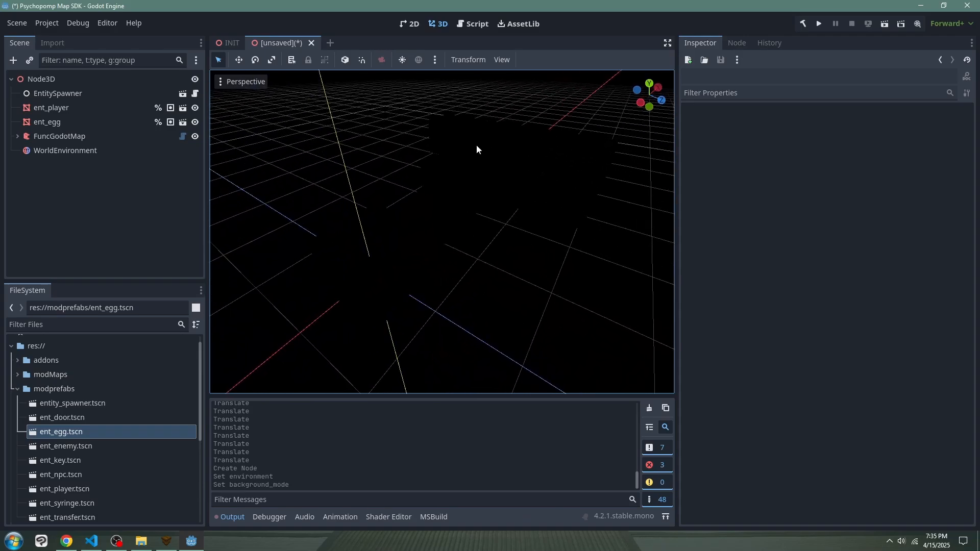
# - Try a purple background color on the WorldEnvironment and bring it back to black (000000)
pyautogui.click(72, 149)
pyautogui.click(875, 170)
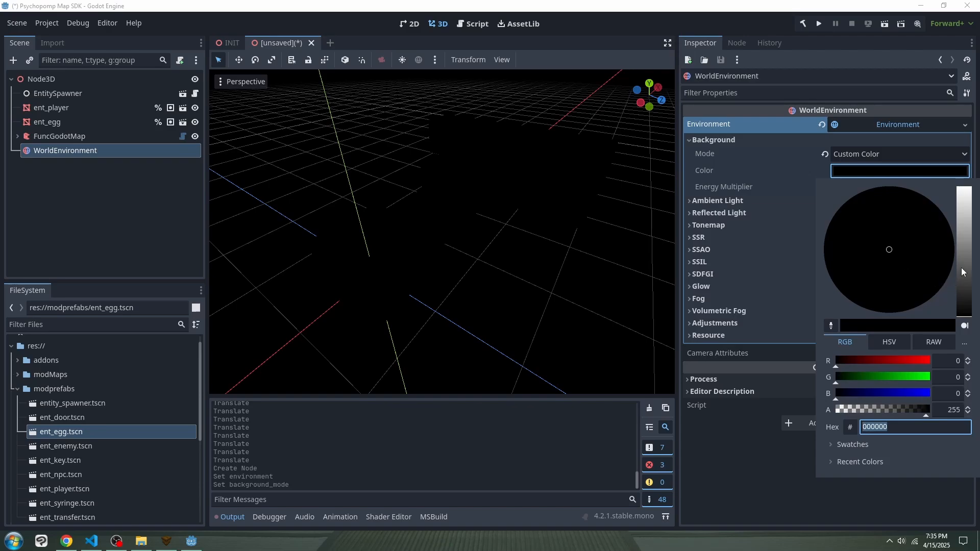
pyautogui.moveTo(962, 271); pyautogui.dragTo(961, 188)
pyautogui.moveTo(877, 235); pyautogui.dragTo(938, 182)
pyautogui.moveTo(967, 235); pyautogui.dragTo(965, 315)
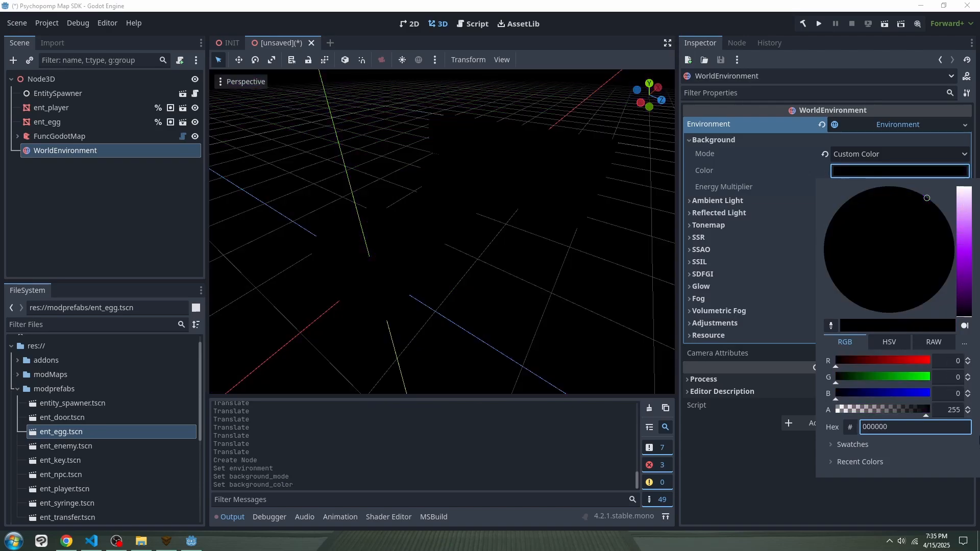
pyautogui.click(550, 347)
pyautogui.moveTo(551, 347); pyautogui.dragTo(551, 347, button='right')
# - Add an OmniLight3D node as a child of the Node3D root
pyautogui.click(157, 207)
pyautogui.click(40, 80)
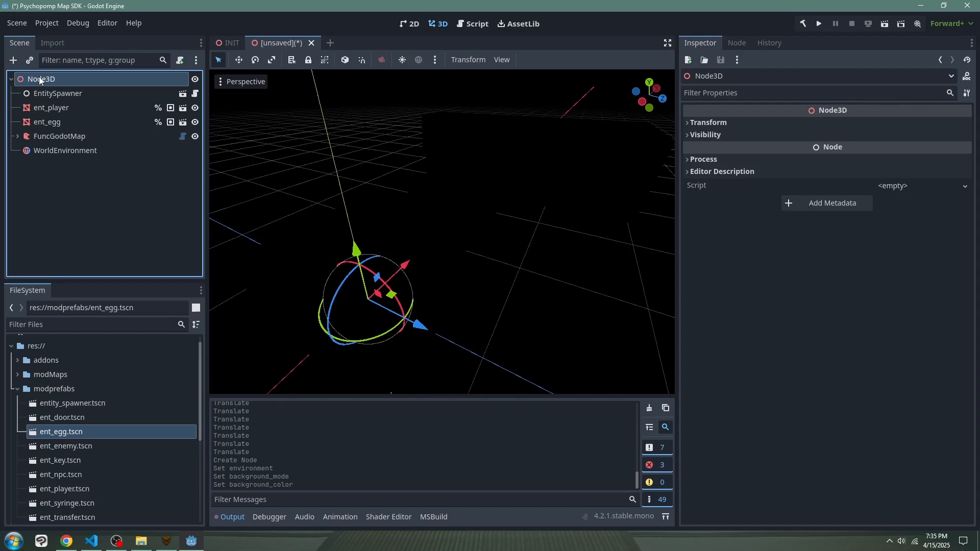
pyautogui.click(14, 60)
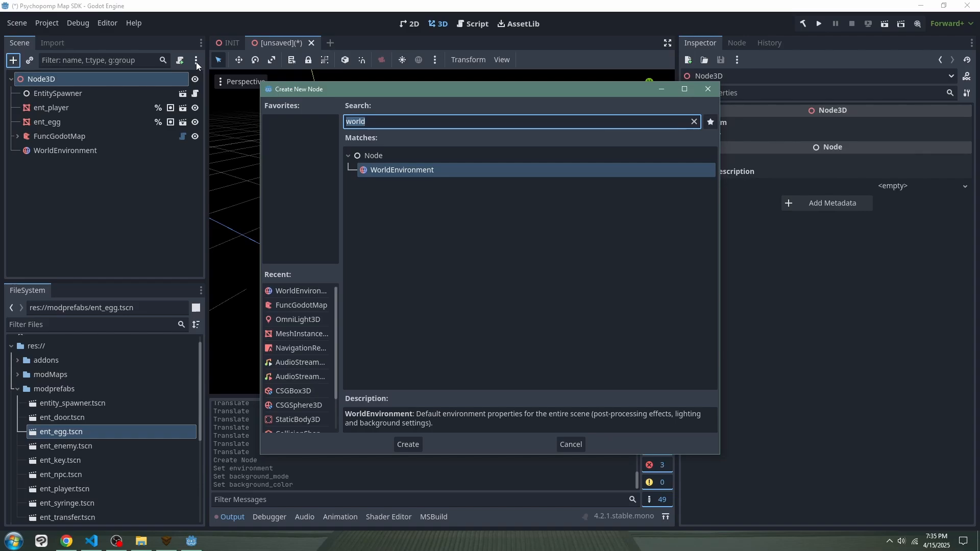
pyautogui.write('omni')
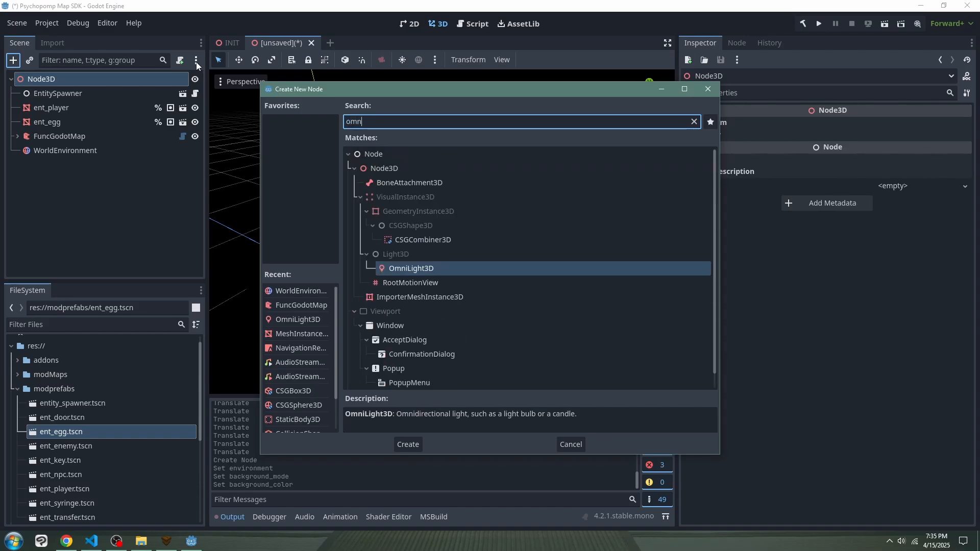
pyautogui.doubleClick(415, 270)
# - Raise the OmniLight3D above the grass floor and position it in the start room near ent_player
pyautogui.moveTo(461, 255); pyautogui.dragTo(434, 261, button='right')
pyautogui.moveTo(405, 289); pyautogui.dragTo(385, 56)
pyautogui.moveTo(442, 230); pyautogui.dragTo(447, 235, button='right')
pyautogui.moveTo(544, 239); pyautogui.dragTo(526, 268)
pyautogui.moveTo(526, 267); pyautogui.dragTo(393, 185, button='middle')
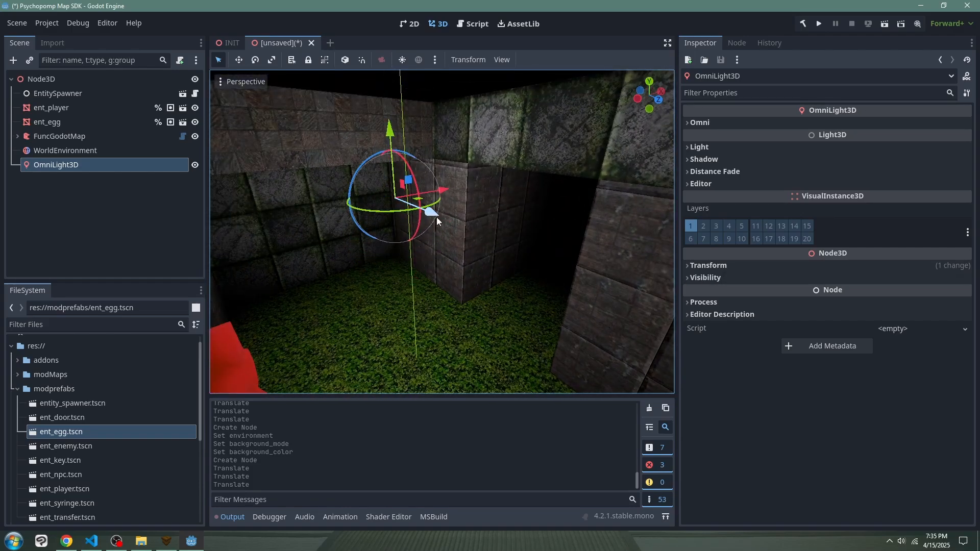
pyautogui.moveTo(436, 217); pyautogui.dragTo(490, 248)
pyautogui.moveTo(490, 248); pyautogui.dragTo(429, 235, button='middle')
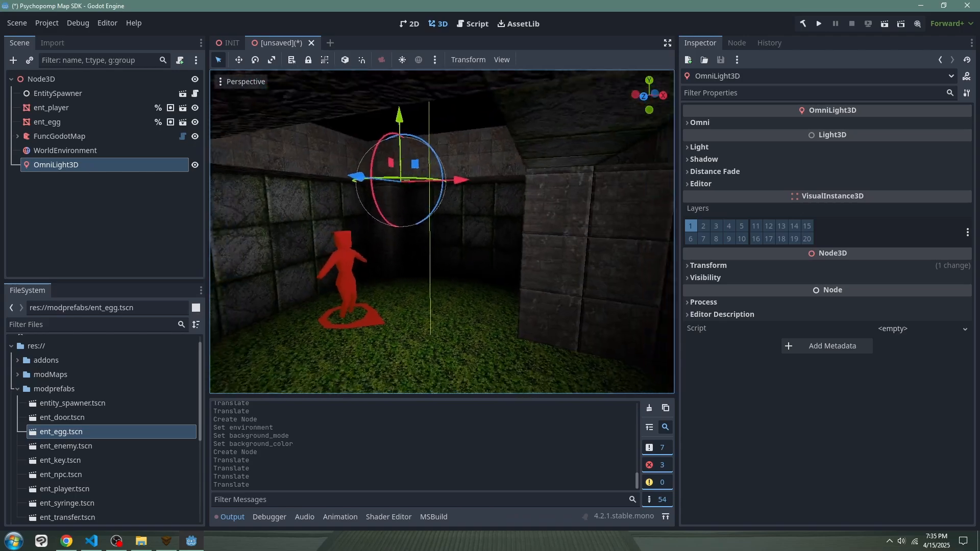
pyautogui.moveTo(462, 205); pyautogui.dragTo(464, 201, button='right')
pyautogui.moveTo(592, 160)
pyautogui.mouseDown(button='right')
pyautogui.moveTo(618, 160)
pyautogui.moveTo(591, 160)
pyautogui.mouseUp(button='right')
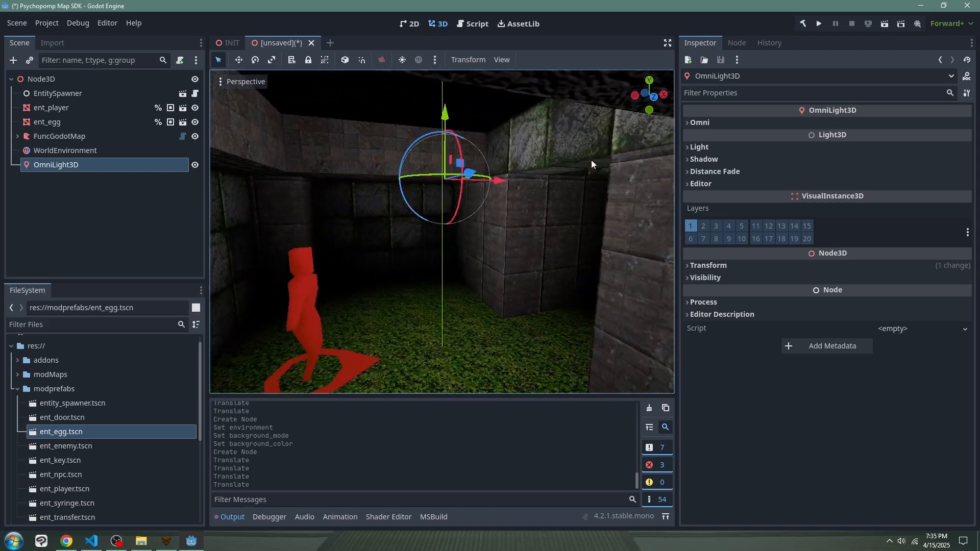
# - Set the OmniLight3D's light color to a pale blue
pyautogui.click(725, 147)
pyautogui.click(868, 161)
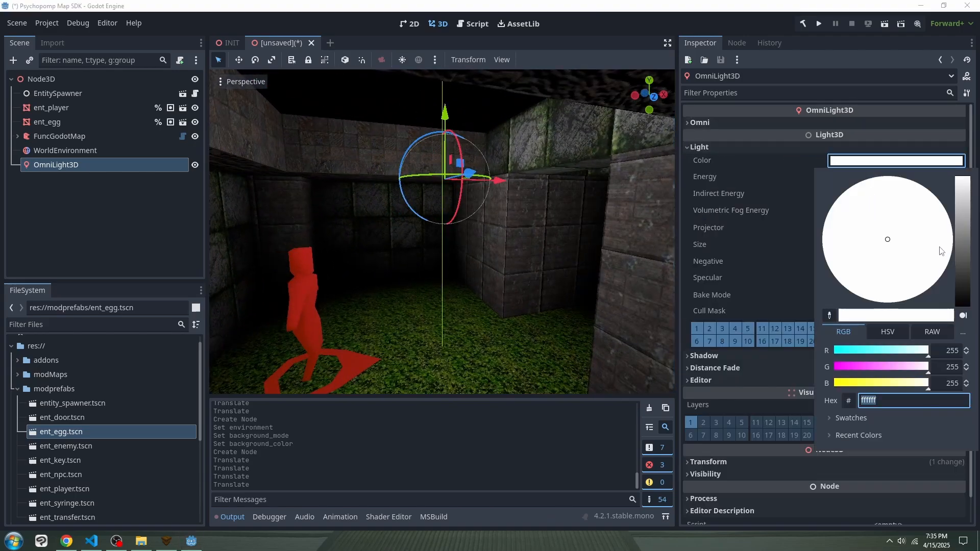
pyautogui.moveTo(963, 192); pyautogui.dragTo(963, 203)
pyautogui.moveTo(904, 239)
pyautogui.mouseDown()
pyautogui.moveTo(903, 223)
pyautogui.moveTo(958, 222)
pyautogui.moveTo(908, 219)
pyautogui.moveTo(915, 228)
pyautogui.moveTo(945, 214)
pyautogui.moveTo(931, 182)
pyautogui.mouseUp()
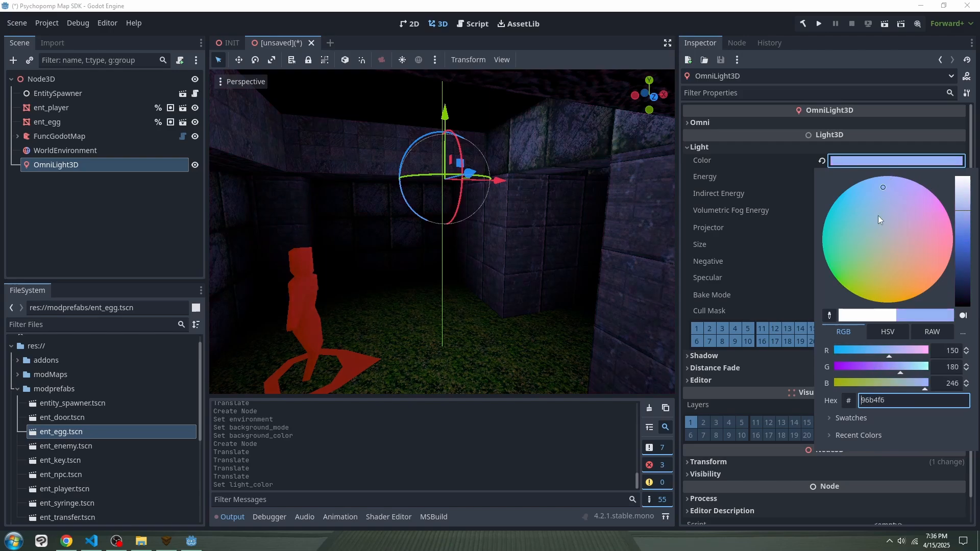
pyautogui.moveTo(878, 215); pyautogui.dragTo(886, 210)
# - Raise the OmniLight3D to the ceiling opening of the start room and shift it sideways along X
pyautogui.moveTo(458, 246); pyautogui.dragTo(457, 157, button='right')
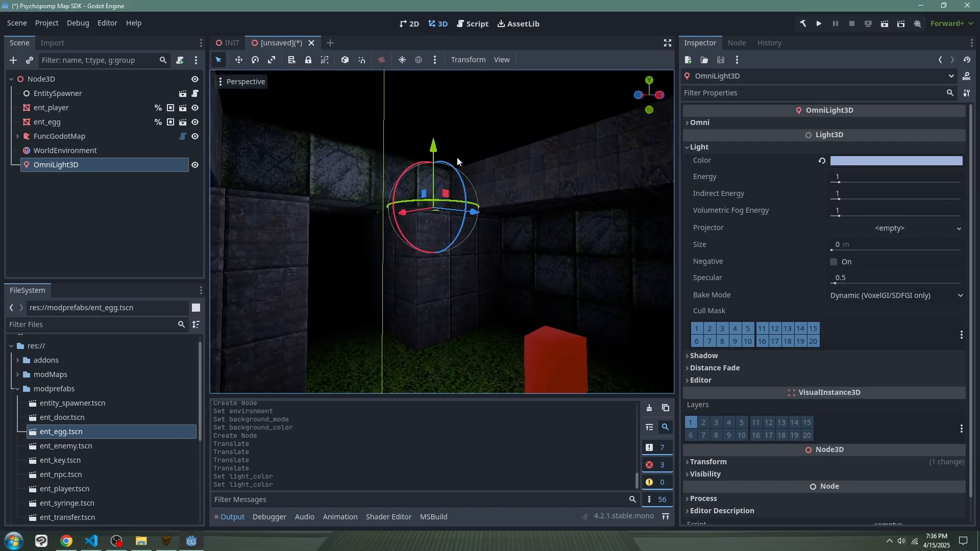
pyautogui.moveTo(434, 149); pyautogui.dragTo(448, 60)
pyautogui.moveTo(447, 204); pyautogui.dragTo(317, 127, button='right')
pyautogui.moveTo(413, 142); pyautogui.dragTo(403, 137)
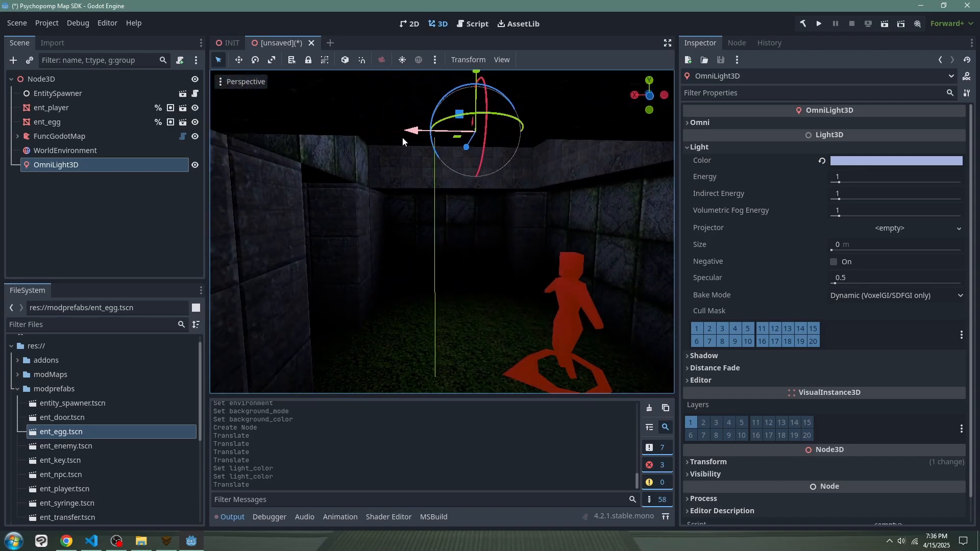
# - Duplicate the OmniLight3D and move the copy along X out of the start room to light the corridor
pyautogui.moveTo(402, 137); pyautogui.dragTo(485, 182, button='right')
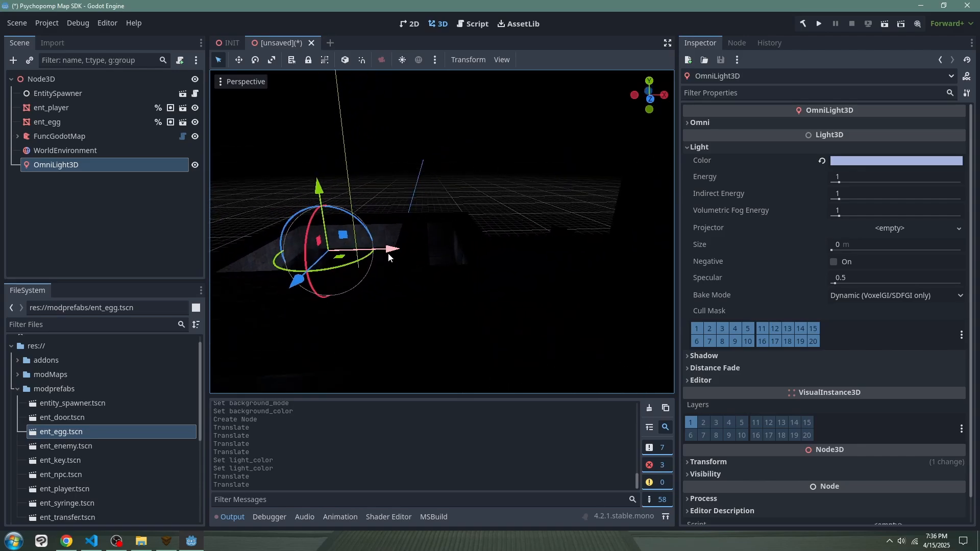
pyautogui.hotkey('ctrl', 'd')
pyautogui.moveTo(390, 253); pyautogui.dragTo(638, 276)
pyautogui.moveTo(638, 276); pyautogui.dragTo(438, 171, button='right')
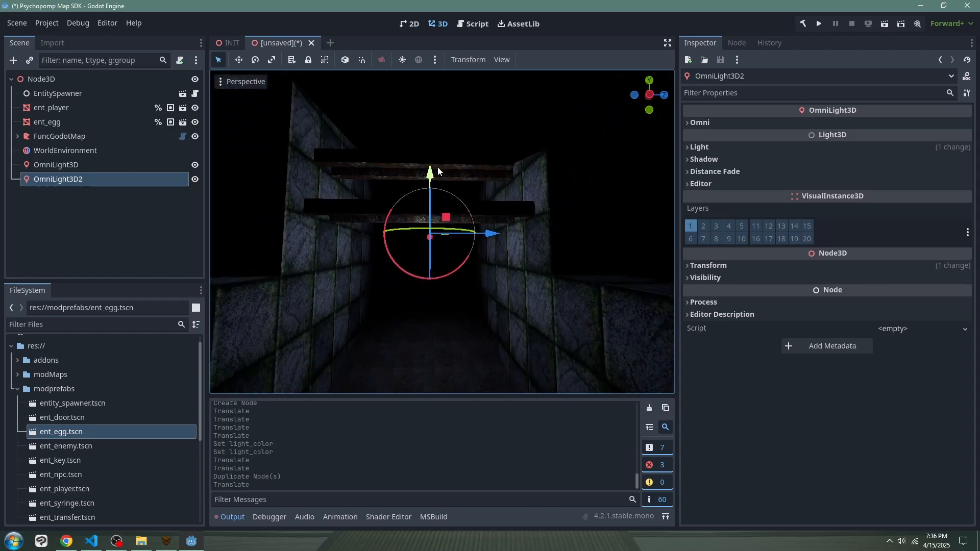
# - Move OmniLight3D2 along the corridor and adjust its height to light the stone wall near the rusty beams
pyautogui.moveTo(476, 238); pyautogui.dragTo(526, 209, button='right')
pyautogui.moveTo(497, 213); pyautogui.dragTo(538, 199)
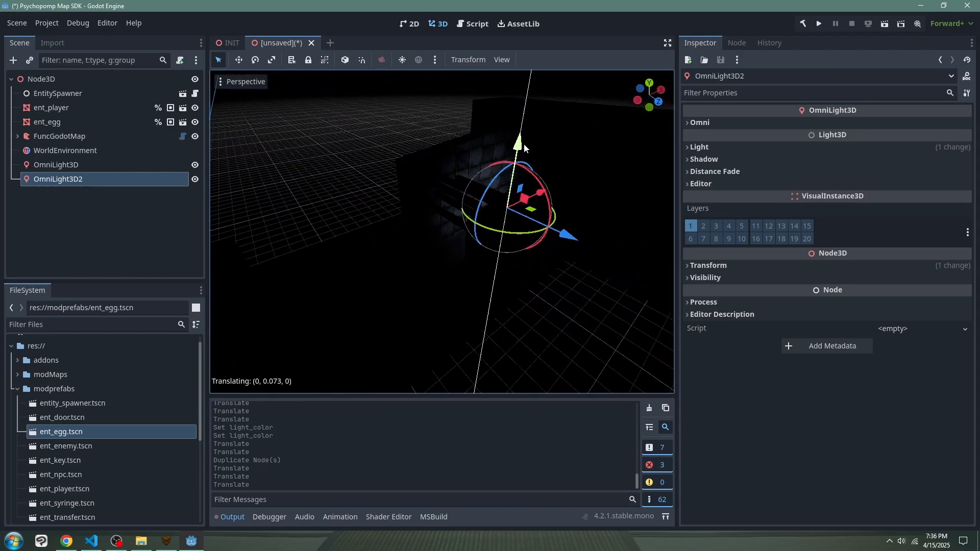
pyautogui.moveTo(526, 121); pyautogui.dragTo(565, 151, button='right')
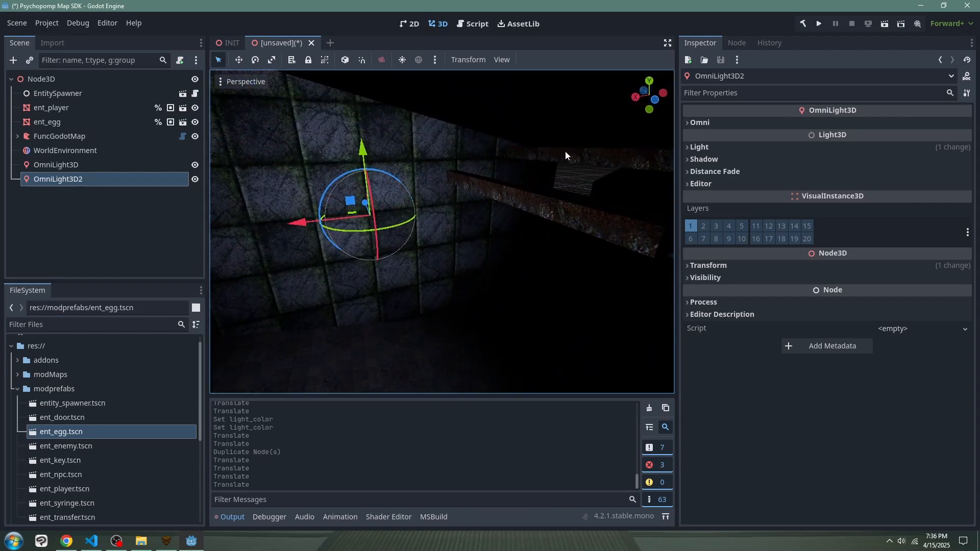
# - Set OmniLight3D2's light color to a pale pink and move it farther down the corridor toward the wooden grate
pyautogui.click(730, 147)
pyautogui.click(884, 160)
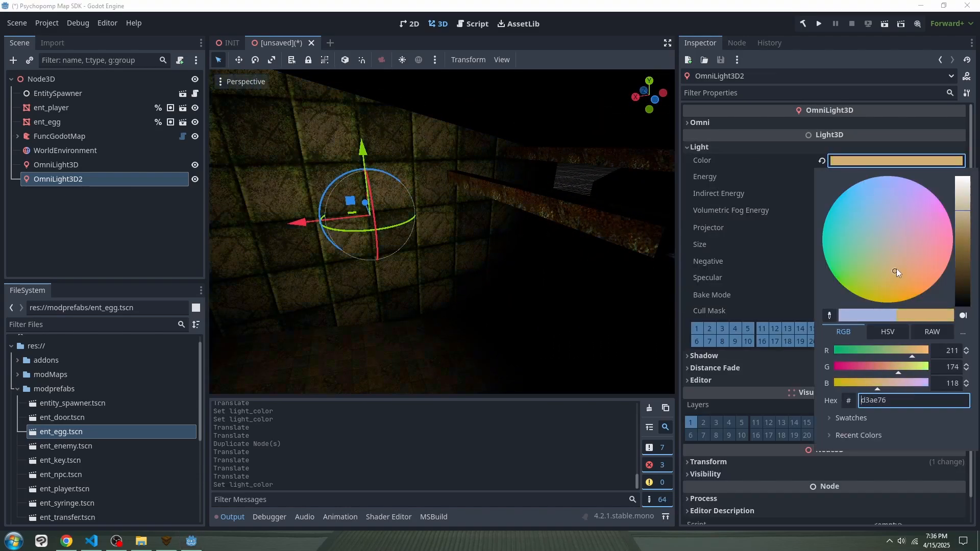
pyautogui.moveTo(511, 229); pyautogui.dragTo(523, 260, button='right')
pyautogui.moveTo(427, 253); pyautogui.dragTo(427, 390)
pyautogui.moveTo(427, 390); pyautogui.dragTo(439, 378, button='right')
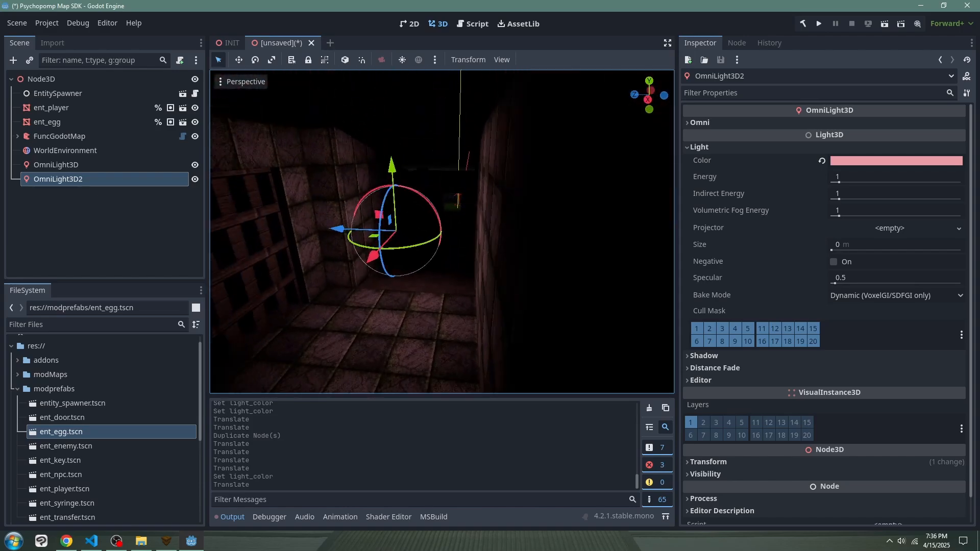
# - Restore OmniLight3D2's default energy and size, and shift it along Z and X beside the wooden grate
pyautogui.hotkey('ctrl', 'z')
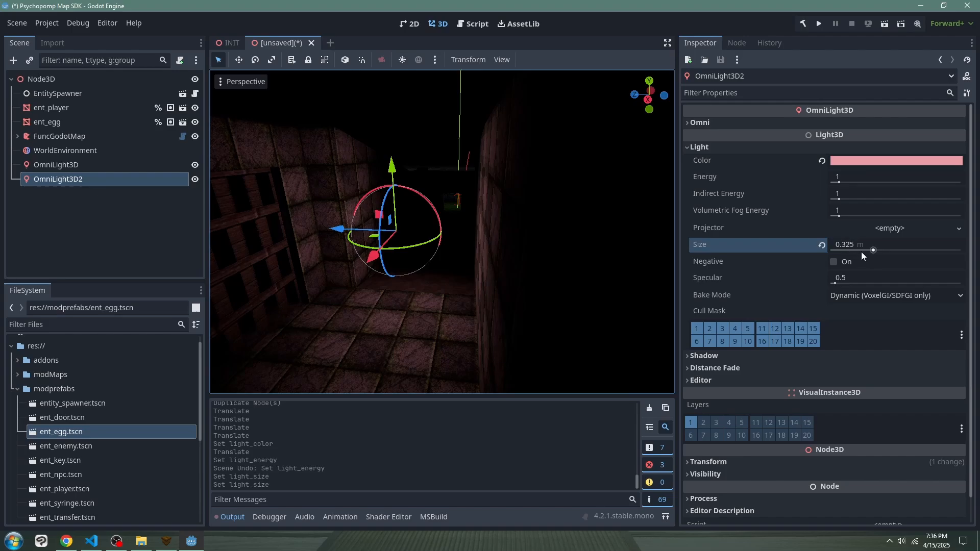
pyautogui.click(822, 245)
pyautogui.moveTo(568, 278); pyautogui.dragTo(438, 269, button='right')
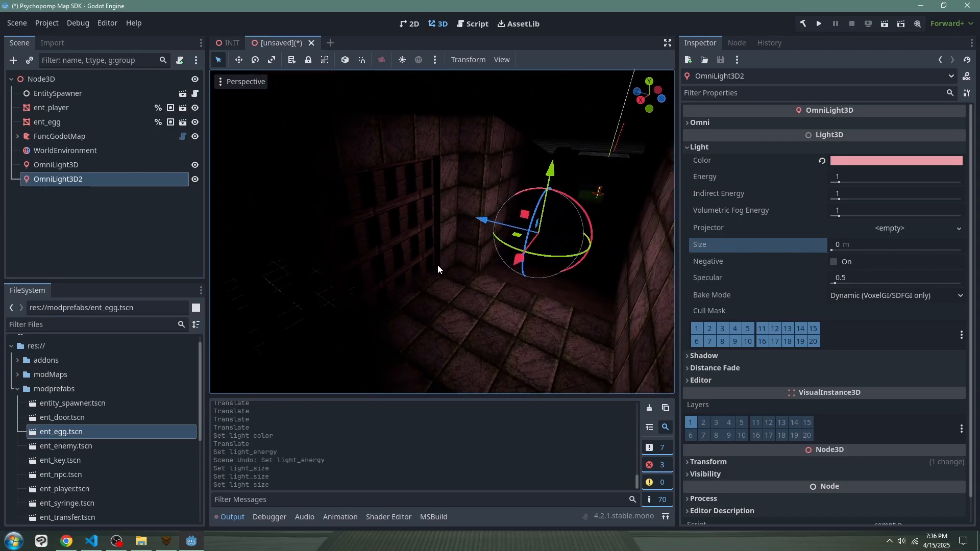
pyautogui.moveTo(490, 223); pyautogui.dragTo(438, 220)
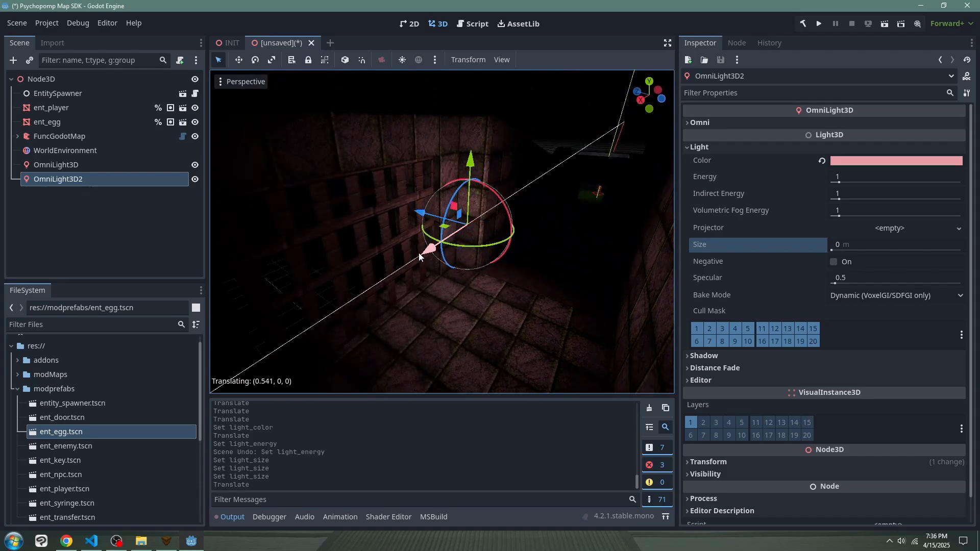
pyautogui.moveTo(419, 256); pyautogui.dragTo(362, 315)
# - Enable shadows on OmniLight3D2
pyautogui.click(715, 366)
pyautogui.click(715, 359)
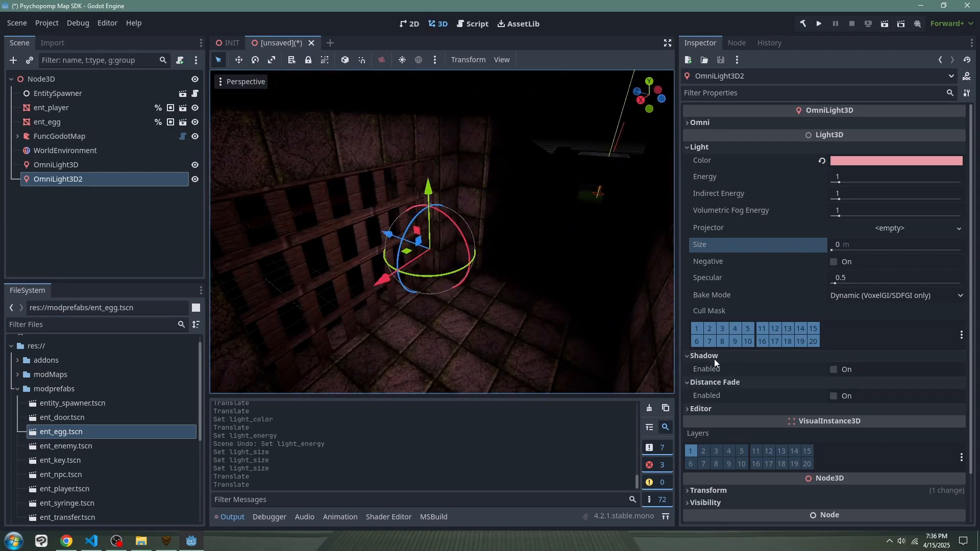
pyautogui.click(833, 370)
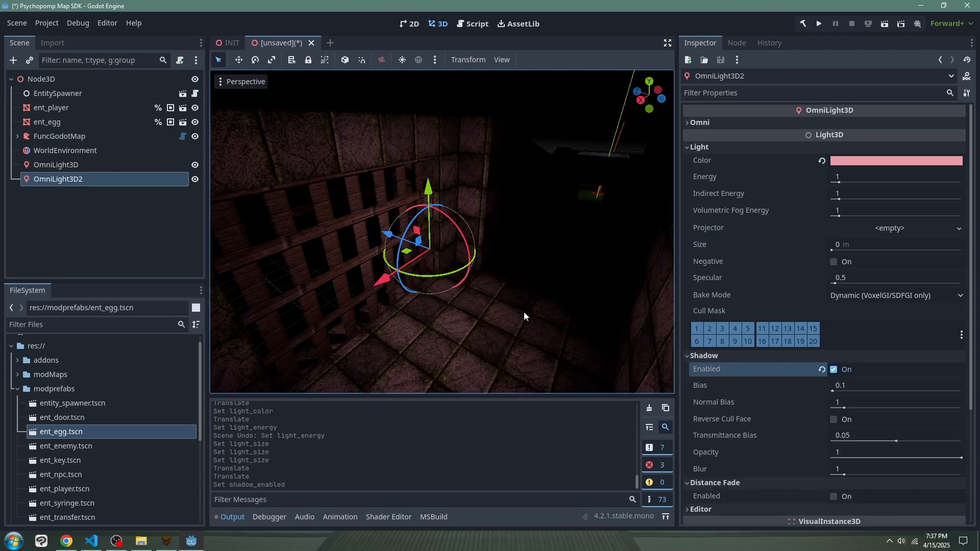
pyautogui.moveTo(521, 317); pyautogui.dragTo(500, 296, button='right')
pyautogui.moveTo(515, 255); pyautogui.dragTo(515, 216, button='right')
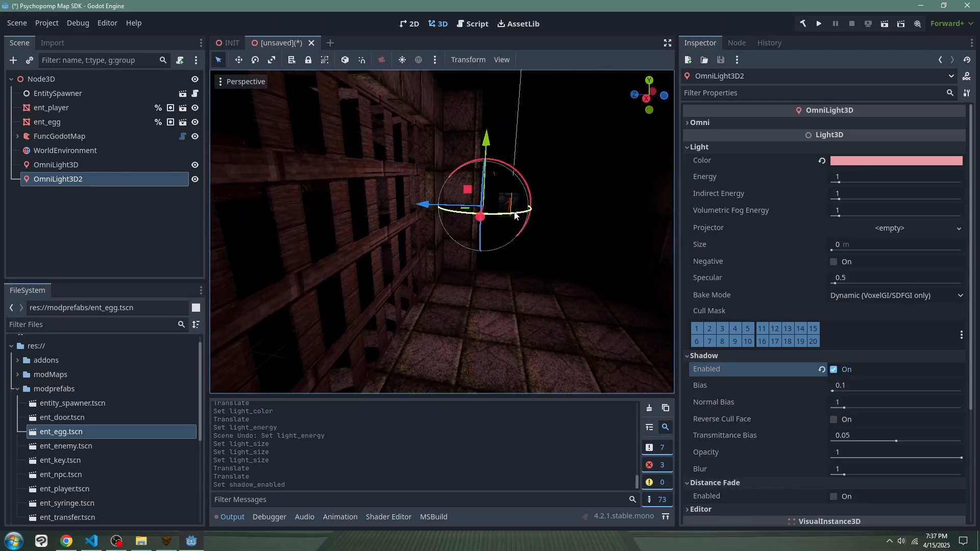
# - Slide OmniLight3D2 along X in front of the wooden grate to test how the light falls on it
pyautogui.moveTo(481, 219); pyautogui.dragTo(444, 320)
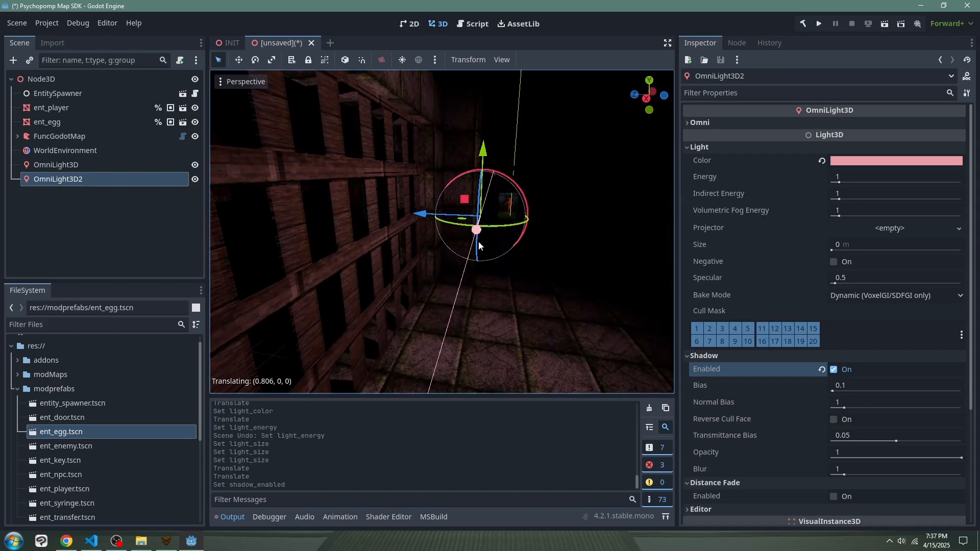
pyautogui.moveTo(486, 234)
pyautogui.mouseDown()
pyautogui.moveTo(467, 233)
pyautogui.moveTo(496, 234)
pyautogui.mouseUp()
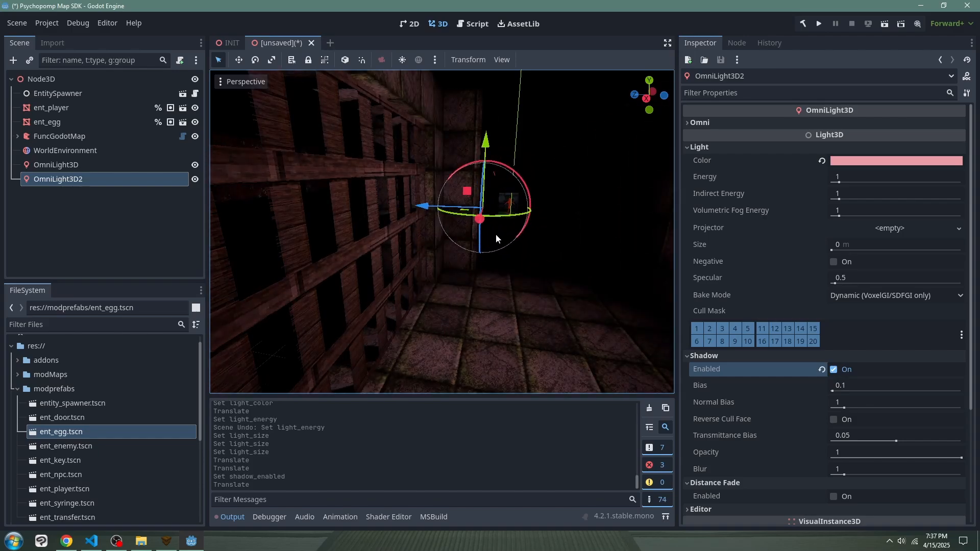
pyautogui.moveTo(495, 233); pyautogui.dragTo(523, 237, button='right')
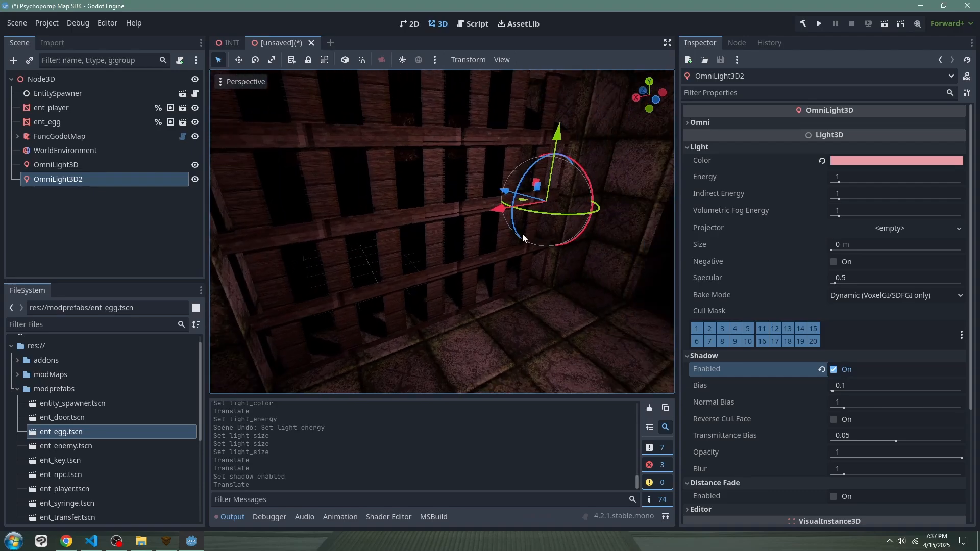
pyautogui.moveTo(495, 214); pyautogui.dragTo(585, 195)
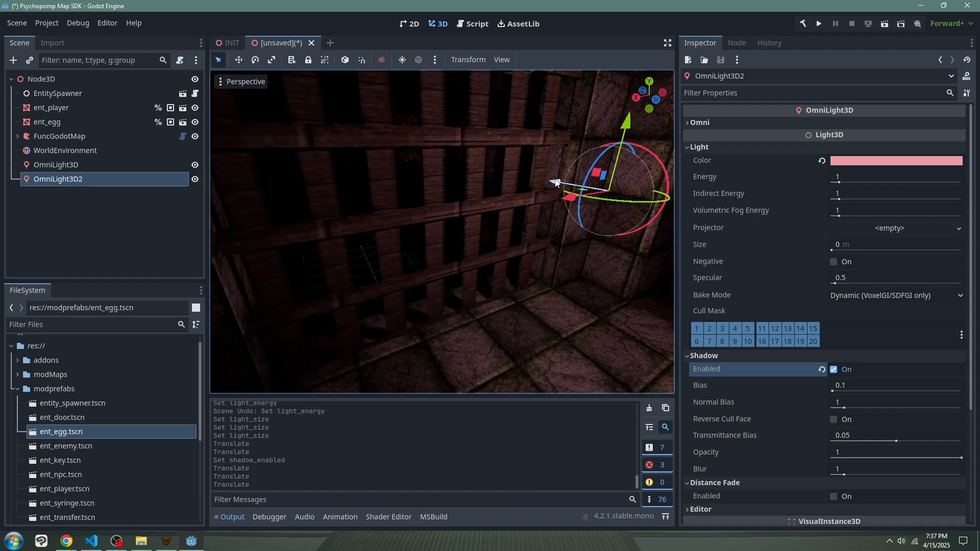
# - Move OmniLight3D2 along Z through the wooden grate into the space behind it
pyautogui.hotkey('ctrl', 's')
pyautogui.click(753, 94)
pyautogui.moveTo(559, 183); pyautogui.dragTo(415, 172)
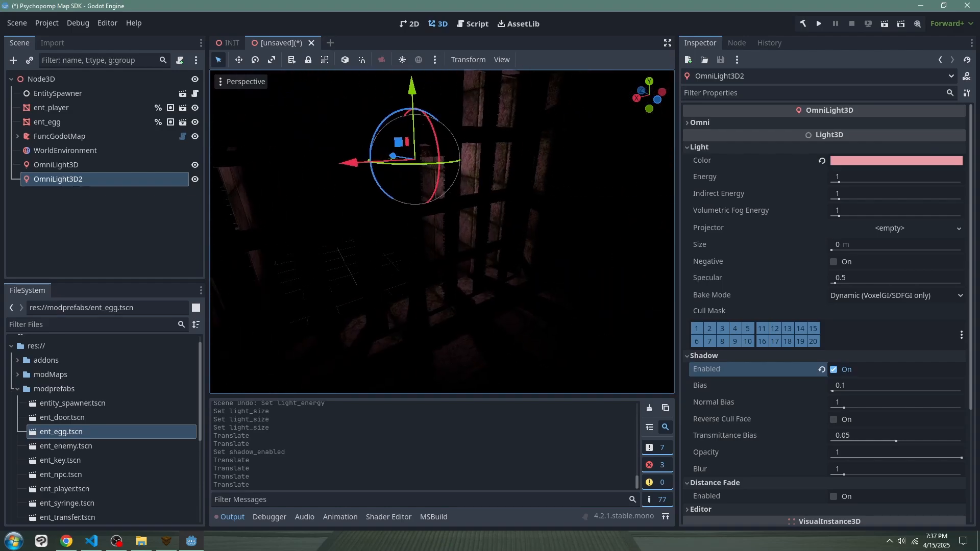
pyautogui.moveTo(415, 173); pyautogui.dragTo(312, 225, button='middle')
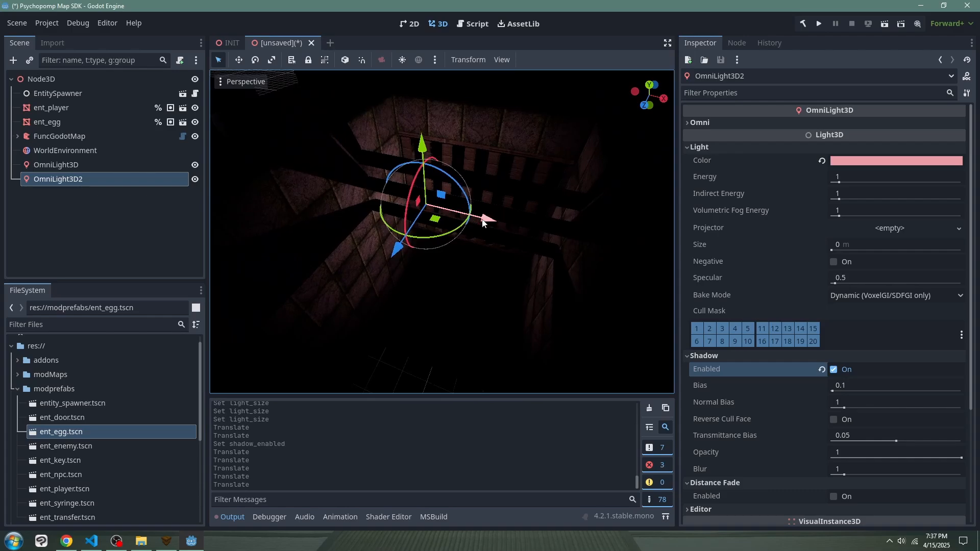
# - Center OmniLight3D2 along X behind the wooden grate and adjust its height
pyautogui.moveTo(483, 223); pyautogui.dragTo(548, 252)
pyautogui.moveTo(549, 253)
pyautogui.mouseDown(button='right')
pyautogui.moveTo(571, 260)
pyautogui.moveTo(526, 168)
pyautogui.moveTo(540, 240)
pyautogui.mouseUp(button='right')
pyautogui.press('w')
pyautogui.press('a')
pyautogui.moveTo(458, 200); pyautogui.dragTo(457, 240)
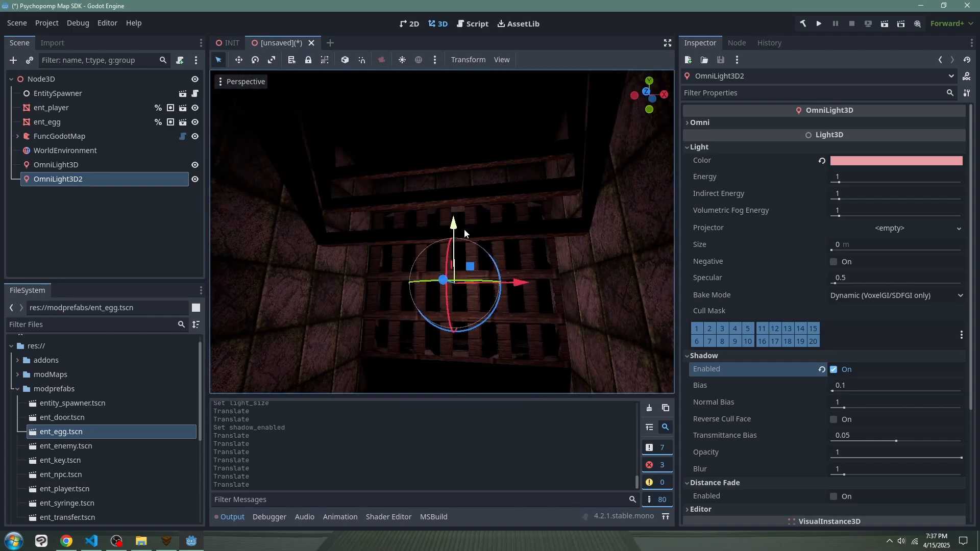
# - Pull OmniLight3D2 farther back from the wooden grate along Z and set its energy to about 1.376
pyautogui.moveTo(458, 240); pyautogui.dragTo(603, 285, button='right')
pyautogui.press('a')
pyautogui.moveTo(285, 224); pyautogui.dragTo(383, 212, button='right')
pyautogui.press('s')
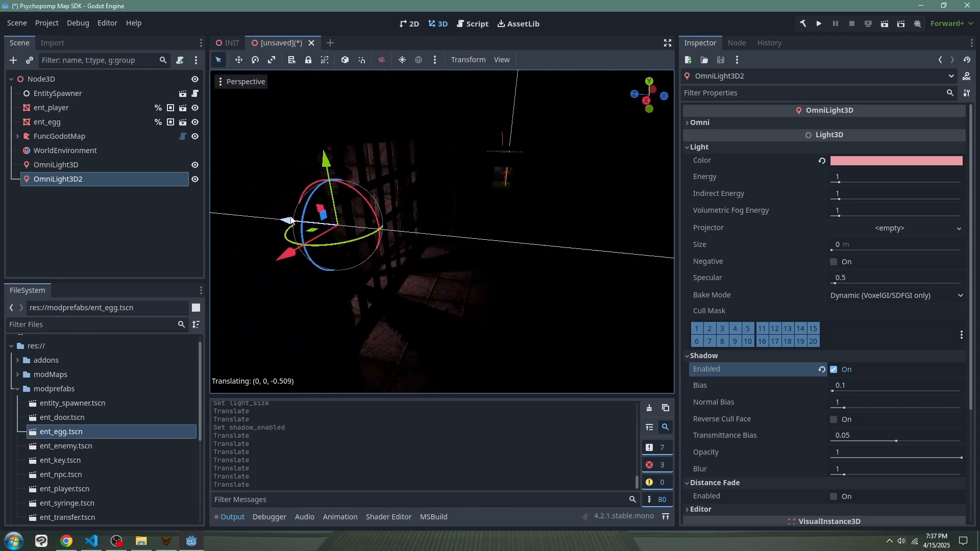
pyautogui.moveTo(291, 220); pyautogui.dragTo(264, 215)
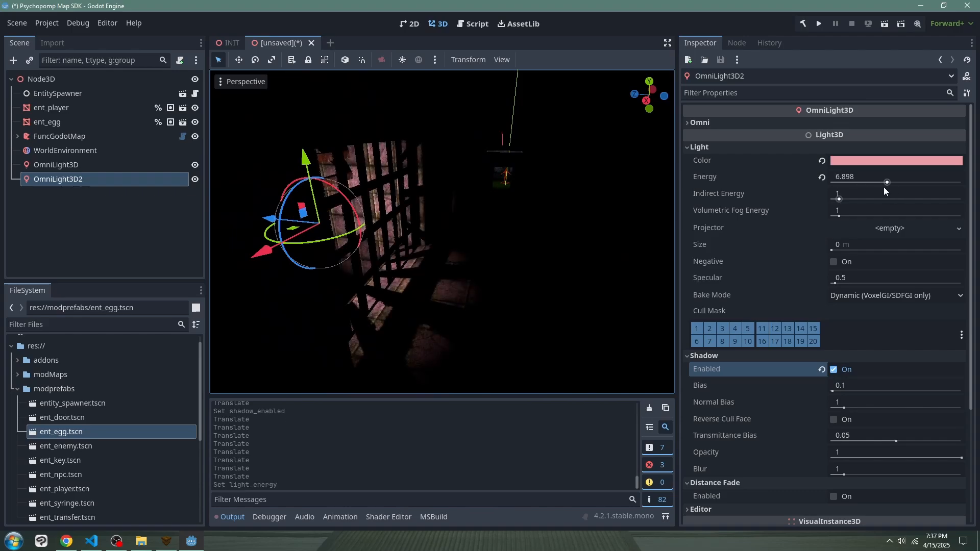
# - Duplicate OmniLight3D2 and move the copy out in front of the wooden grate, over the grass floor
pyautogui.press('a')
pyautogui.moveTo(511, 230); pyautogui.dragTo(449, 237, button='right')
pyautogui.press('d')
pyautogui.hotkey('ctrl', 'd')
pyautogui.moveTo(438, 253); pyautogui.dragTo(725, 401)
pyautogui.moveTo(511, 235); pyautogui.dragTo(459, 234, button='right')
pyautogui.moveTo(475, 227); pyautogui.dragTo(472, 272)
# - Disable shadows on OmniLight3D3 and set its light color to a pale blue-violet
pyautogui.click(786, 159)
pyautogui.click(837, 173)
pyautogui.click(817, 147)
pyautogui.click(895, 161)
pyautogui.click(890, 234)
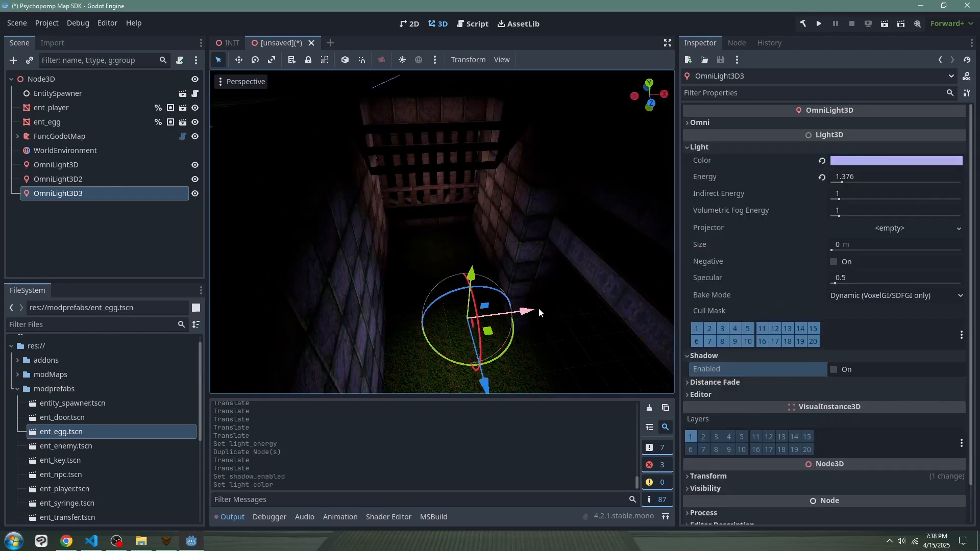
# - Shift OmniLight3D3 sideways along X and raise it about 2.1 units along Y
pyautogui.moveTo(530, 310); pyautogui.dragTo(629, 310)
pyautogui.moveTo(629, 310); pyautogui.dragTo(587, 286, button='right')
pyautogui.moveTo(565, 240); pyautogui.dragTo(556, 25)
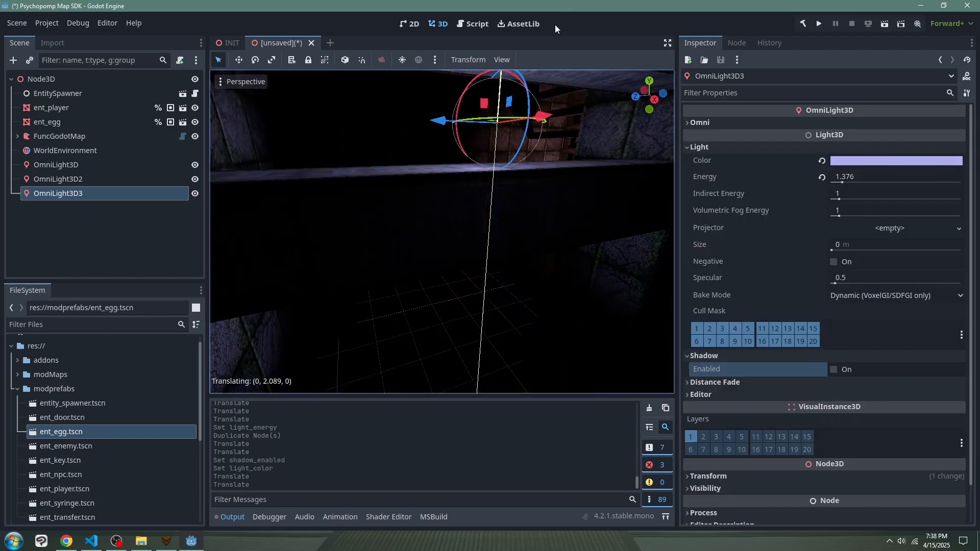
# - Duplicate OmniLight3D3 and move the copy beneath the beam in the stone corridor with the barred wall
pyautogui.moveTo(556, 25); pyautogui.dragTo(439, 240, button='right')
pyautogui.hotkey('ctrl', 'd')
pyautogui.moveTo(357, 332); pyautogui.dragTo(478, 265)
pyautogui.moveTo(441, 232); pyautogui.dragTo(556, 279, button='right')
pyautogui.moveTo(555, 280); pyautogui.dragTo(429, 248)
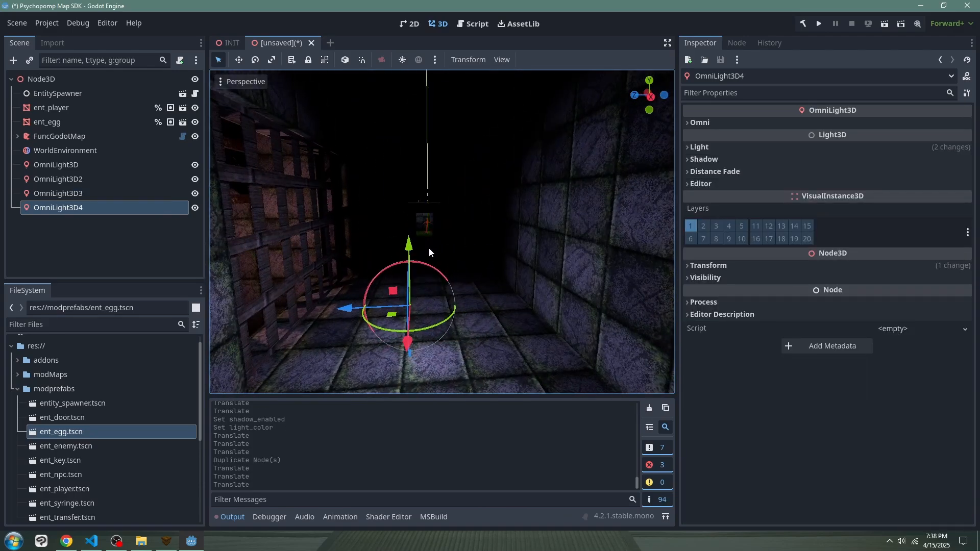
pyautogui.moveTo(429, 247); pyautogui.dragTo(439, 240, button='right')
pyautogui.moveTo(439, 240); pyautogui.dragTo(459, 252)
pyautogui.moveTo(460, 252); pyautogui.dragTo(546, 197, button='right')
pyautogui.moveTo(547, 197); pyautogui.dragTo(475, 195)
# - Try a crimson and a bluish-purple colour on OmniLight3D4
pyautogui.click(809, 146)
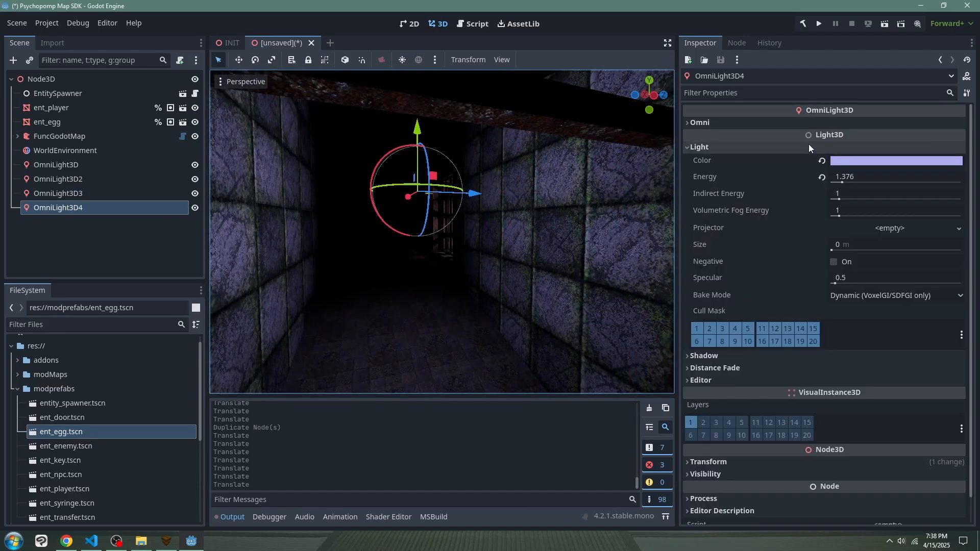
pyautogui.click(952, 162)
pyautogui.moveTo(876, 249); pyautogui.dragTo(485, 238)
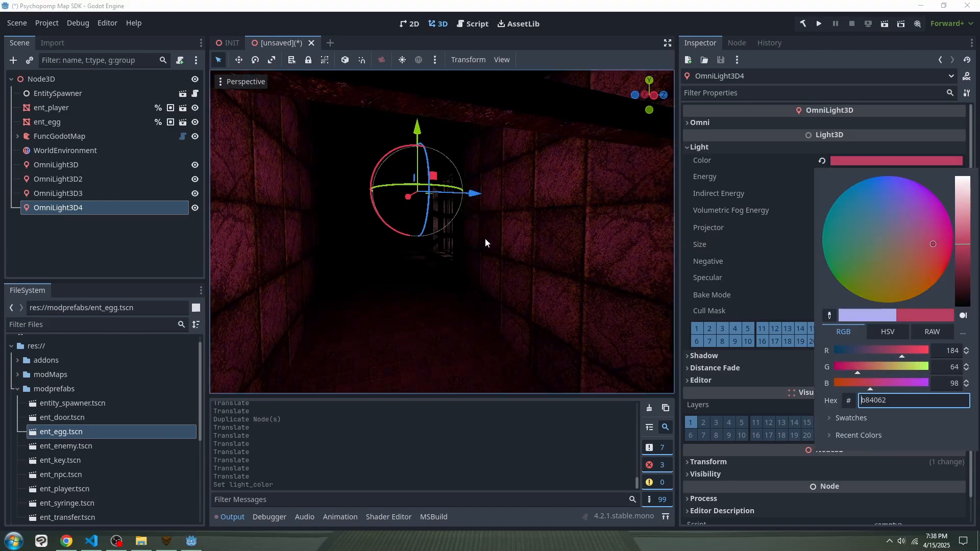
pyautogui.moveTo(485, 238); pyautogui.dragTo(541, 240, button='right')
pyautogui.click(896, 161)
pyautogui.click(908, 215)
# - Move OmniLight3D4 further along the corridor into the next unlit part of the map
pyautogui.moveTo(459, 230); pyautogui.dragTo(508, 234, button='right')
pyautogui.moveTo(507, 234); pyautogui.dragTo(500, 255)
pyautogui.moveTo(500, 255); pyautogui.dragTo(669, 254, button='right')
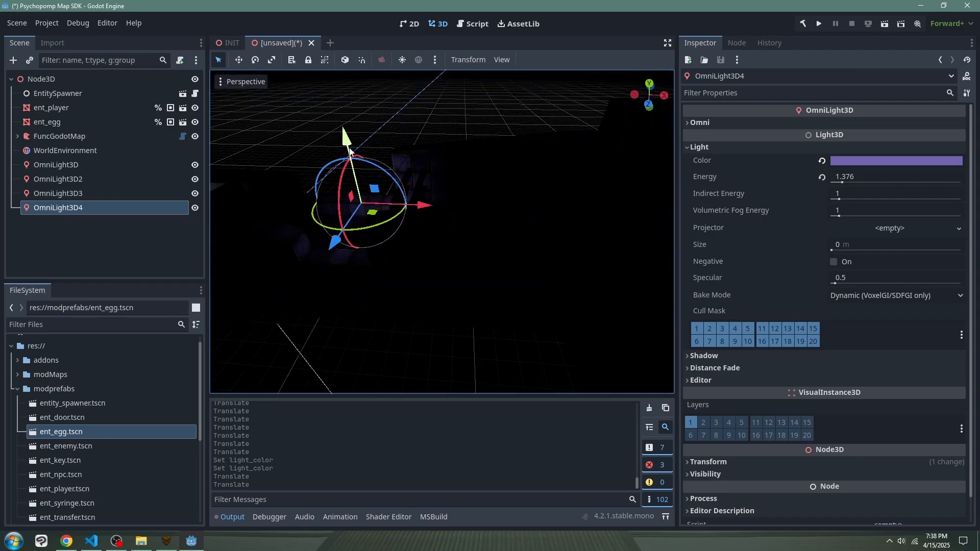
pyautogui.moveTo(350, 150); pyautogui.dragTo(428, 158, button='right')
# - Set OmniLight3D4's colour to violet and its energy to 3.391
pyautogui.click(869, 163)
pyautogui.click(813, 268)
pyautogui.moveTo(845, 177); pyautogui.dragTo(868, 176)
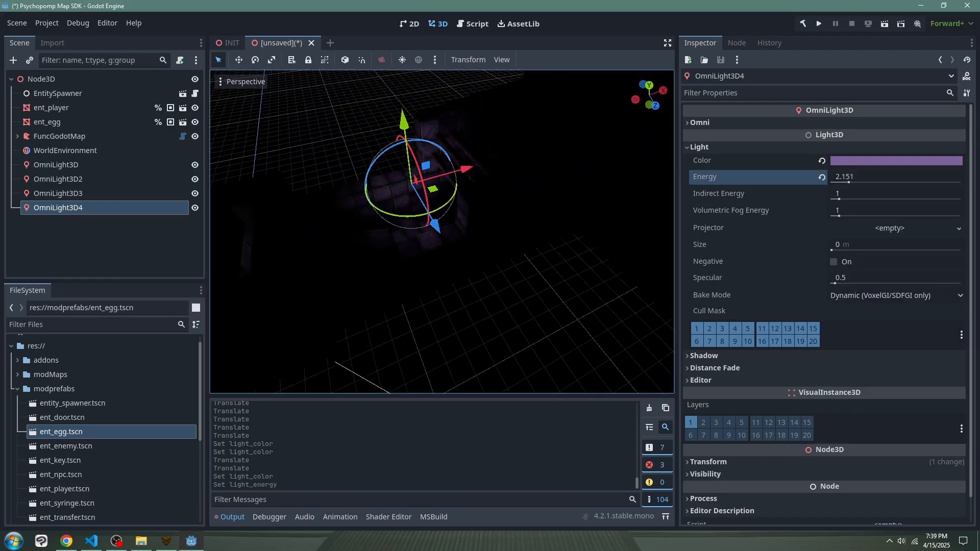
pyautogui.click(853, 162)
pyautogui.click(917, 187)
# - Duplicate OmniLight3D4 three times and spread the copies through the remaining unlit rooms, up to the yellow sphere
pyautogui.hotkey('ctrl', 'd')
pyautogui.moveTo(465, 171); pyautogui.dragTo(430, 196, button='right')
pyautogui.hotkey('ctrl', 'd')
pyautogui.hotkey('ctrl', 'd')
pyautogui.moveTo(429, 195); pyautogui.dragTo(488, 203)
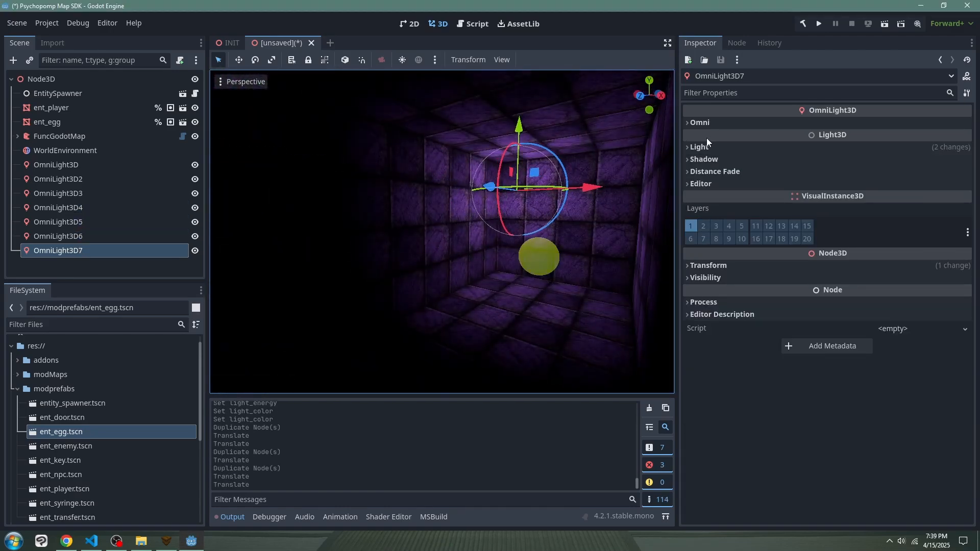
# - Set the colour of OmniLight3D7 in the end room to orange
pyautogui.click(699, 147)
pyautogui.click(899, 161)
pyautogui.moveTo(460, 230); pyautogui.dragTo(532, 232, button='right')
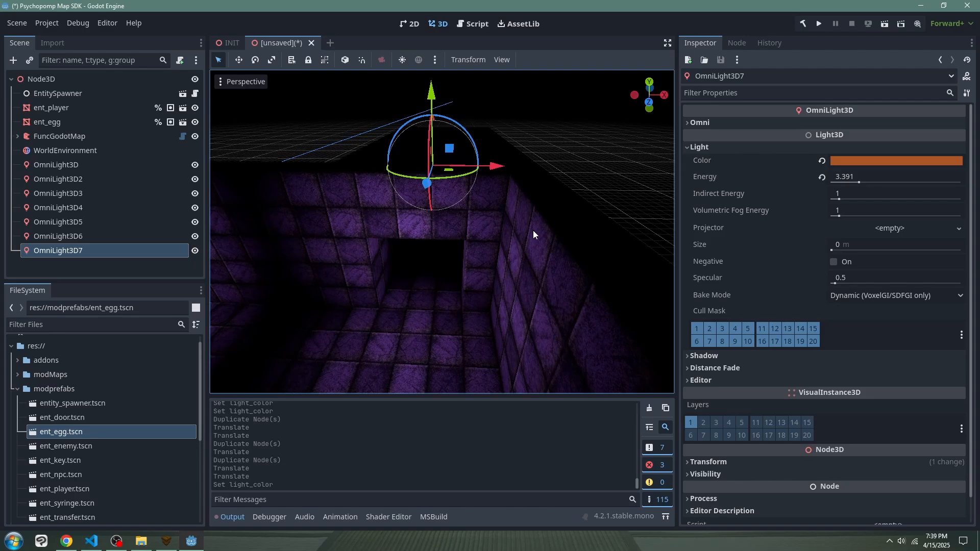
# - Place an ent_door.tscn instance under Node3D at the opening to the orange-lit room
pyautogui.moveTo(533, 230); pyautogui.dragTo(553, 151, button='right')
pyautogui.scroll(2, 553, 151)
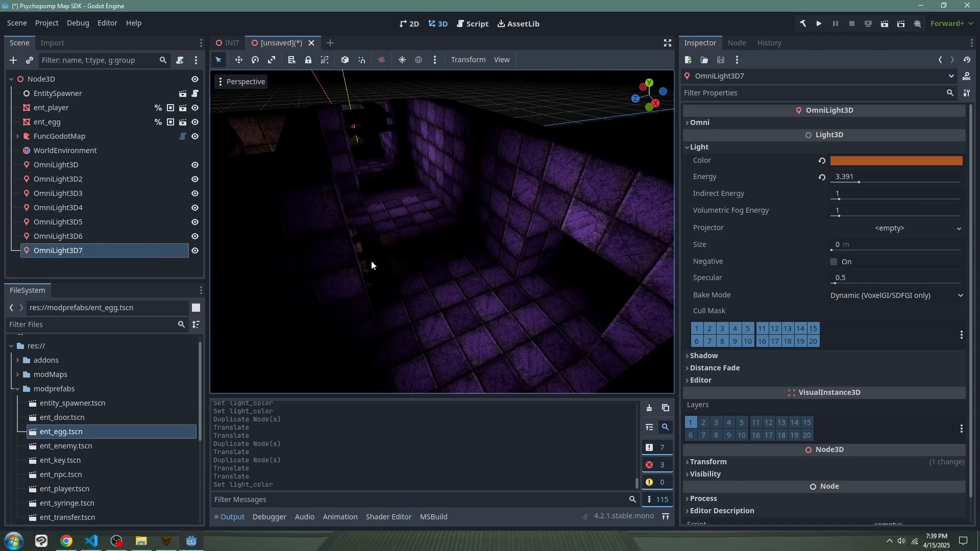
pyautogui.moveTo(371, 260); pyautogui.dragTo(197, 210, button='right')
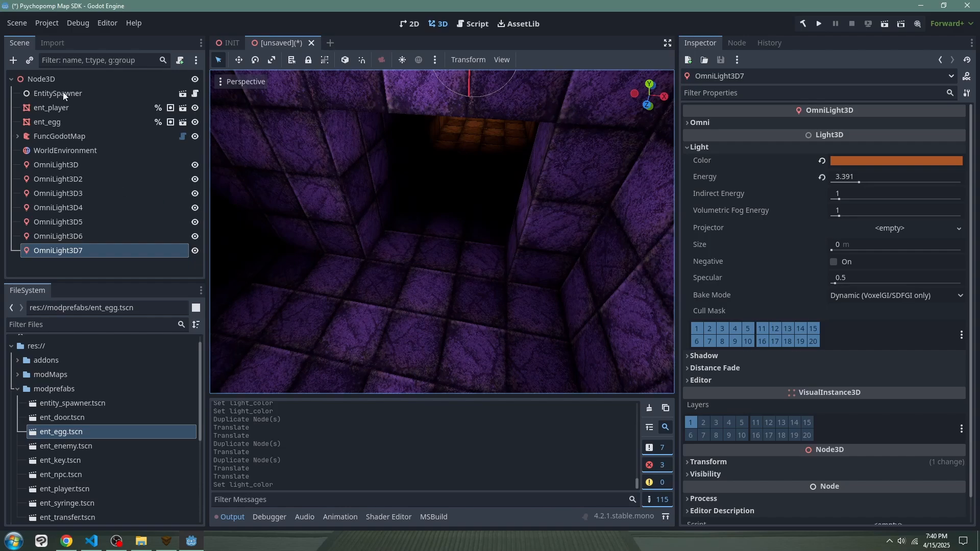
pyautogui.click(49, 78)
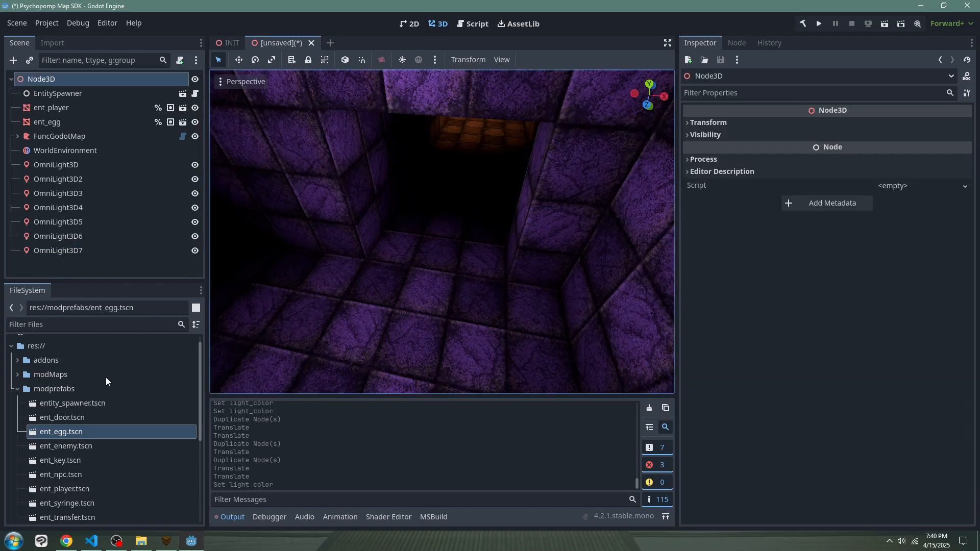
pyautogui.scroll(-1, 76, 393)
pyautogui.click(44, 365)
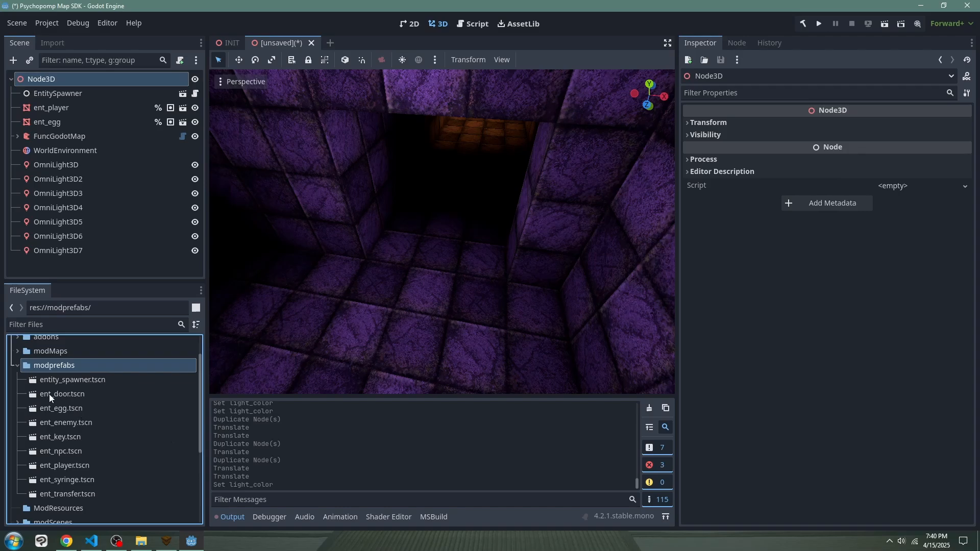
pyautogui.moveTo(49, 394); pyautogui.dragTo(448, 244)
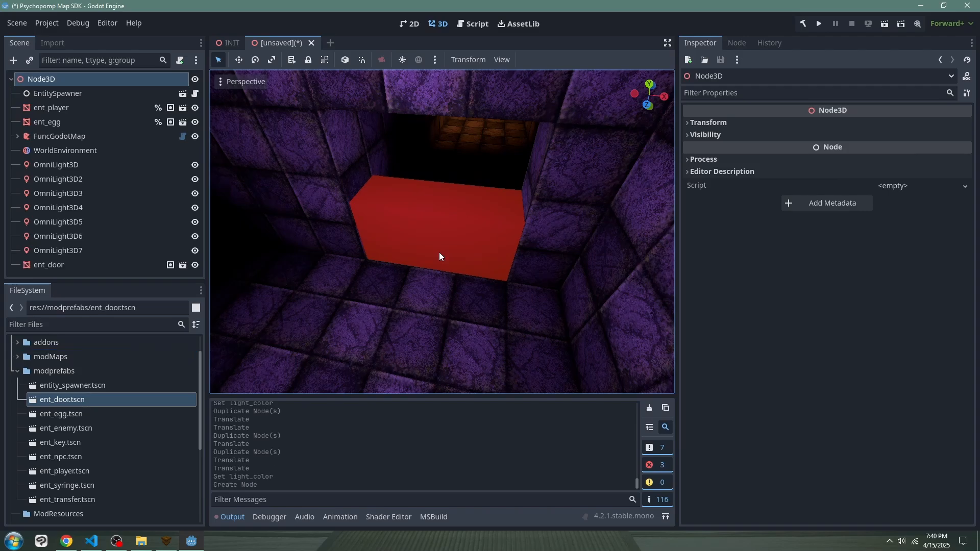
# - Raise ent_door and align it so that it fills the wall opening
pyautogui.click(137, 265)
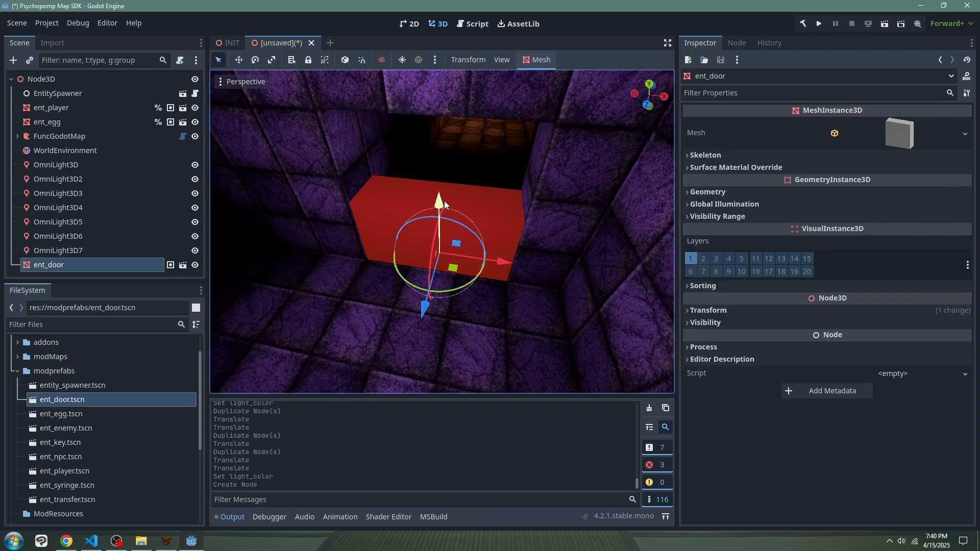
pyautogui.moveTo(444, 204); pyautogui.dragTo(469, 102)
pyautogui.moveTo(449, 167); pyautogui.dragTo(460, 110)
pyautogui.moveTo(461, 110); pyautogui.dragTo(404, 166, button='right')
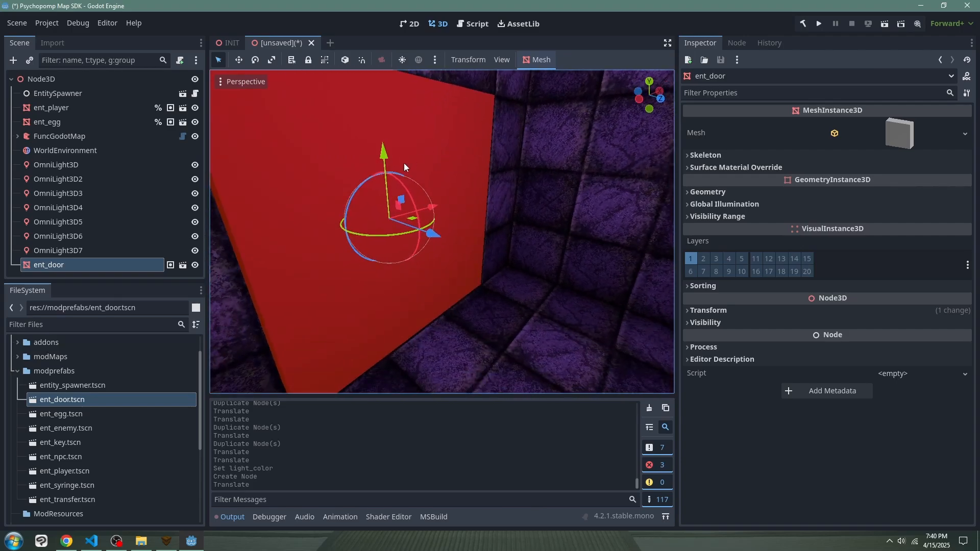
pyautogui.moveTo(431, 243); pyautogui.dragTo(421, 240)
pyautogui.moveTo(385, 164); pyautogui.dragTo(385, 159)
pyautogui.moveTo(385, 158); pyautogui.dragTo(357, 153, button='right')
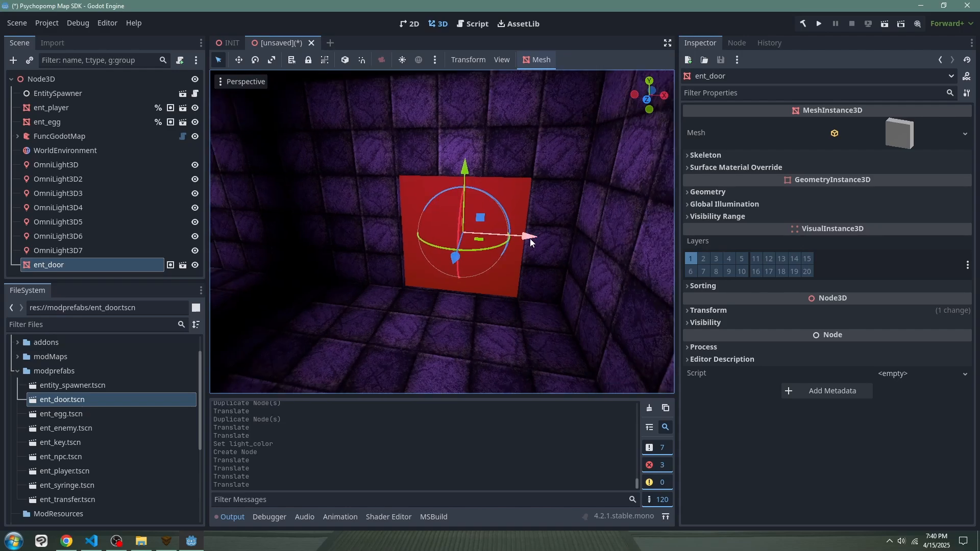
pyautogui.moveTo(530, 238); pyautogui.dragTo(529, 238)
pyautogui.moveTo(529, 238); pyautogui.dragTo(513, 259, button='middle')
pyautogui.moveTo(528, 238); pyautogui.dragTo(534, 227, button='right')
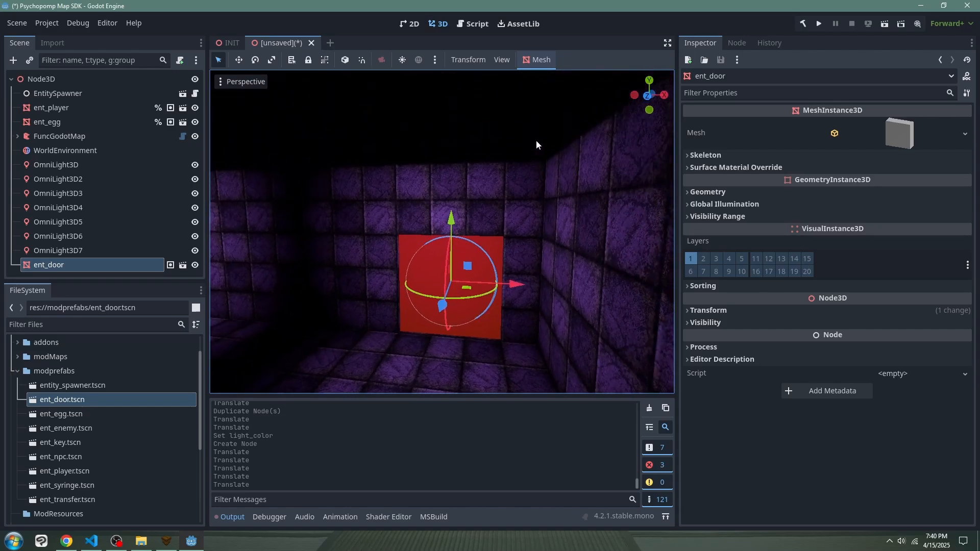
# - Place an ent_key.tscn instance on the floor of the dark room with grassy ground
pyautogui.click(536, 140)
pyautogui.moveTo(536, 140); pyautogui.dragTo(454, 215, button='right')
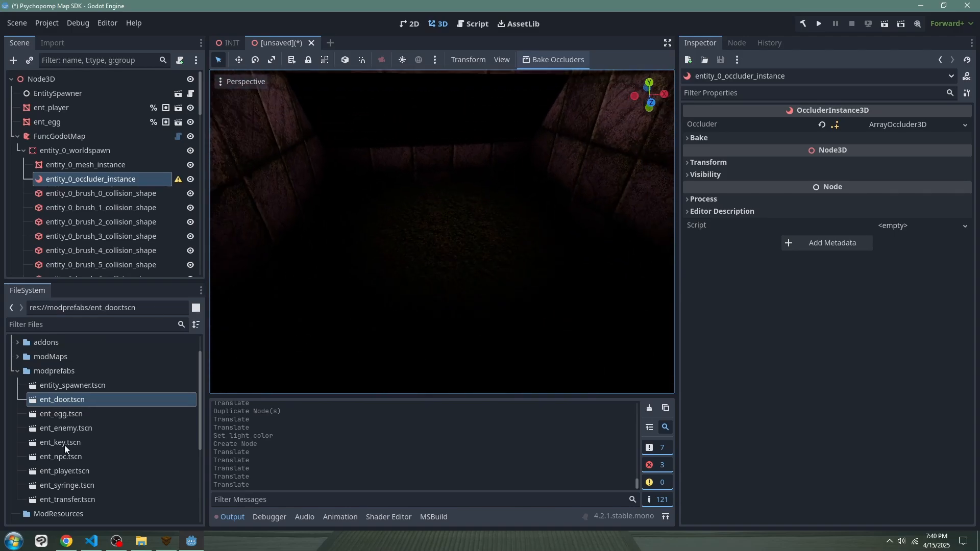
pyautogui.moveTo(60, 443); pyautogui.dragTo(448, 245)
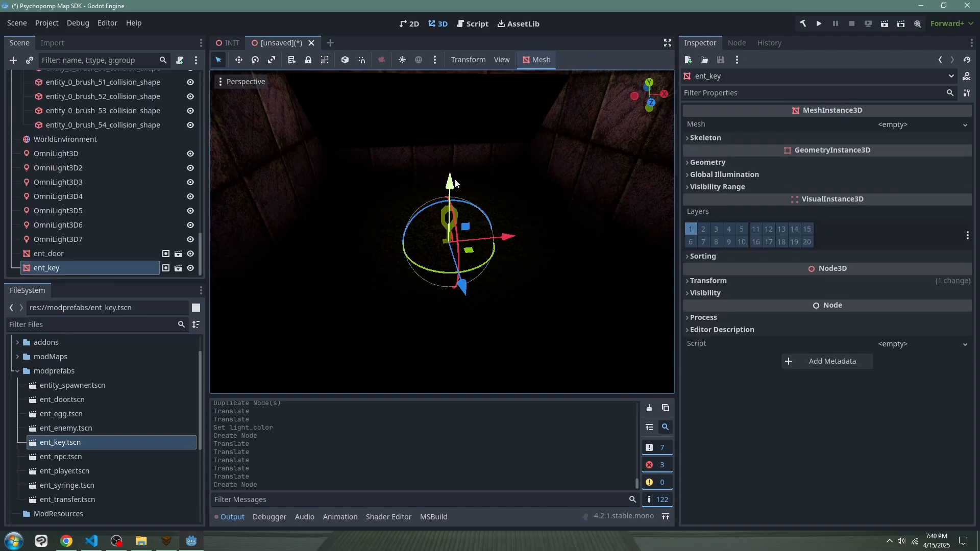
# - Raise ent_key above the floor and shift it sideways into place within the room
pyautogui.moveTo(450, 179); pyautogui.dragTo(462, 154)
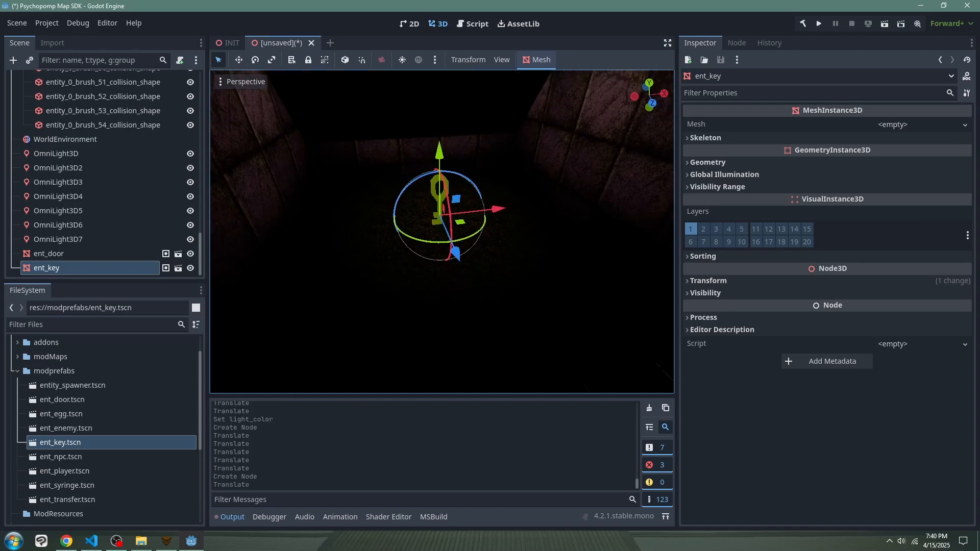
pyautogui.moveTo(463, 153); pyautogui.dragTo(556, 148, button='middle')
pyautogui.moveTo(463, 153); pyautogui.dragTo(434, 164, button='right')
pyautogui.moveTo(422, 239); pyautogui.dragTo(423, 215)
pyautogui.moveTo(479, 280); pyautogui.dragTo(423, 279)
pyautogui.moveTo(422, 279); pyautogui.dragTo(633, 224, button='right')
pyautogui.press('f')
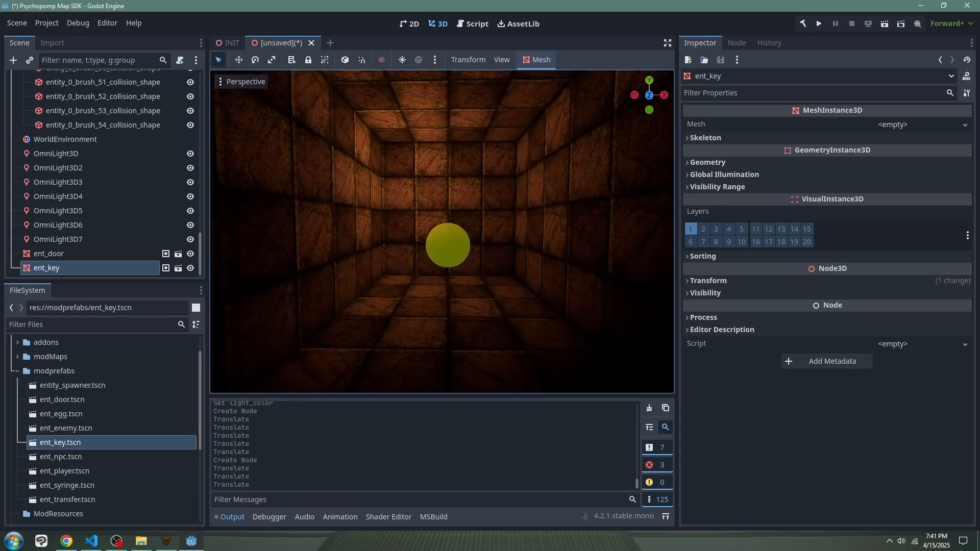
# - Clear the key selection and collapse the FuncGodotMap branch in the scene tree
pyautogui.moveTo(466, 221)
pyautogui.mouseDown(button='right')
pyautogui.moveTo(327, 261)
pyautogui.moveTo(306, 230)
pyautogui.moveTo(266, 265)
pyautogui.moveTo(347, 230)
pyautogui.moveTo(485, 261)
pyautogui.moveTo(673, 266)
pyautogui.moveTo(639, 256)
pyautogui.moveTo(487, 260)
pyautogui.moveTo(388, 245)
pyautogui.moveTo(368, 255)
pyautogui.moveTo(460, 270)
pyautogui.moveTo(424, 261)
pyautogui.moveTo(475, 257)
pyautogui.moveTo(357, 253)
pyautogui.moveTo(516, 248)
pyautogui.moveTo(520, 225)
pyautogui.moveTo(427, 168)
pyautogui.mouseUp(button='right')
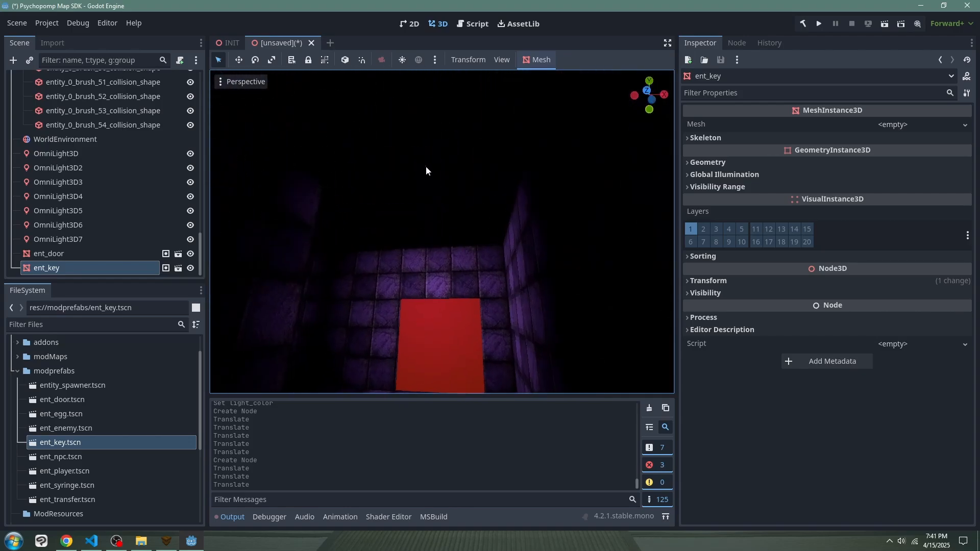
pyautogui.click(427, 168)
pyautogui.scroll(10, 102, 195)
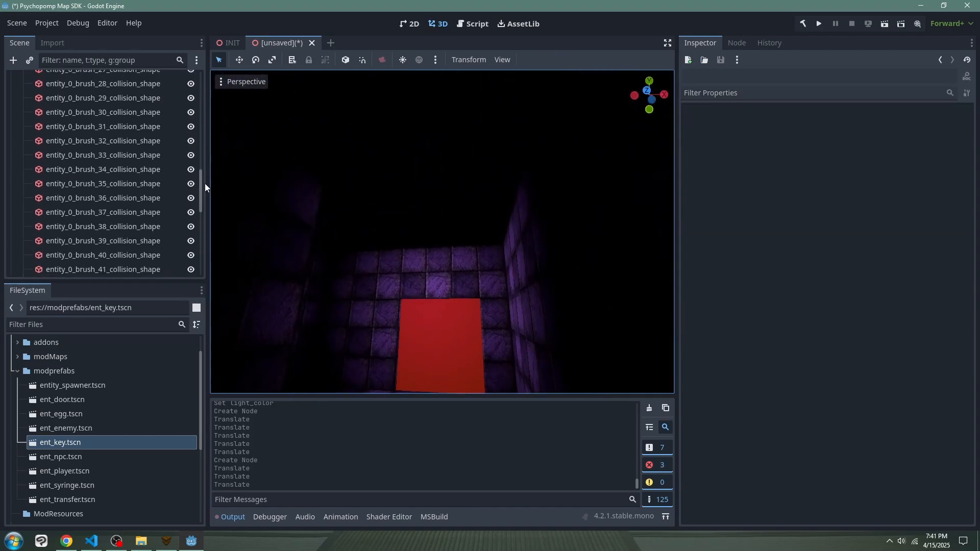
pyautogui.moveTo(200, 184); pyautogui.dragTo(197, 83)
pyautogui.click(17, 137)
# - Examine the lit map layout from outside the rooms
pyautogui.moveTo(439, 230); pyautogui.dragTo(403, 225, button='right')
pyautogui.press('s')
pyautogui.press('w')
pyautogui.press('w')
pyautogui.press('w')
pyautogui.press('s')
pyautogui.press('s')
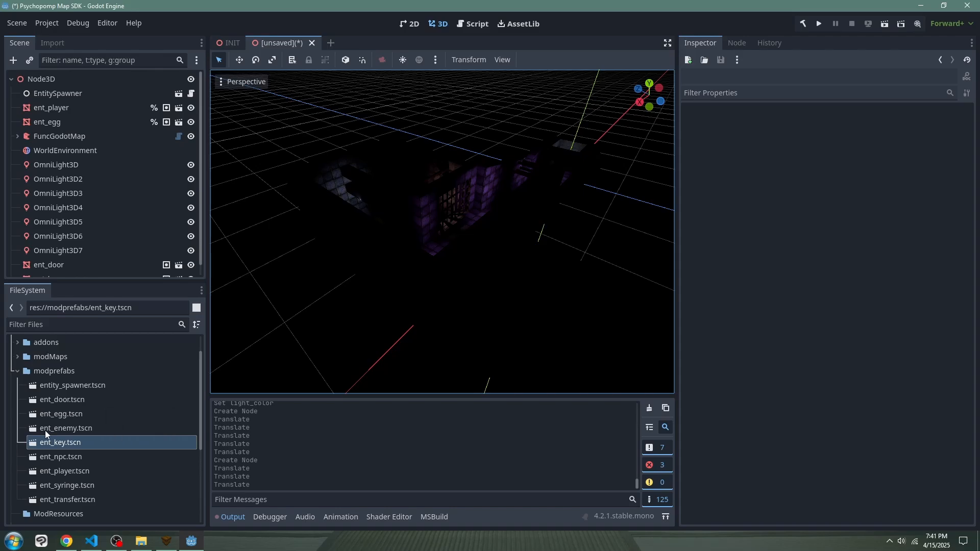
# - Try placing an ent_enemy.tscn instance on the grassy floor and undo the placement
pyautogui.moveTo(405, 295); pyautogui.dragTo(405, 295, button='right')
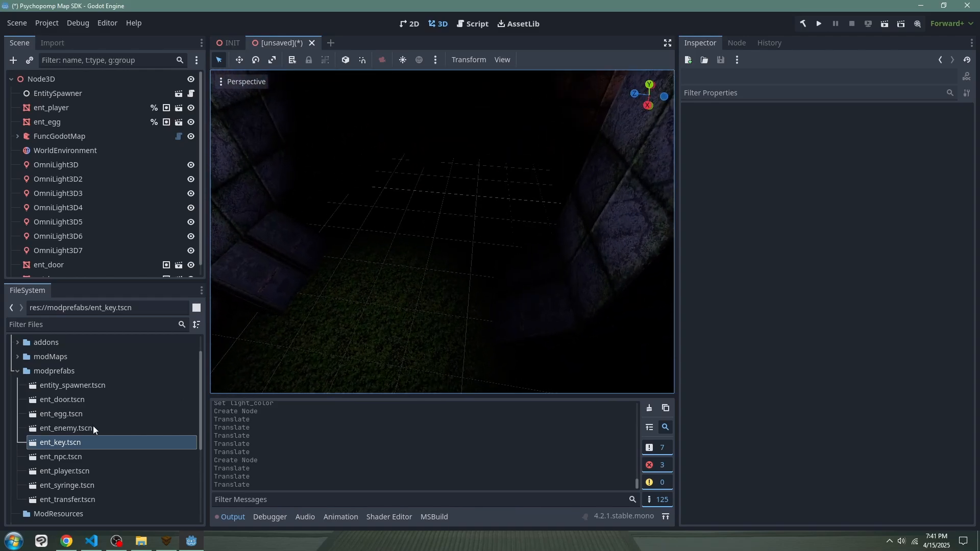
pyautogui.moveTo(93, 426); pyautogui.dragTo(428, 229)
pyautogui.hotkey('ctrl', 'z')
# - Add a NavigationRegion3D node as a child of Node3D
pyautogui.moveTo(451, 260); pyautogui.dragTo(438, 285, button='right')
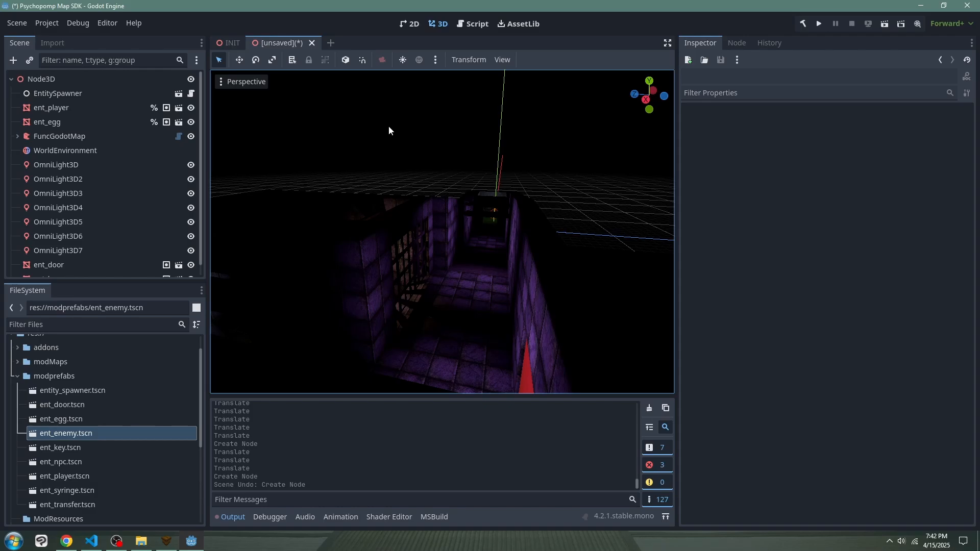
pyautogui.moveTo(388, 126); pyautogui.dragTo(385, 136, button='right')
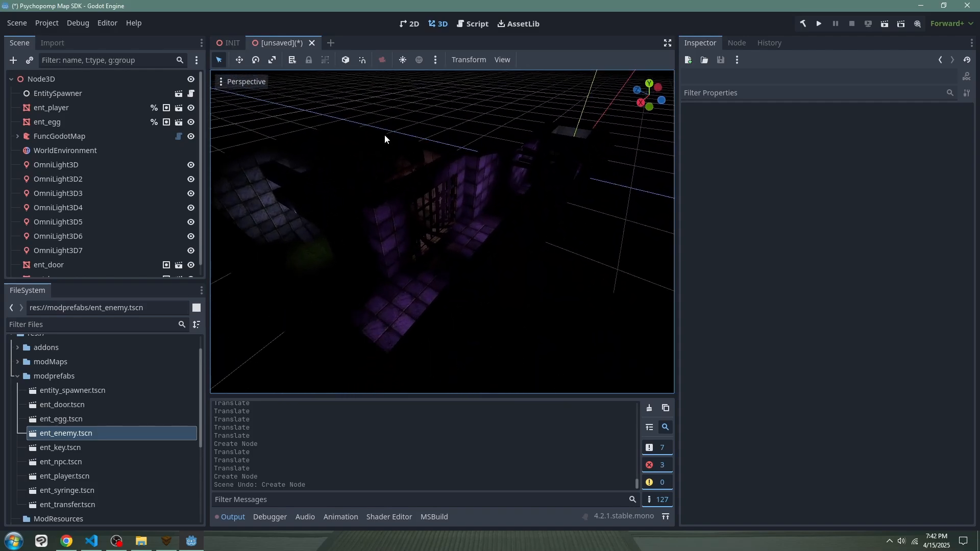
pyautogui.moveTo(385, 136); pyautogui.dragTo(385, 136, button='right')
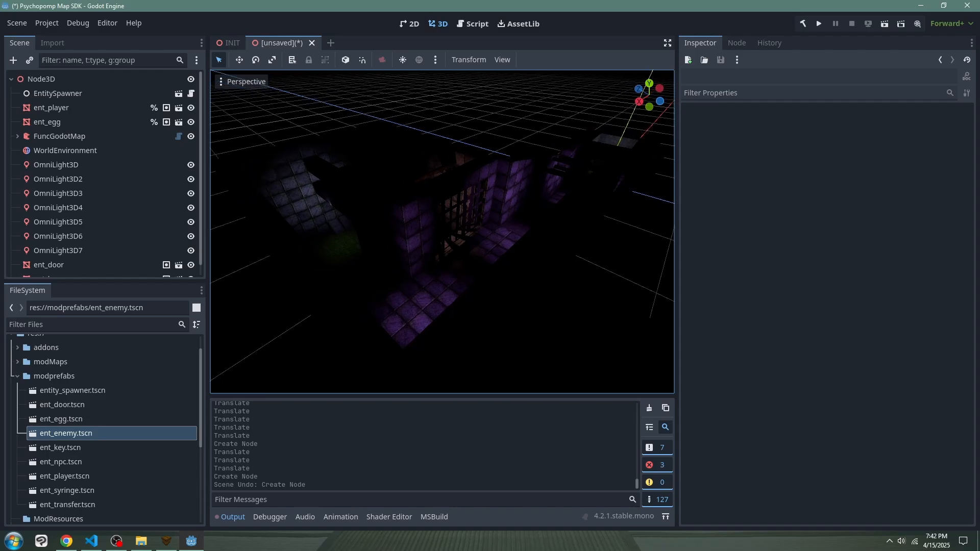
pyautogui.rightClick(43, 79)
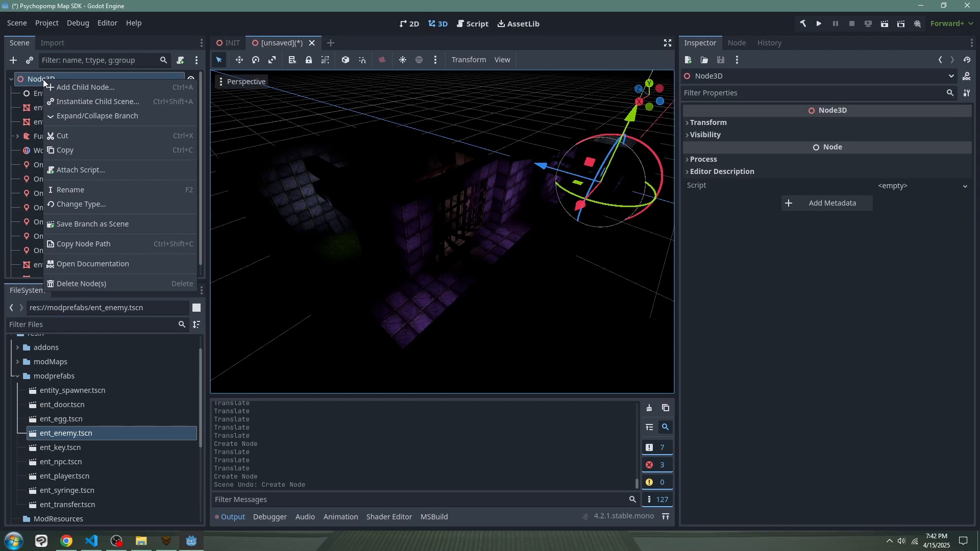
pyautogui.click(58, 88)
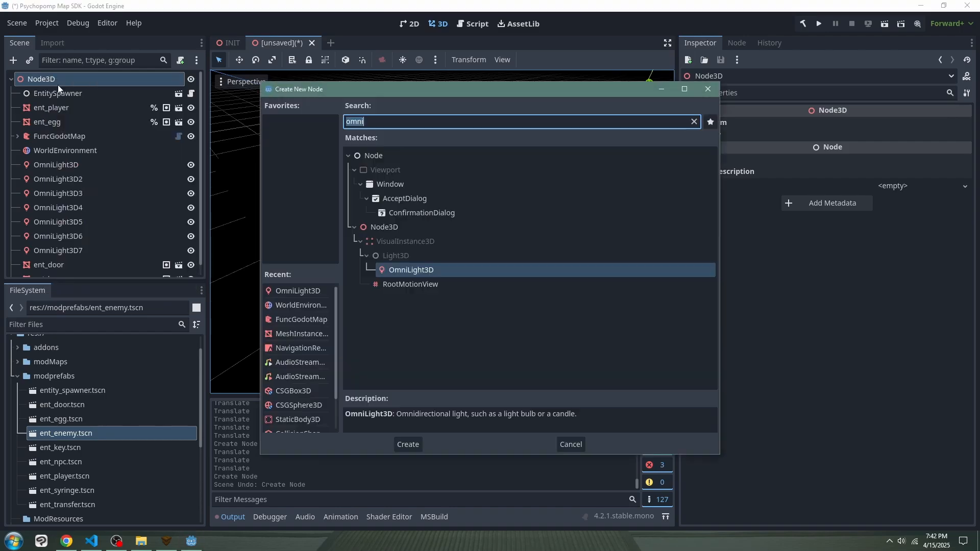
pyautogui.write('region')
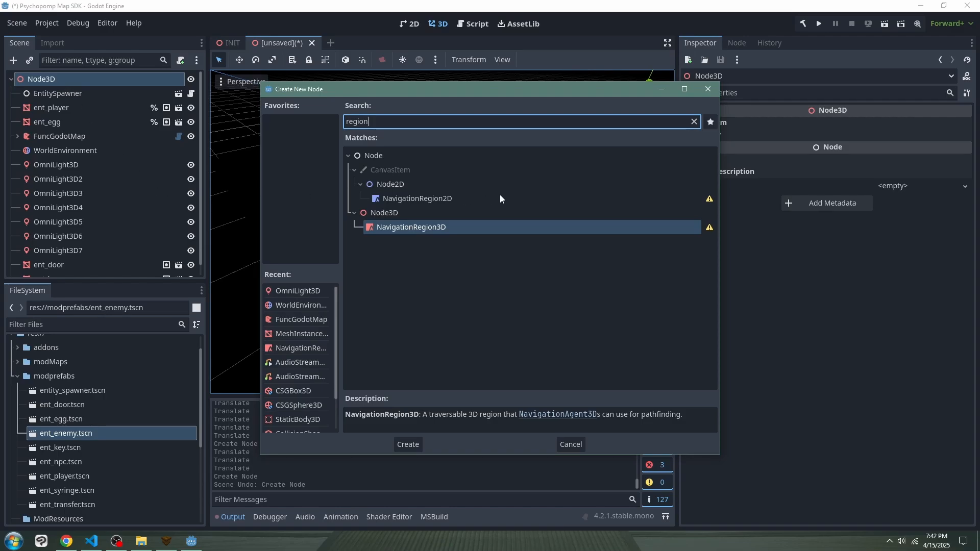
pyautogui.doubleClick(402, 228)
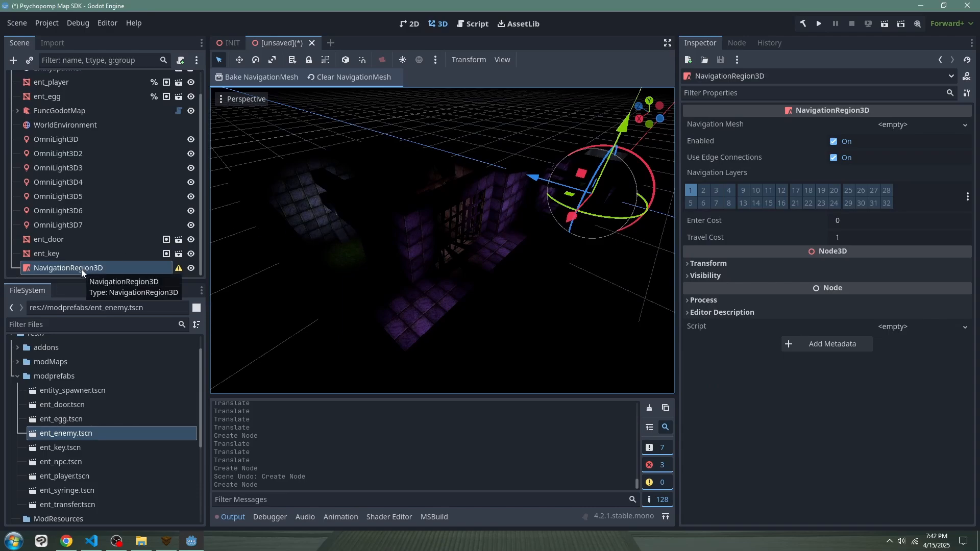
# - Move NavigationRegion3D above FuncGodotMap in the scene tree and make FuncGodotMap its child
pyautogui.moveTo(81, 269); pyautogui.dragTo(97, 115)
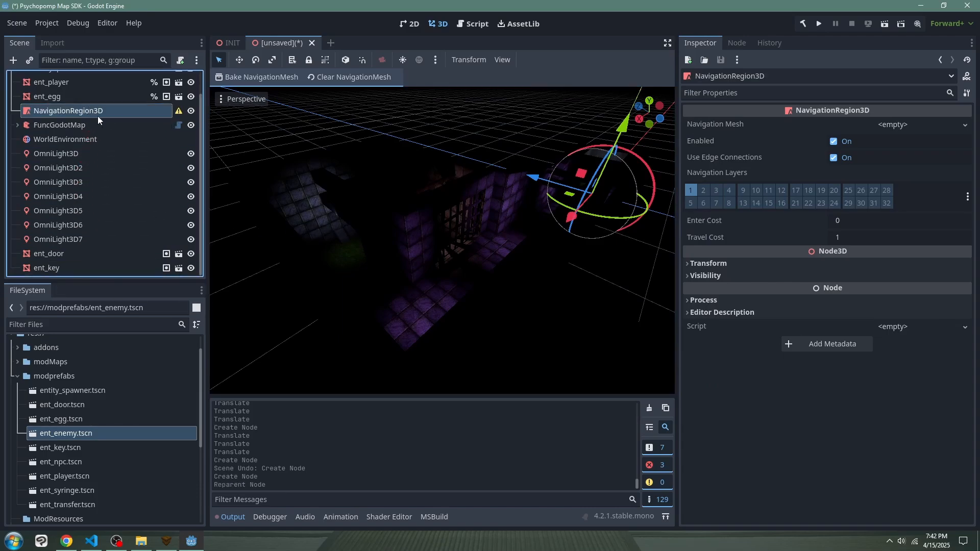
pyautogui.moveTo(494, 304); pyautogui.dragTo(491, 342, button='right')
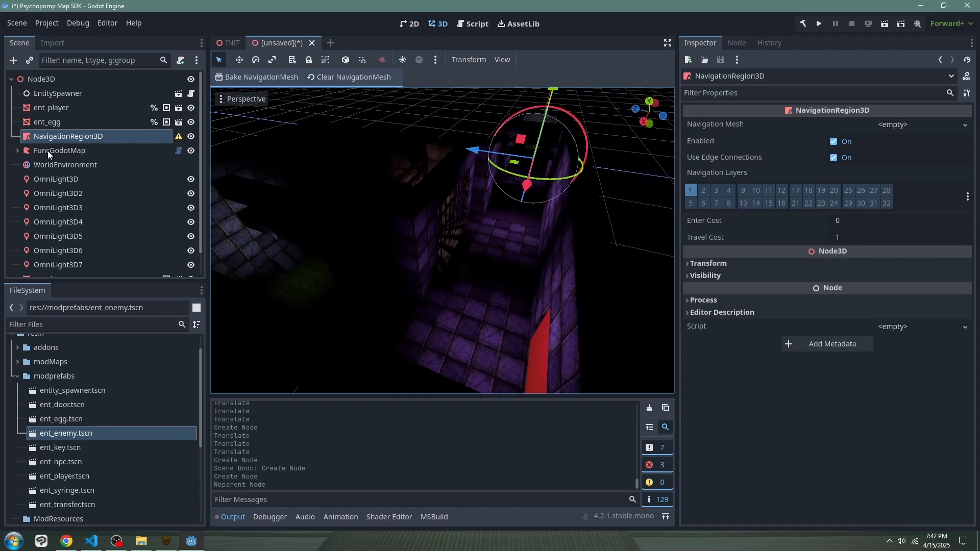
pyautogui.click(47, 151)
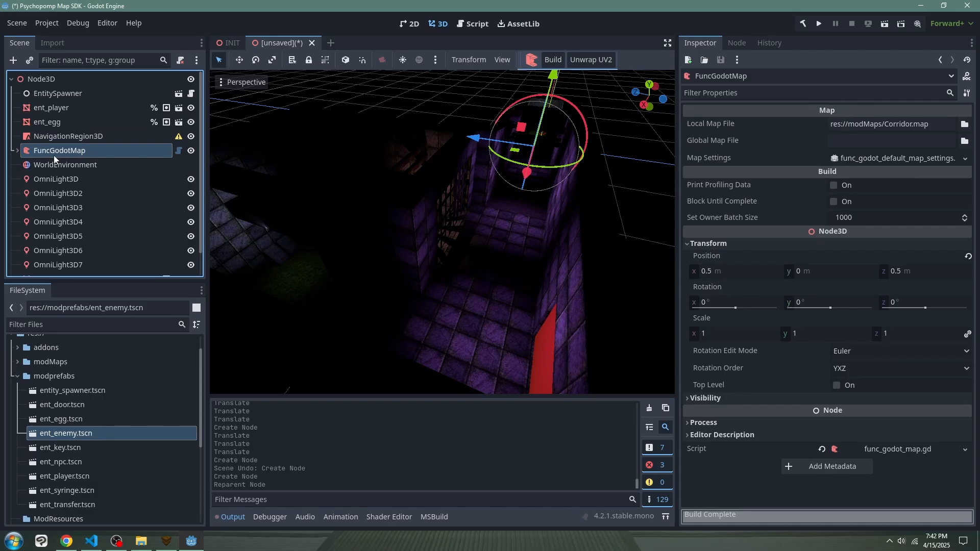
pyautogui.moveTo(42, 149); pyautogui.dragTo(67, 137)
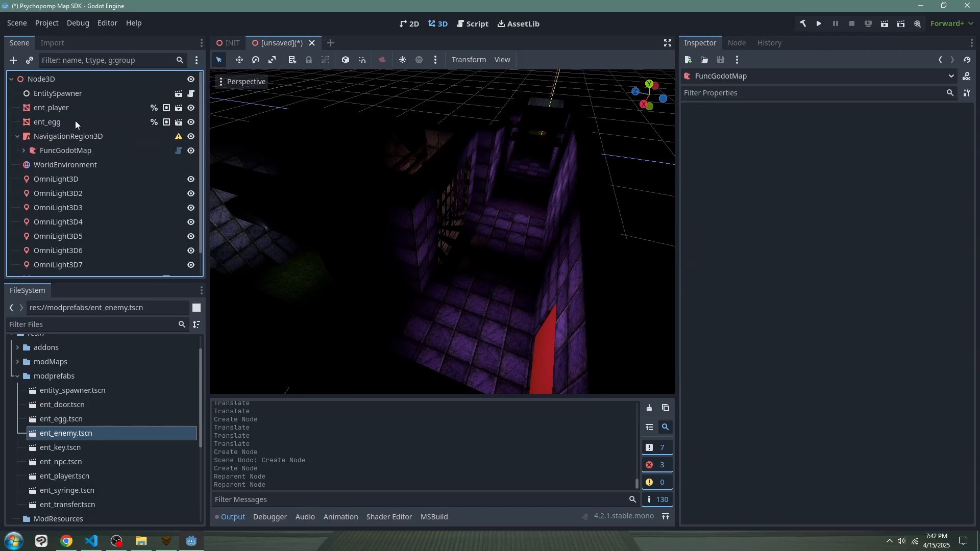
# - Assign a new NavigationMesh to NavigationRegion3D and bake it
pyautogui.click(80, 137)
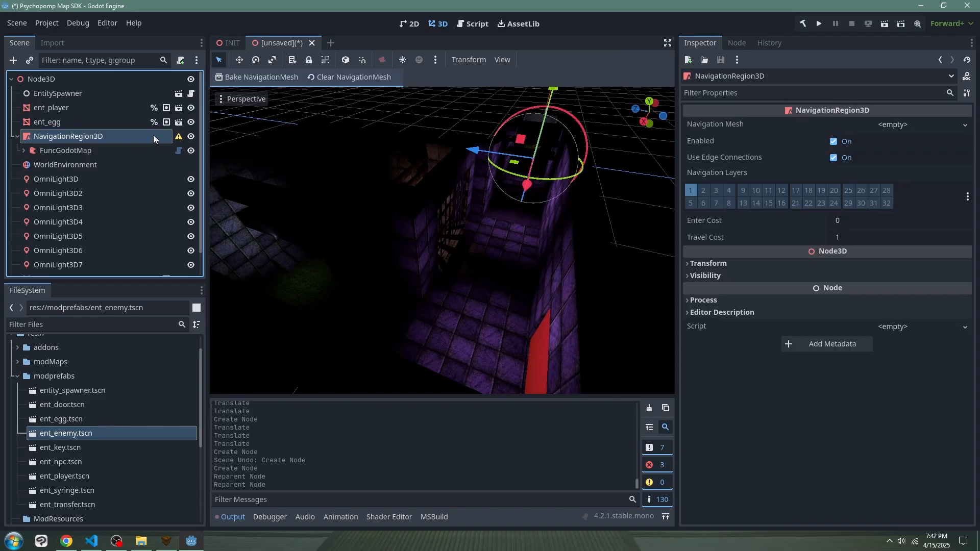
pyautogui.click(911, 127)
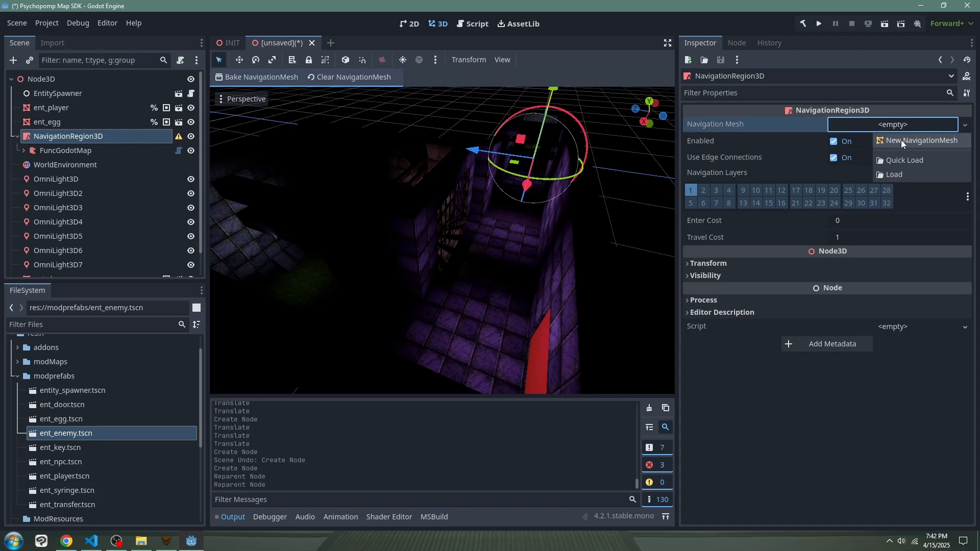
pyautogui.click(902, 141)
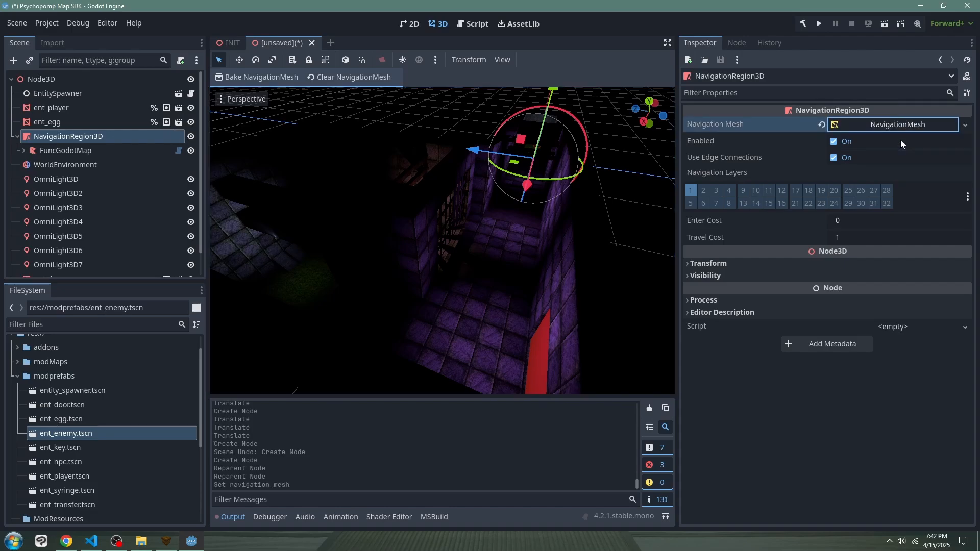
pyautogui.click(267, 77)
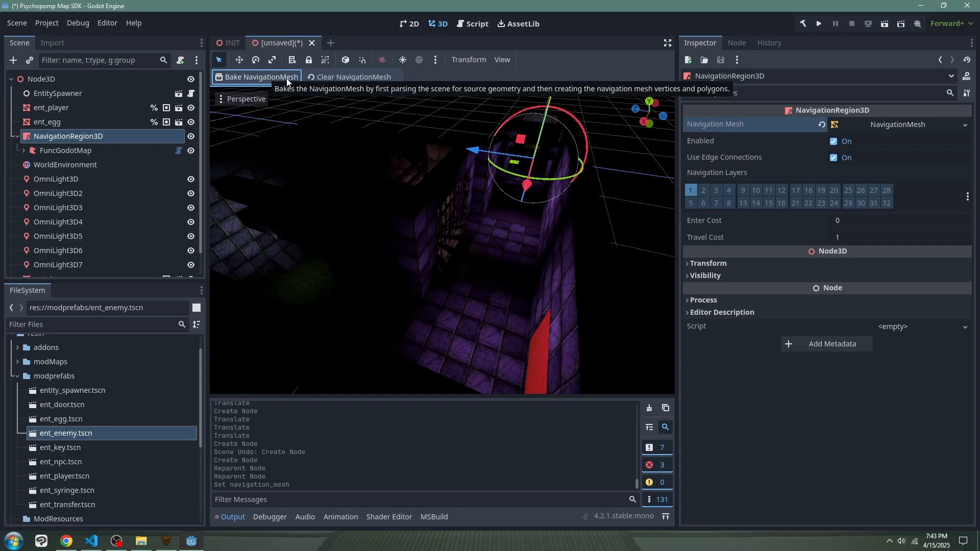
pyautogui.moveTo(439, 235); pyautogui.dragTo(440, 234, button='right')
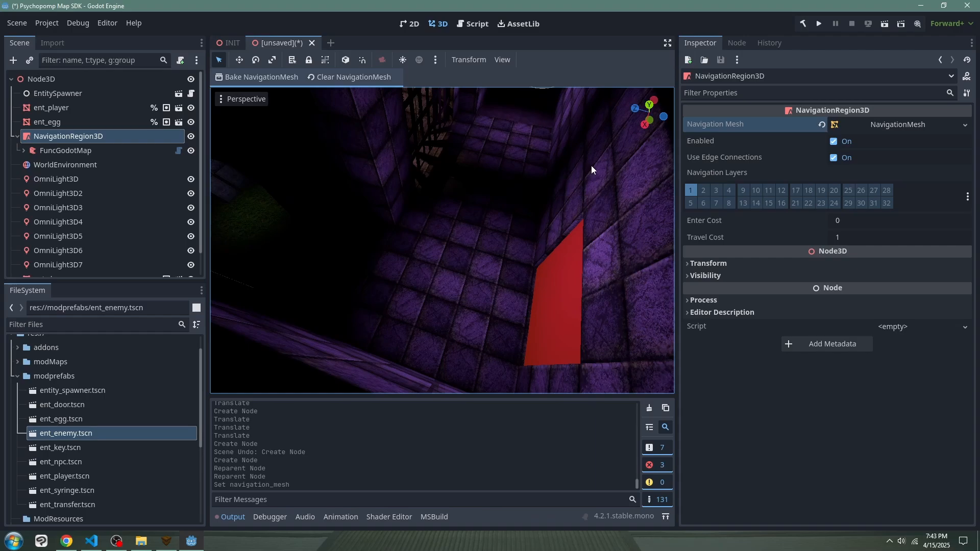
# - Rebuild the FuncGodotMap geometry from Corridor.map under NavigationRegion3D
pyautogui.click(23, 151)
pyautogui.click(25, 152)
pyautogui.moveTo(495, 117); pyautogui.dragTo(553, 77, button='middle')
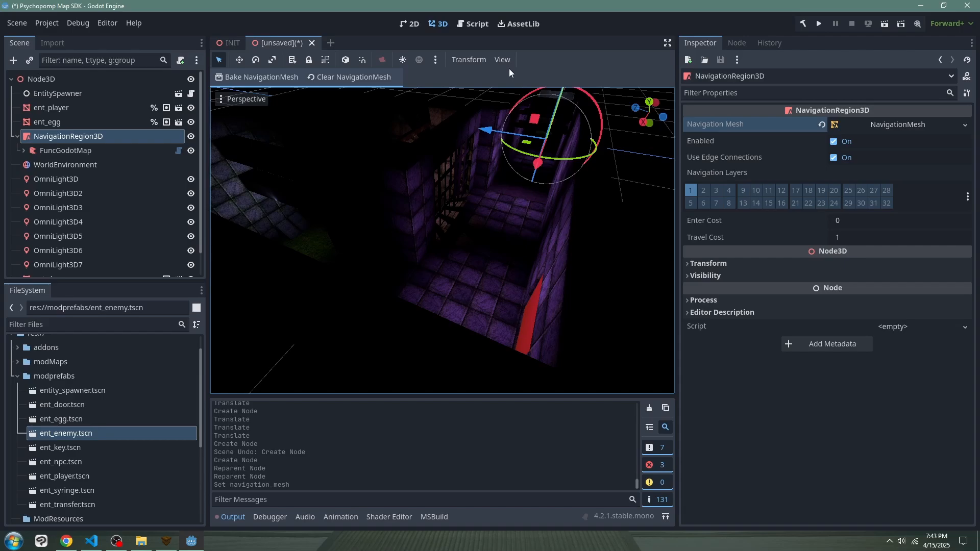
pyautogui.click(23, 149)
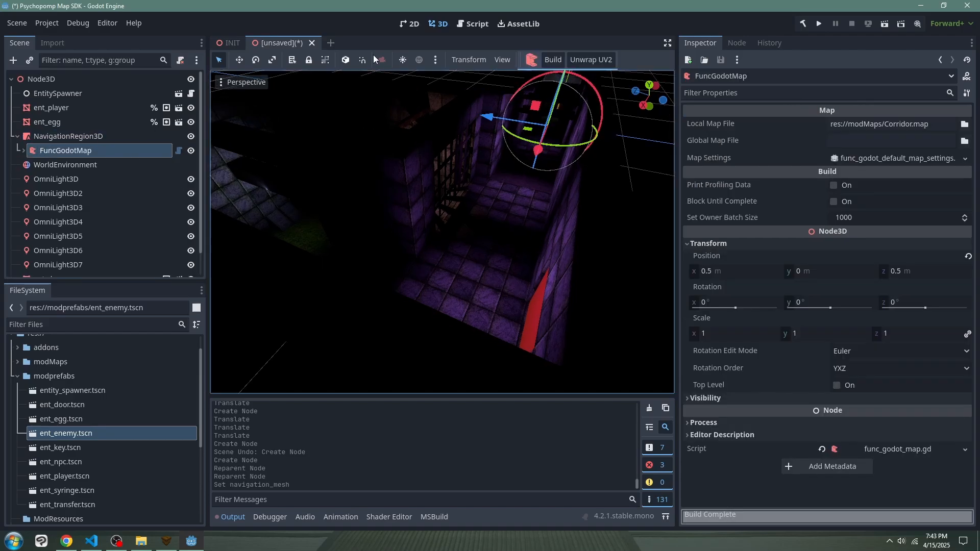
pyautogui.click(546, 59)
# - Bake the navigation mesh of NavigationRegion3D again and inspect its coverage of the room floors
pyautogui.click(89, 136)
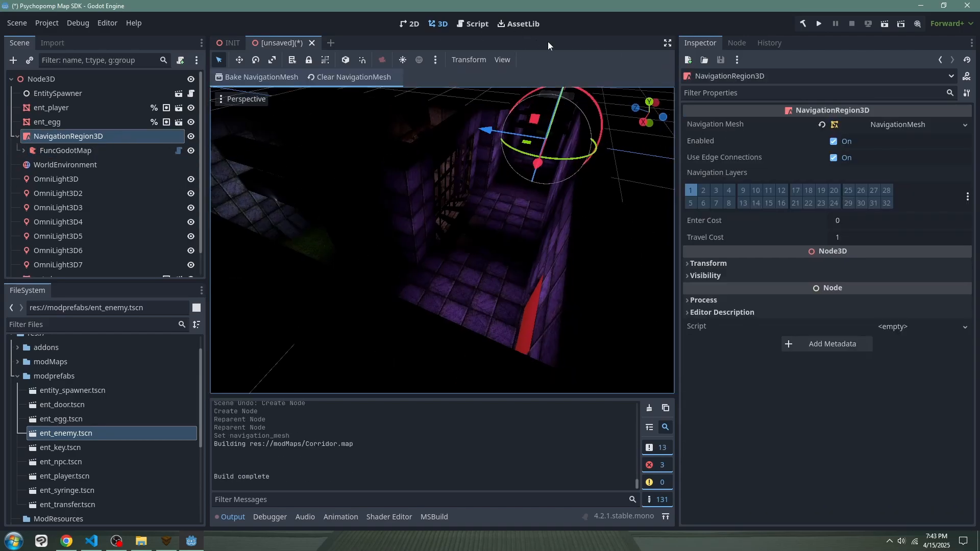
pyautogui.click(312, 76)
pyautogui.click(239, 76)
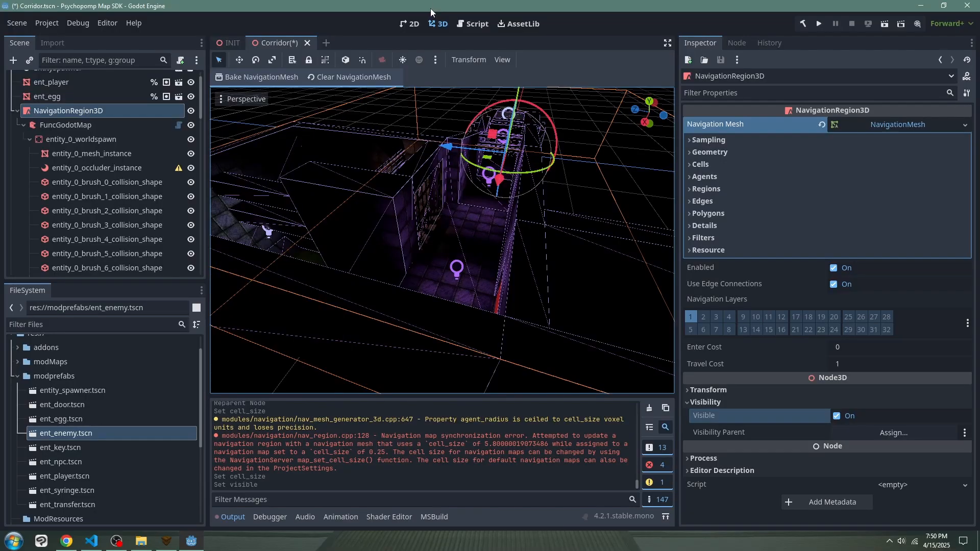
pyautogui.keyDown('shift'); pyautogui.moveTo(473, 151); pyautogui.dragTo(470, 172, button='middle'); pyautogui.keyUp('shift')
pyautogui.moveTo(442, 240); pyautogui.dragTo(436, 240, button='right')
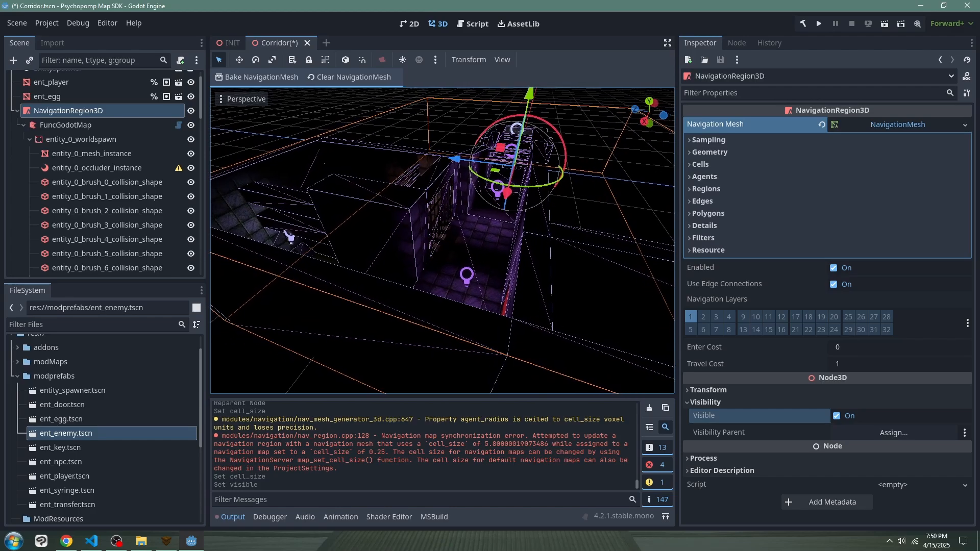
pyautogui.click(243, 79)
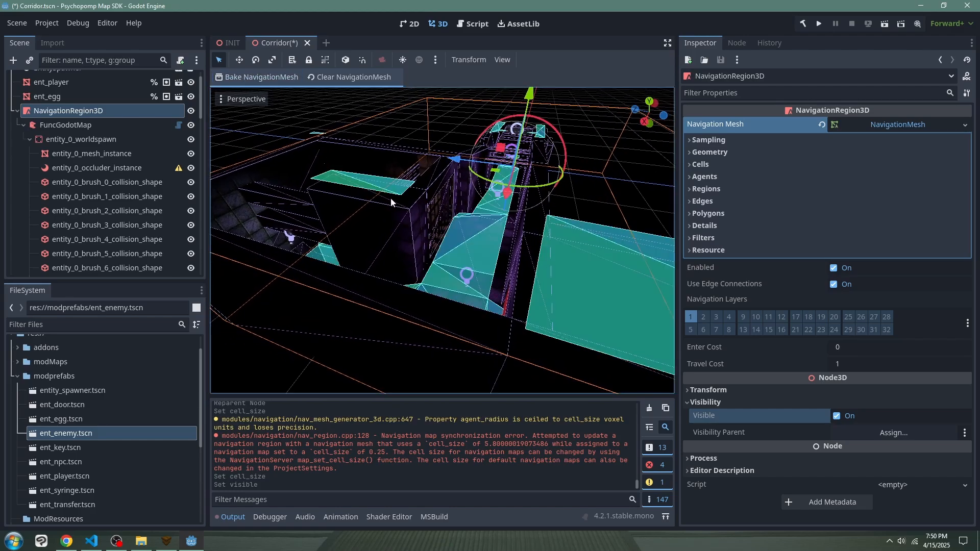
pyautogui.moveTo(390, 198)
pyautogui.mouseDown(button='right')
pyautogui.moveTo(348, 219)
pyautogui.moveTo(332, 194)
pyautogui.moveTo(313, 191)
pyautogui.moveTo(349, 200)
pyautogui.moveTo(385, 193)
pyautogui.mouseUp(button='right')
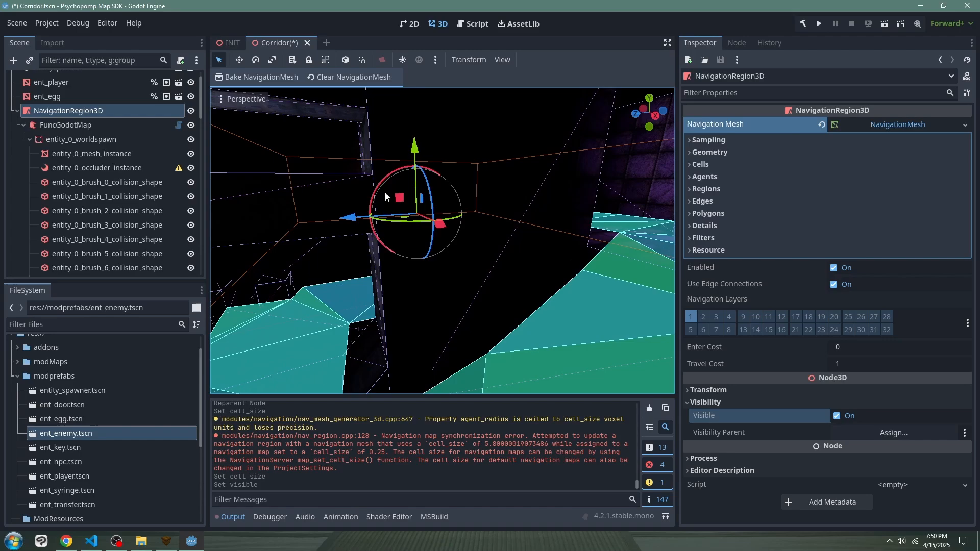
# - Hide the viewport gizmos and place an ent_enemy.tscn instance on the floor in front of the key
pyautogui.click(228, 100)
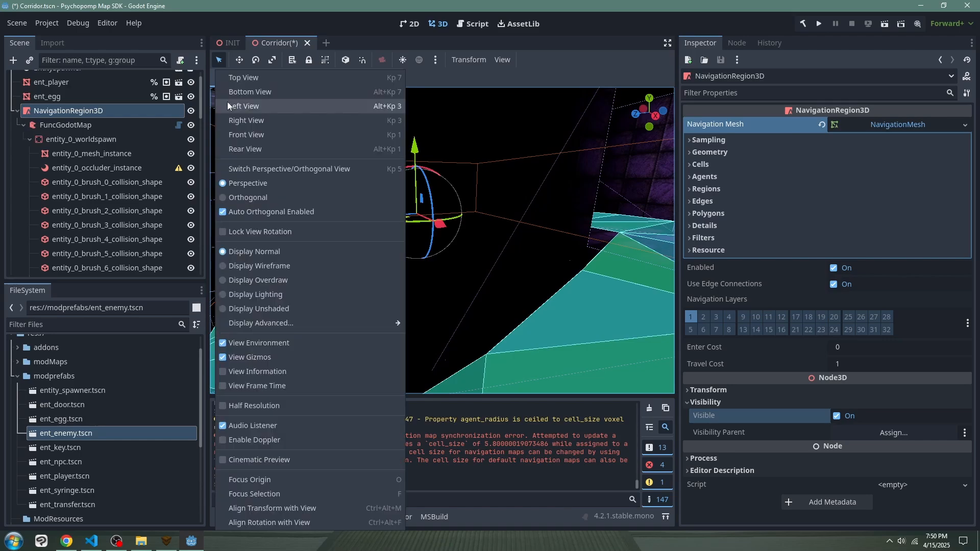
pyautogui.click(250, 356)
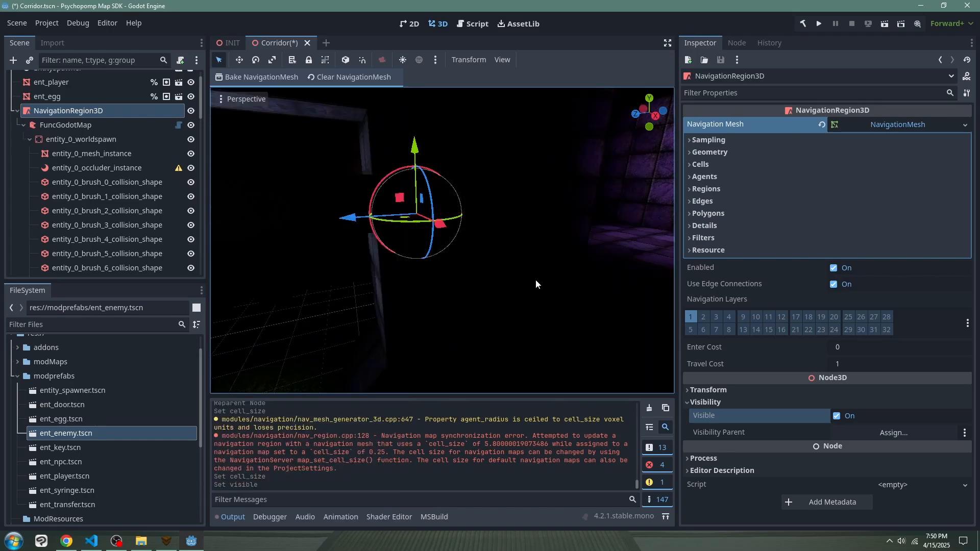
pyautogui.press('w')
pyautogui.moveTo(442, 240); pyautogui.dragTo(419, 250, button='right')
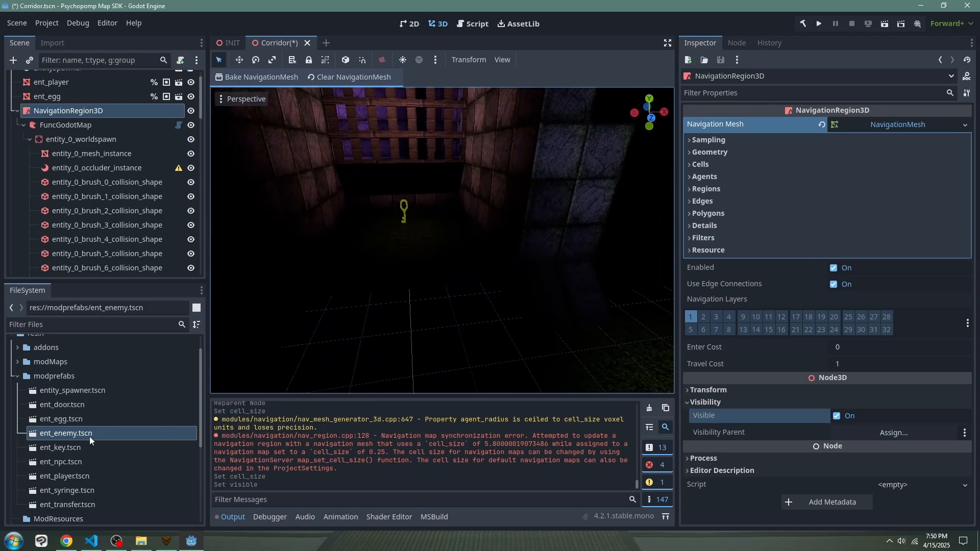
pyautogui.moveTo(54, 436); pyautogui.dragTo(427, 339)
pyautogui.moveTo(428, 339); pyautogui.dragTo(471, 294, button='right')
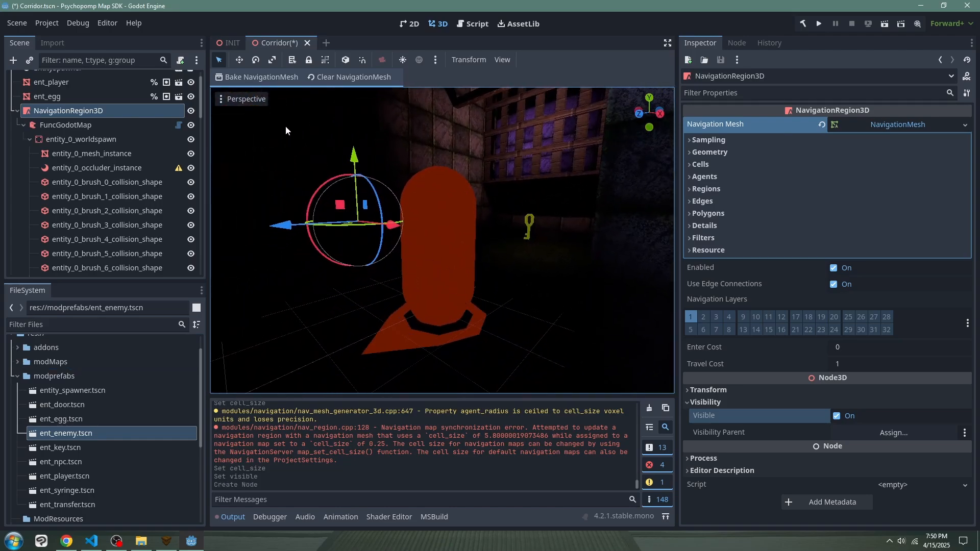
# - Set the Enemy Type of ent_enemy to Blood Guard
pyautogui.click(425, 227)
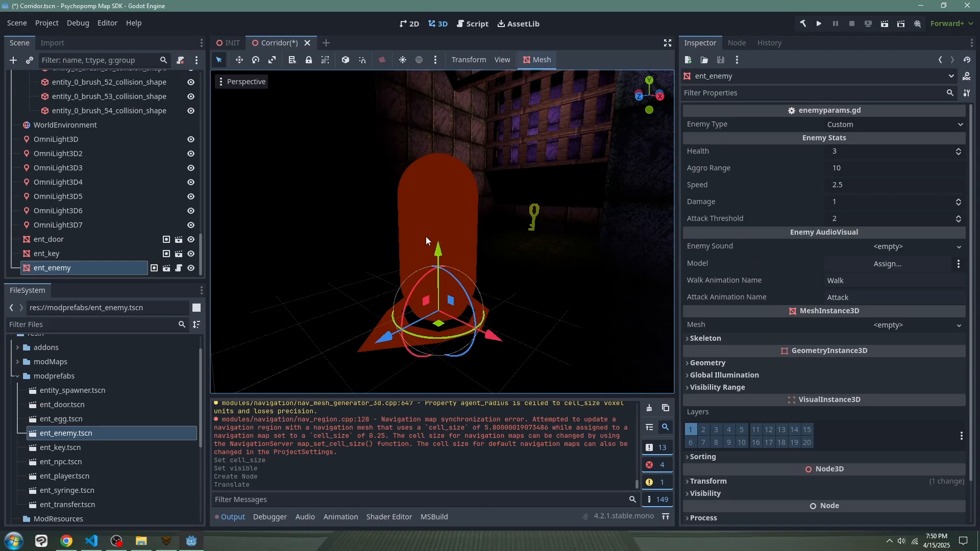
pyautogui.click(862, 124)
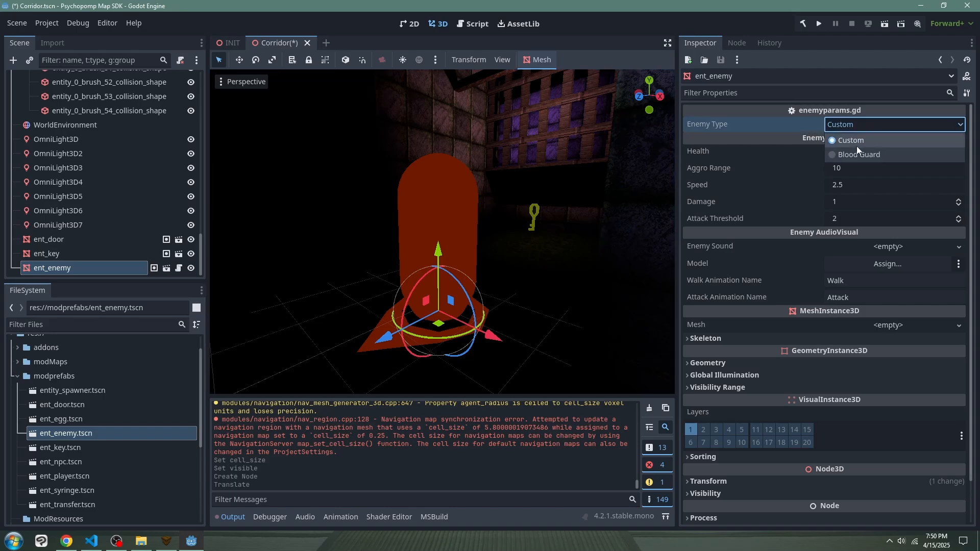
pyautogui.click(819, 120)
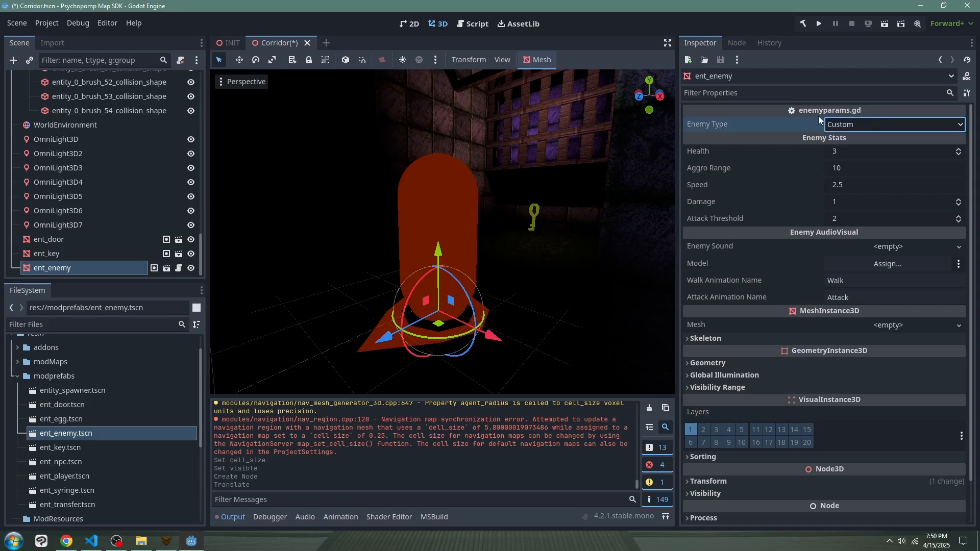
pyautogui.click(866, 127)
pyautogui.click(861, 155)
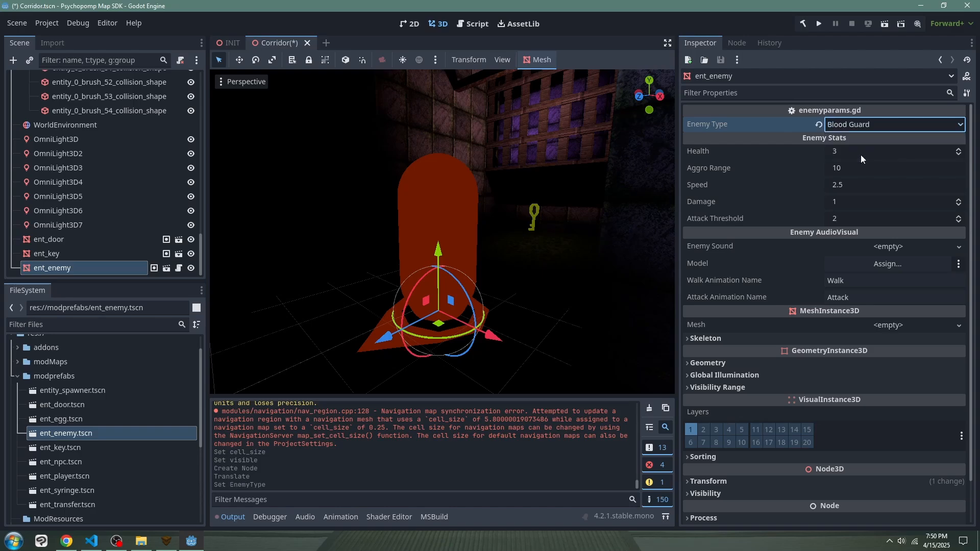
# - Adjust the enemy's position in the room and save the Corridor scene
pyautogui.moveTo(570, 256); pyautogui.dragTo(379, 281, button='right')
pyautogui.moveTo(548, 168); pyautogui.dragTo(369, 249, button='right')
pyautogui.moveTo(369, 250); pyautogui.dragTo(388, 269)
pyautogui.moveTo(388, 269); pyautogui.dragTo(388, 269, button='right')
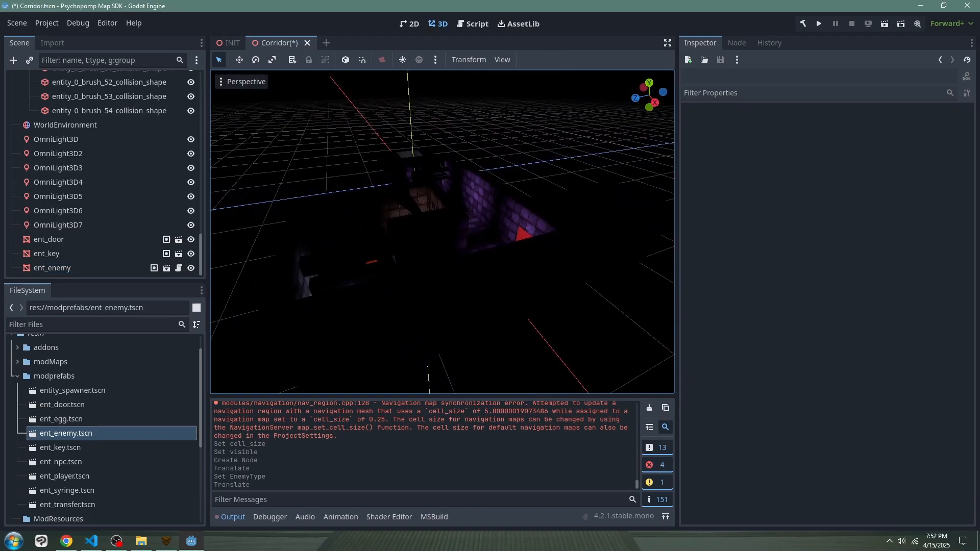
pyautogui.moveTo(443, 231); pyautogui.dragTo(442, 232, button='right')
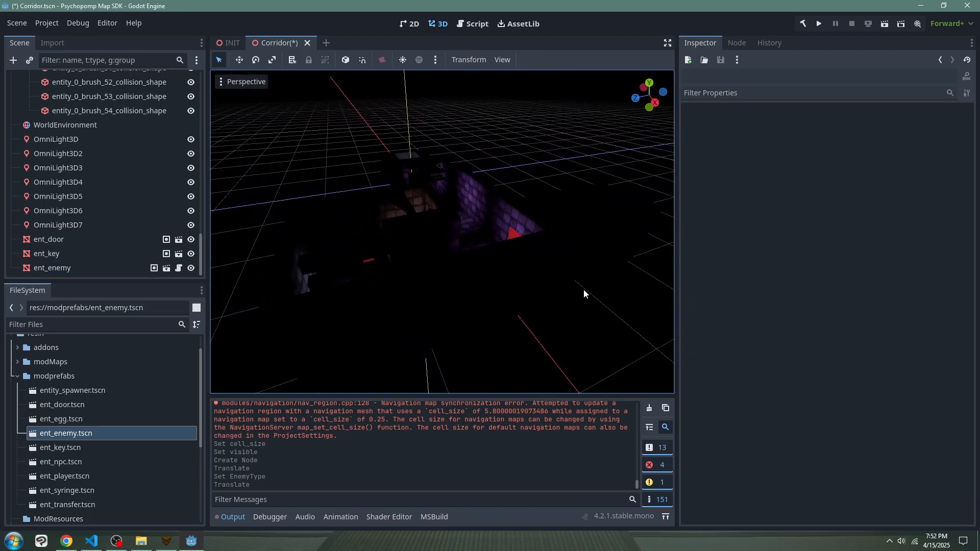
pyautogui.click(20, 23)
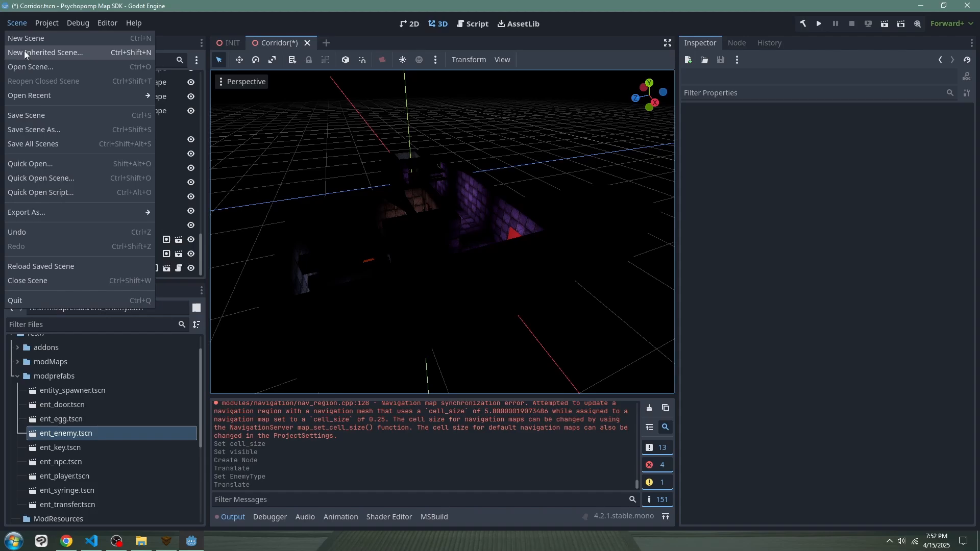
pyautogui.click(39, 116)
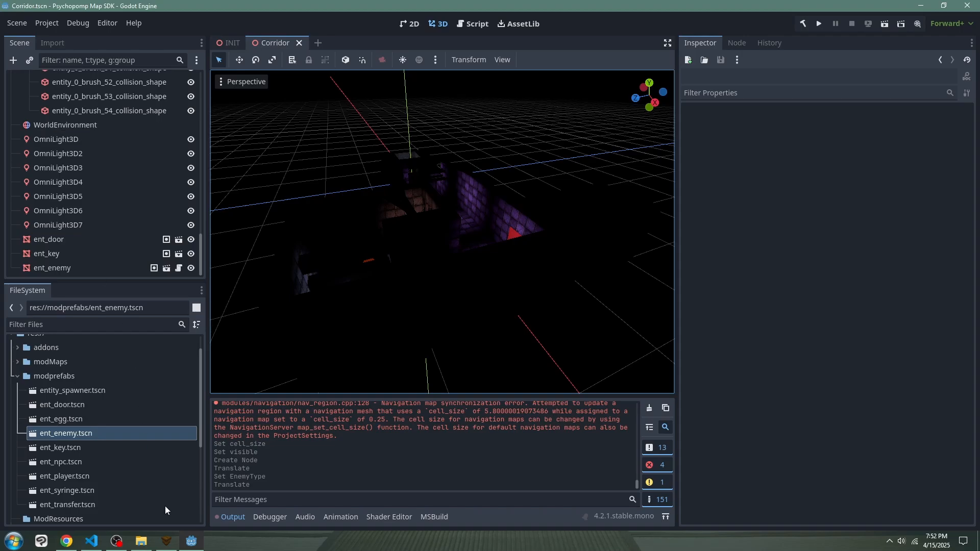
# - Switch to File Explorer and duplicate the ModFolderTemplate folder inside the Psychopomp SDK folder
pyautogui.click(141, 541)
pyautogui.moveTo(436, 251); pyautogui.dragTo(431, 168)
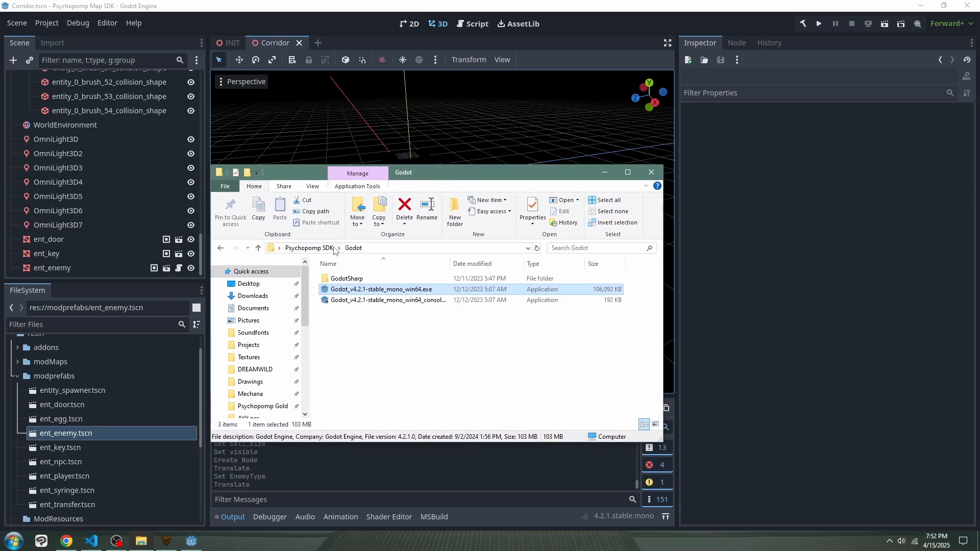
pyautogui.click(332, 248)
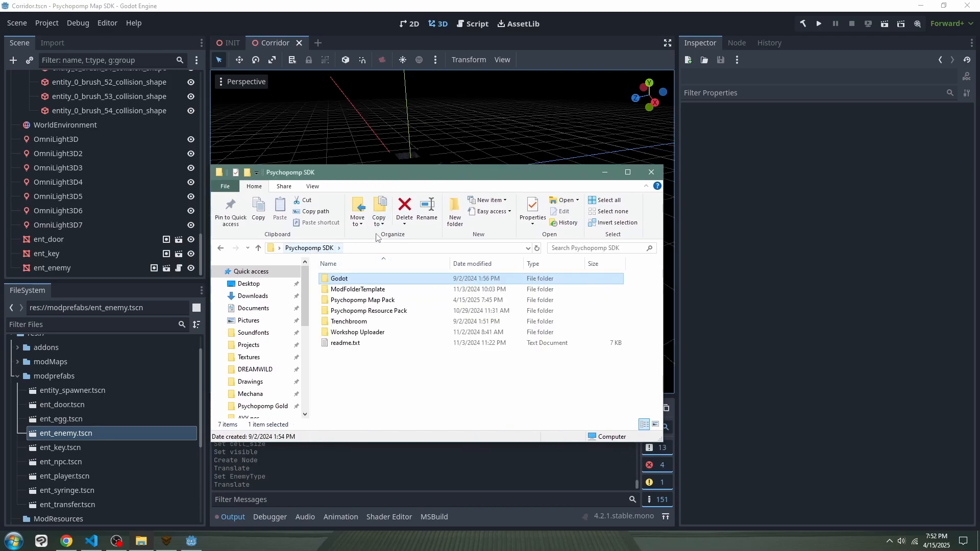
pyautogui.click(372, 293)
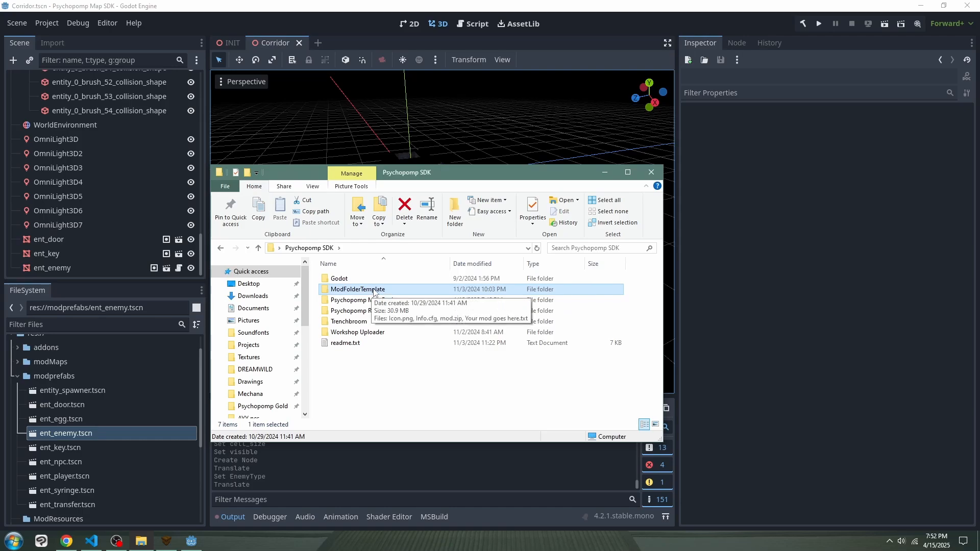
pyautogui.rightClick(372, 292)
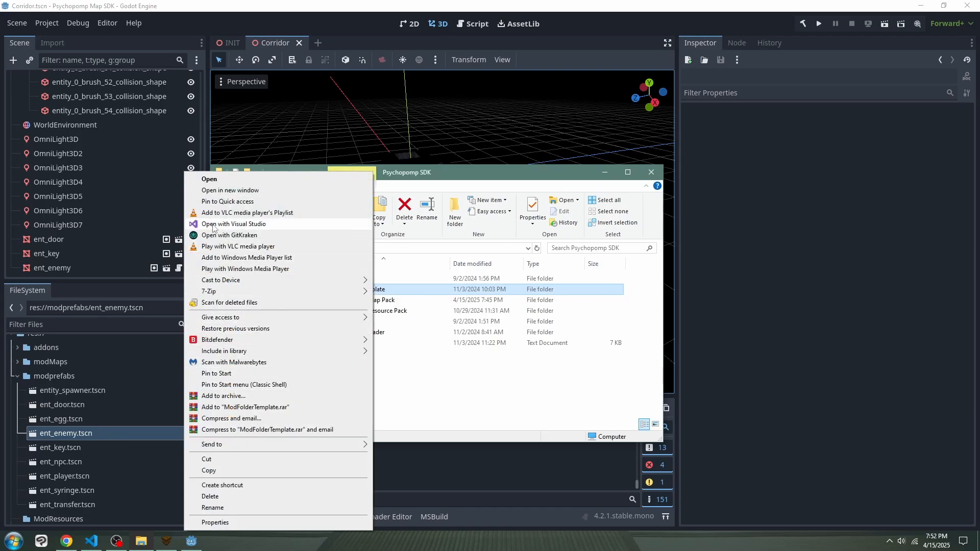
pyautogui.click(225, 470)
pyautogui.rightClick(378, 381)
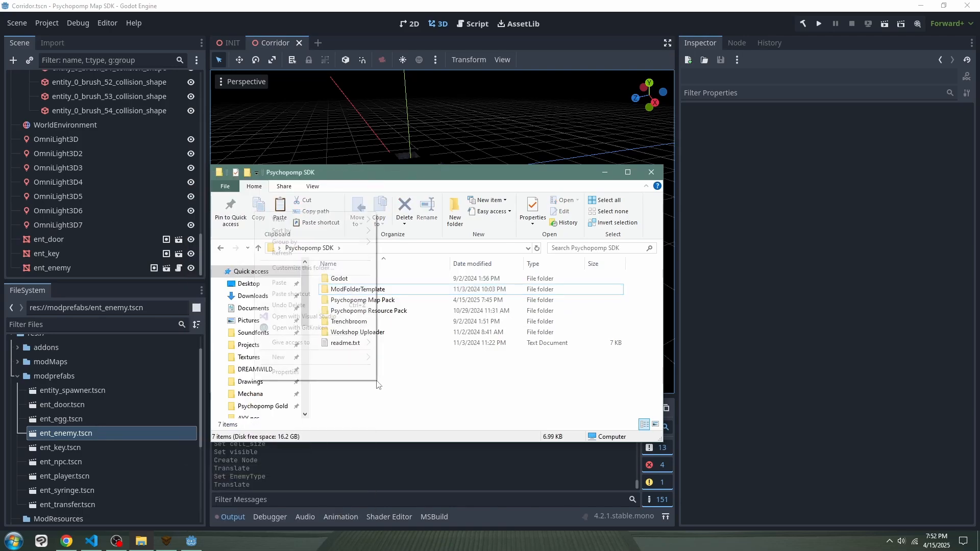
pyautogui.click(271, 282)
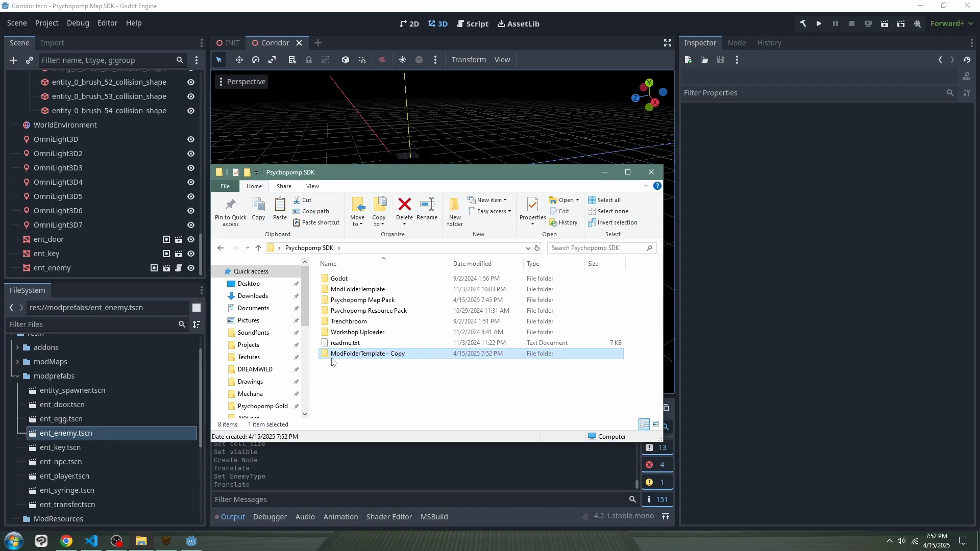
# - Rename the copied template folder to Corridor and open it
pyautogui.rightClick(387, 355)
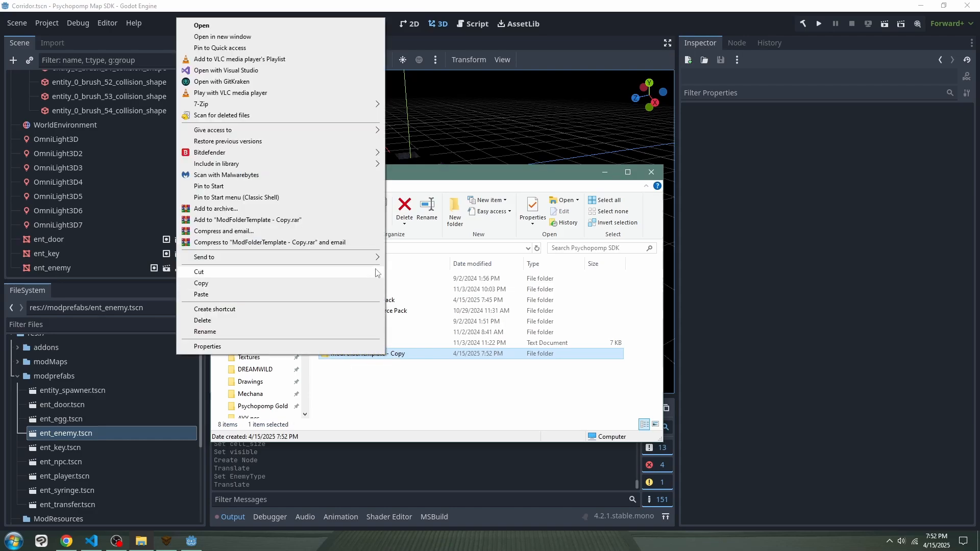
pyautogui.click(229, 331)
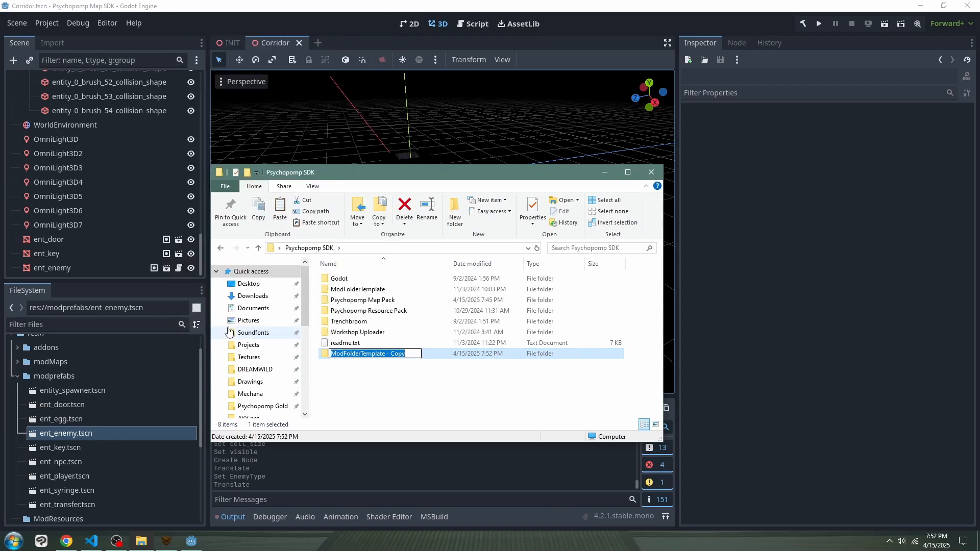
pyautogui.write('Corridor')
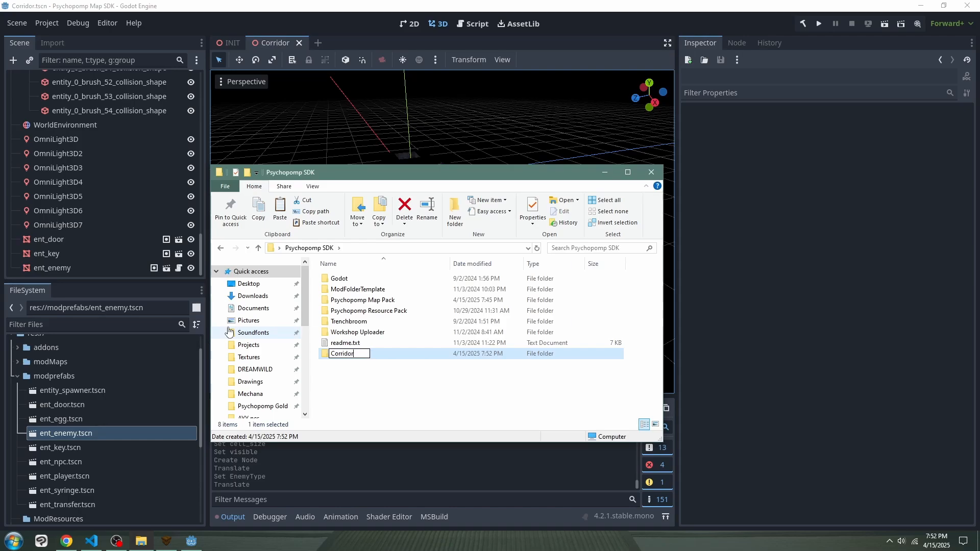
pyautogui.press('Return')
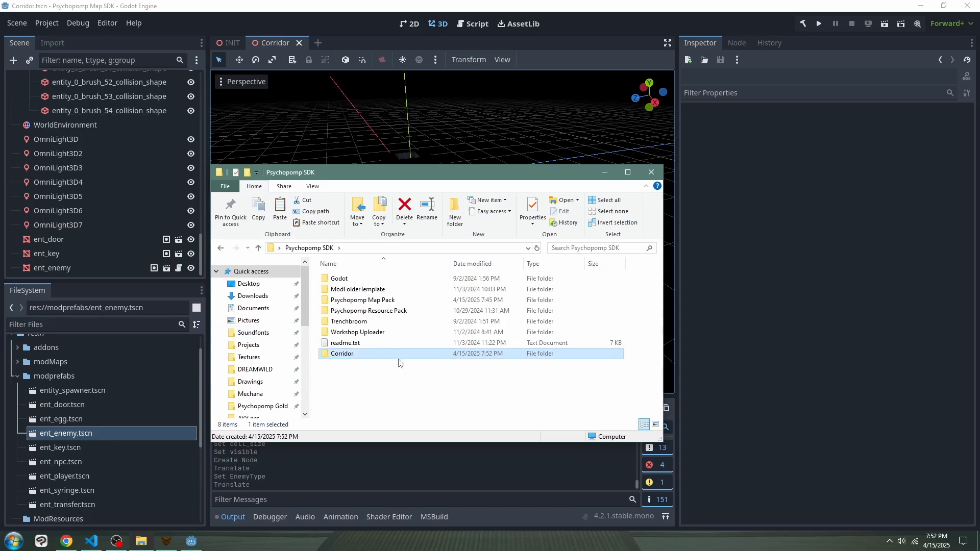
pyautogui.doubleClick(354, 359)
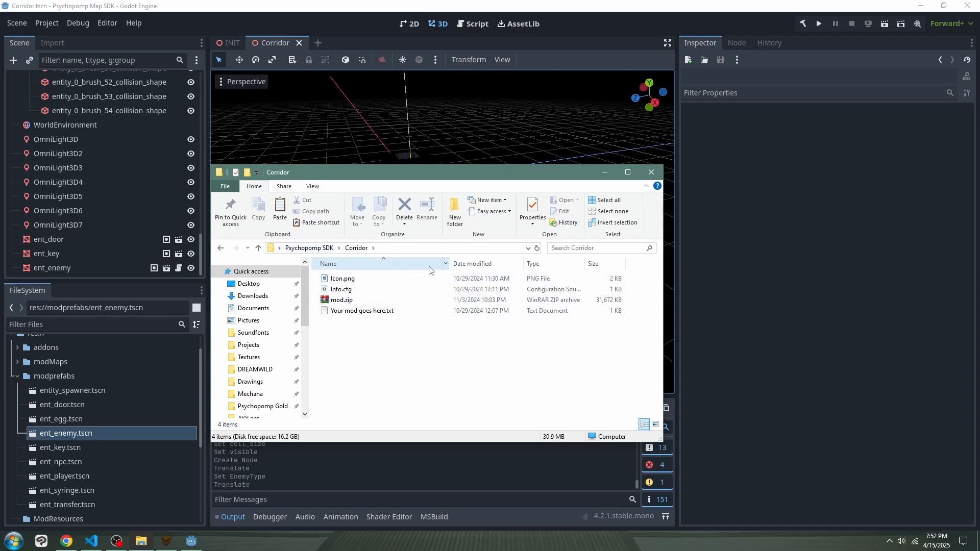
# - View Icon.png in the Corridor folder, close it, and open Info.cfg in a maximized Visual Studio Code window
pyautogui.doubleClick(357, 279)
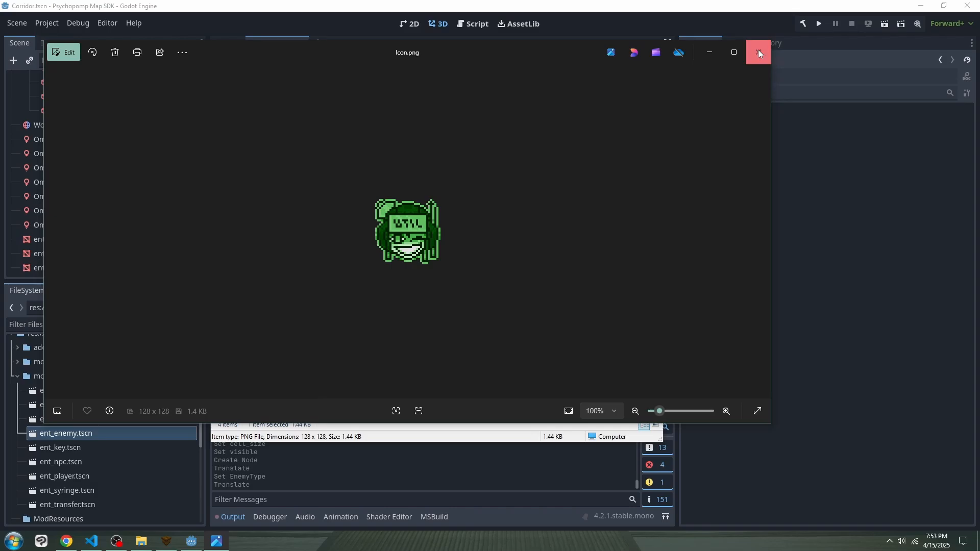
pyautogui.click(759, 53)
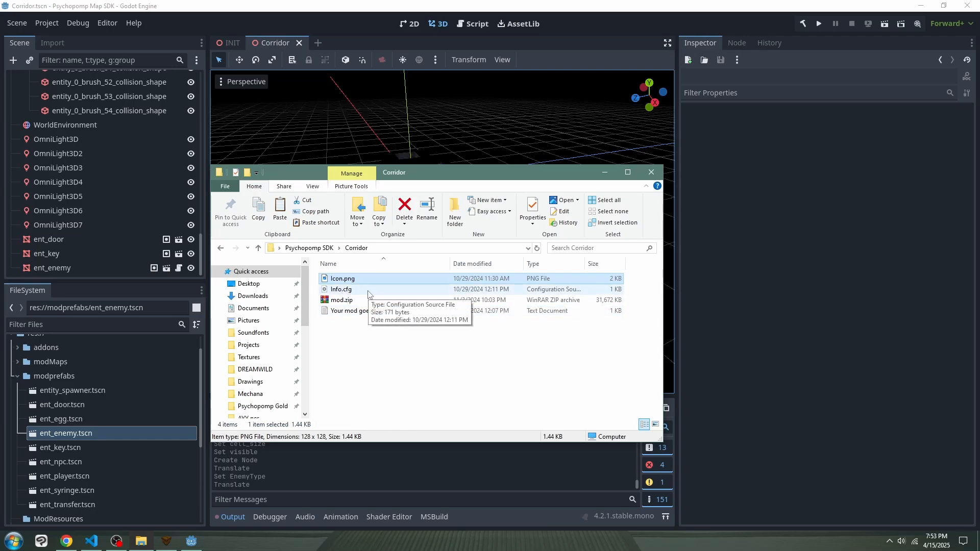
pyautogui.click(352, 291)
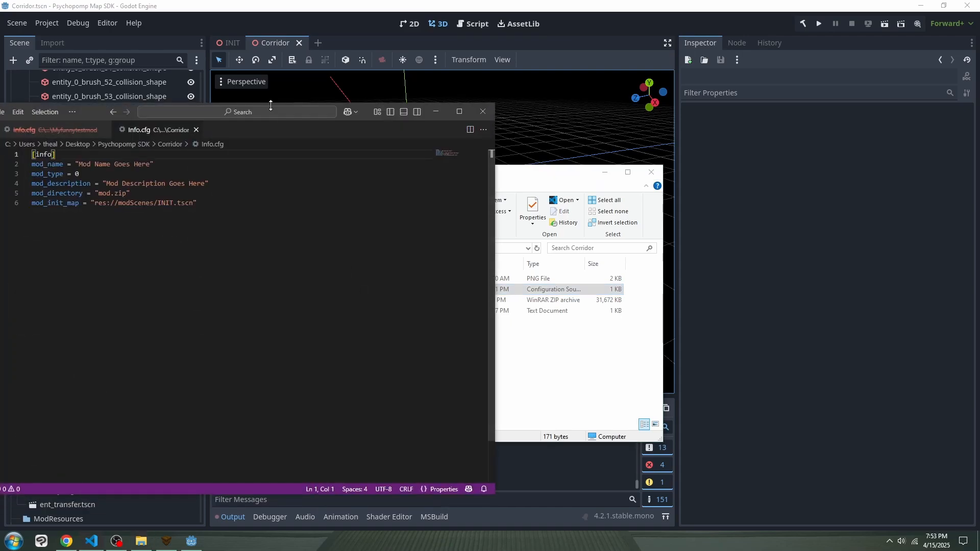
pyautogui.click(104, 130)
pyautogui.click(460, 111)
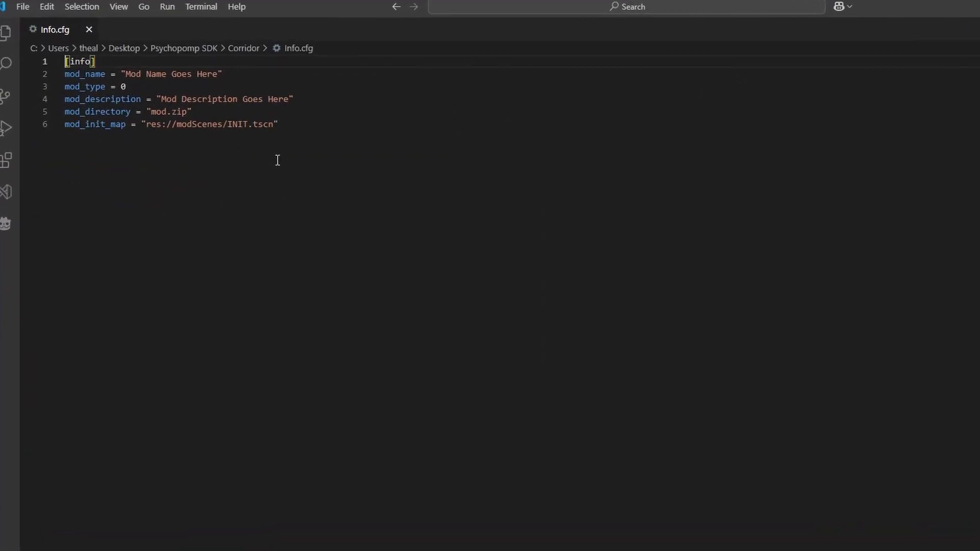
pyautogui.click(225, 129)
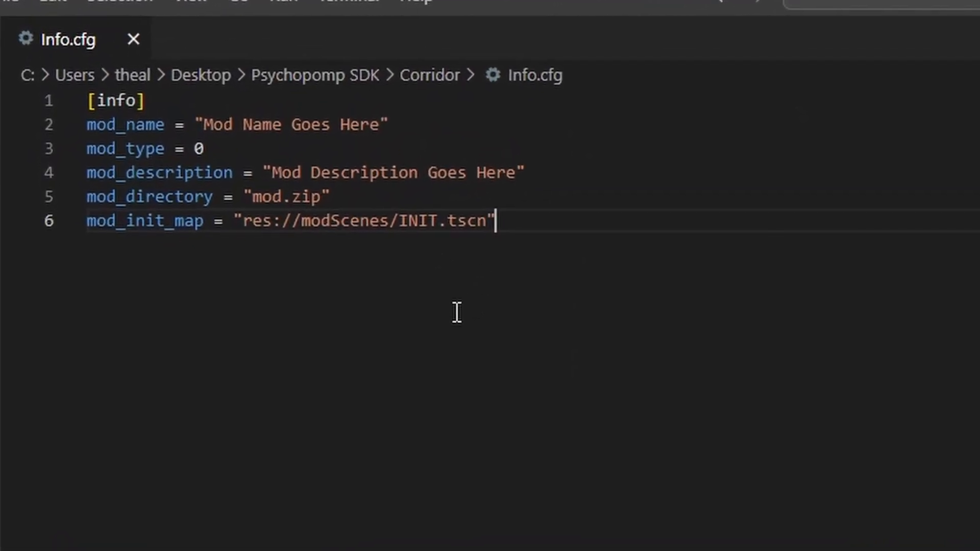
# - Replace the placeholder mod_name value in Info.cfg with "Corridor"
pyautogui.doubleClick(219, 125)
pyautogui.moveTo(220, 125); pyautogui.dragTo(353, 125)
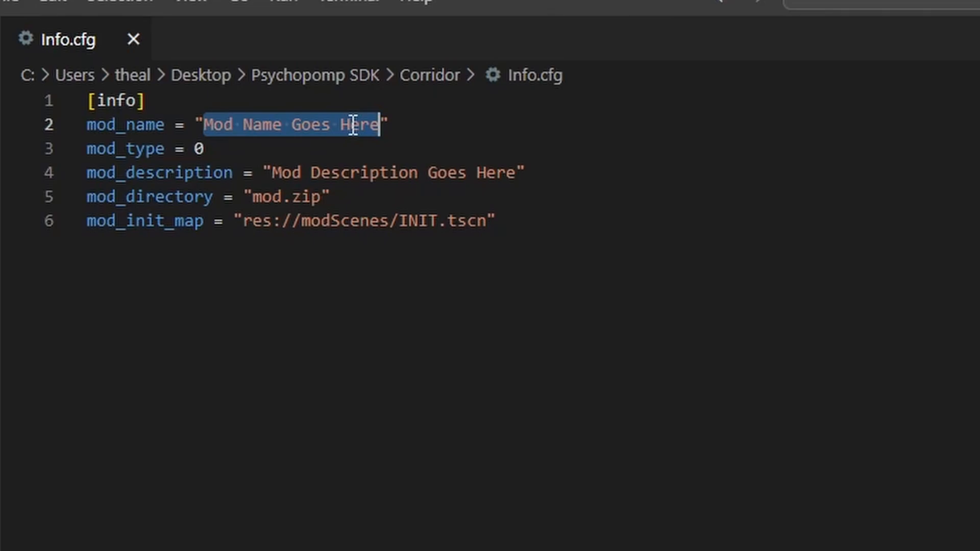
pyautogui.write('Corridor')
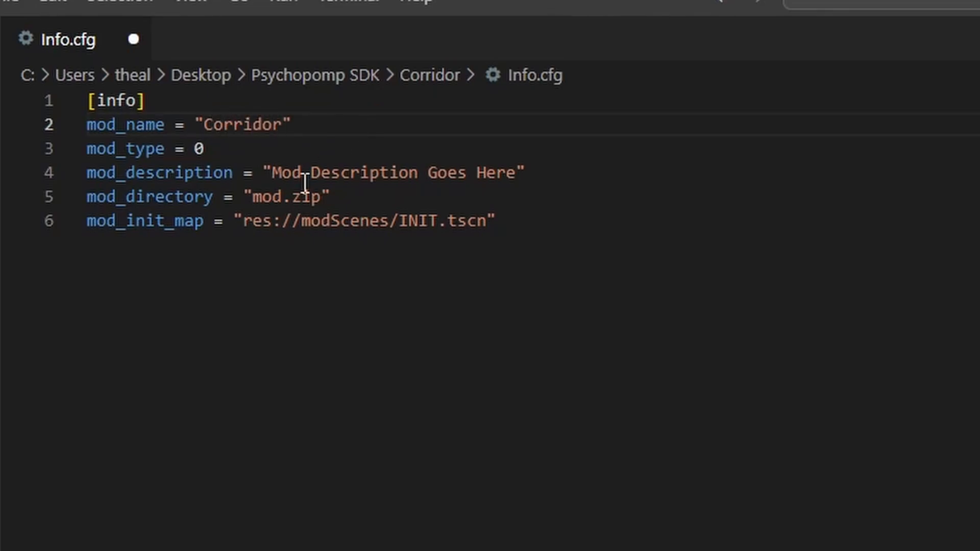
pyautogui.click(316, 197)
pyautogui.click(373, 274)
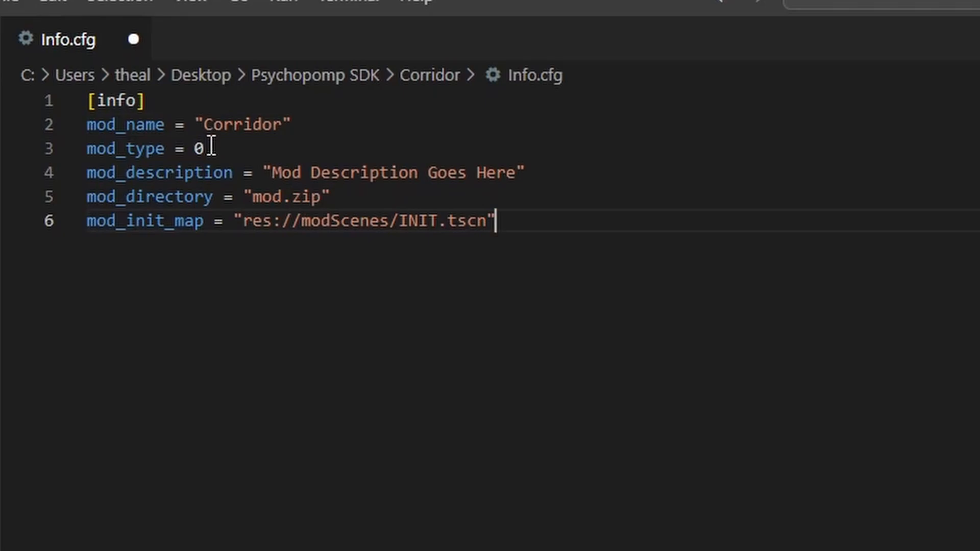
# - Set mod_type to 1 in Info.cfg
pyautogui.moveTo(72, 152); pyautogui.dragTo(324, 148)
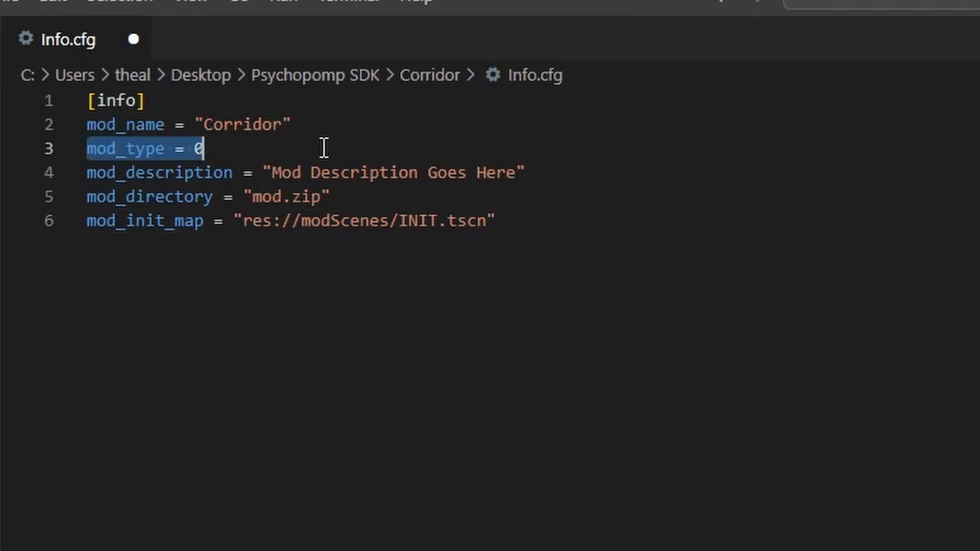
pyautogui.click(323, 148)
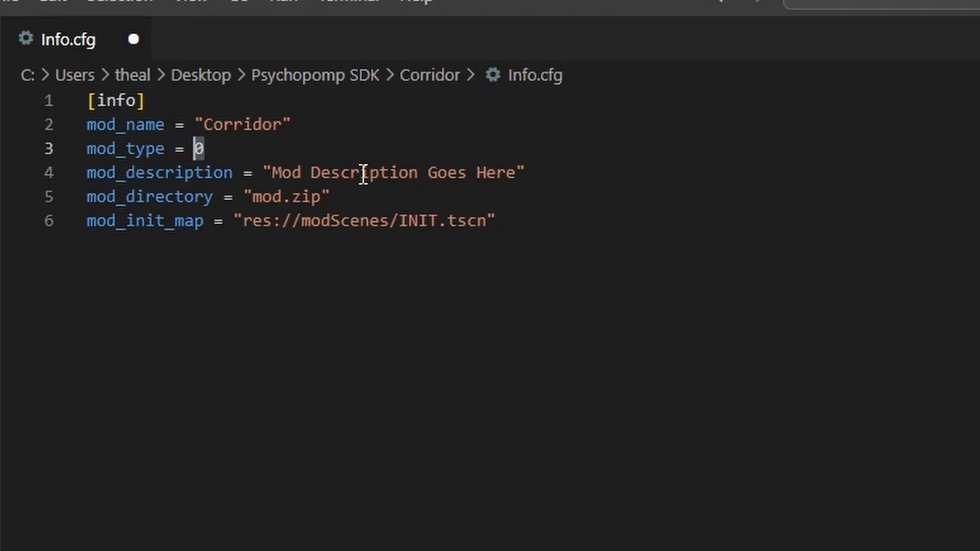
pyautogui.press('BackSpace')
pyautogui.write('1')
pyautogui.click(204, 198)
pyautogui.click(247, 149)
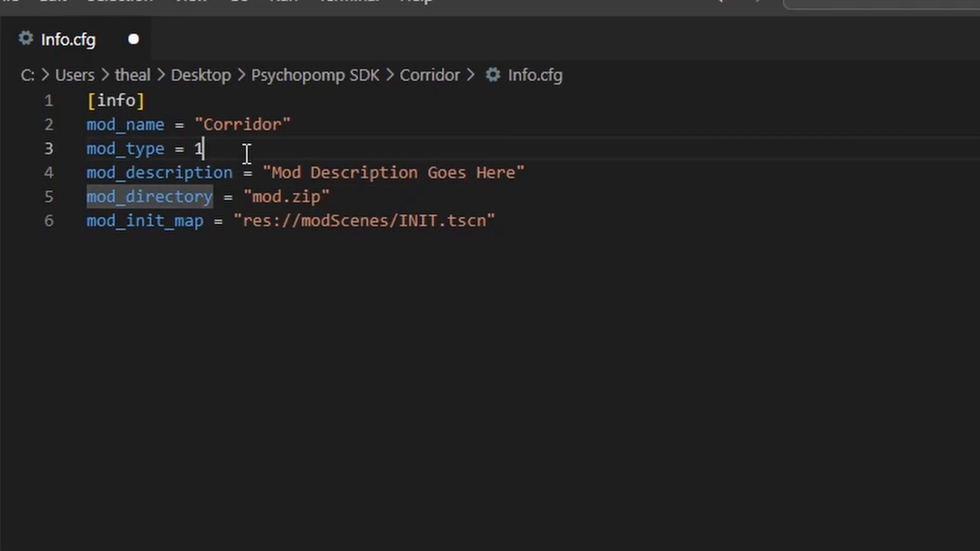
pyautogui.click(127, 150)
pyautogui.click(225, 150)
pyautogui.click(94, 172)
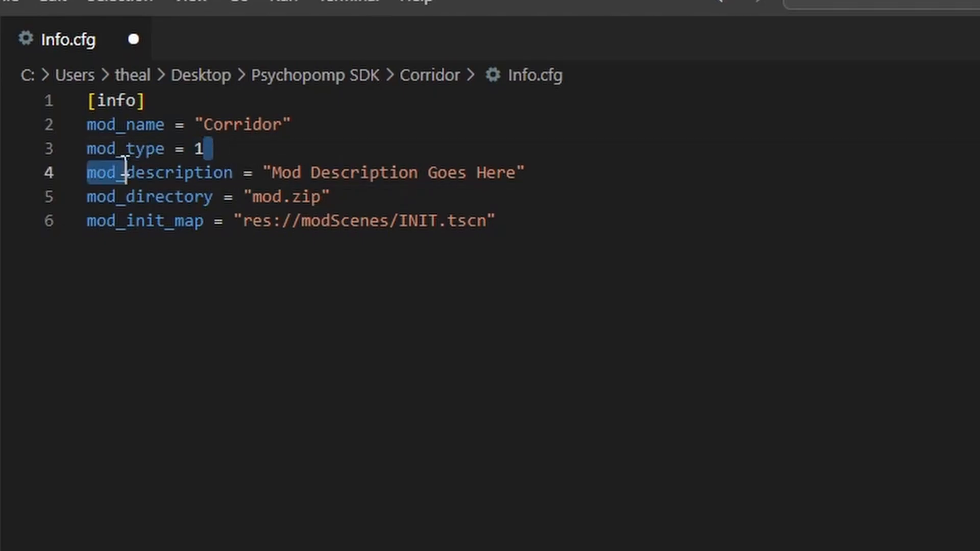
pyautogui.click(224, 150)
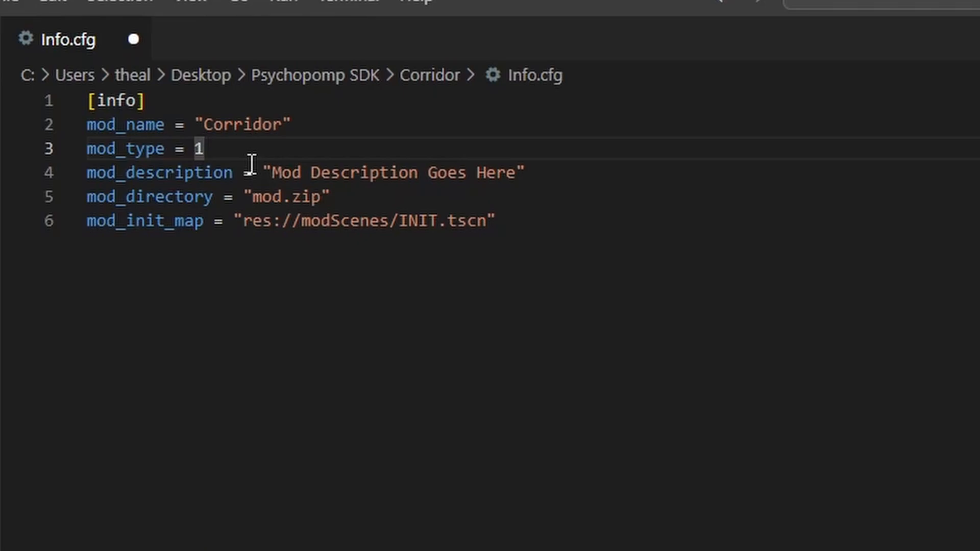
pyautogui.write('0')
pyautogui.press('BackSpace')
pyautogui.write('1')
pyautogui.click(279, 197)
pyautogui.click(403, 271)
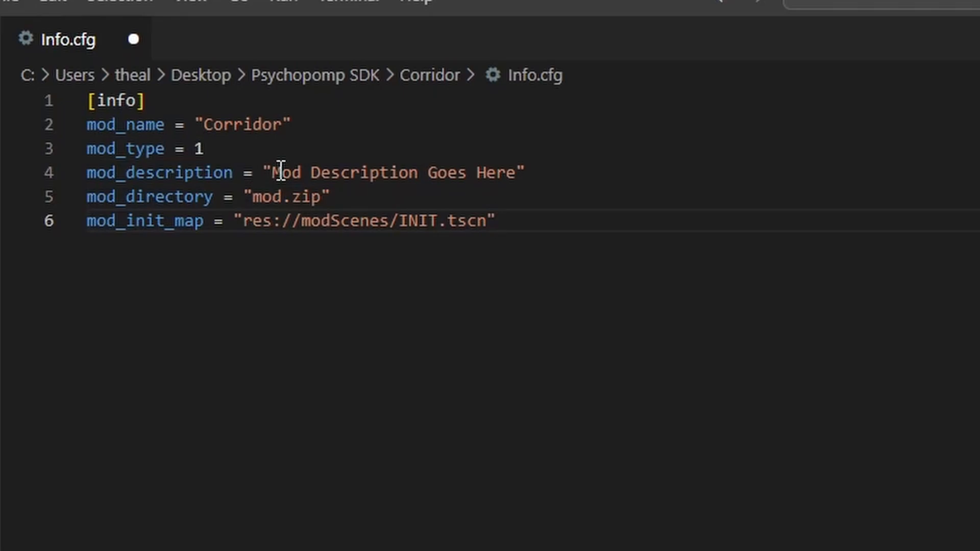
# - Replace the placeholder mod_description text with "A cool and dark place."
pyautogui.moveTo(273, 173); pyautogui.dragTo(505, 173)
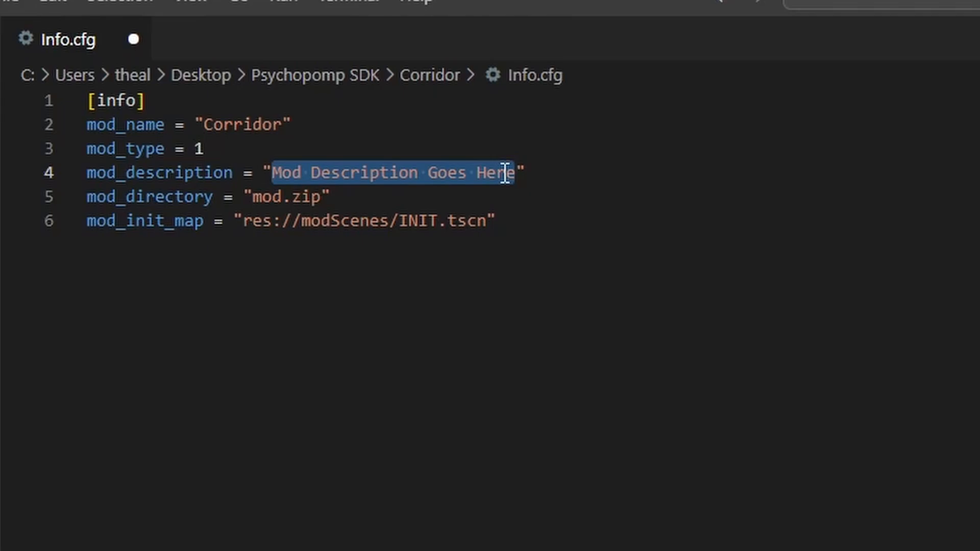
pyautogui.write('A cool and dark ')
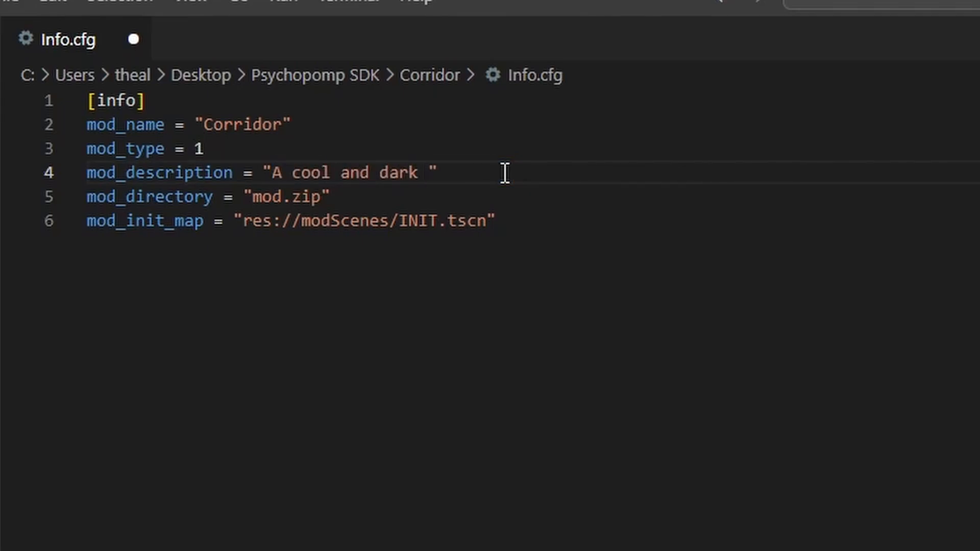
pyautogui.write('place.')
pyautogui.click(552, 350)
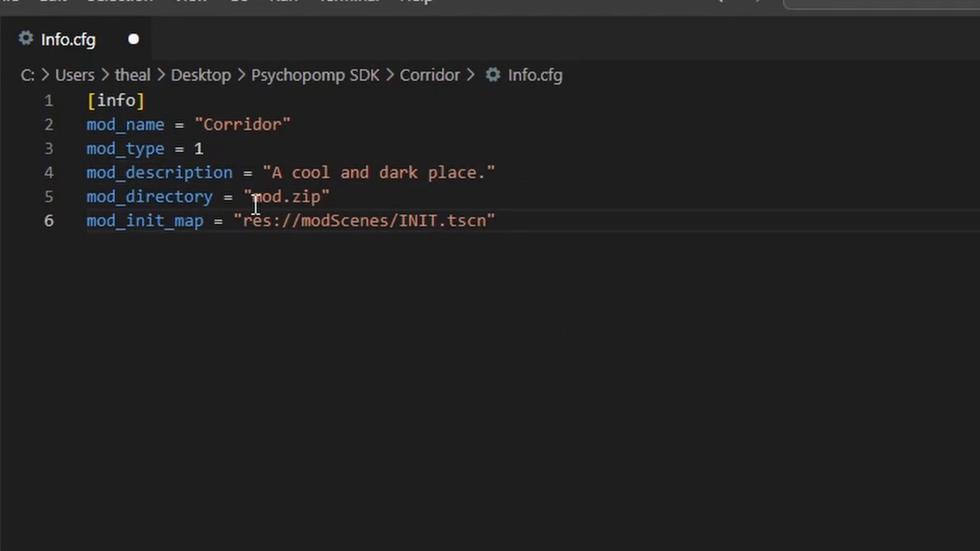
# - Examine the mod_directory and mod_init_map entries in Info.cfg to see which archive and start scene the mod uses
pyautogui.moveTo(244, 198); pyautogui.dragTo(341, 202)
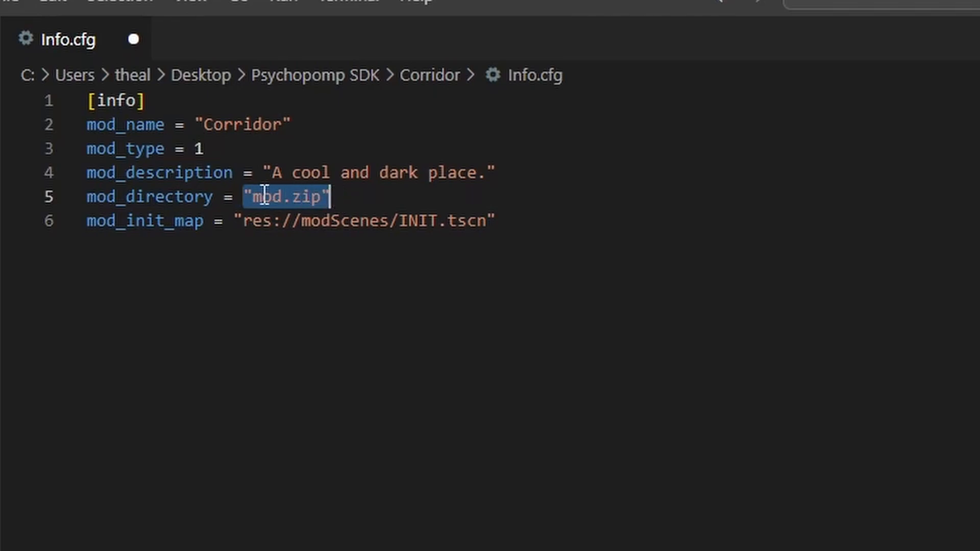
pyautogui.moveTo(252, 198); pyautogui.dragTo(330, 197)
pyautogui.click(270, 198)
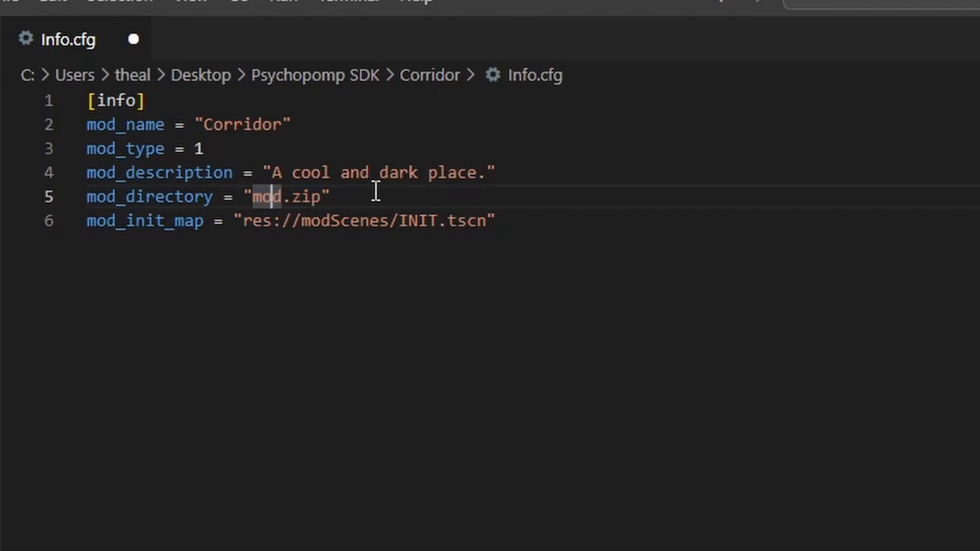
pyautogui.click(390, 201)
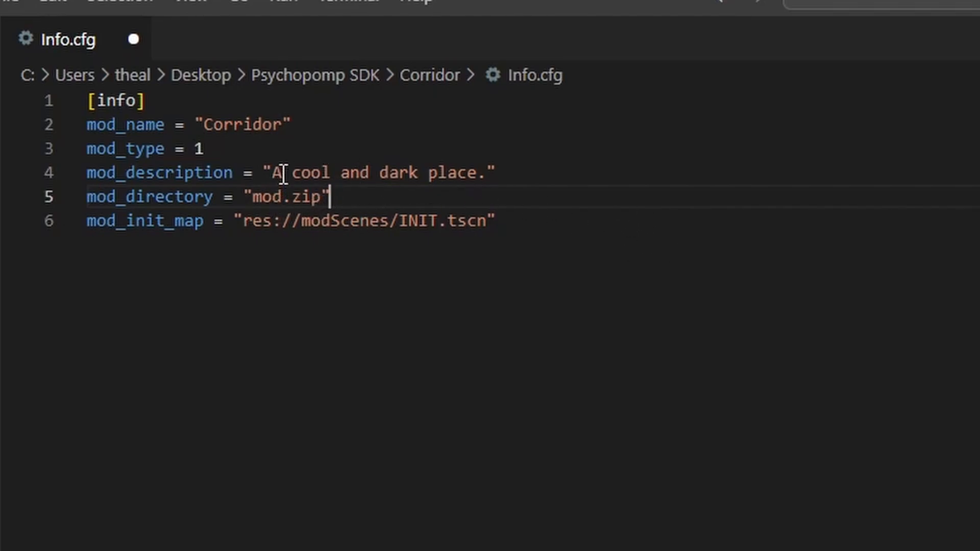
pyautogui.moveTo(250, 196); pyautogui.dragTo(321, 196)
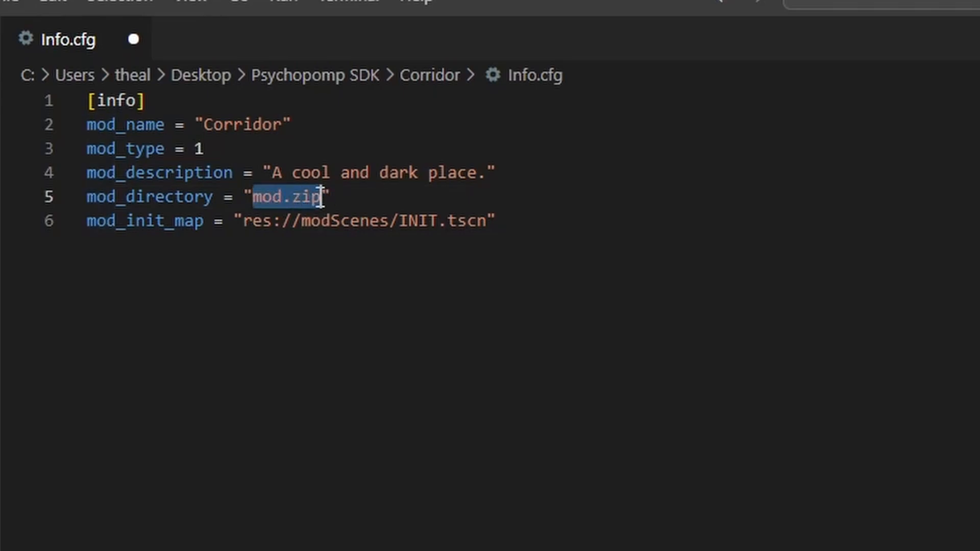
pyautogui.click(362, 197)
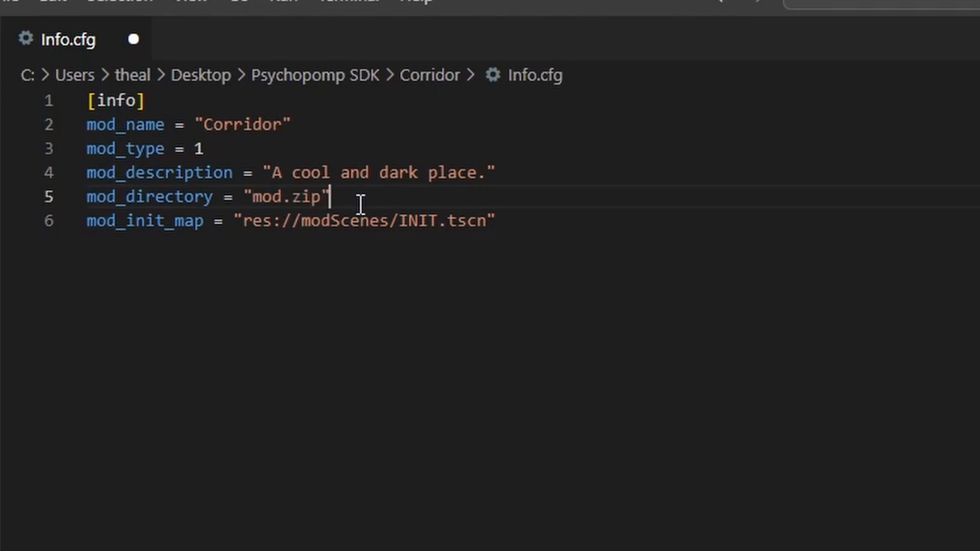
pyautogui.click(112, 228)
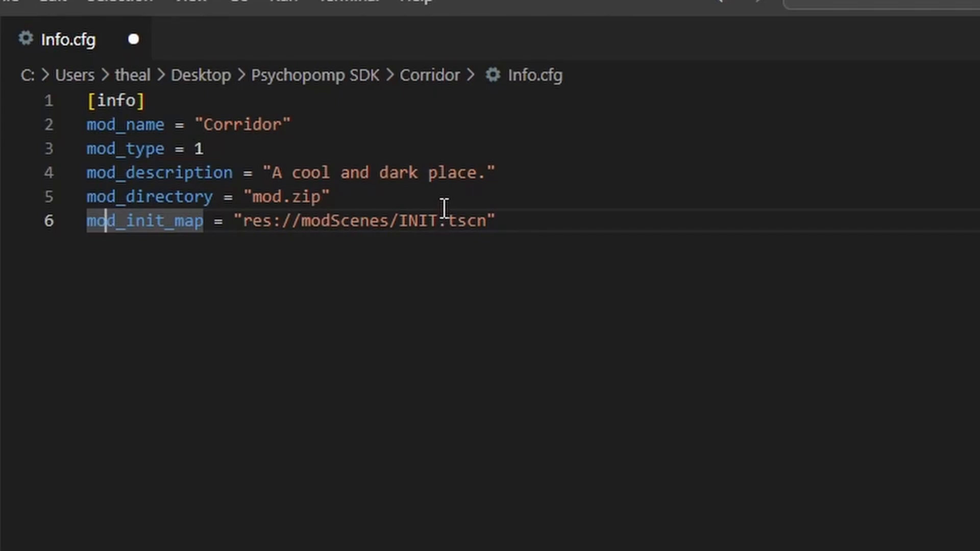
pyautogui.moveTo(164, 214); pyautogui.dragTo(530, 219)
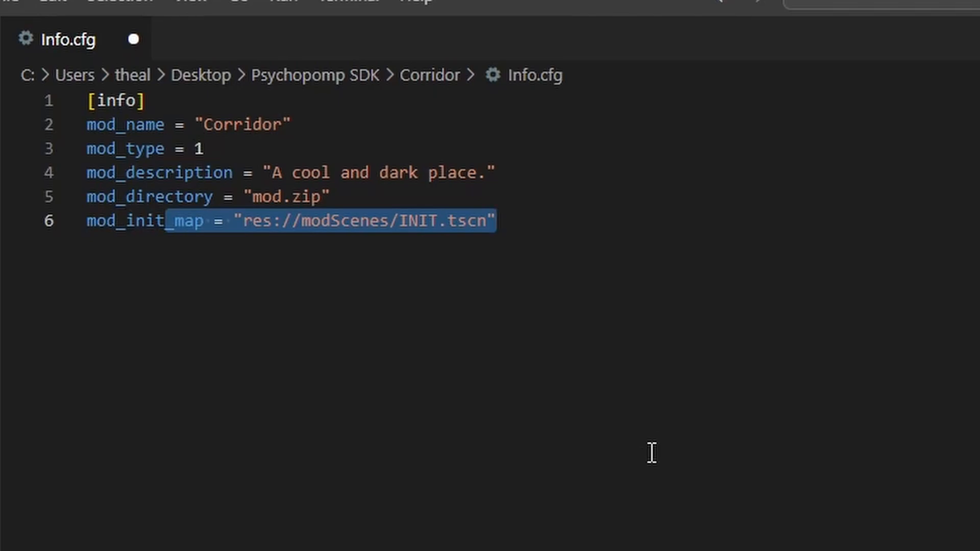
pyautogui.click(630, 286)
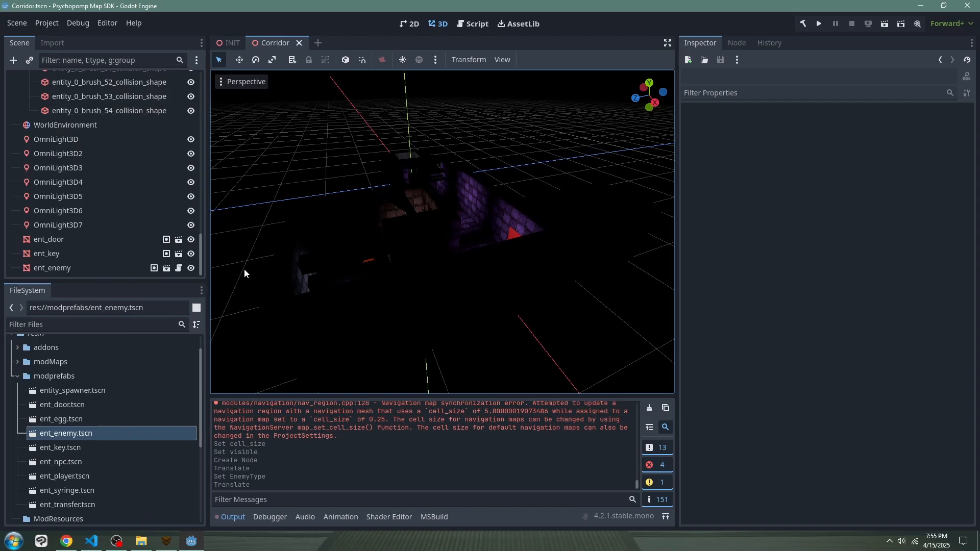
# - In Godot, copy the resource path of Corridor.tscn from the modScenes folder
pyautogui.click(18, 376)
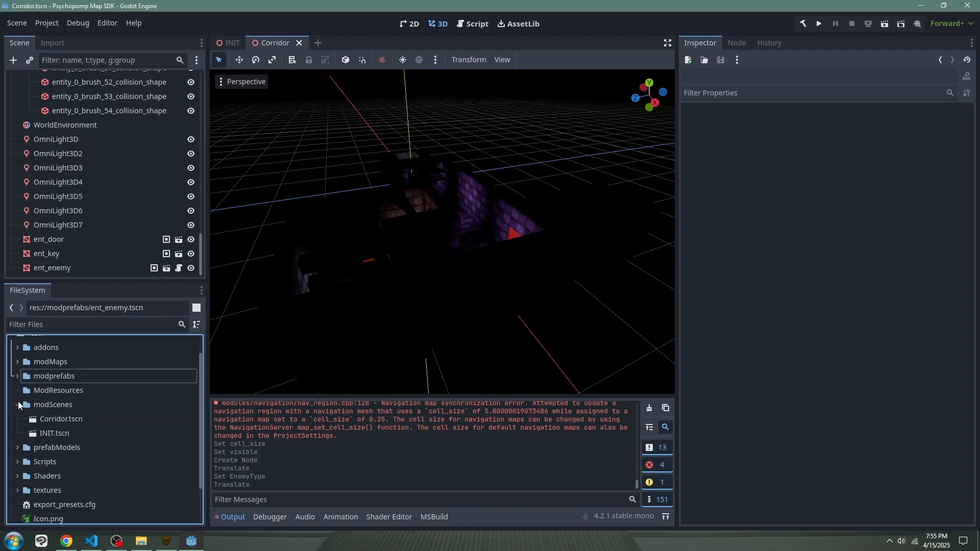
pyautogui.rightClick(46, 418)
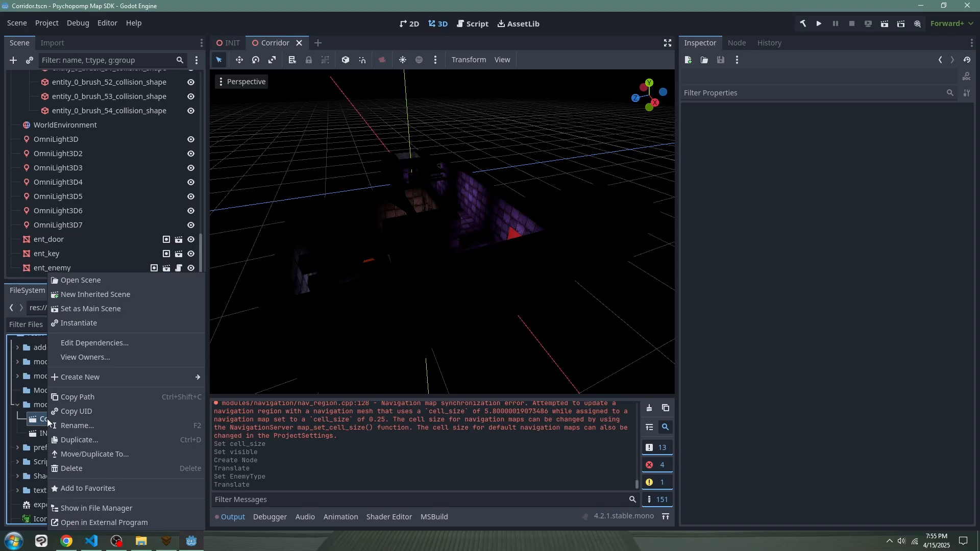
pyautogui.click(88, 396)
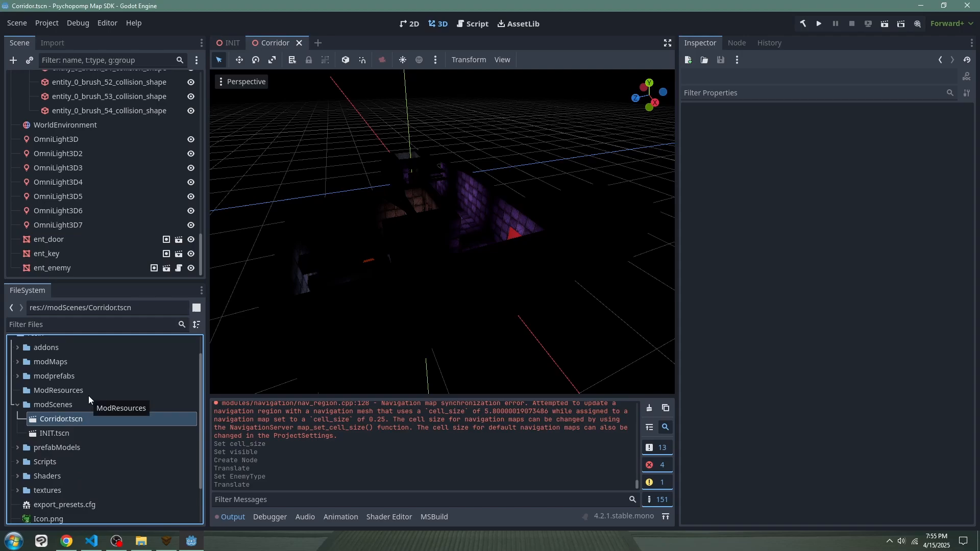
# - Switch to Visual Studio Code, set mod_init_map to "res://modScenes/Corridor.tscn" and save Info.cfg
pyautogui.click(92, 540)
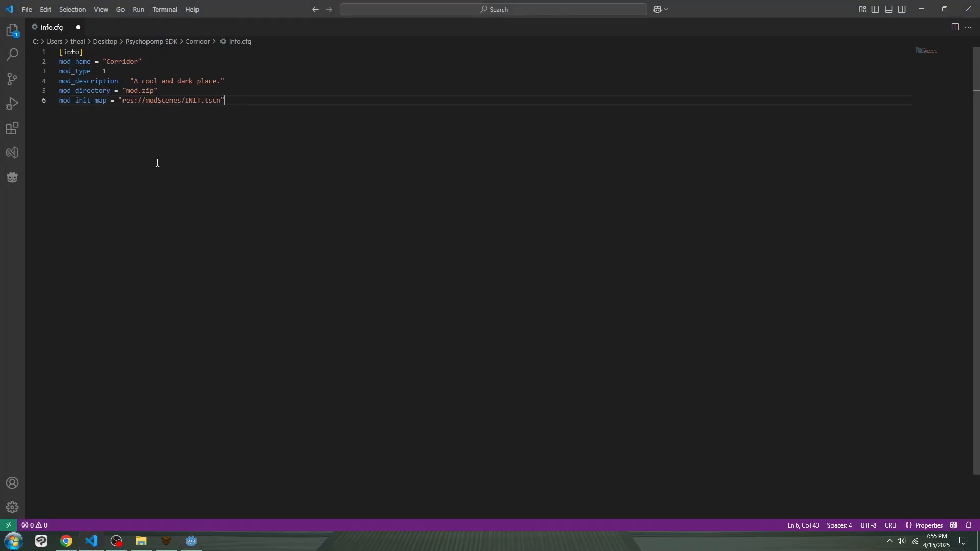
pyautogui.moveTo(122, 100); pyautogui.dragTo(223, 106)
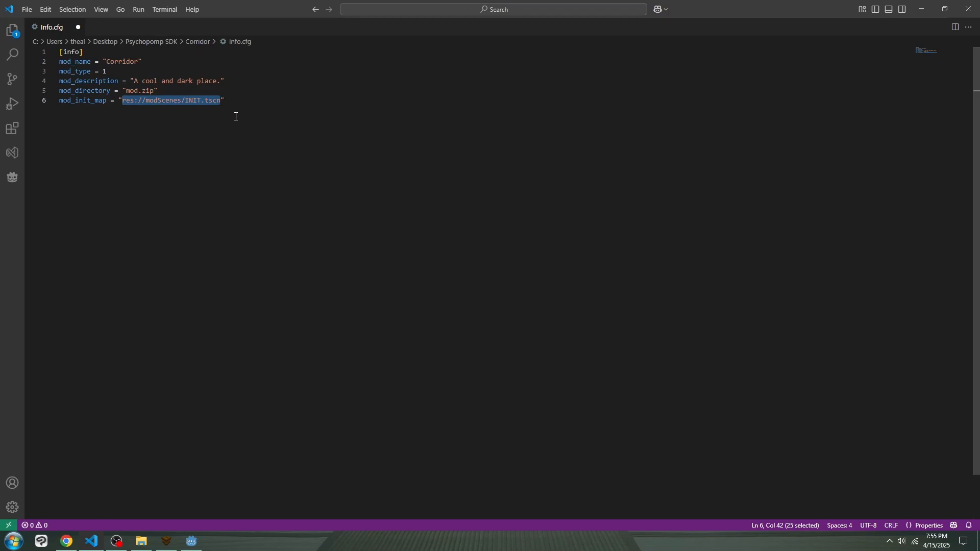
pyautogui.hotkey('ctrl', 'v')
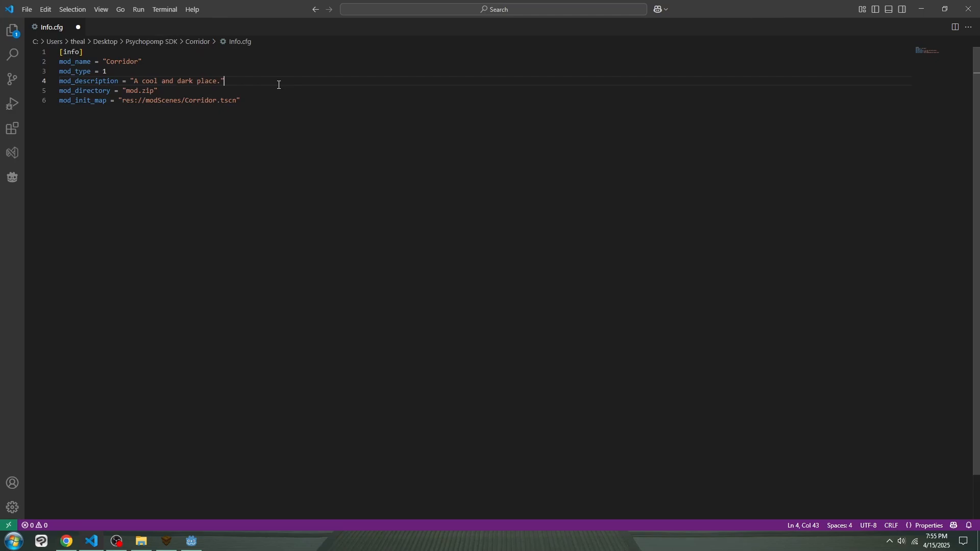
pyautogui.hotkey('ctrl', 's')
# - Switch to File Explorer, delete mod.zip from the Corridor folder, and return to Godot
pyautogui.click(141, 541)
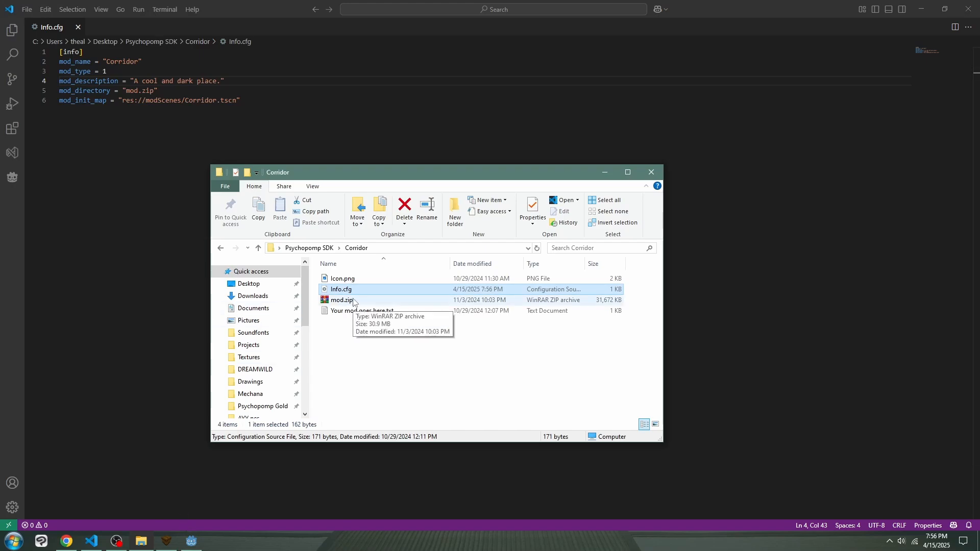
pyautogui.click(352, 301)
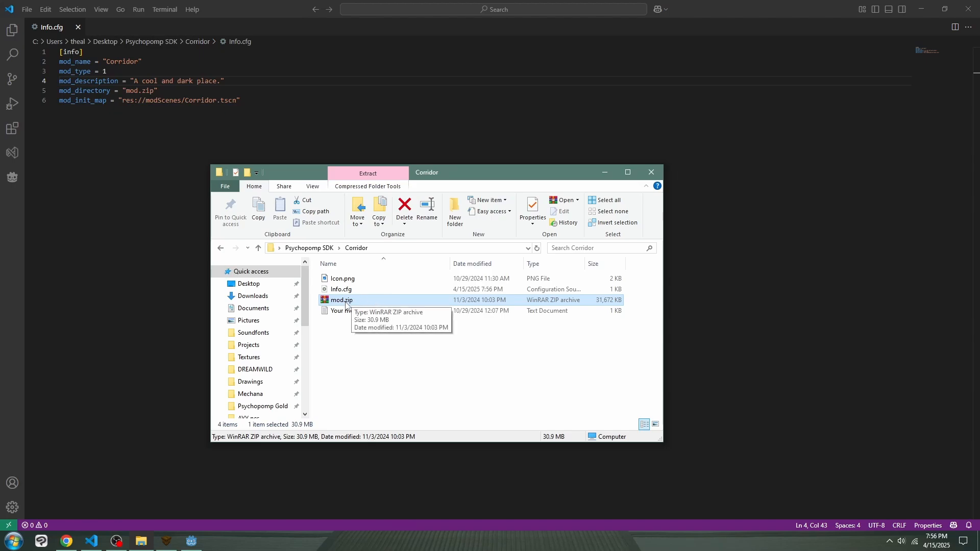
pyautogui.press('Delete')
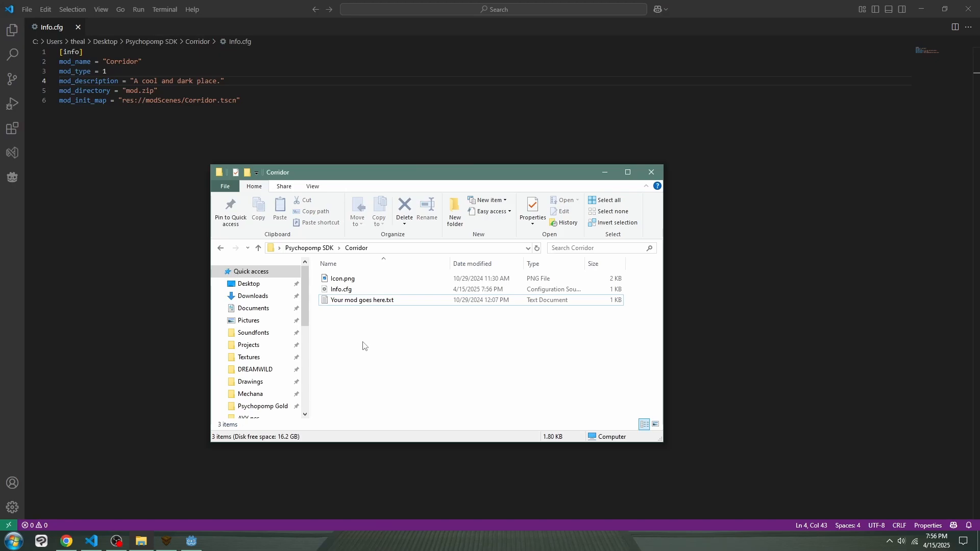
pyautogui.click(191, 541)
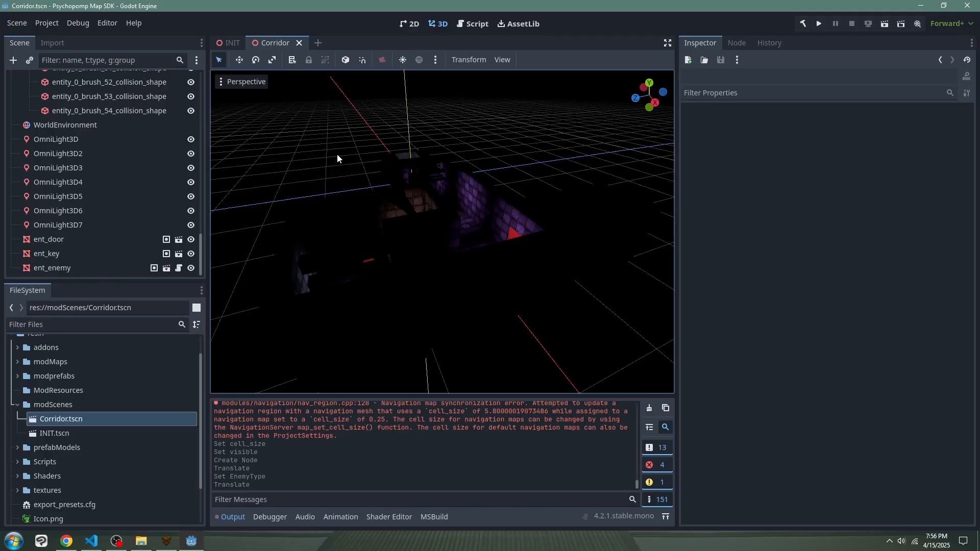
# - Save the Corridor scene and start a PCK/ZIP export with the Windows Desktop preset, turning off Export With Debug
pyautogui.hotkey('ctrl', 's')
pyautogui.click(47, 23)
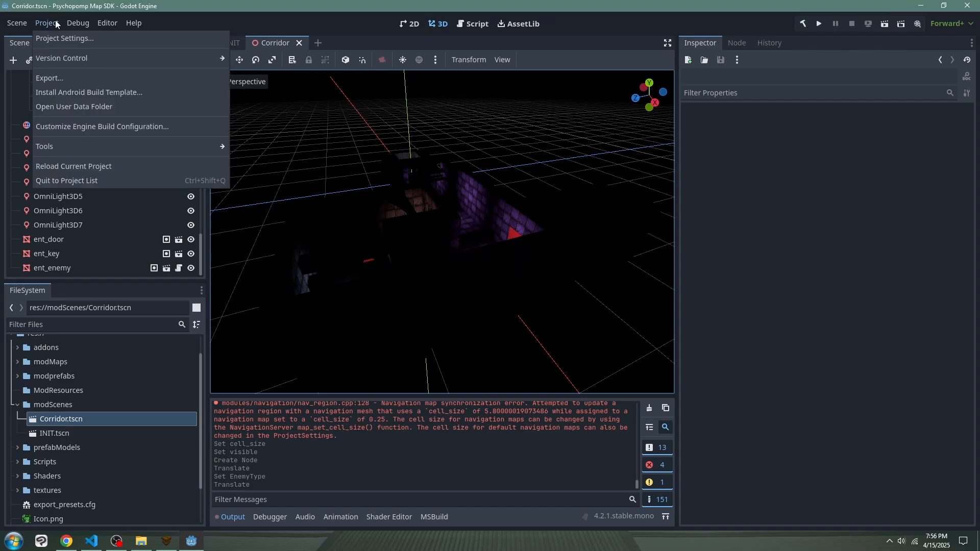
pyautogui.click(64, 78)
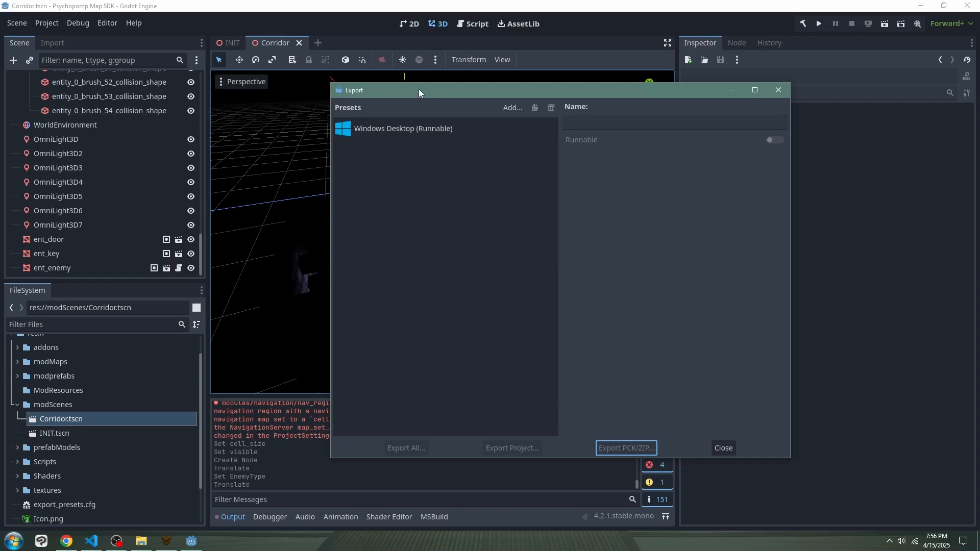
pyautogui.click(404, 130)
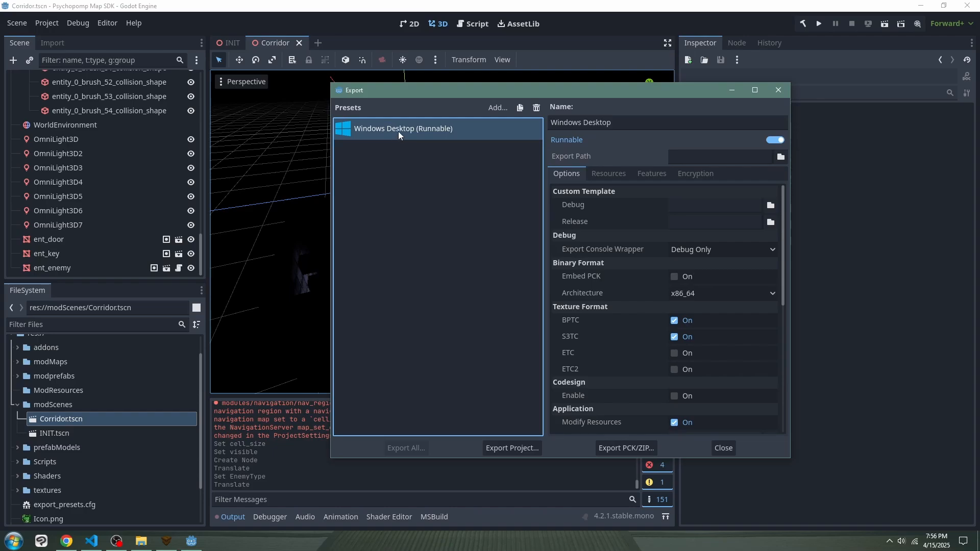
pyautogui.click(626, 450)
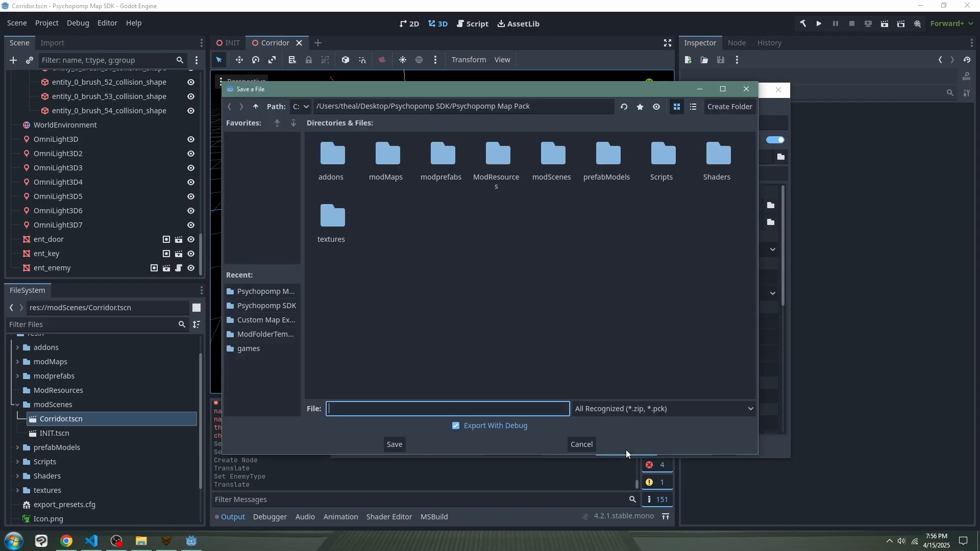
pyautogui.click(457, 425)
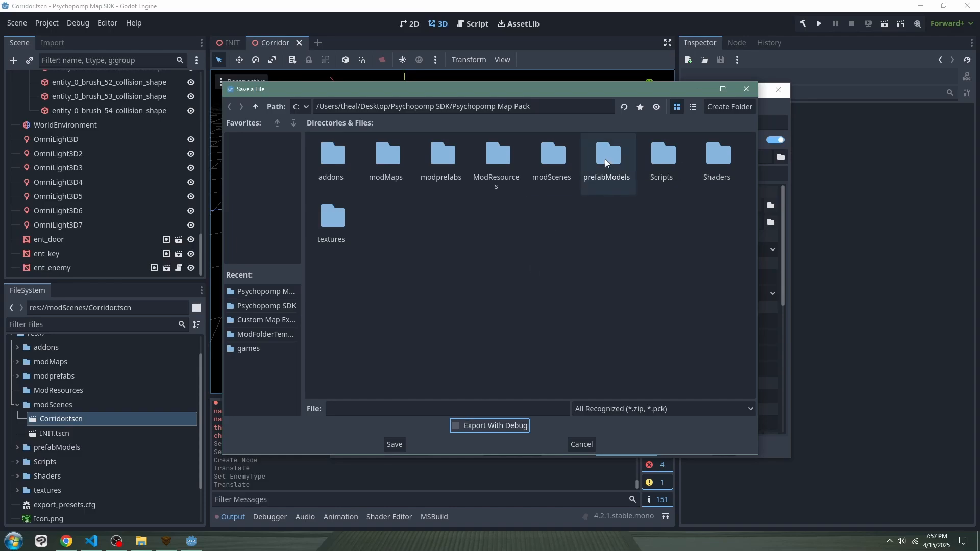
# - Export the pack as mod.zip in ZIP File format into the Corridor folder inside Psychopomp SDK
pyautogui.click(255, 107)
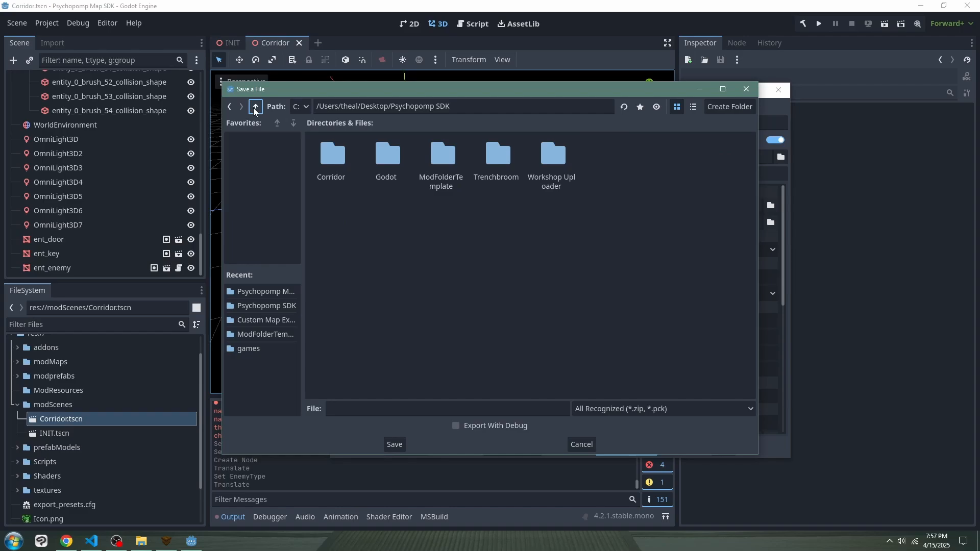
pyautogui.click(255, 106)
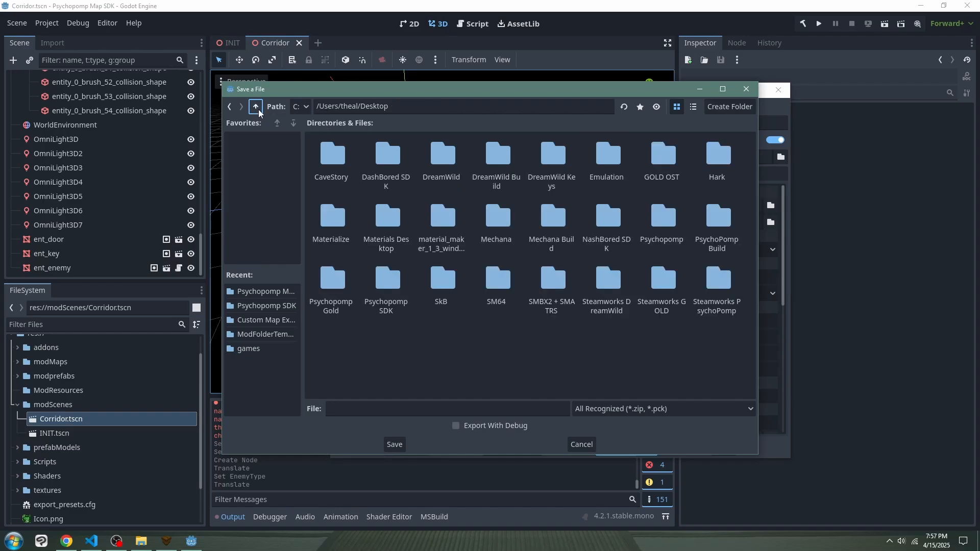
pyautogui.click(229, 106)
pyautogui.doubleClick(327, 153)
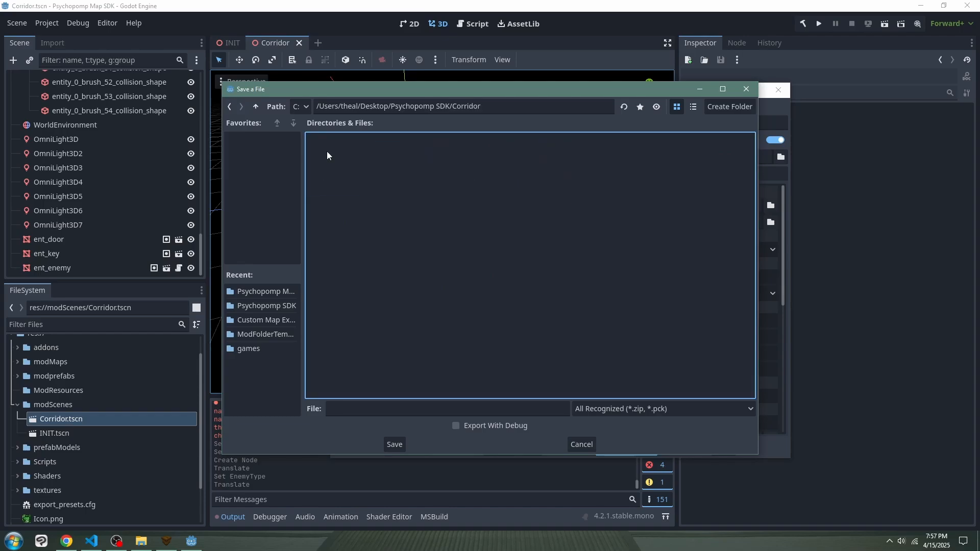
pyautogui.click(370, 410)
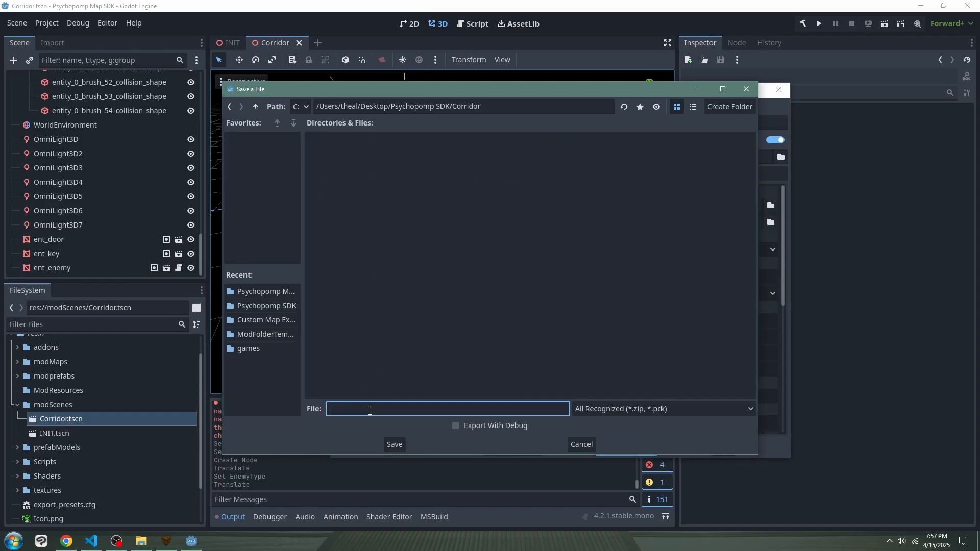
pyautogui.write('mod')
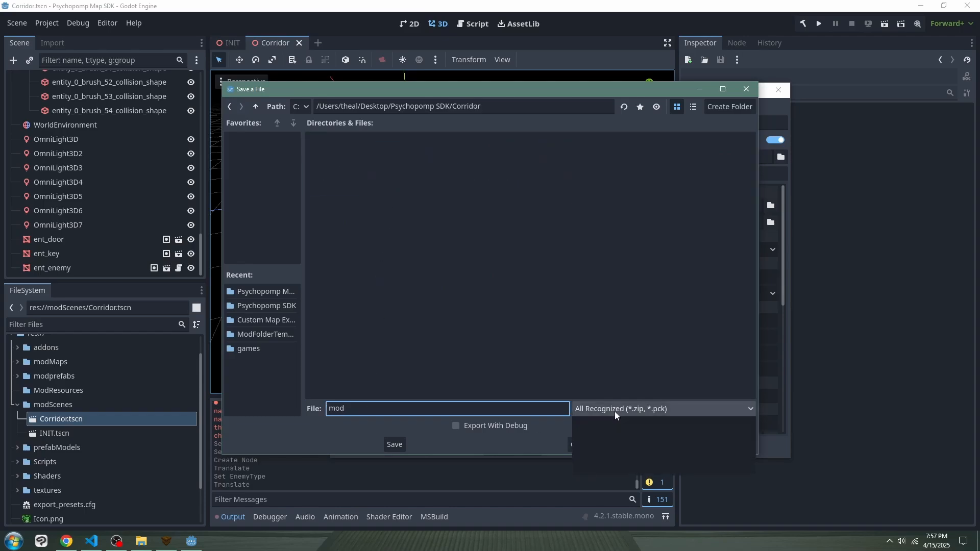
pyautogui.click(615, 412)
pyautogui.click(601, 439)
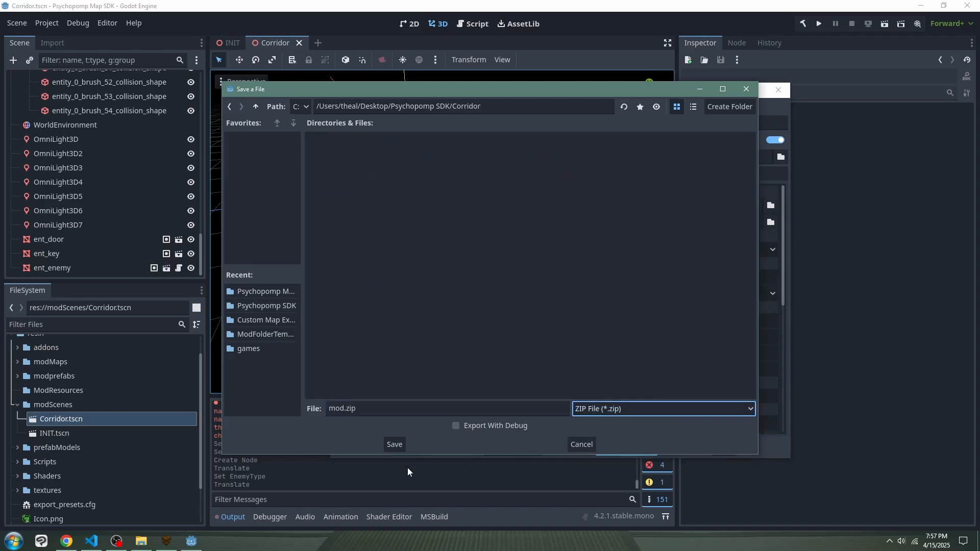
pyautogui.click(395, 446)
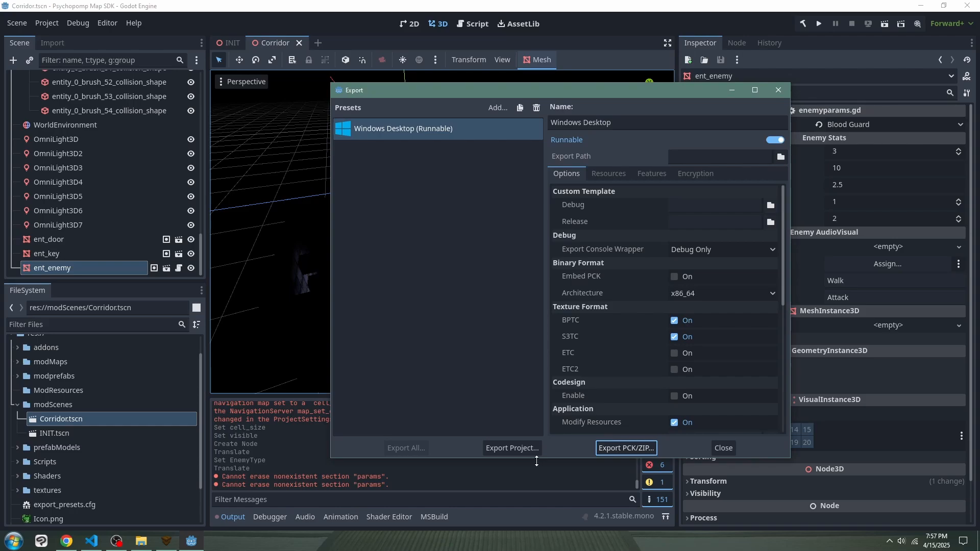
# - Switch to File Explorer to check the Corridor folder's files, return to Godot and close the export window
pyautogui.click(345, 478)
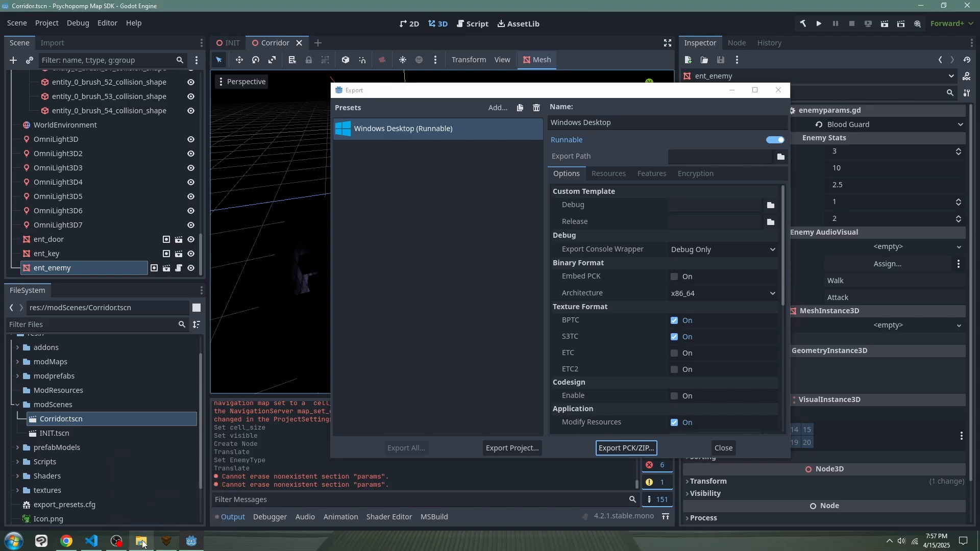
pyautogui.moveTo(143, 543)
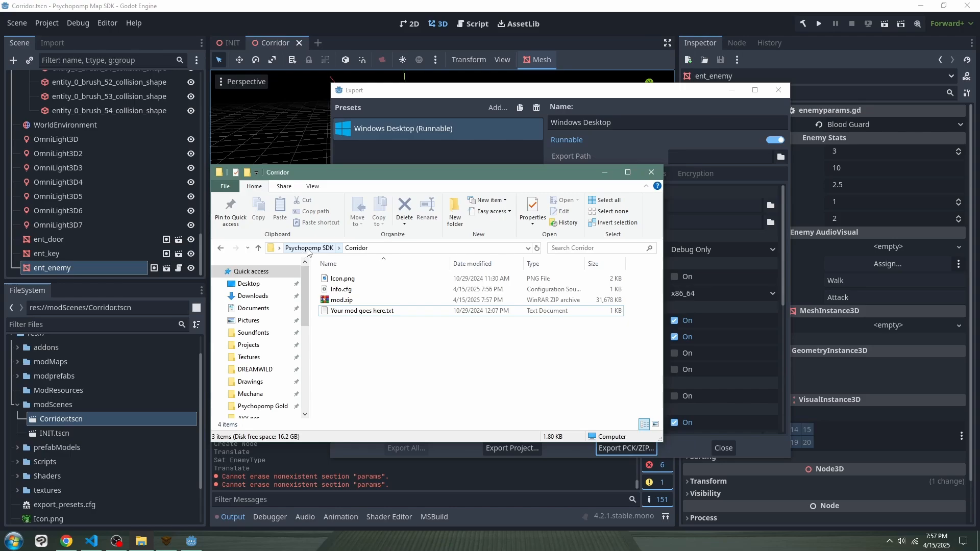
pyautogui.moveTo(375, 174); pyautogui.dragTo(377, 198)
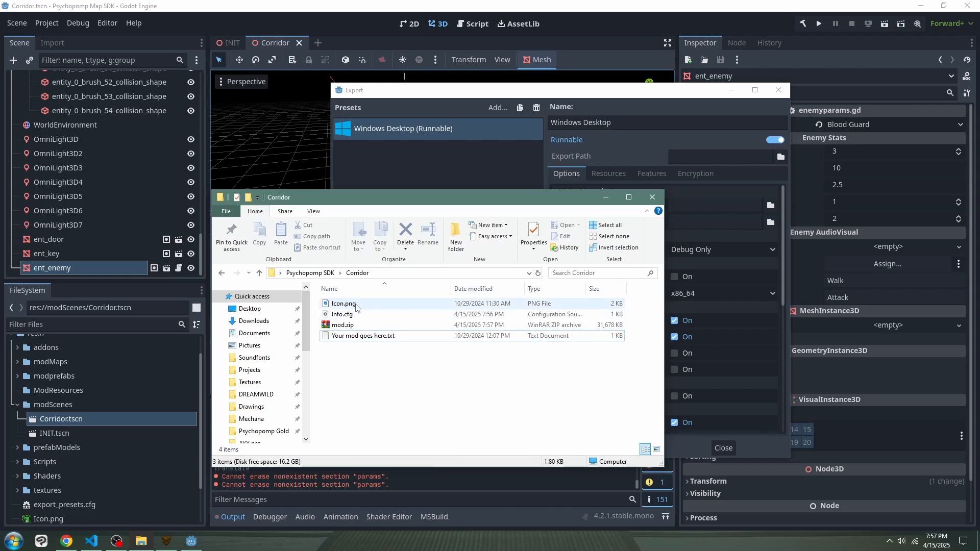
pyautogui.click(412, 52)
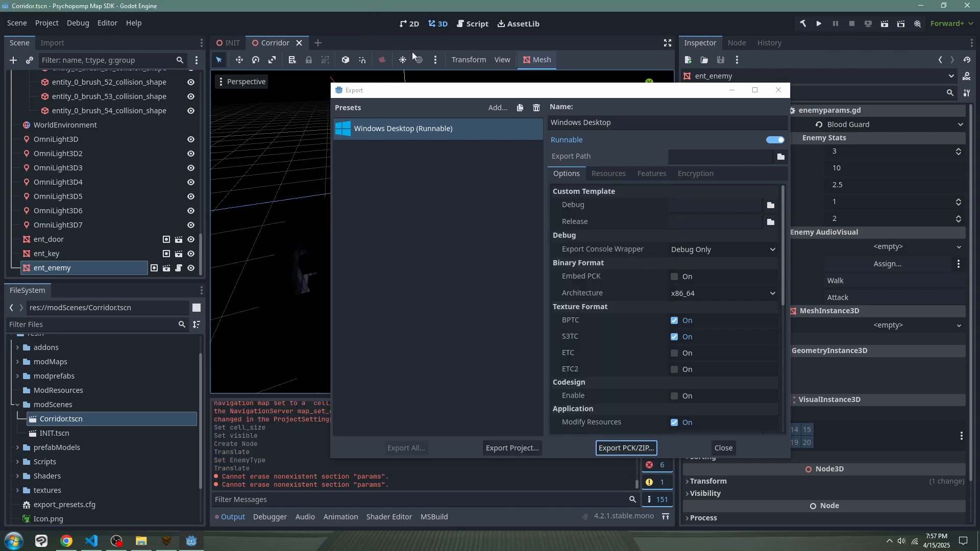
pyautogui.press('Escape')
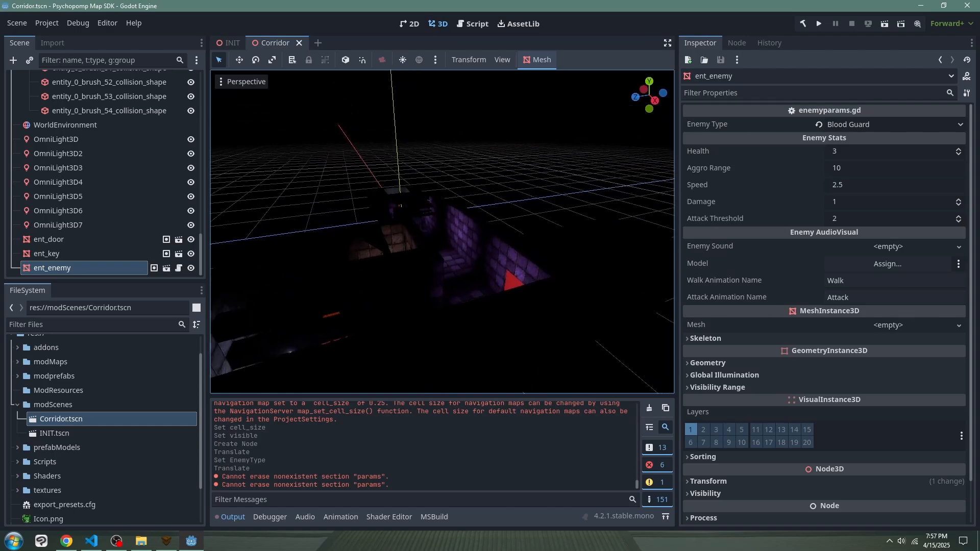
pyautogui.moveTo(540, 202); pyautogui.dragTo(539, 201, button='right')
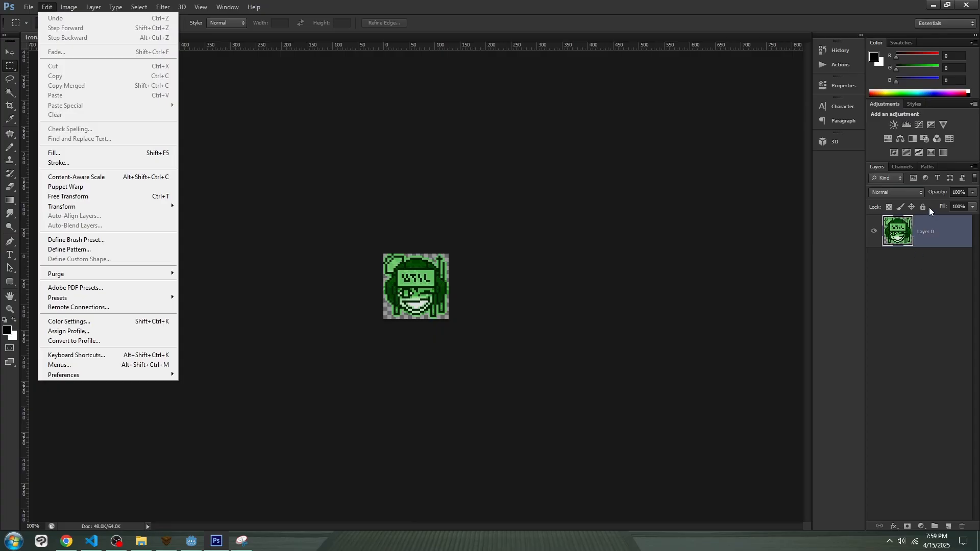
# - Switch to Photoshop, paste the corridor screenshot into Icon.png as a new layer and scale it down to fill the canvas
pyautogui.click(929, 207)
pyautogui.rightClick(521, 243)
pyautogui.moveTo(396, 267); pyautogui.dragTo(448, 284)
pyautogui.hotkey('ctrl', 'v')
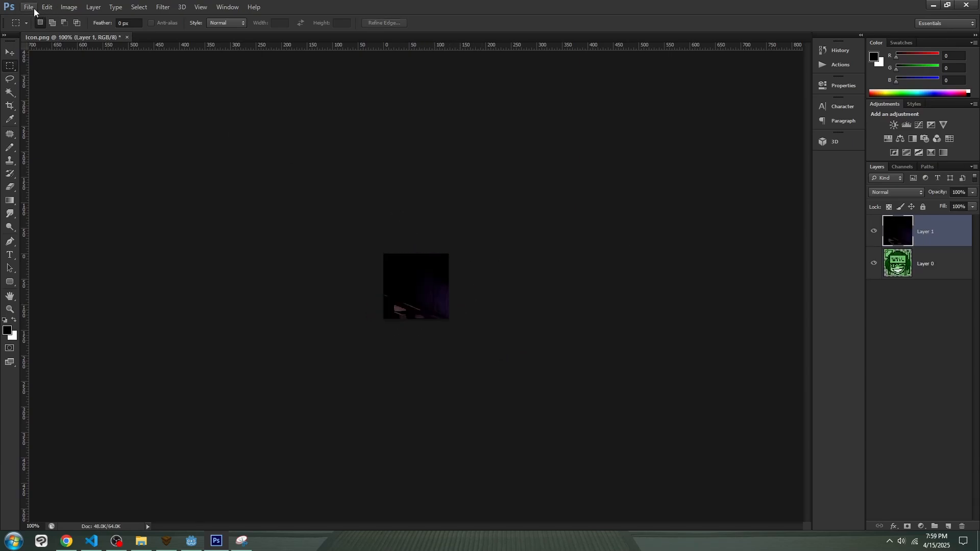
pyautogui.hotkey('ctrl', 't')
pyautogui.moveTo(662, 507); pyautogui.dragTo(449, 319)
pyautogui.click(513, 22)
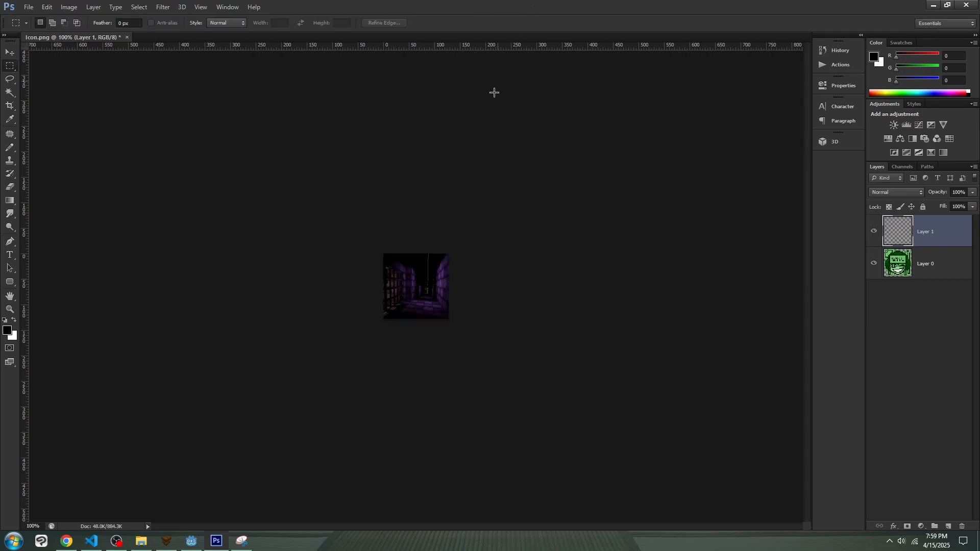
# - Save the corridor image in PNG format as Icon.png in the Corridor folder, replacing the existing file
pyautogui.keyDown('alt'); pyautogui.scroll(3, 455, 339); pyautogui.keyUp('alt')
pyautogui.keyDown('alt'); pyautogui.scroll(-3, 435, 335); pyautogui.keyUp('alt')
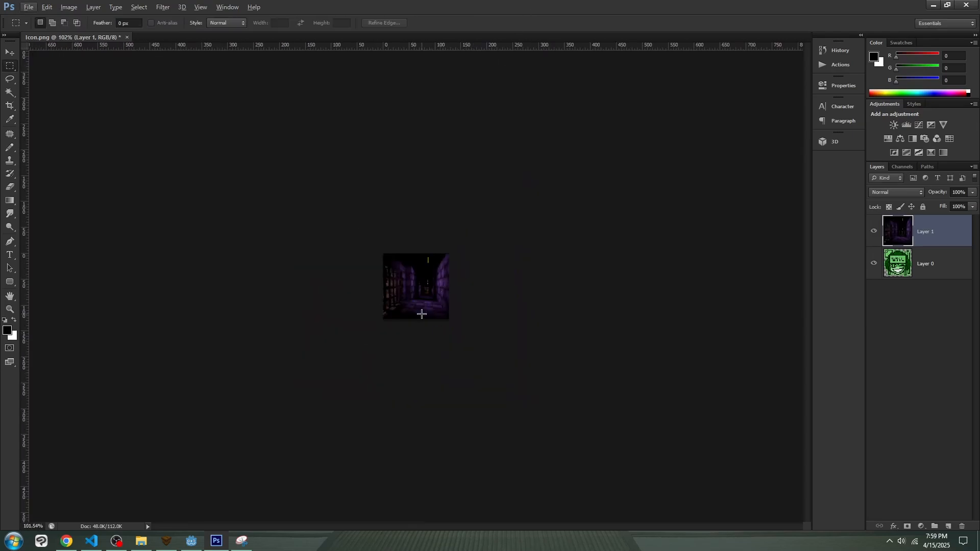
pyautogui.click(29, 7)
pyautogui.click(55, 125)
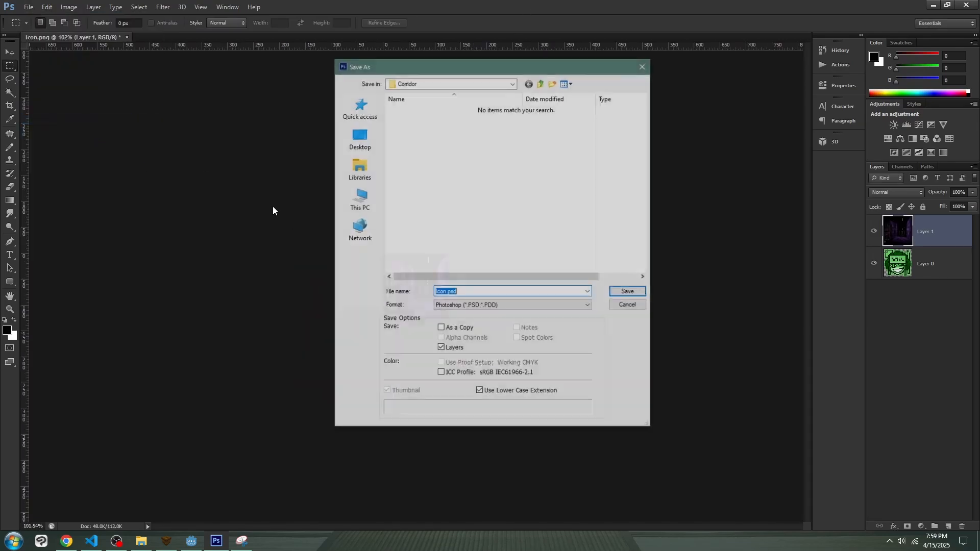
pyautogui.click(513, 305)
pyautogui.click(469, 429)
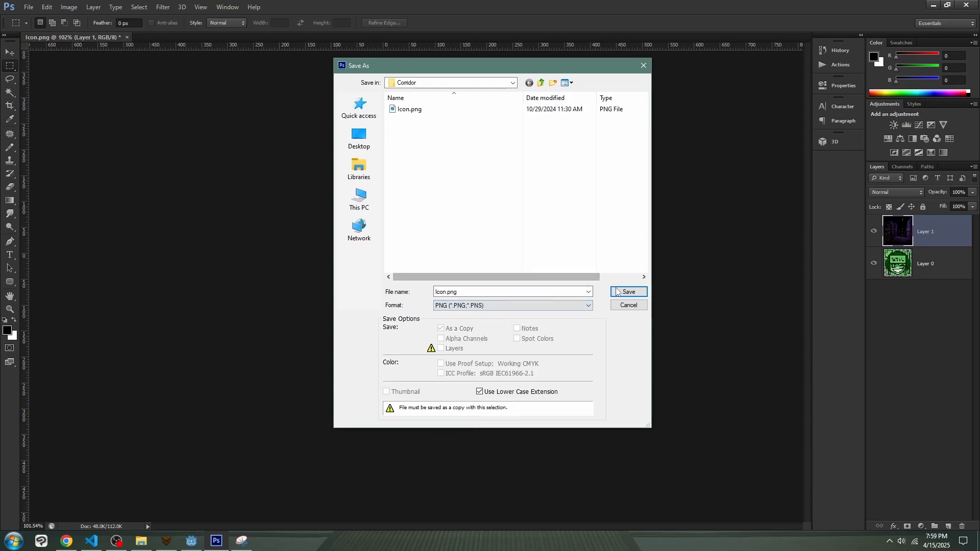
pyautogui.press('Return')
pyautogui.click(471, 205)
pyautogui.click(524, 170)
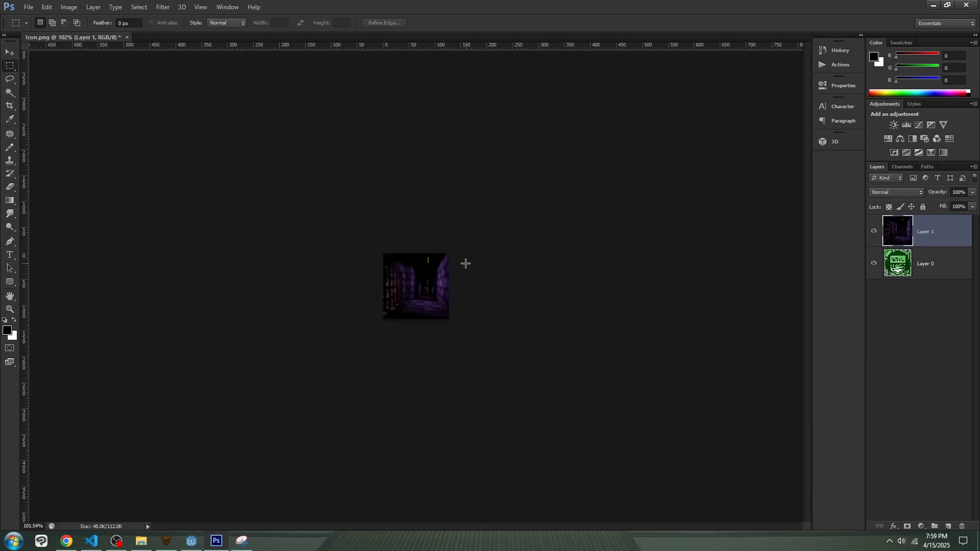
# - Check the new Icon.png in the Corridor folder in File Explorer and quit Photoshop without saving the document changes
pyautogui.click(142, 541)
pyautogui.keyDown('ctrl'); pyautogui.scroll(2, 380, 329); pyautogui.keyUp('ctrl')
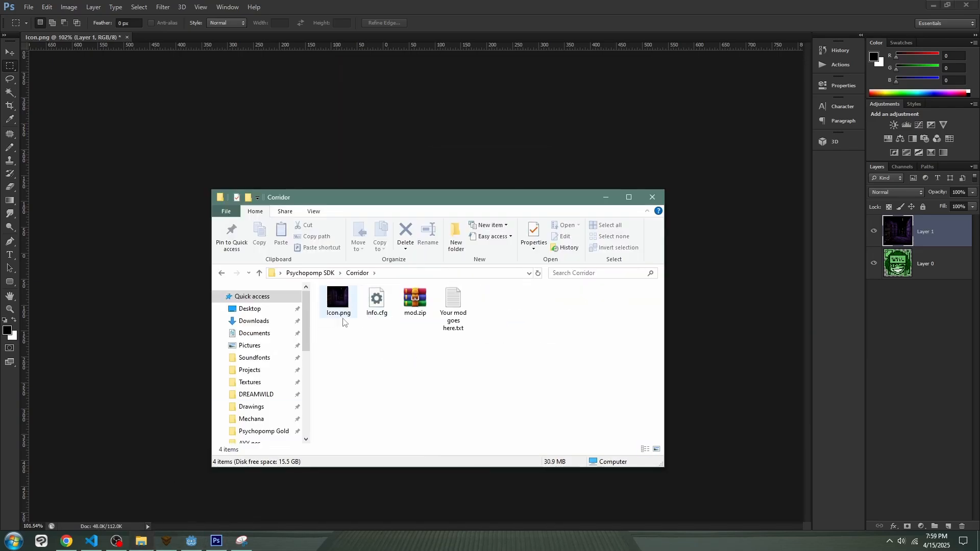
pyautogui.keyDown('ctrl'); pyautogui.scroll(-6, 347, 321); pyautogui.keyUp('ctrl')
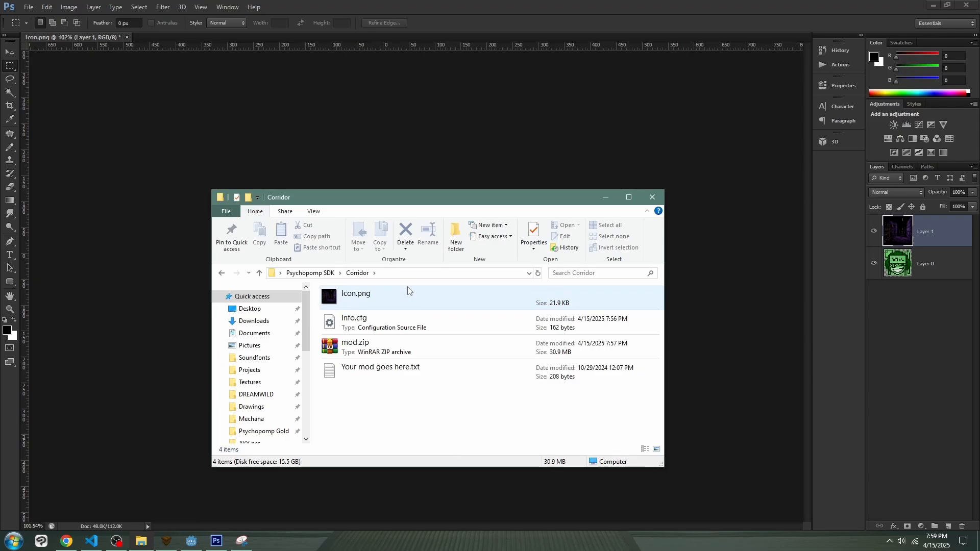
pyautogui.click(966, 4)
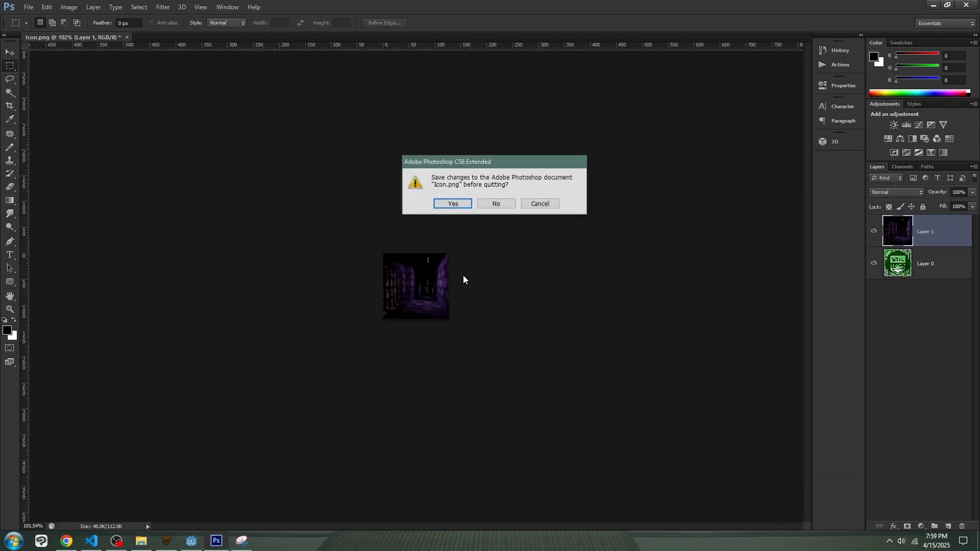
pyautogui.click(510, 203)
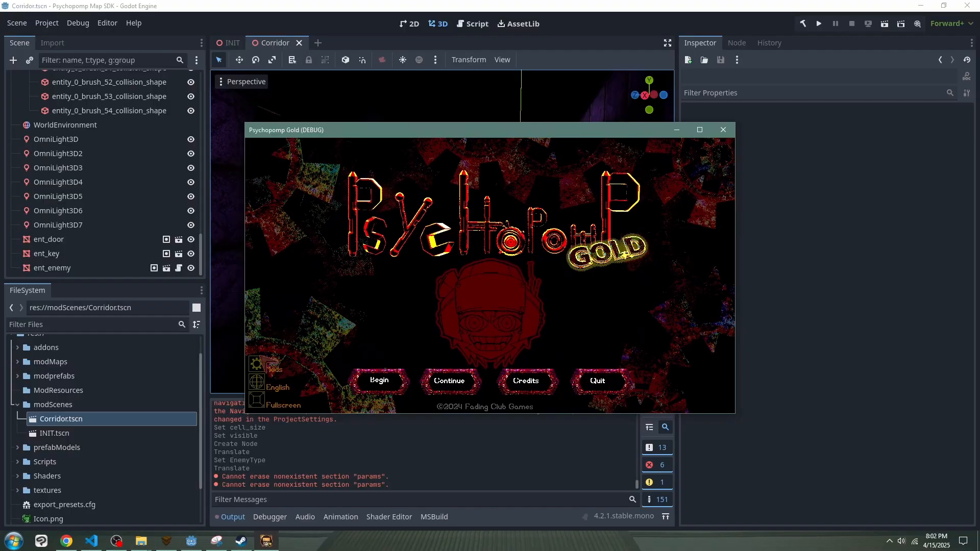
# - In Psychopomp Gold, enter the Mods screen and open the game's mods folder
pyautogui.click(262, 366)
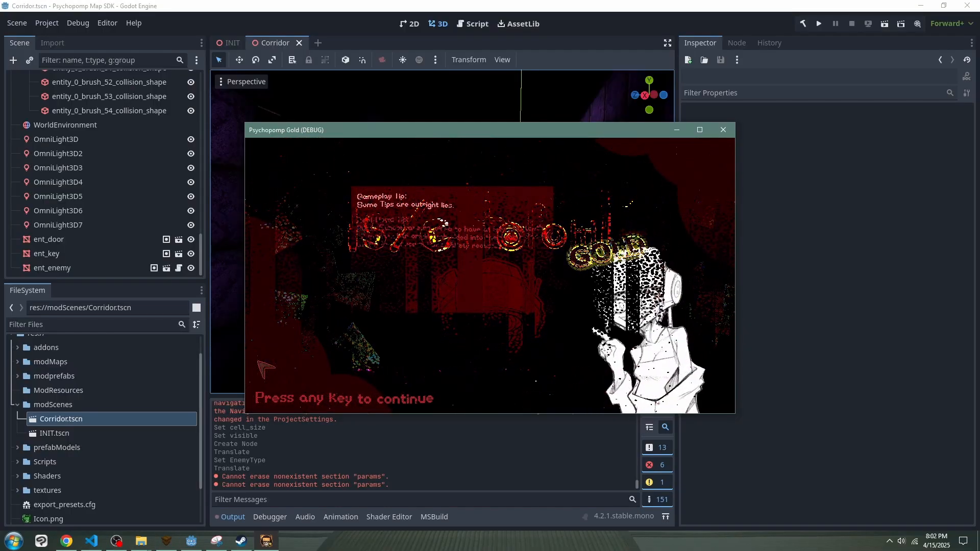
pyautogui.click(321, 351)
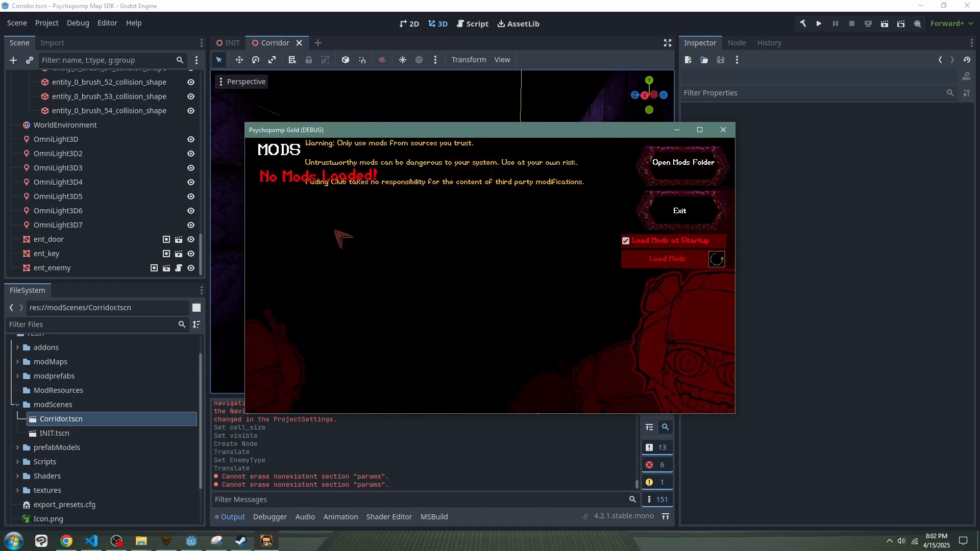
pyautogui.click(690, 163)
pyautogui.moveTo(503, 205); pyautogui.dragTo(513, 149)
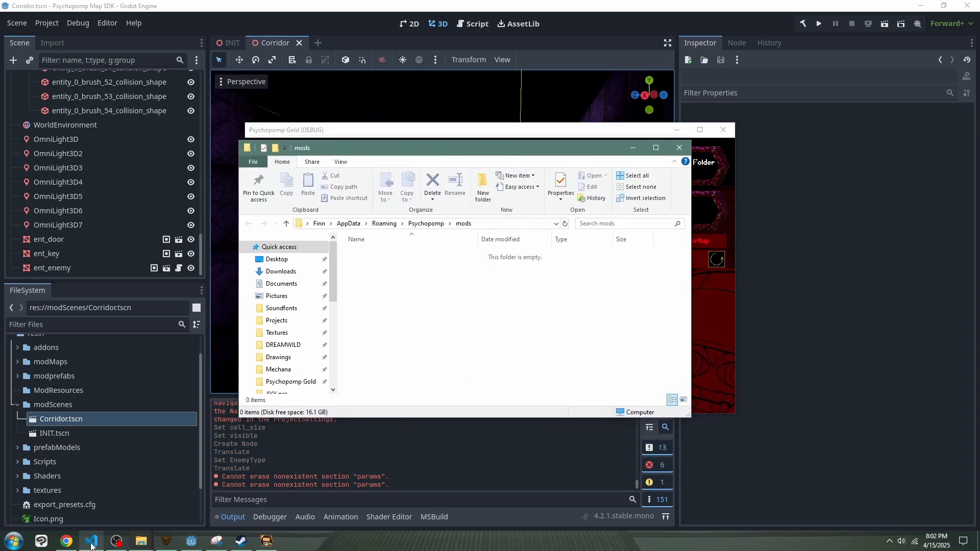
# - Copy the Corridor folder from the Psychopomp SDK folder into the game's mods folder
pyautogui.click(142, 541)
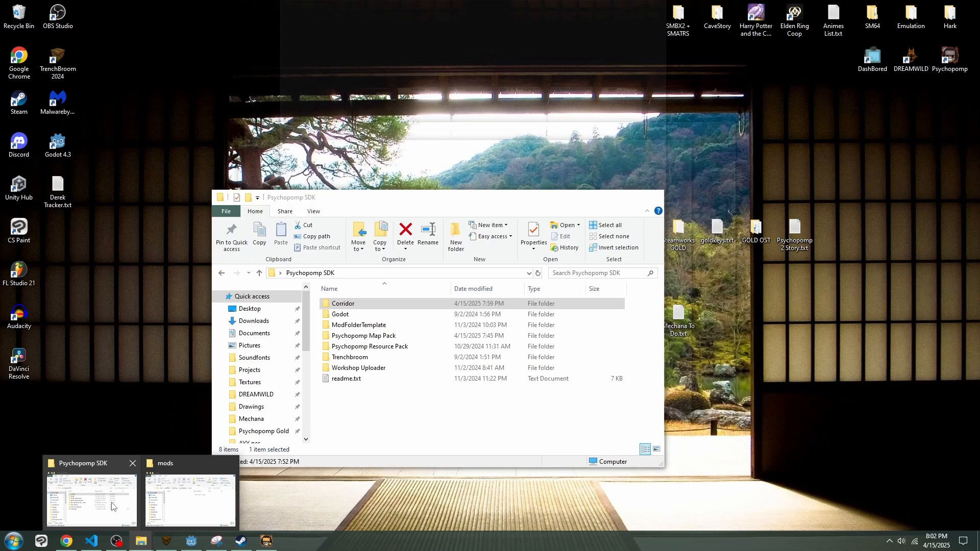
pyautogui.click(112, 507)
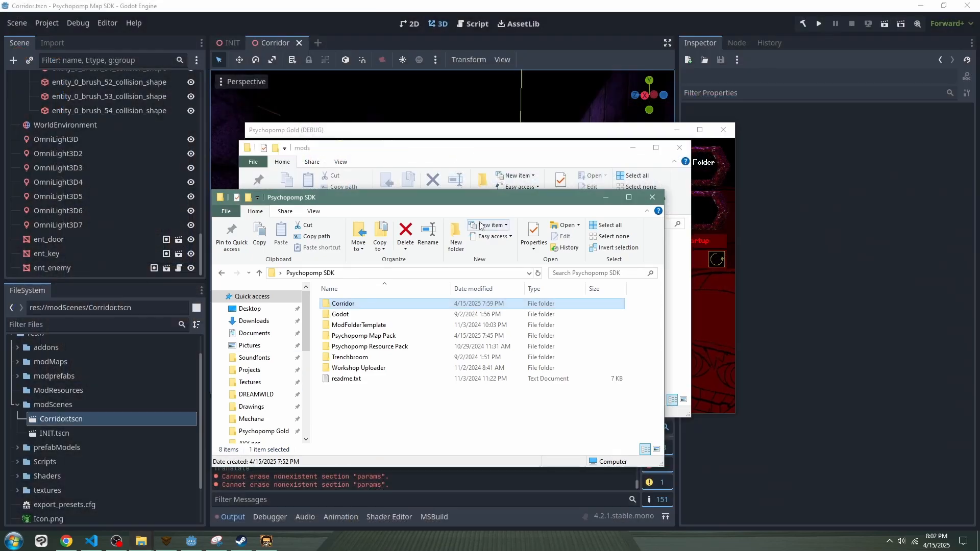
pyautogui.moveTo(431, 195); pyautogui.dragTo(841, 238)
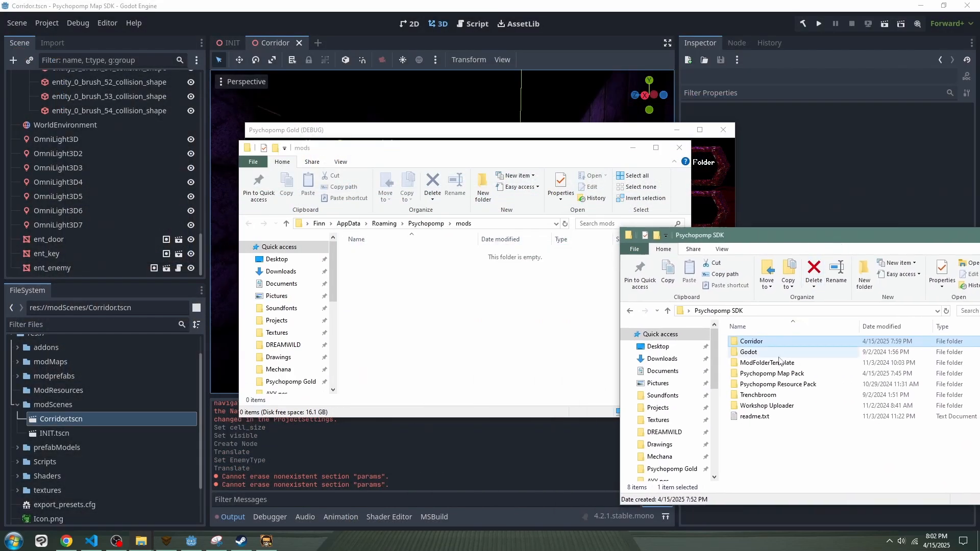
pyautogui.rightClick(762, 341)
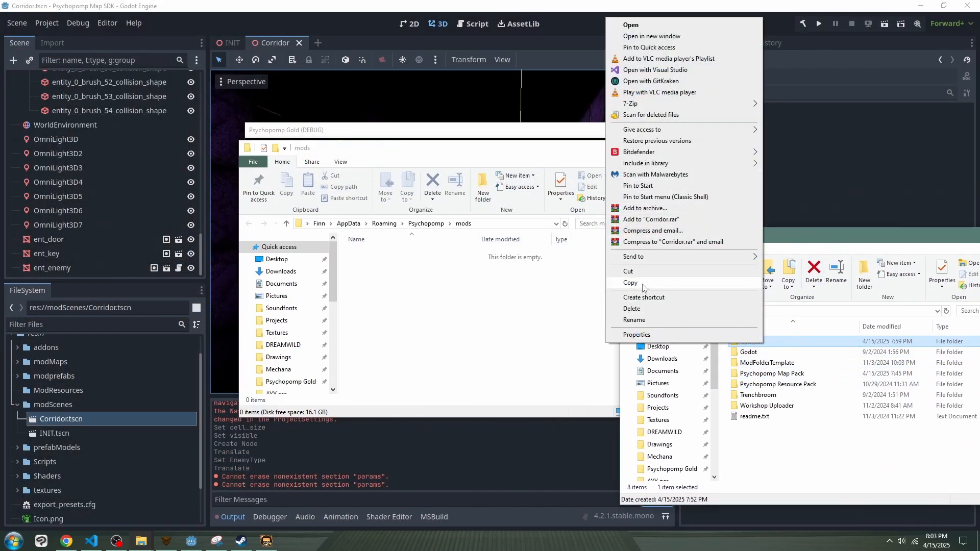
pyautogui.click(630, 283)
pyautogui.rightClick(765, 342)
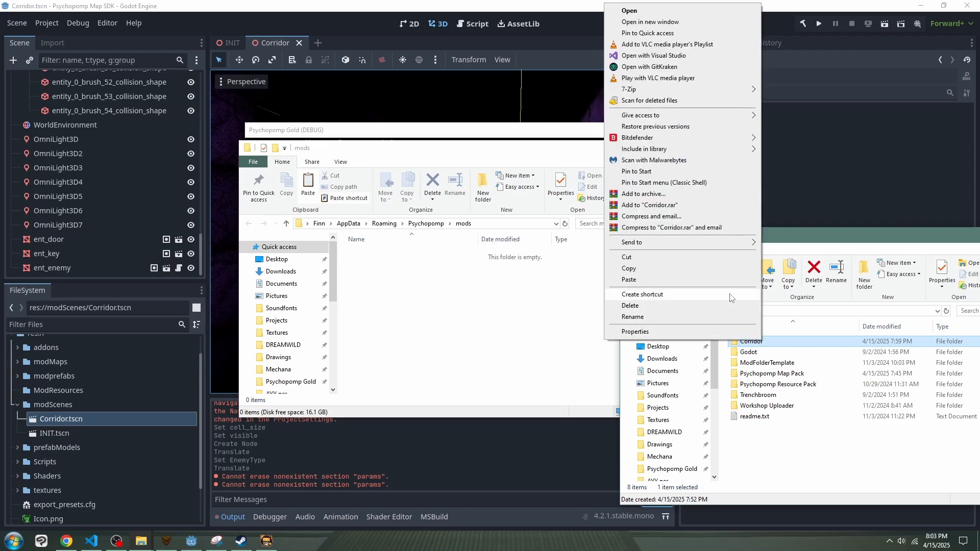
pyautogui.click(651, 281)
pyautogui.rightClick(398, 310)
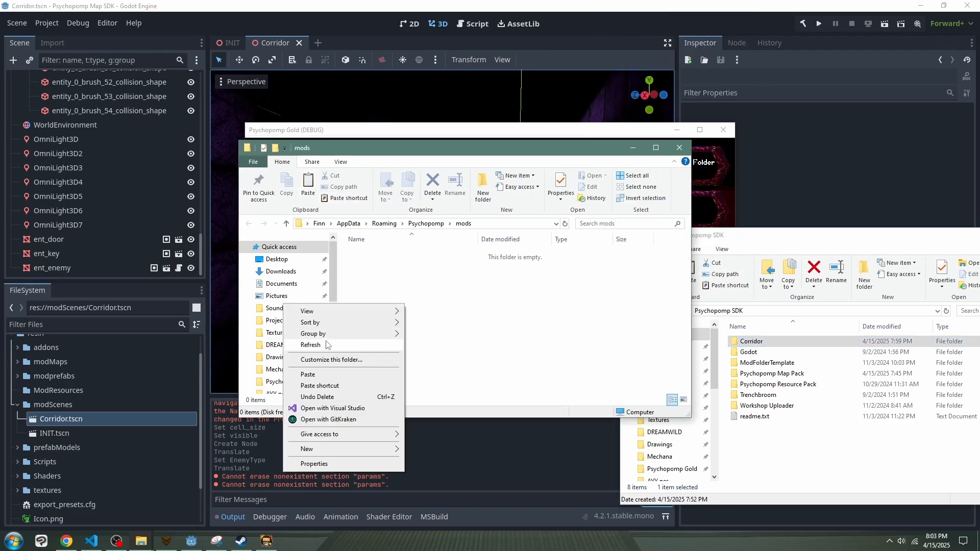
pyautogui.click(308, 374)
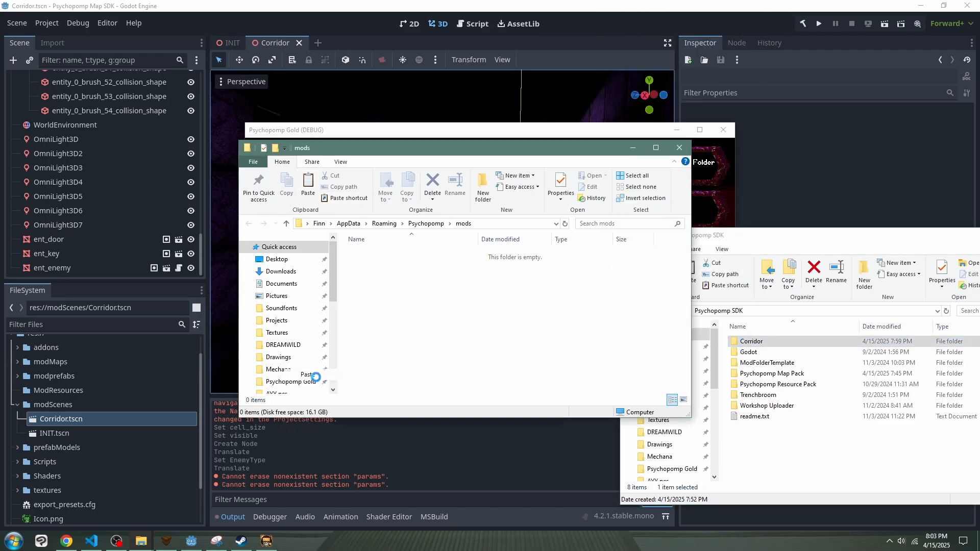
# - Return to Psychopomp Gold, reopen the Mods screen past the loading tip and play the Corridor map pack
pyautogui.click(723, 213)
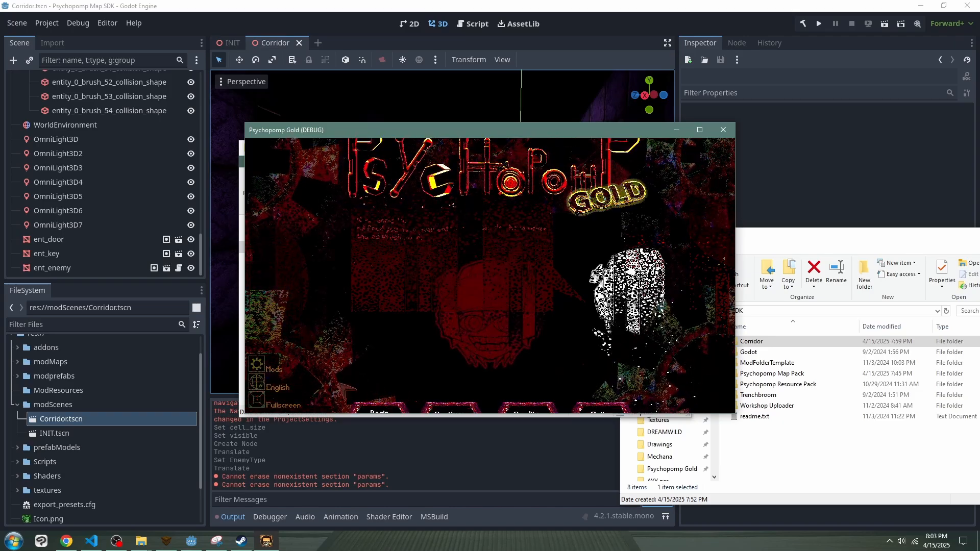
pyautogui.click(257, 365)
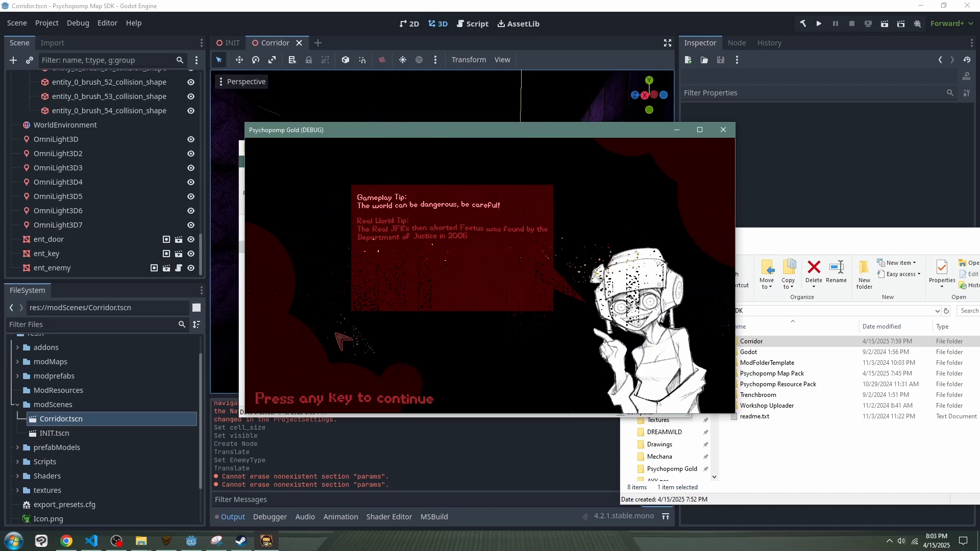
pyautogui.click(335, 334)
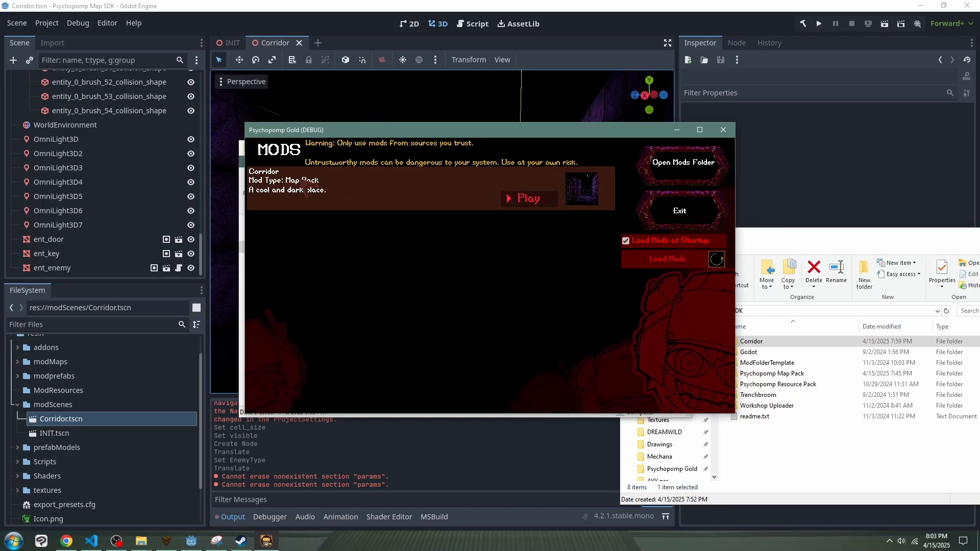
pyautogui.click(541, 200)
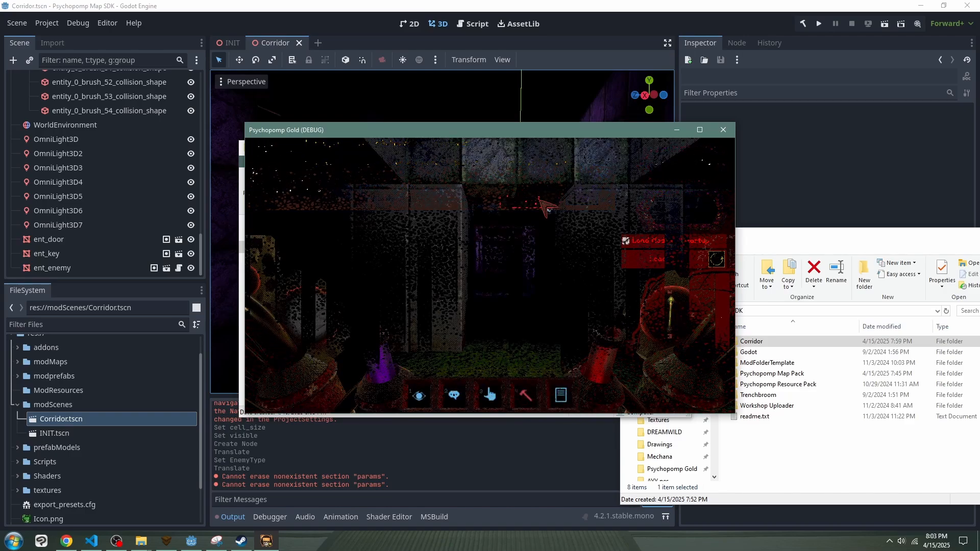
# - Playtest the Corridor map by walking through the start room, the purple corridor and the barred room, ending near the far door
pyautogui.press('w')
pyautogui.press('d')
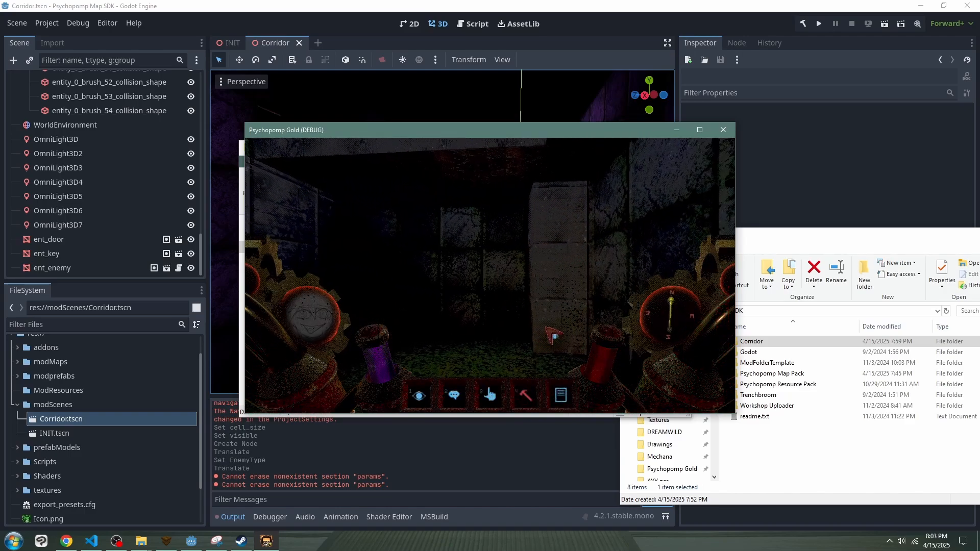
pyautogui.press('w')
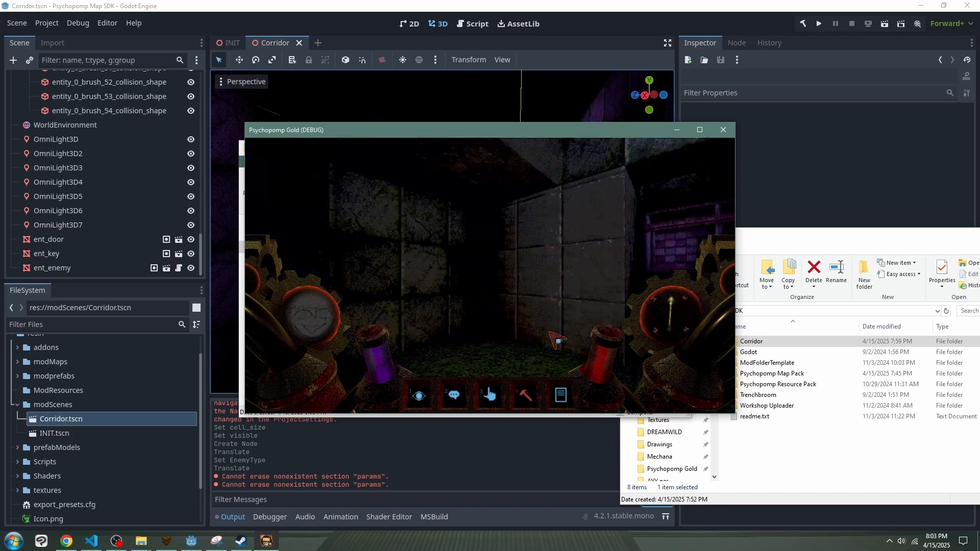
pyautogui.press('d')
pyautogui.press('d')
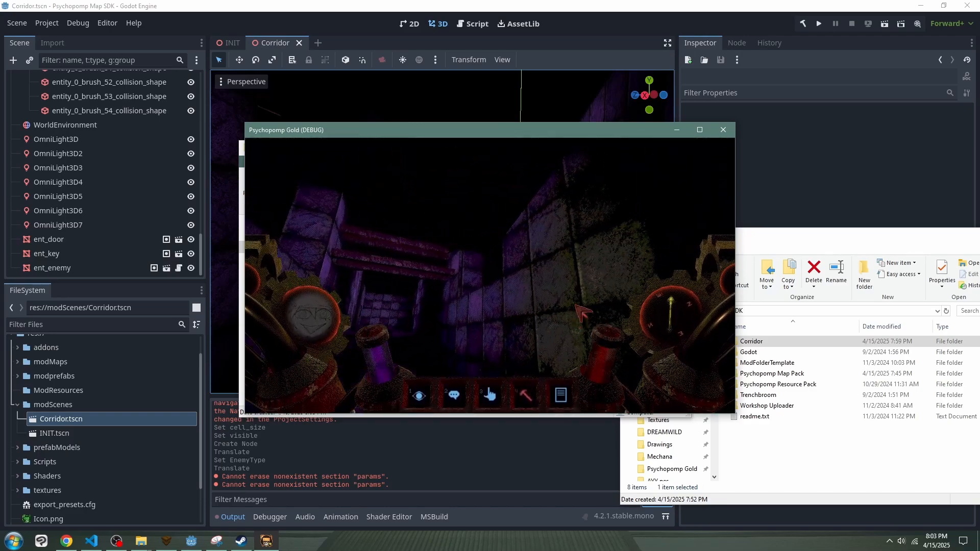
pyautogui.press('w')
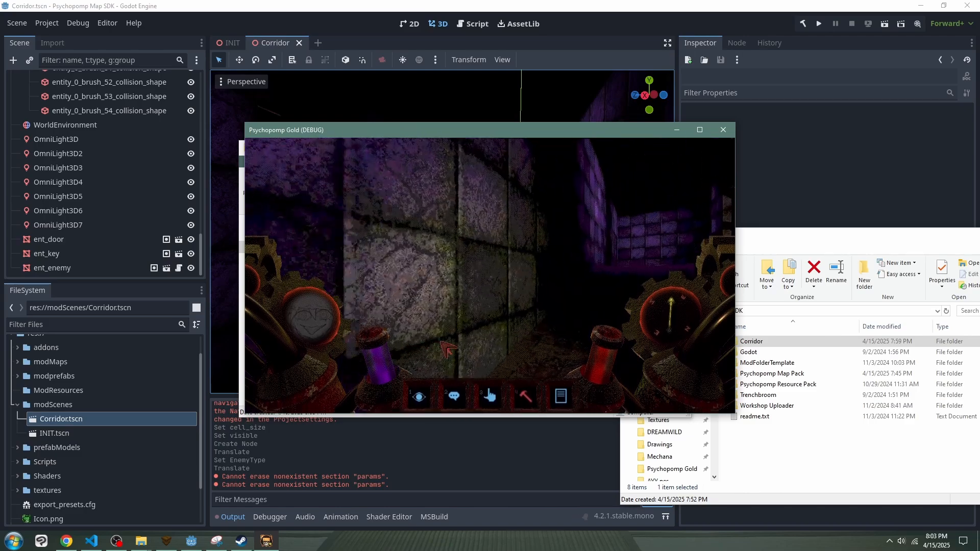
pyautogui.press('d')
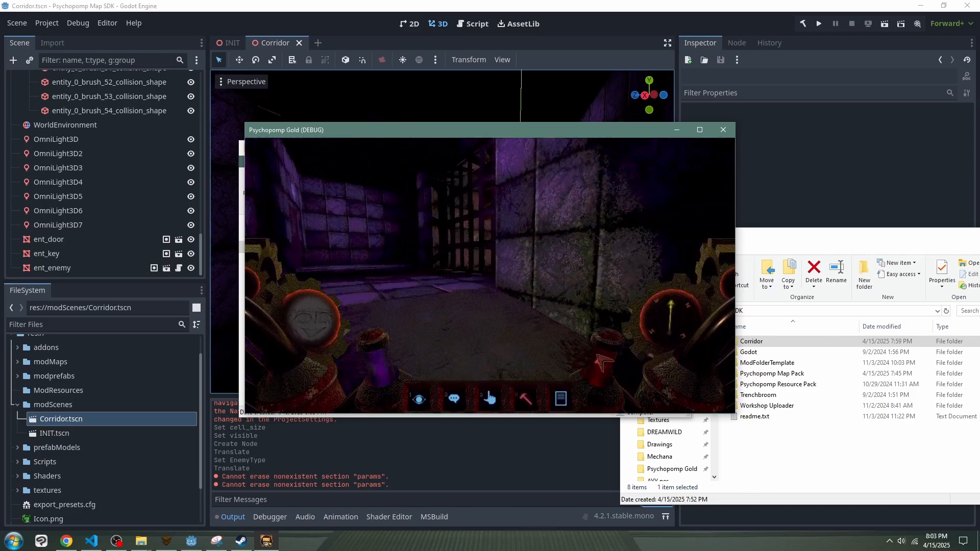
pyautogui.press('a')
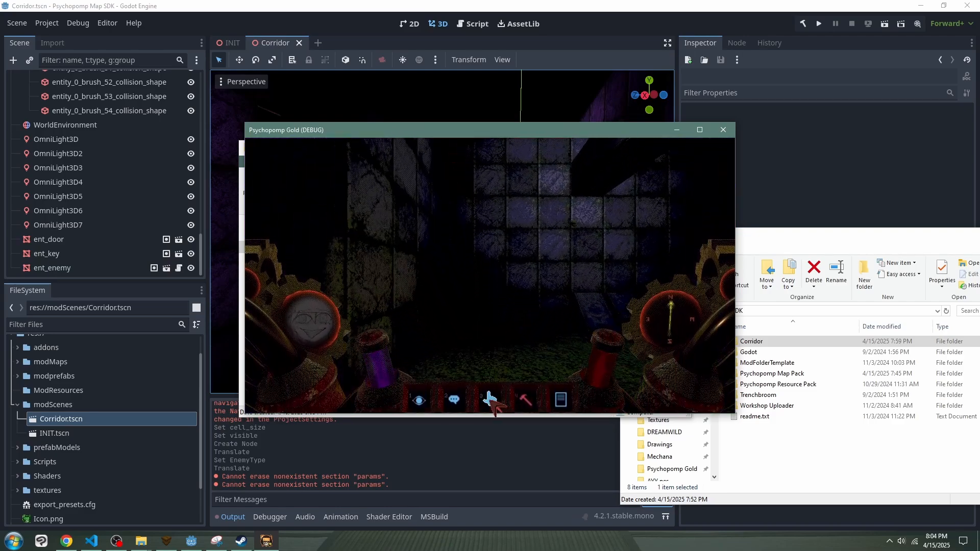
pyautogui.press('w')
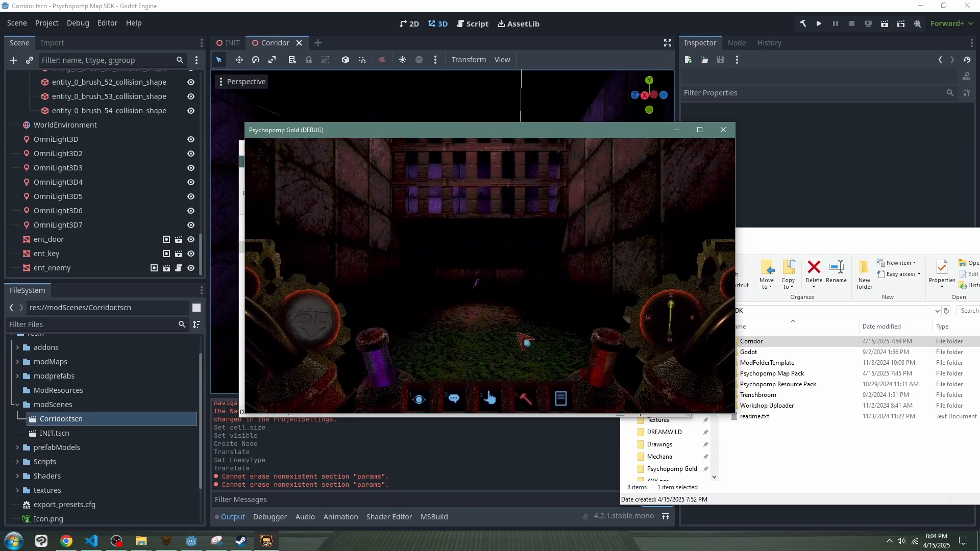
pyautogui.press('a')
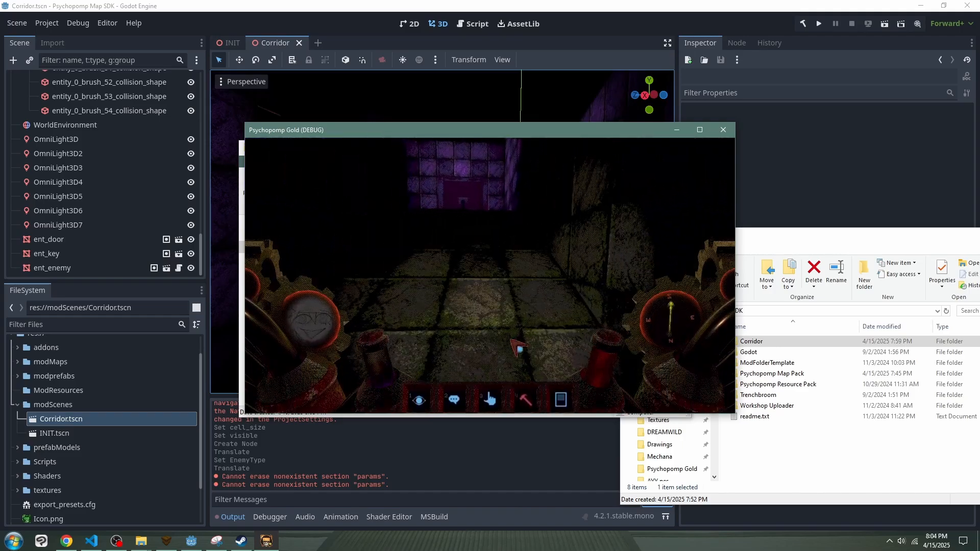
# - Use the key from the inventory on the corridor's locked door and walk to the glowing orb behind it to finish the level
pyautogui.click(559, 390)
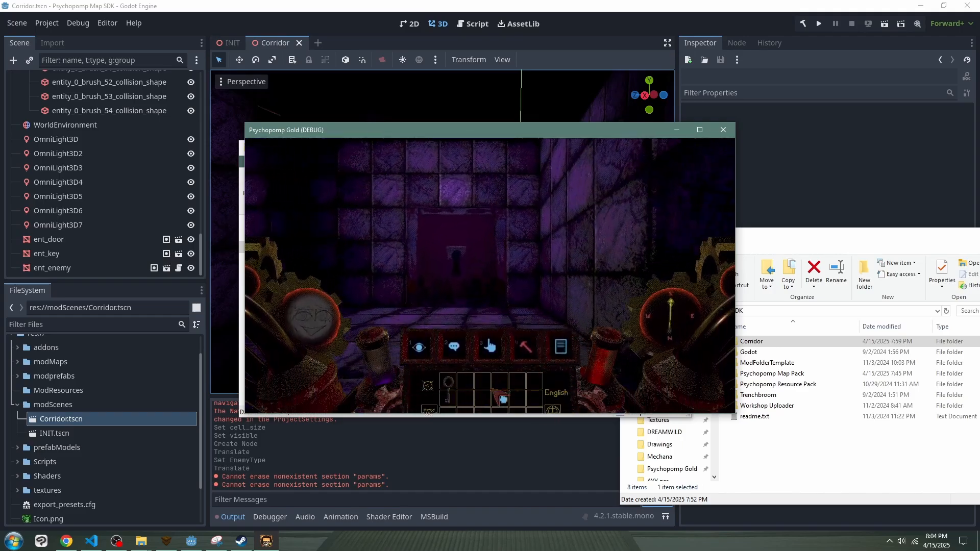
pyautogui.click(449, 300)
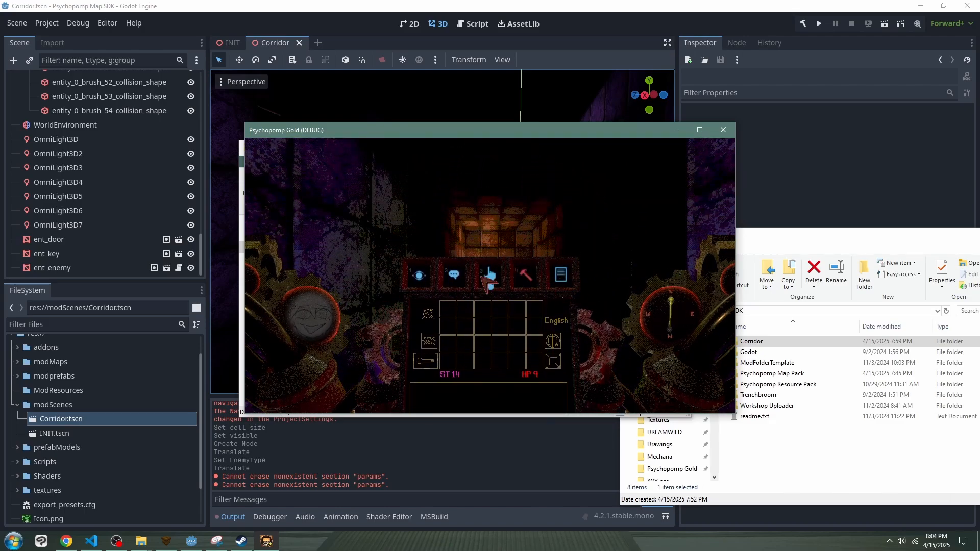
pyautogui.click(489, 278)
pyautogui.press('w')
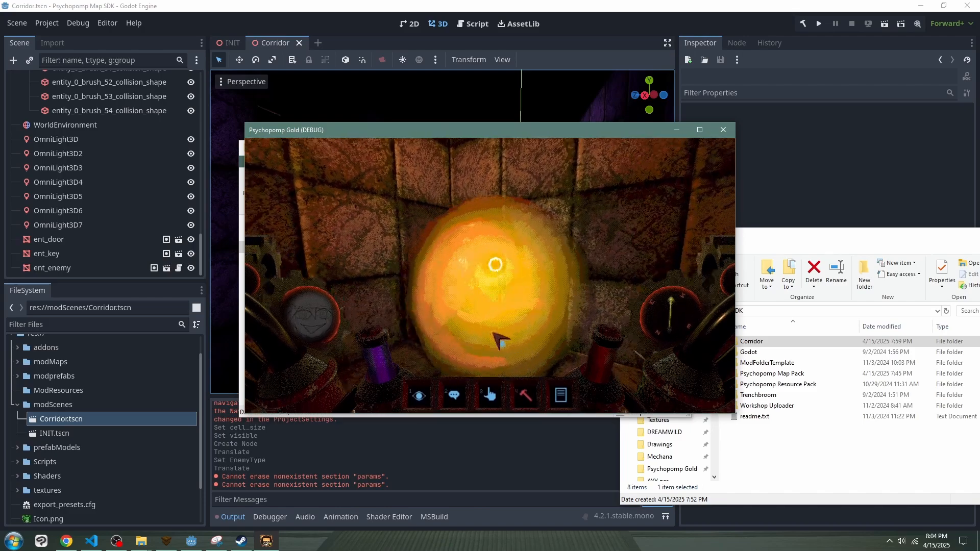
pyautogui.press('Escape')
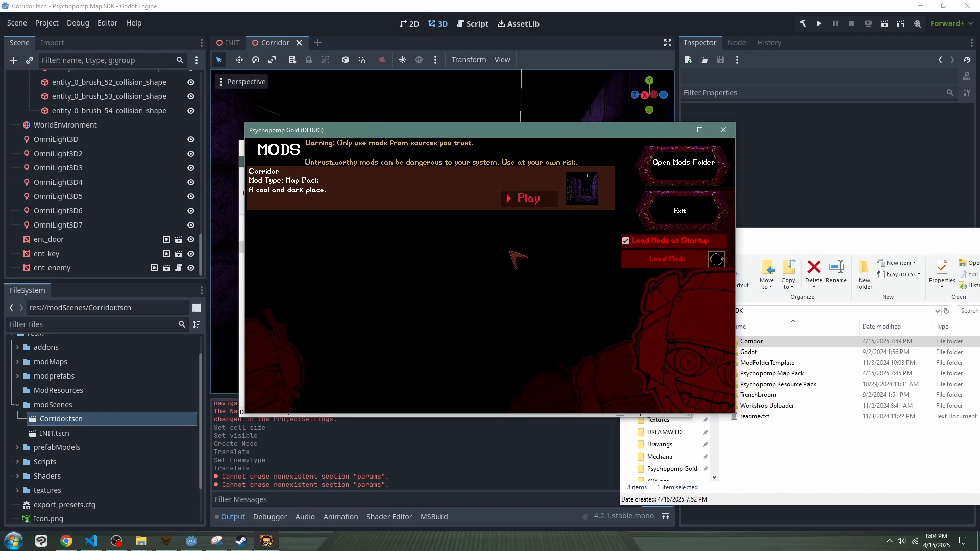
# - Play the Corridor mod again and walk from the start room down the purple corridor to the barred enclosure
pyautogui.click(516, 201)
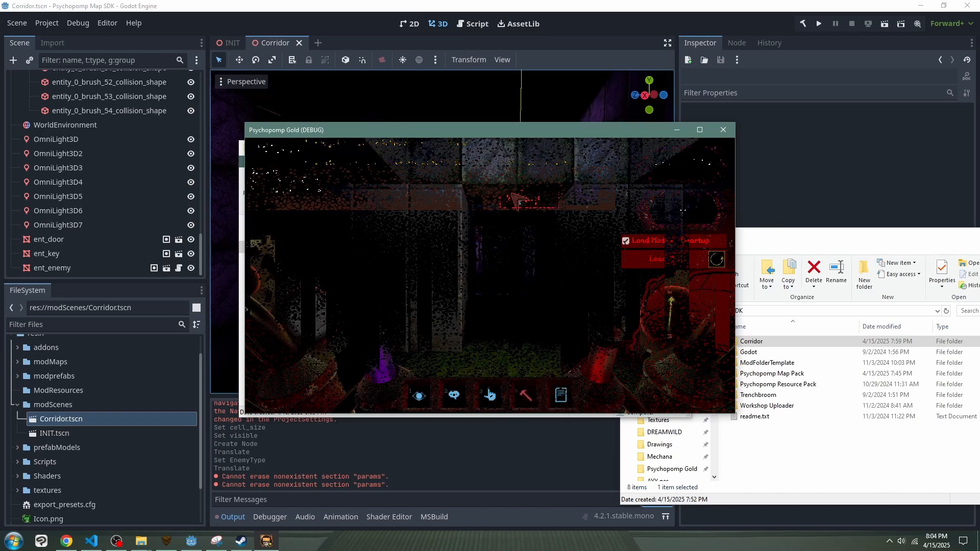
pyautogui.press('w')
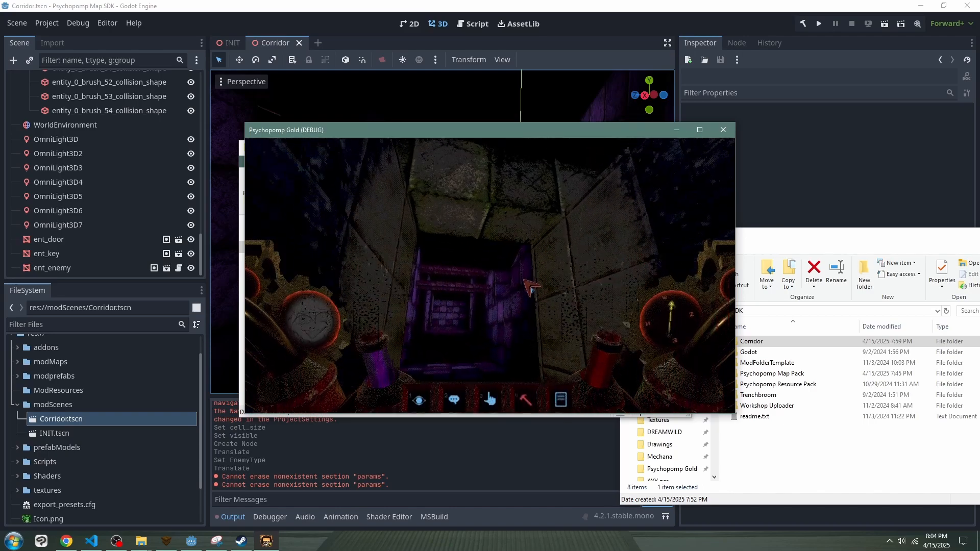
pyautogui.press('w')
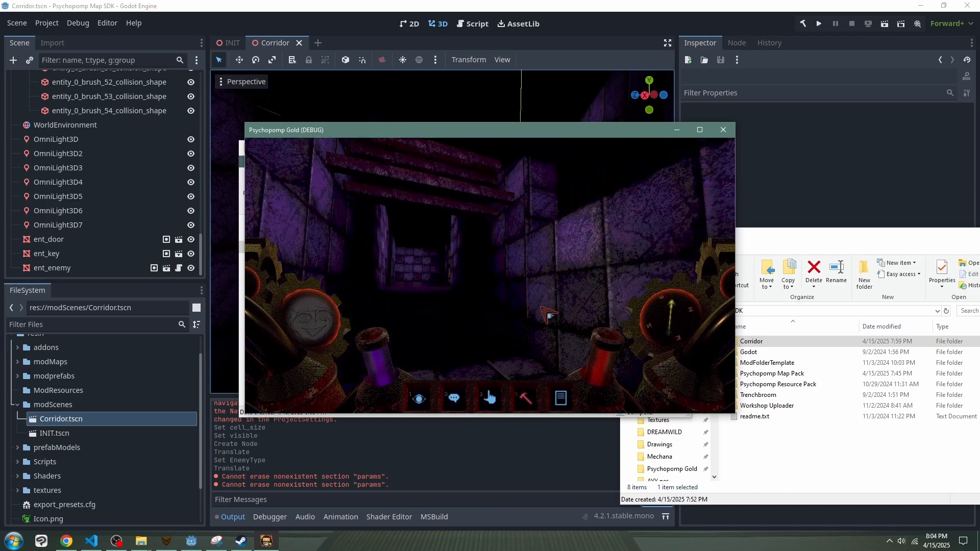
pyautogui.press('a')
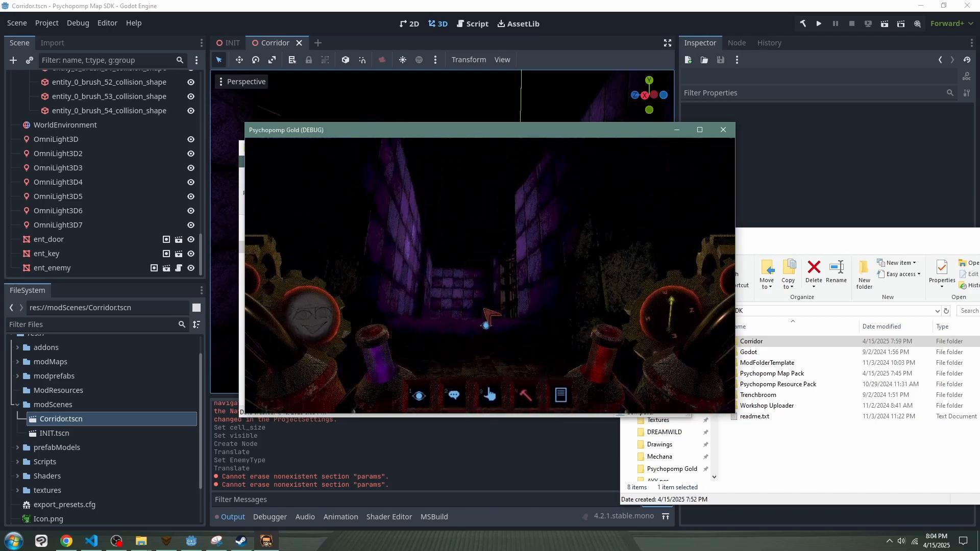
pyautogui.press('w')
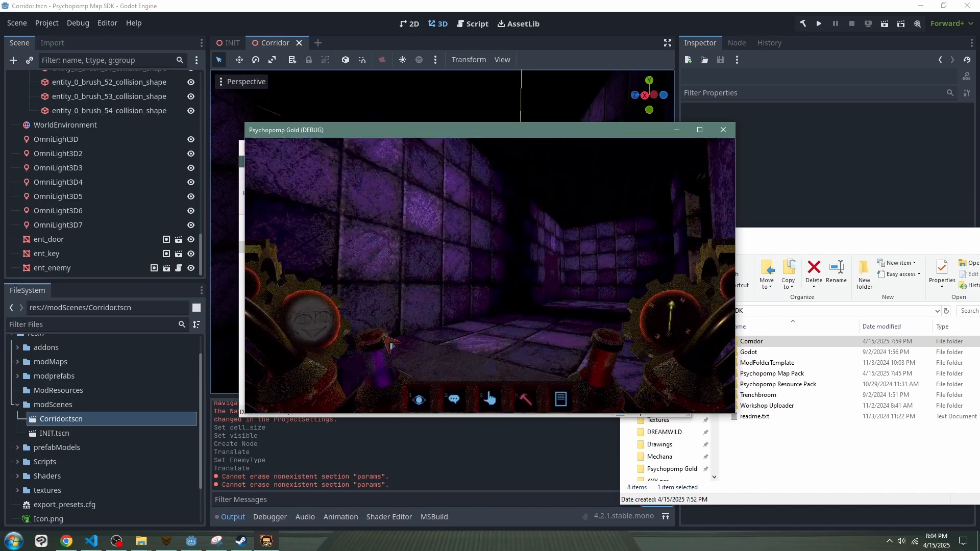
pyautogui.press('d')
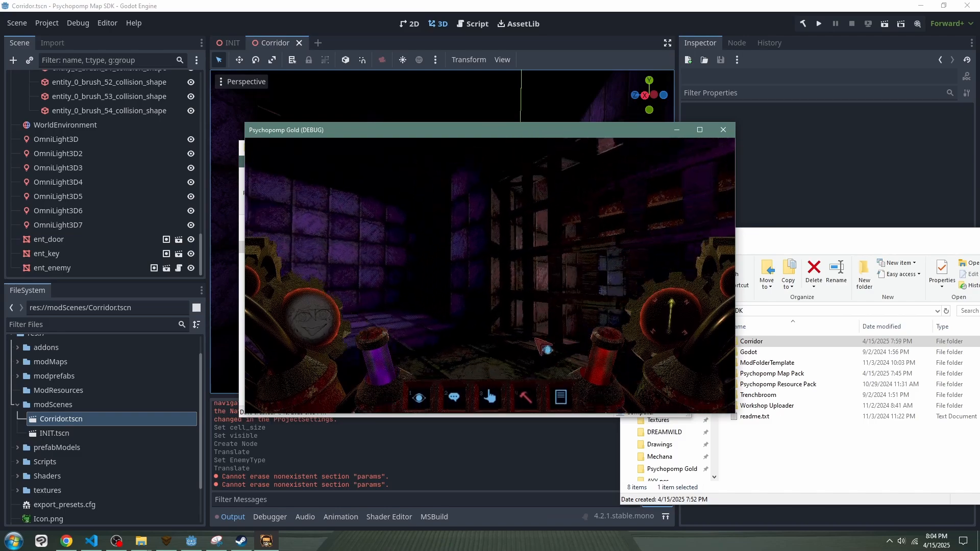
# - Turn back from the locked door and walk the corridor past the barred enclosure towards the start room, examining the map in play
pyautogui.press('a')
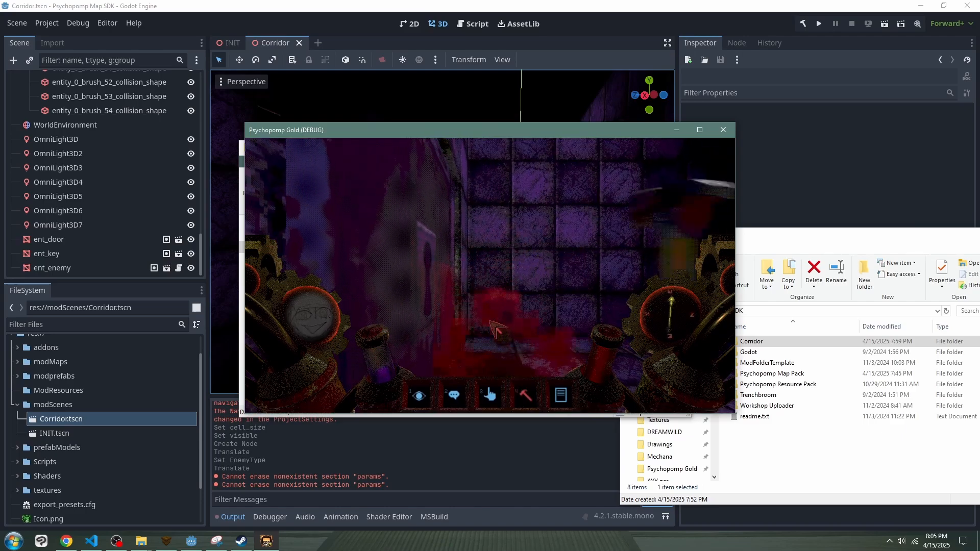
pyautogui.press('a')
pyautogui.press('w')
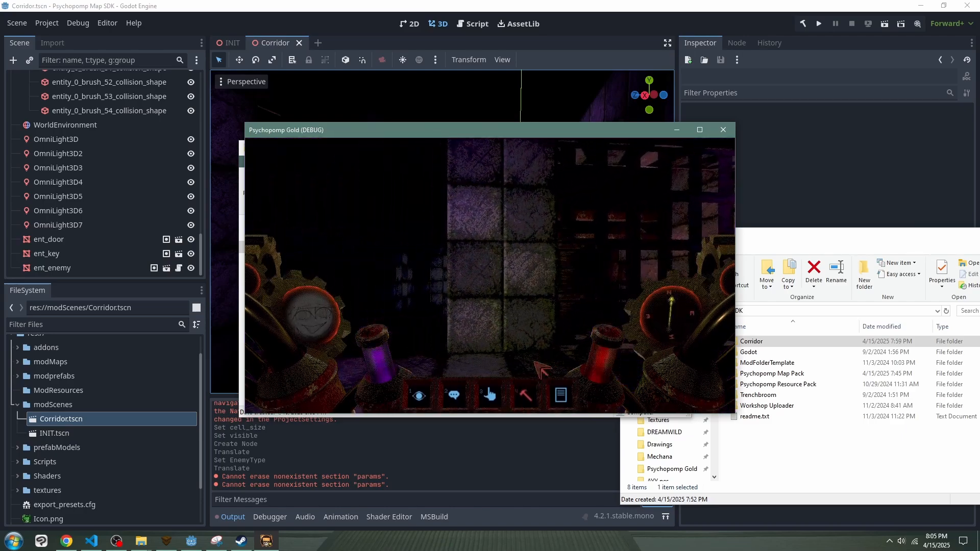
pyautogui.press('d')
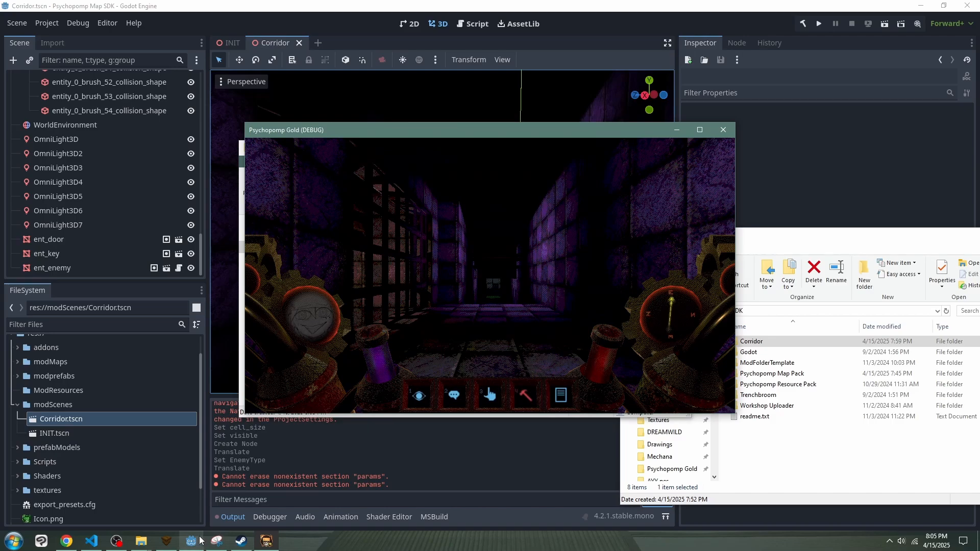
pyautogui.moveTo(200, 540)
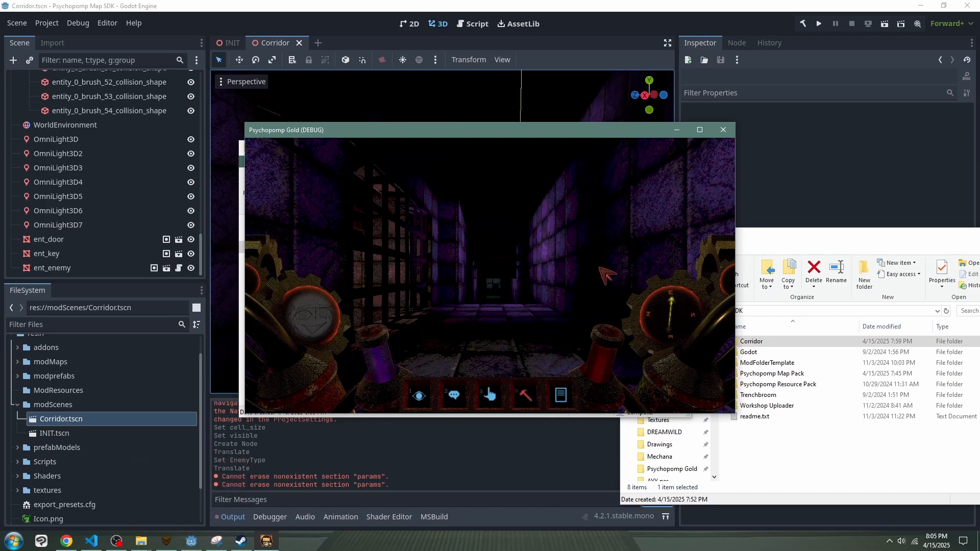
pyautogui.press('a')
pyautogui.press('w')
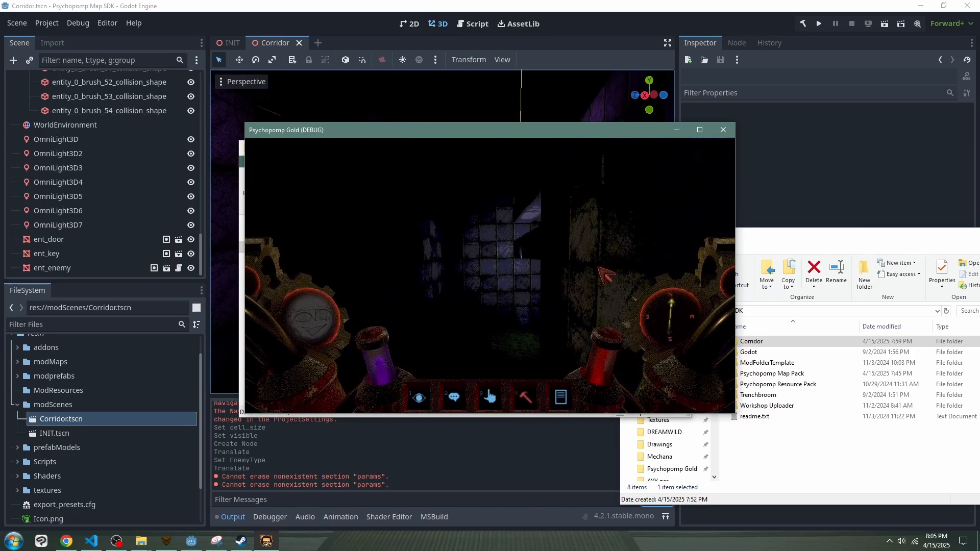
pyautogui.press('d')
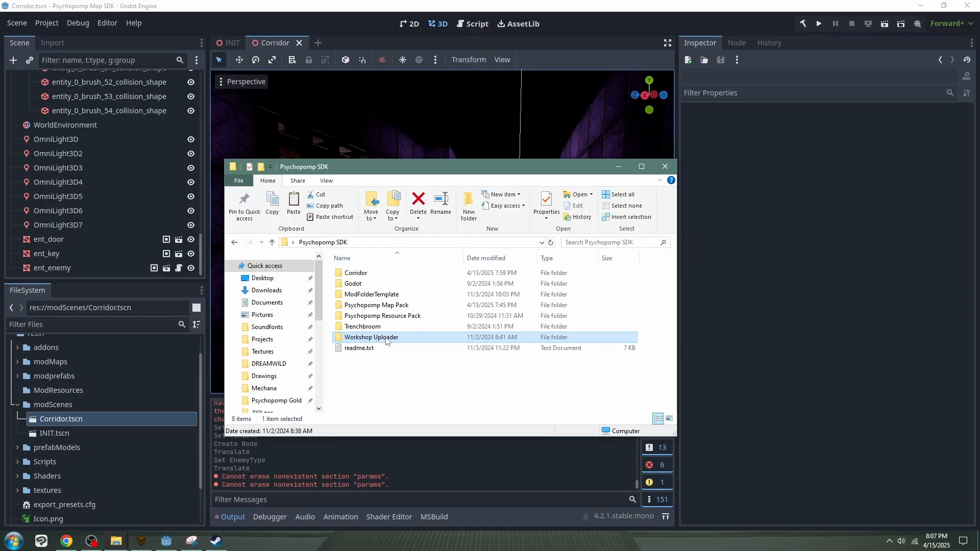
# - Launch SteamWorkshopUploader.exe from the SDK's Workshop Uploader folder and bring its window to the front
pyautogui.doubleClick(387, 337)
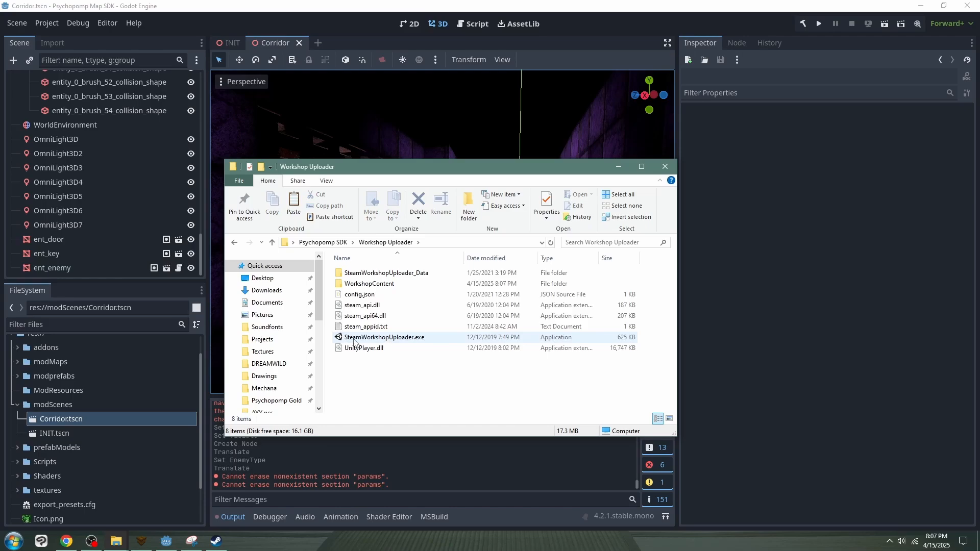
pyautogui.click(418, 341)
pyautogui.doubleClick(418, 340)
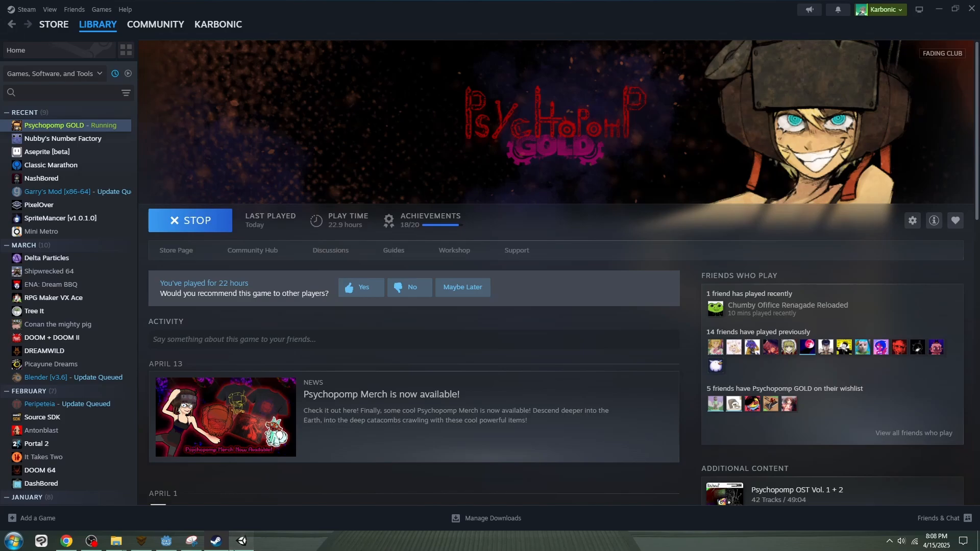
pyautogui.click(235, 549)
pyautogui.click(235, 549)
pyautogui.click(219, 549)
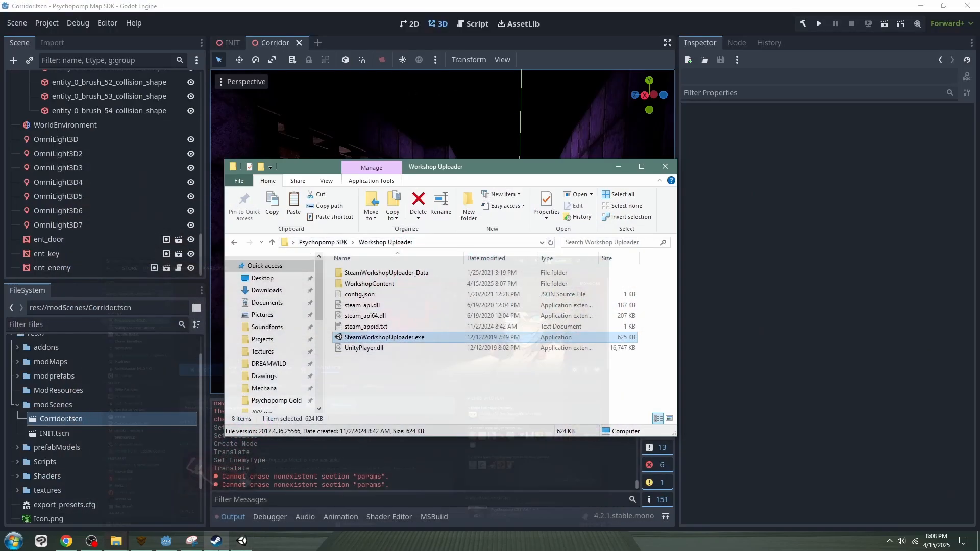
pyautogui.click(253, 542)
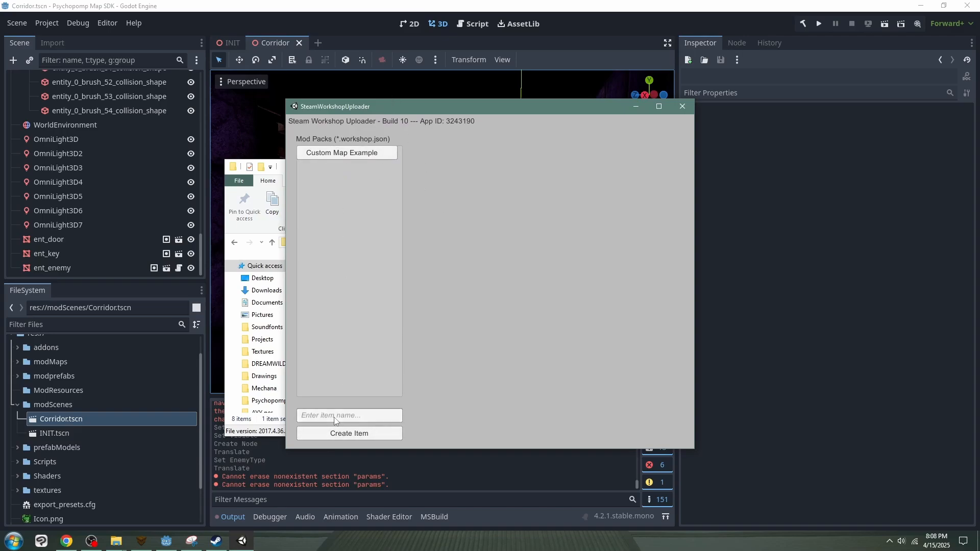
# - Create a new Workshop item named Corridor in the uploader
pyautogui.click(350, 416)
pyautogui.write('Corridor')
pyautogui.click(355, 434)
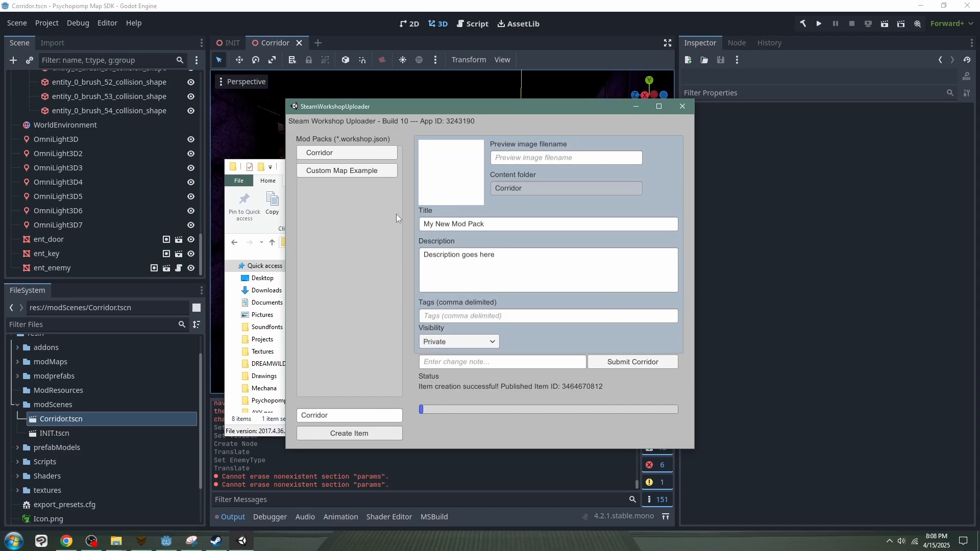
# - Set the Workshop item's title to "Corridor (Example for Map Modding)"
pyautogui.click(553, 158)
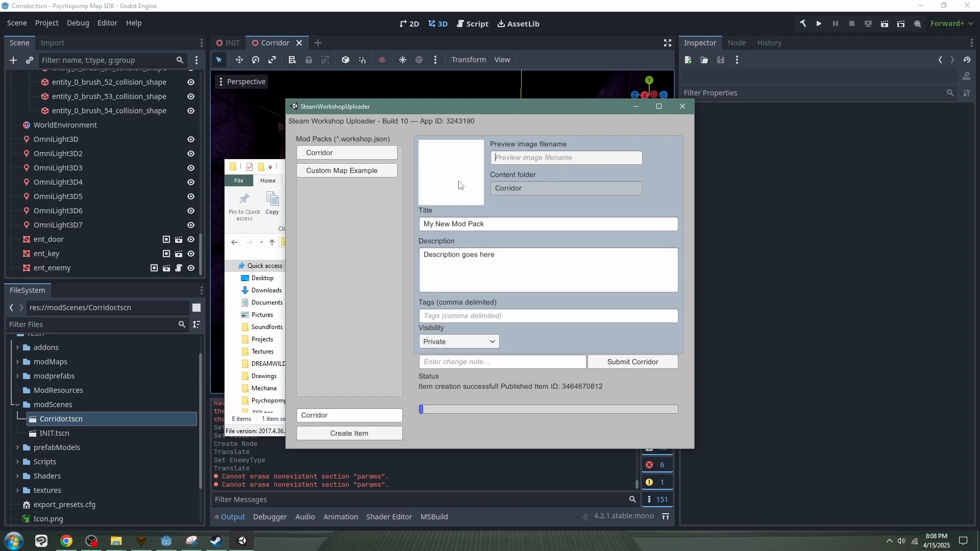
pyautogui.moveTo(486, 224); pyautogui.dragTo(415, 225)
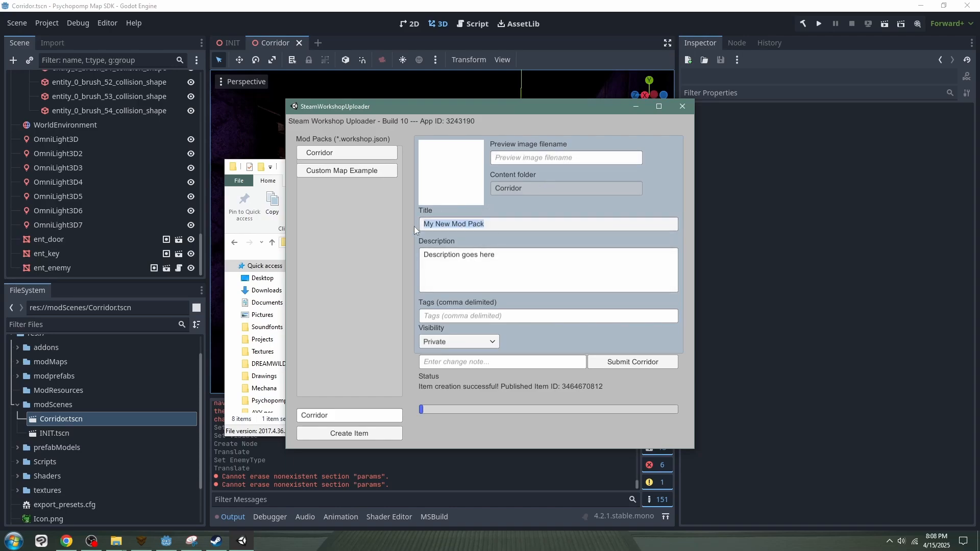
pyautogui.write('Corridor (Example for Map ')
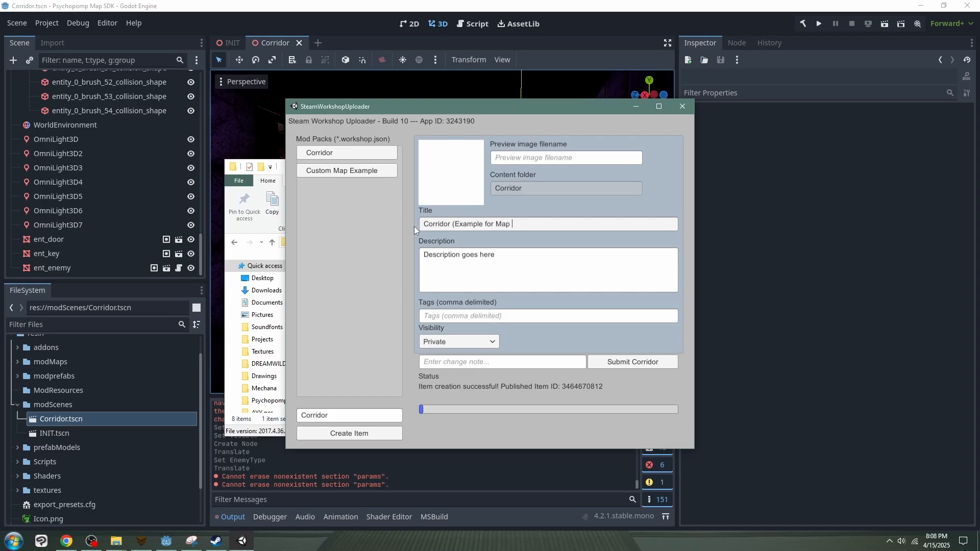
pyautogui.write('Modding)')
# - Replace the item's placeholder description with "This is an example used for my map modding tutorial."
pyautogui.click(525, 270)
pyautogui.hotkey('ctrl', 'a')
pyautogui.write('T')
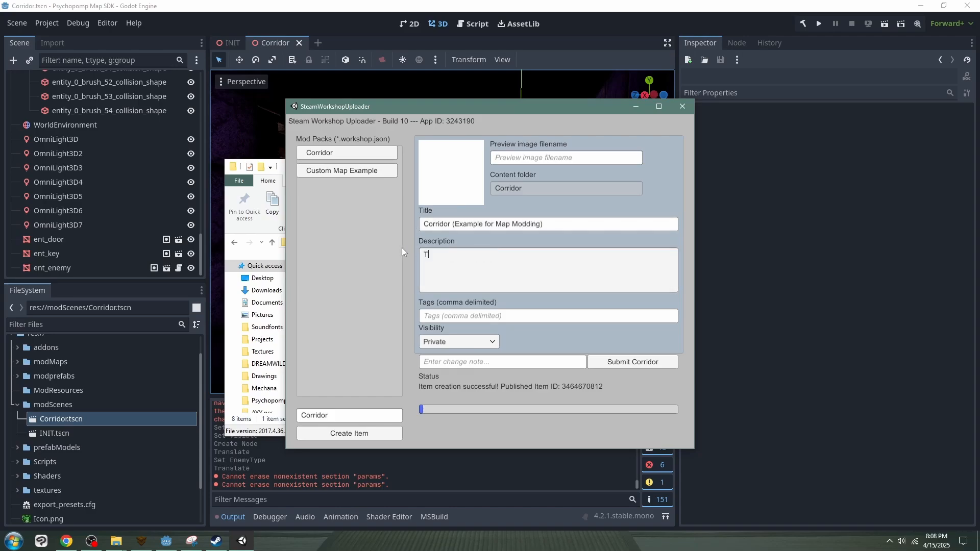
pyautogui.write('his is an example used for map moddi')
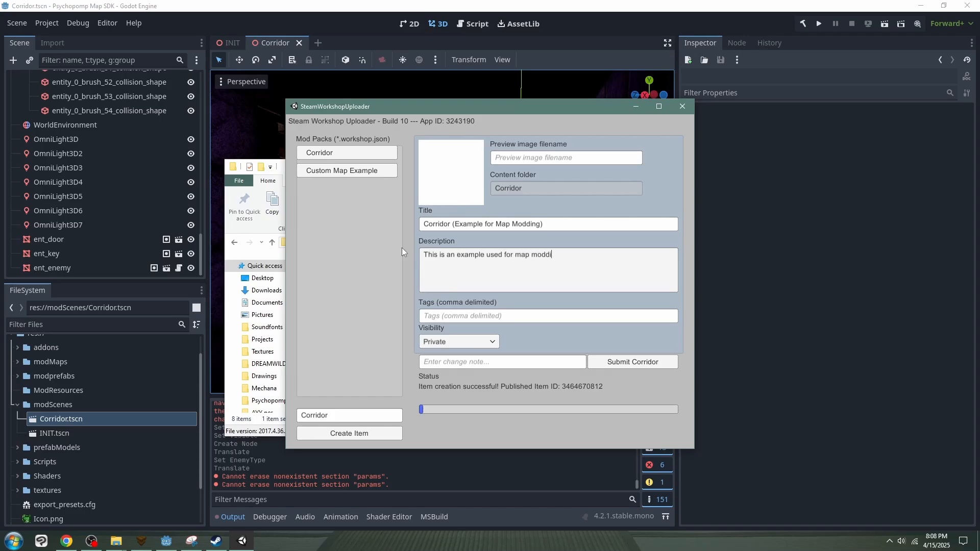
pyautogui.write('ng tut')
pyautogui.press('BackSpace')
pyautogui.press('BackSpace')
pyautogui.write('tut')
pyautogui.press('BackSpace')
pyautogui.write('torial')
pyautogui.click(516, 255)
pyautogui.write('my')
# - Add the tag Maps to the Corridor Workshop item
pyautogui.click(460, 318)
pyautogui.write('Maps')
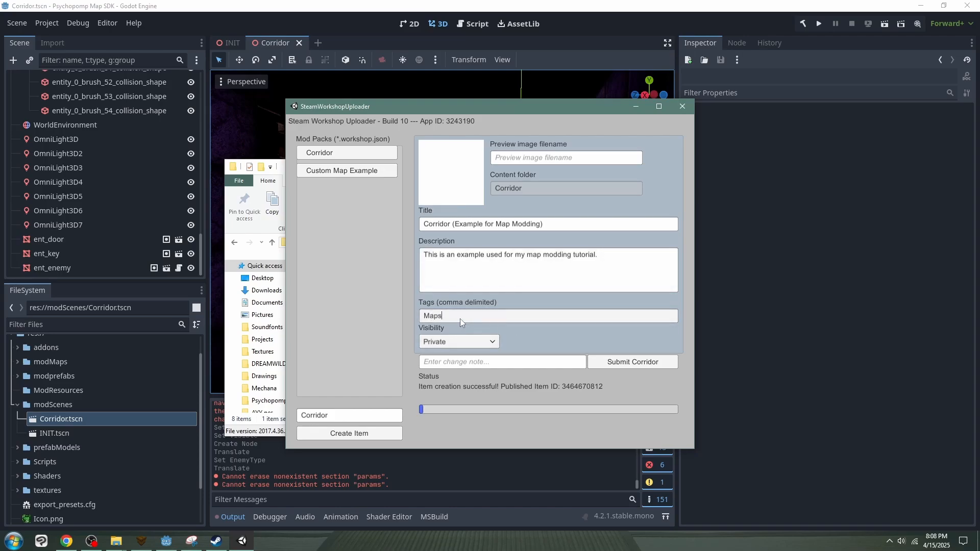
pyautogui.doubleClick(465, 320)
pyautogui.click(464, 320)
pyautogui.click(334, 244)
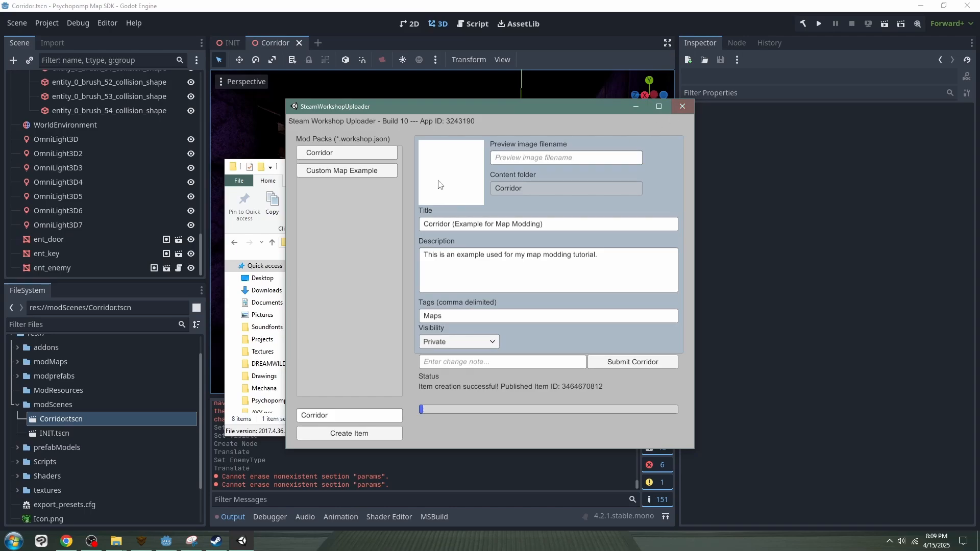
# - Set the preview image filename to Corridor.png and close the uploader
pyautogui.click(542, 157)
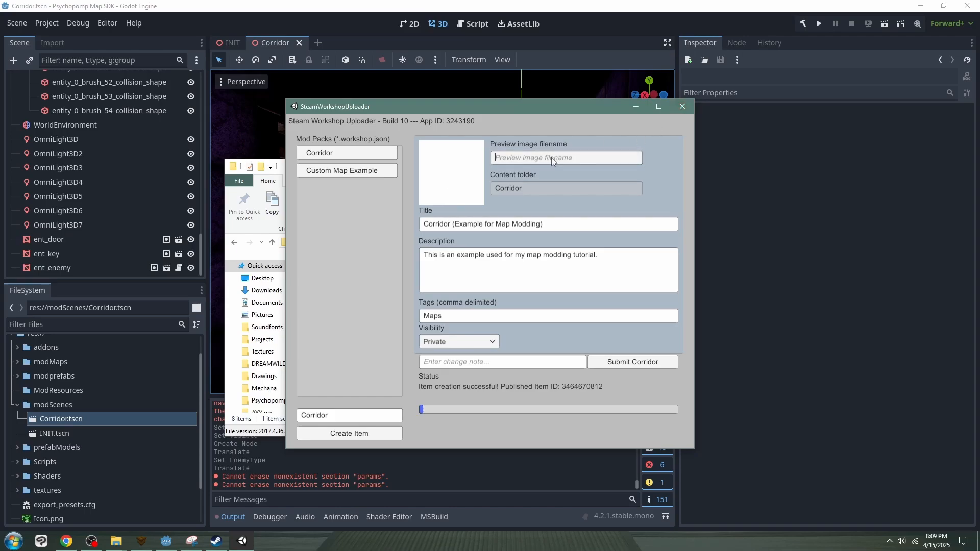
pyautogui.write('Corridor.png')
pyautogui.click(683, 106)
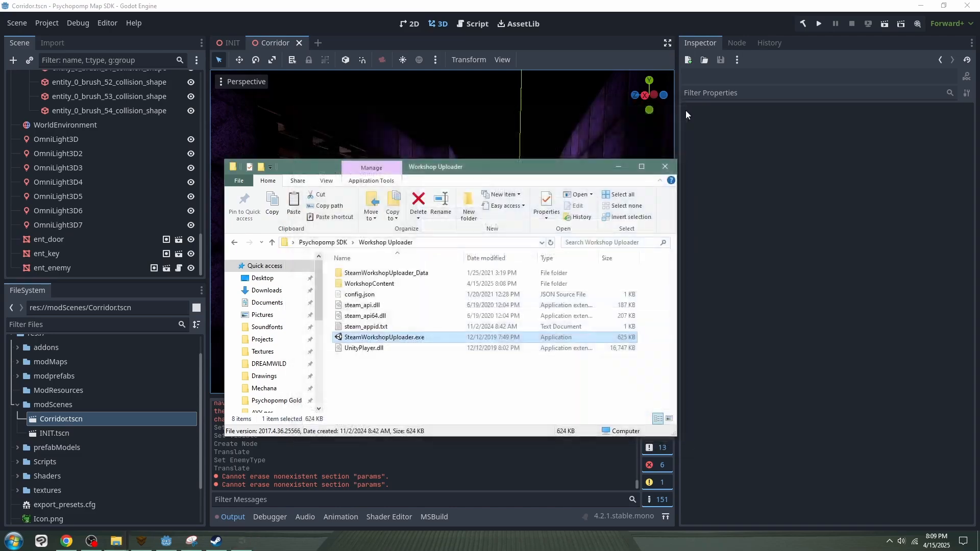
# - Copy Icon.png, Info.cfg, mod.zip and Your mod goes here.txt from the Corridor folder in Psychopomp SDK
pyautogui.doubleClick(393, 284)
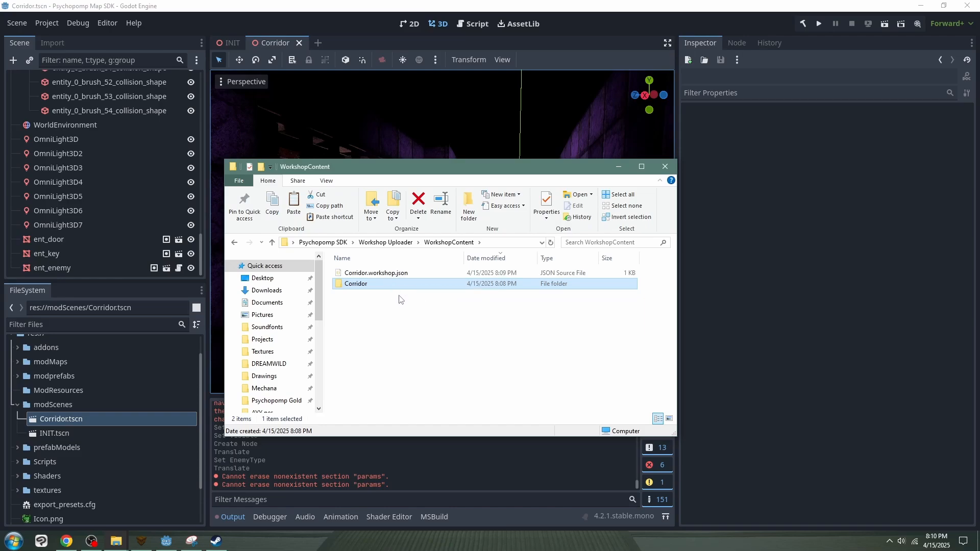
pyautogui.click(384, 243)
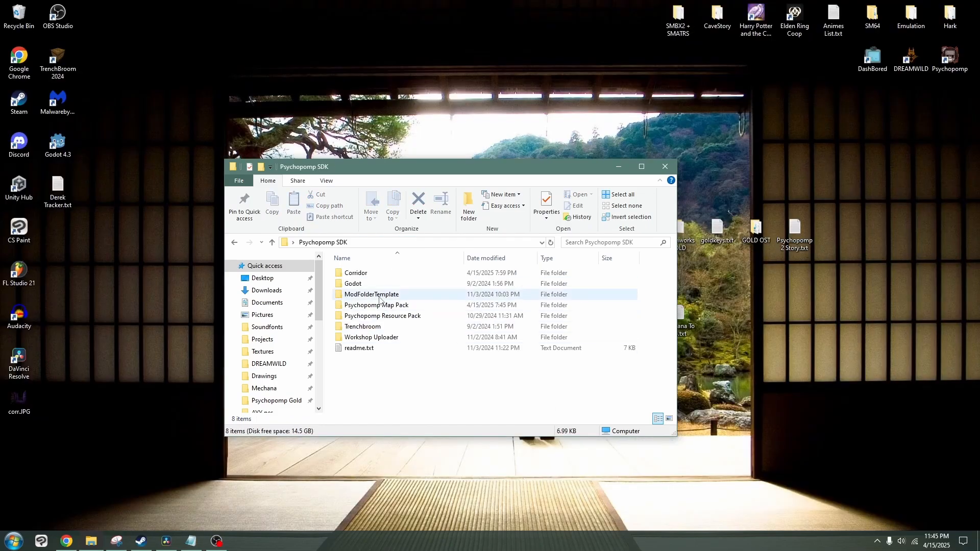
pyautogui.doubleClick(365, 274)
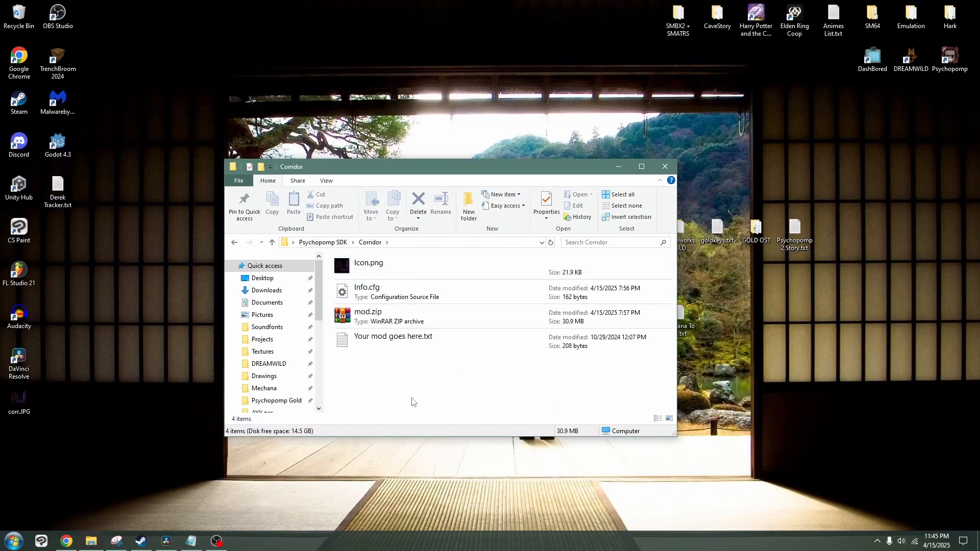
pyautogui.moveTo(415, 406); pyautogui.dragTo(390, 259)
pyautogui.rightClick(390, 259)
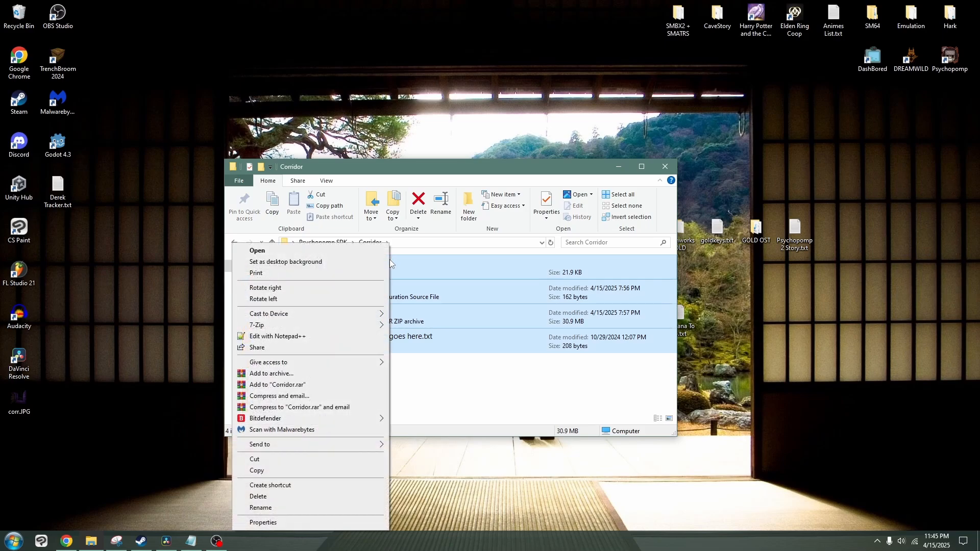
pyautogui.click(263, 470)
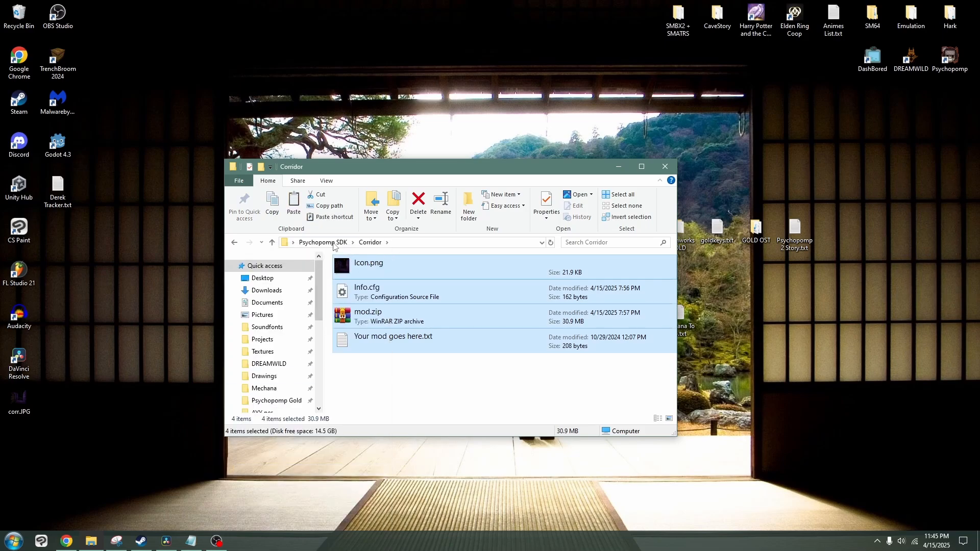
# - Paste the copied mod files into the empty Corridor folder inside the Workshop Uploader's WorkshopContent folder
pyautogui.click(334, 244)
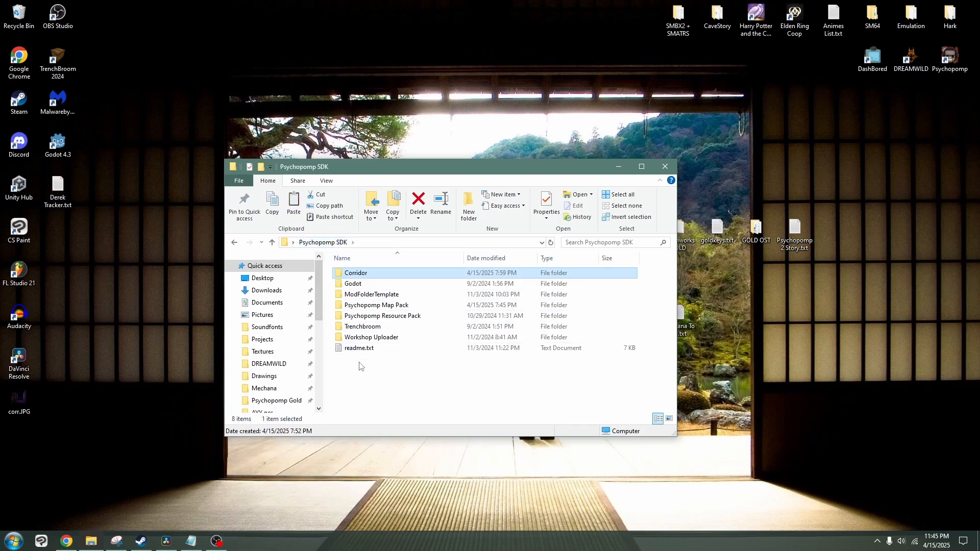
pyautogui.doubleClick(378, 337)
pyautogui.doubleClick(374, 284)
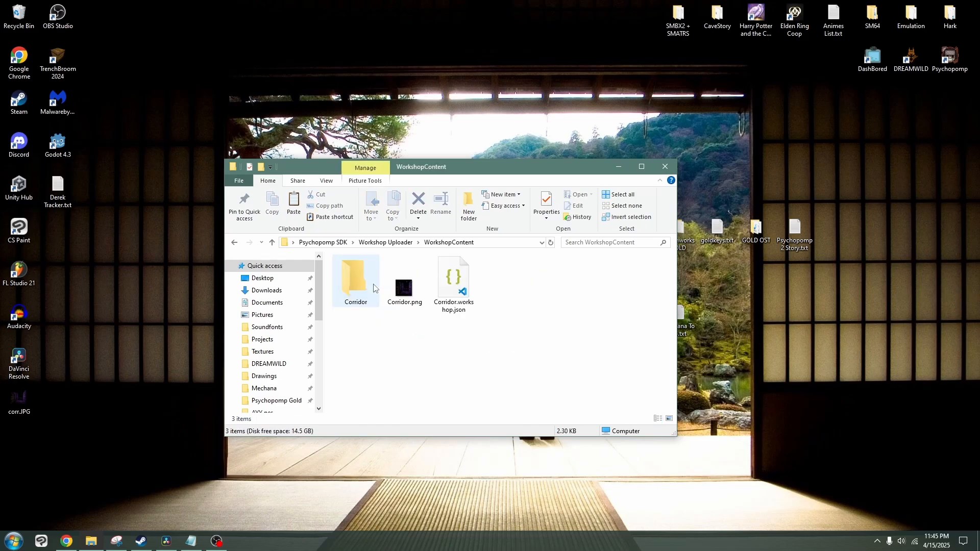
pyautogui.doubleClick(374, 288)
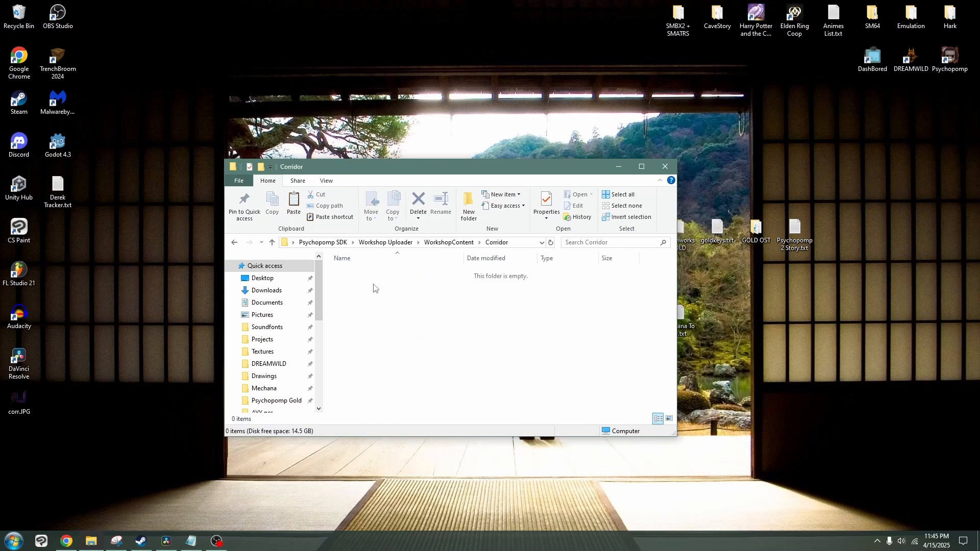
pyautogui.hotkey('ctrl', 'v')
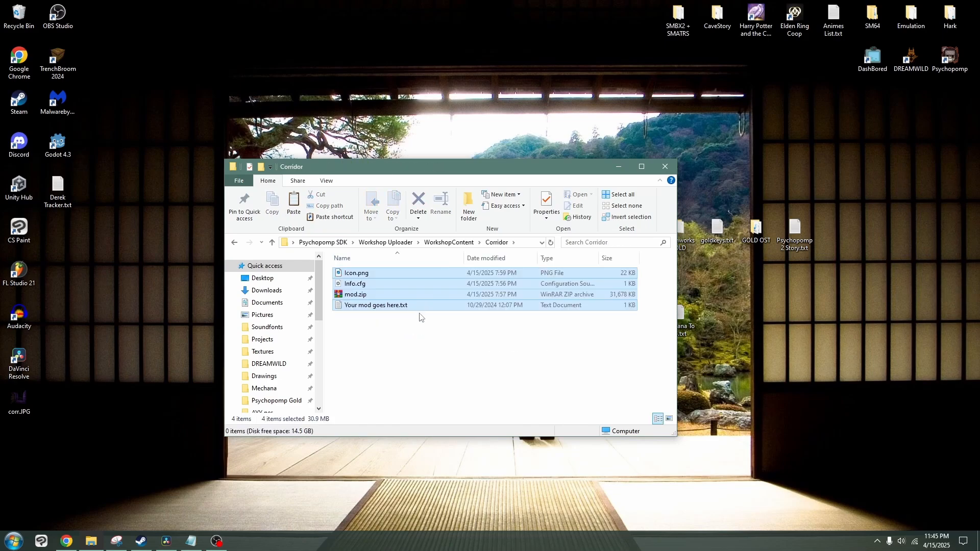
pyautogui.click(433, 350)
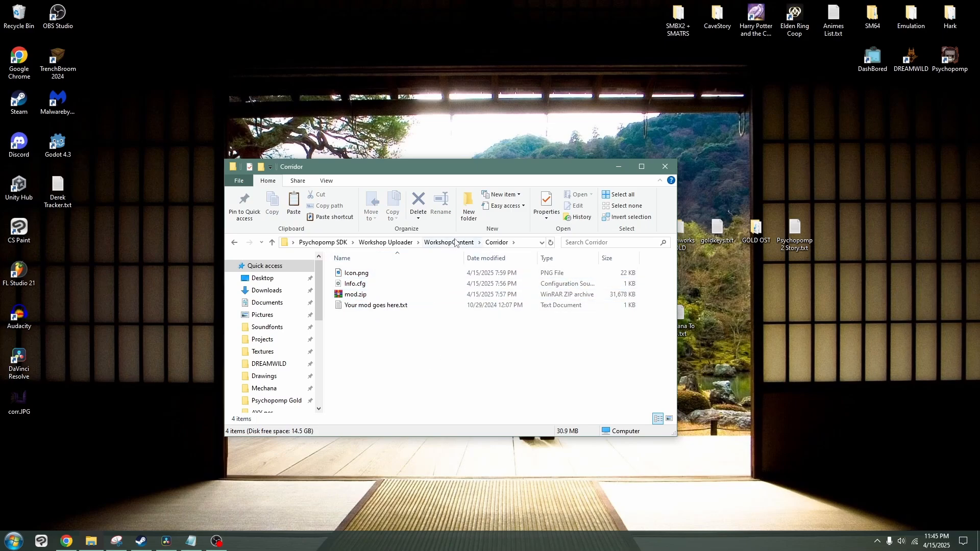
# - Place Icon.png from the uploader's Corridor folder in the parent WorkshopContent folder
pyautogui.hotkey('ctrl', 'a')
pyautogui.click(432, 353)
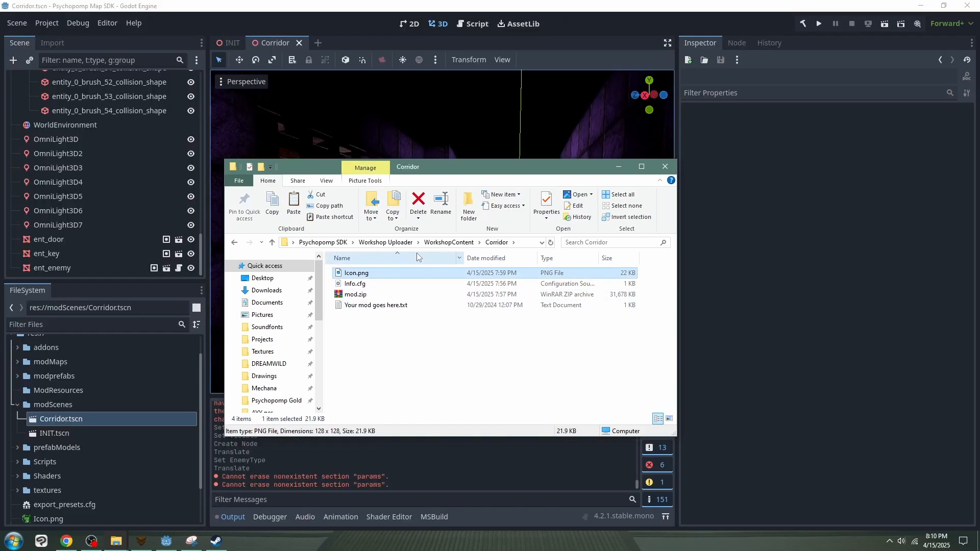
pyautogui.hotkey('ctrl', 'x')
pyautogui.click(440, 243)
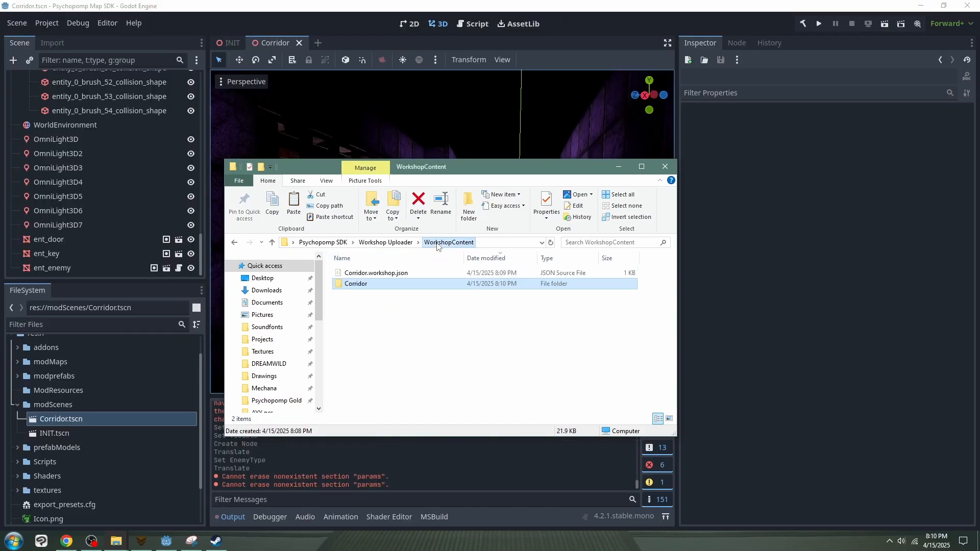
pyautogui.hotkey('ctrl', 'v')
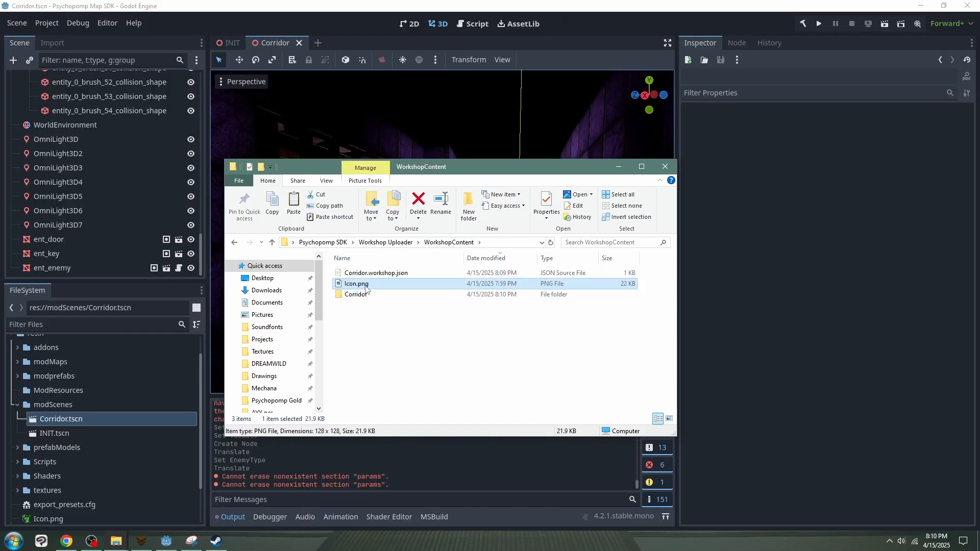
# - Rename Icon.png in the WorkshopContent folder to Corridor.png
pyautogui.rightClick(368, 284)
pyautogui.click(263, 509)
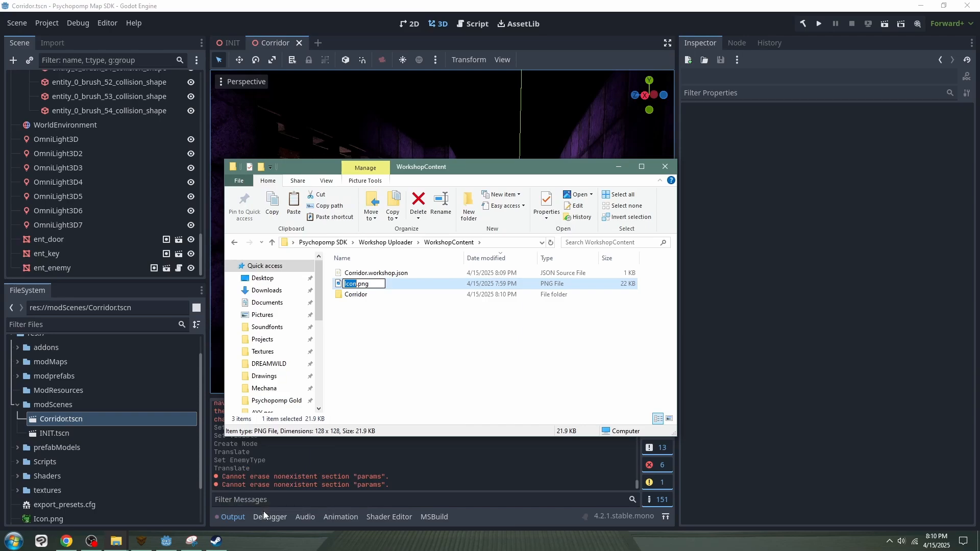
pyautogui.write('Corridor')
pyautogui.press('Return')
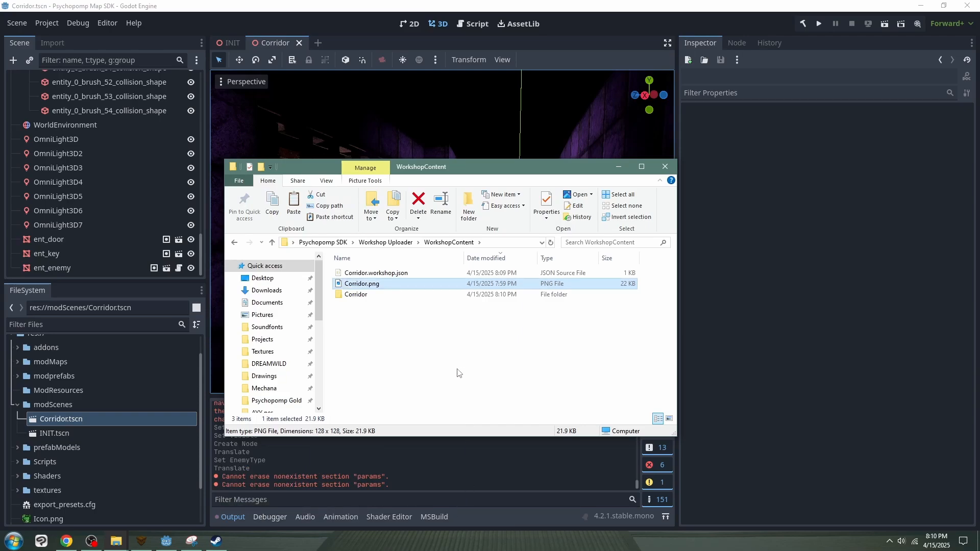
# - Relaunch SteamWorkshopUploader.exe from the Workshop Uploader folder and open the Corridor mod pack
pyautogui.doubleClick(377, 294)
pyautogui.click(434, 243)
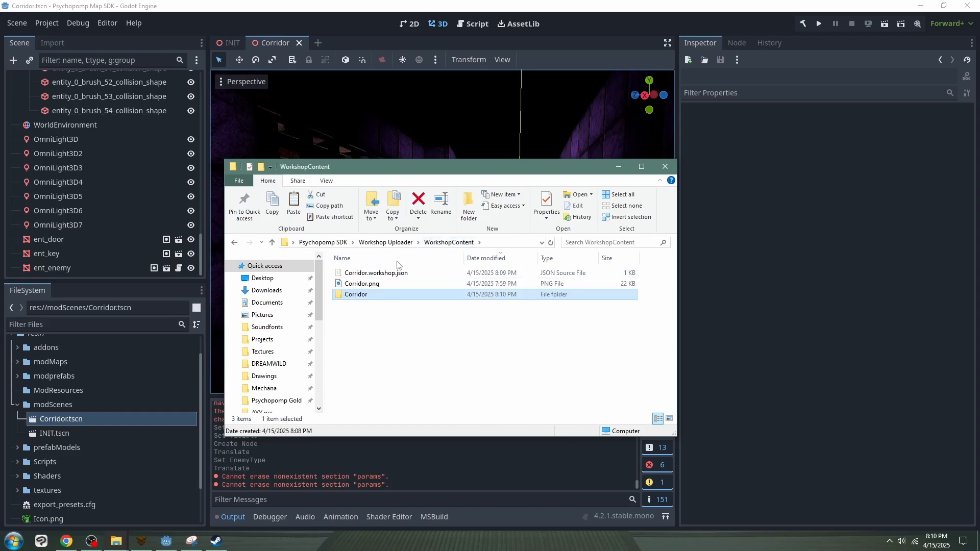
pyautogui.click(391, 244)
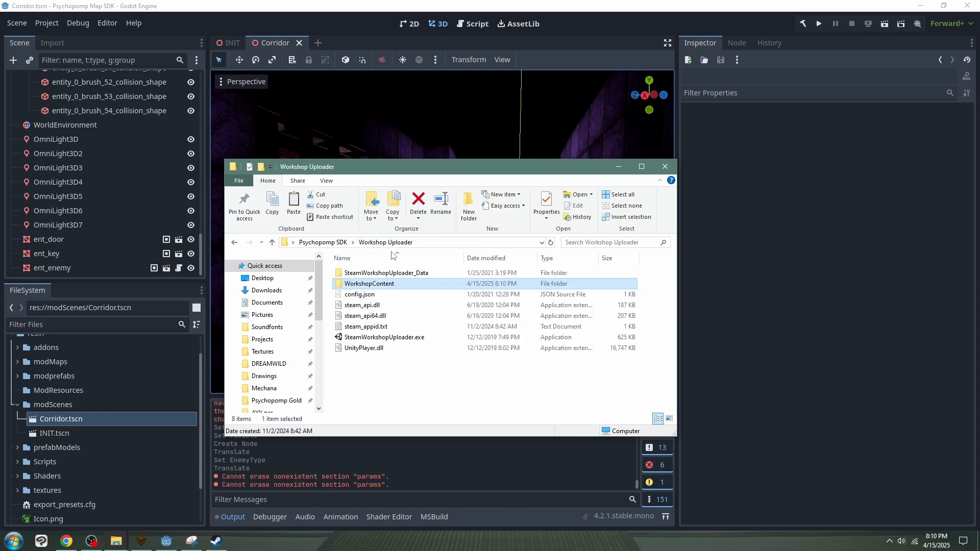
pyautogui.doubleClick(385, 338)
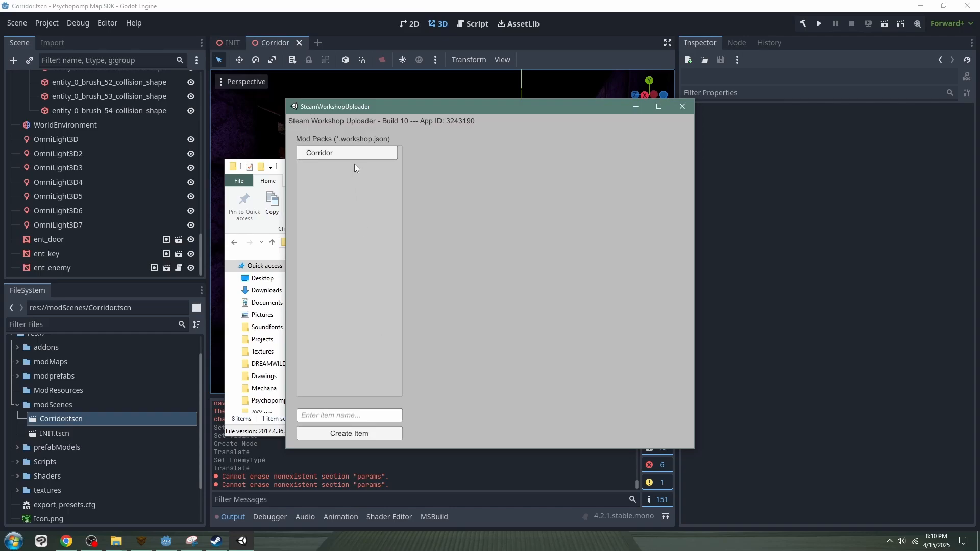
pyautogui.click(356, 154)
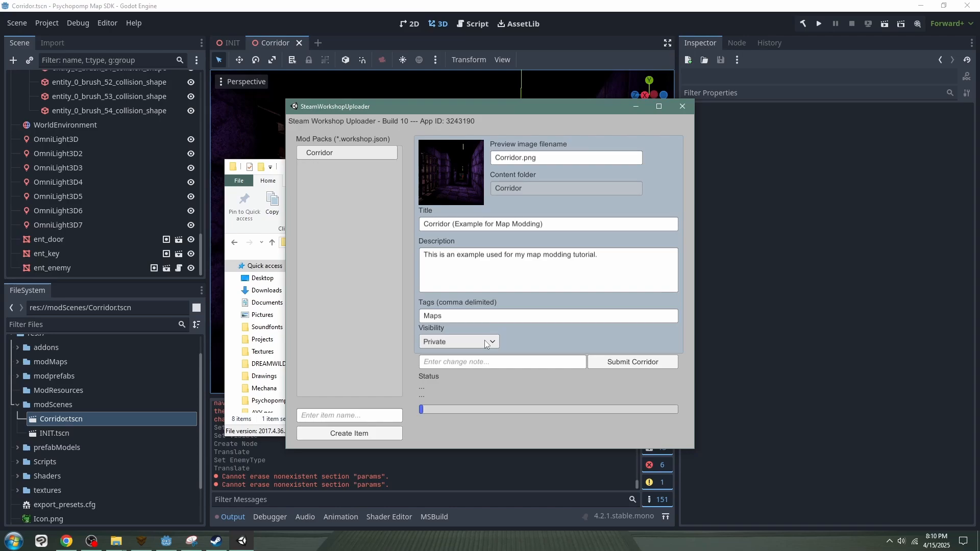
# - Enter the change note "InitSubmit" and submit the Corridor item to the Steam Workshop
pyautogui.click(486, 363)
pyautogui.write('In')
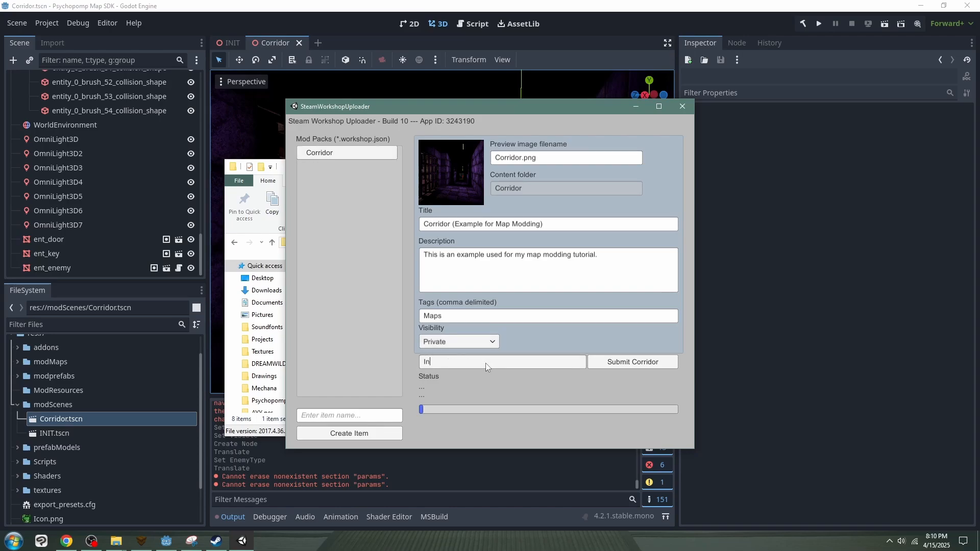
pyautogui.write('itSubmit')
pyautogui.click(639, 362)
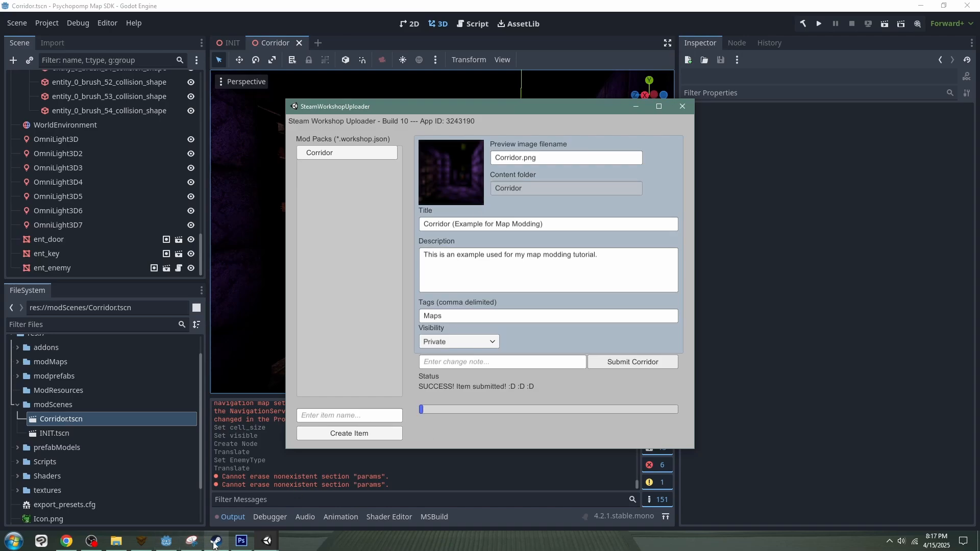
# - Switch to Steam and open the Corridor (Example for Map Modding) page from the files posted to the Psychopomp GOLD Workshop
pyautogui.moveTo(214, 545)
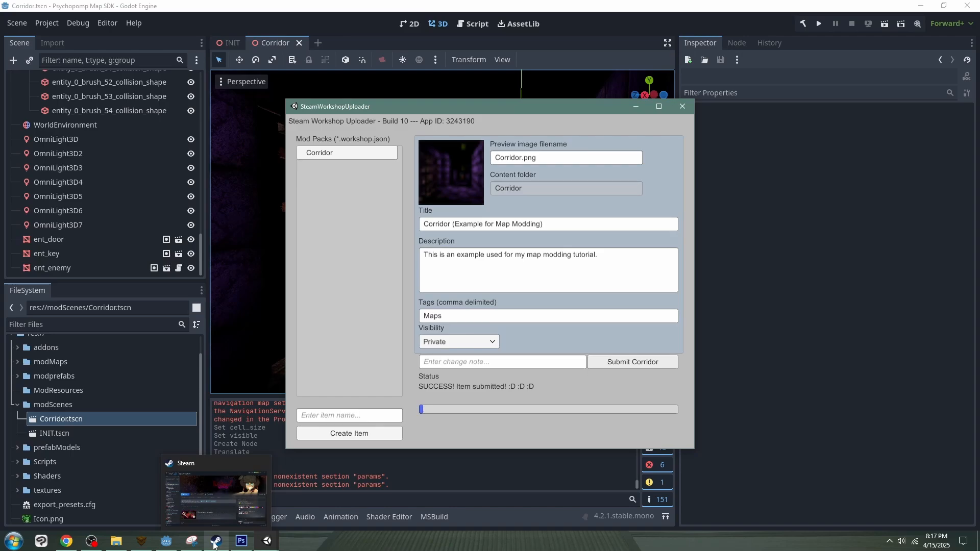
pyautogui.click(215, 542)
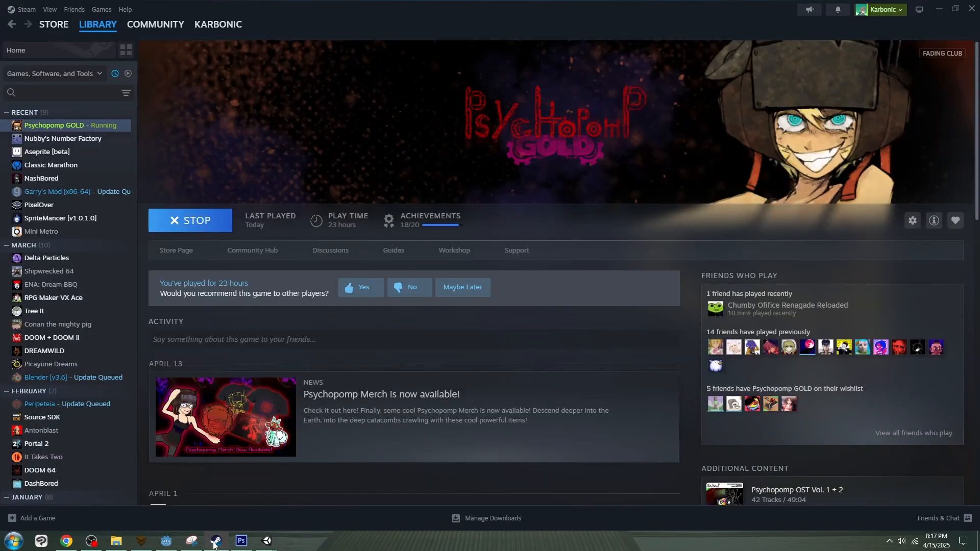
pyautogui.click(454, 251)
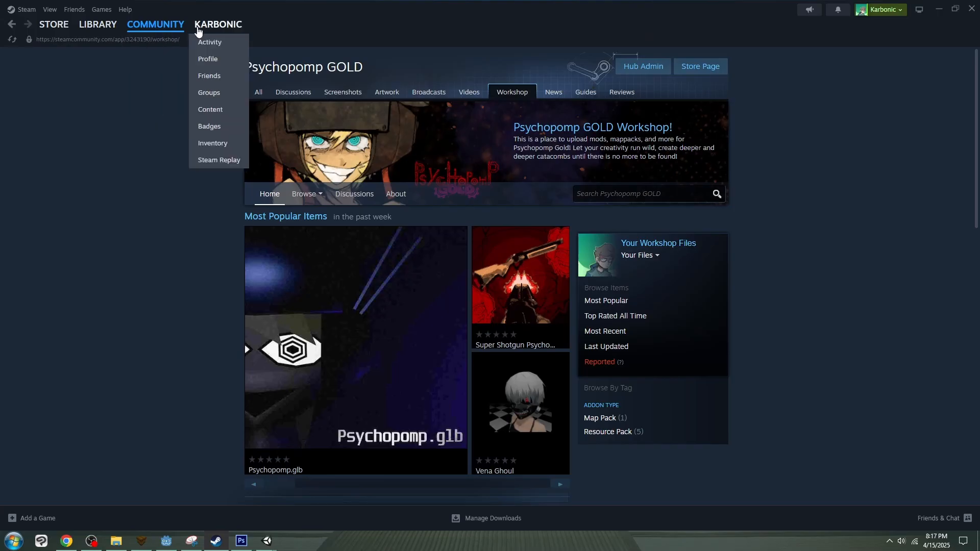
pyautogui.click(637, 255)
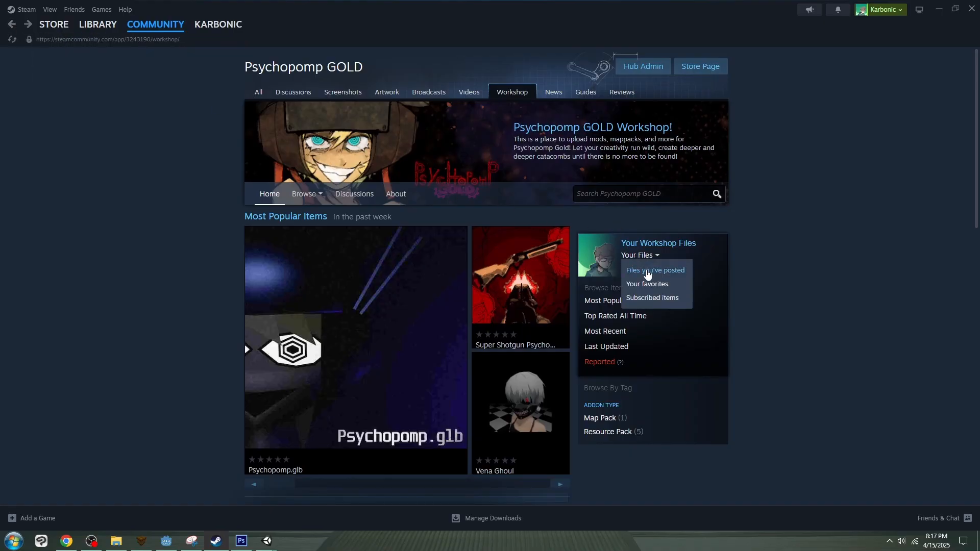
pyautogui.click(644, 274)
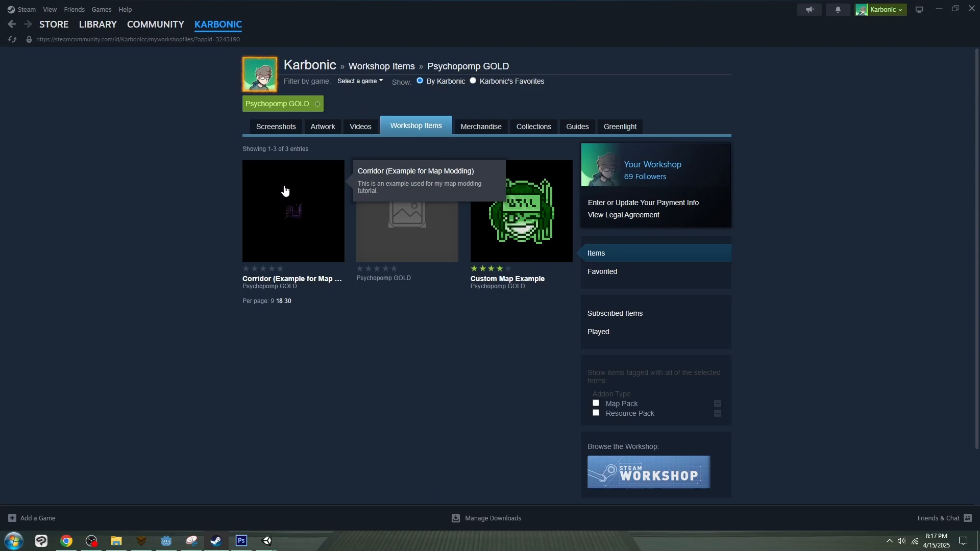
pyautogui.click(305, 222)
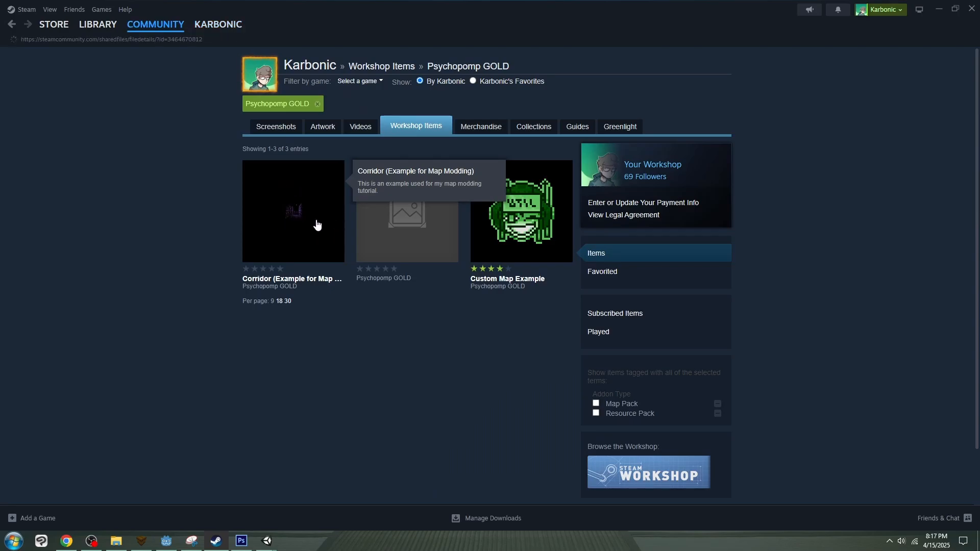
# - Set the Corridor Workshop item's visibility to Public and look over its page
pyautogui.scroll(-4, 621, 360)
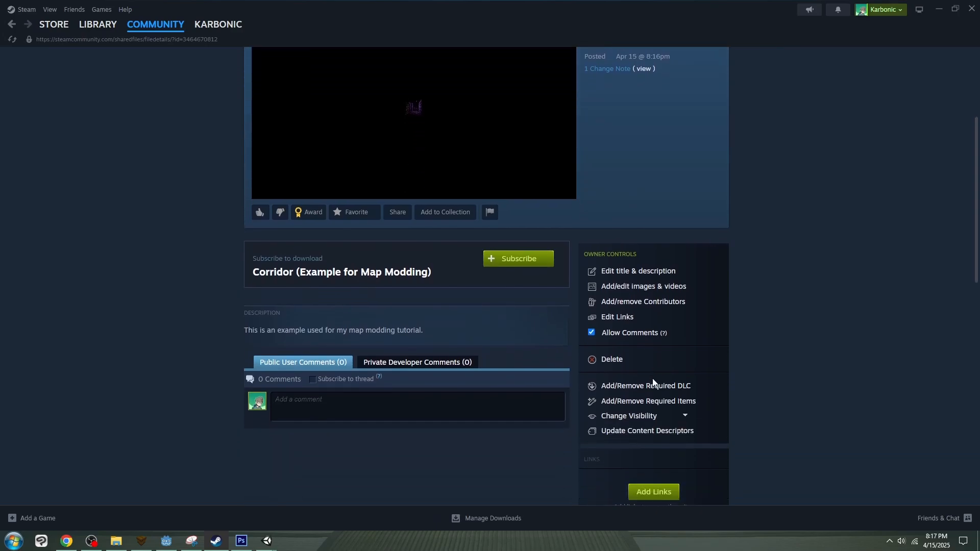
pyautogui.click(686, 397)
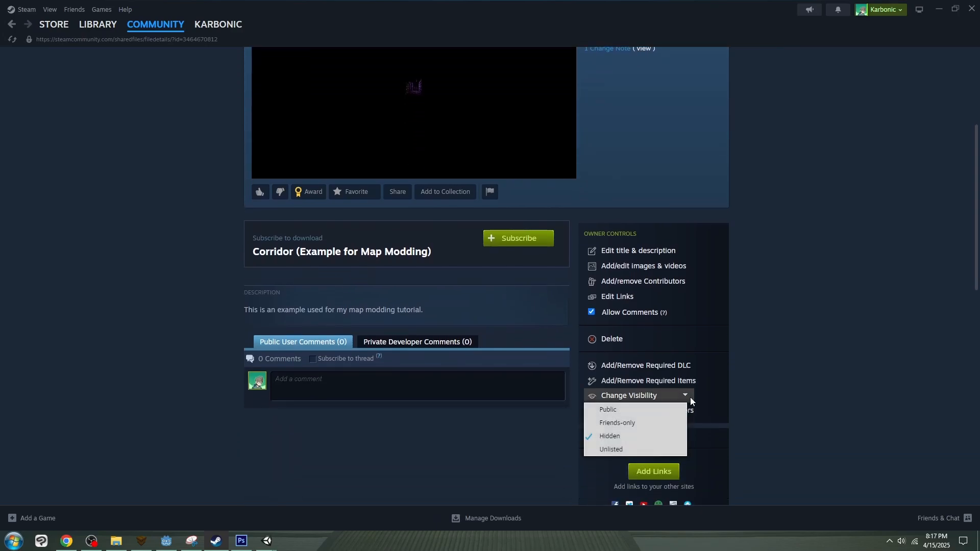
pyautogui.click(633, 410)
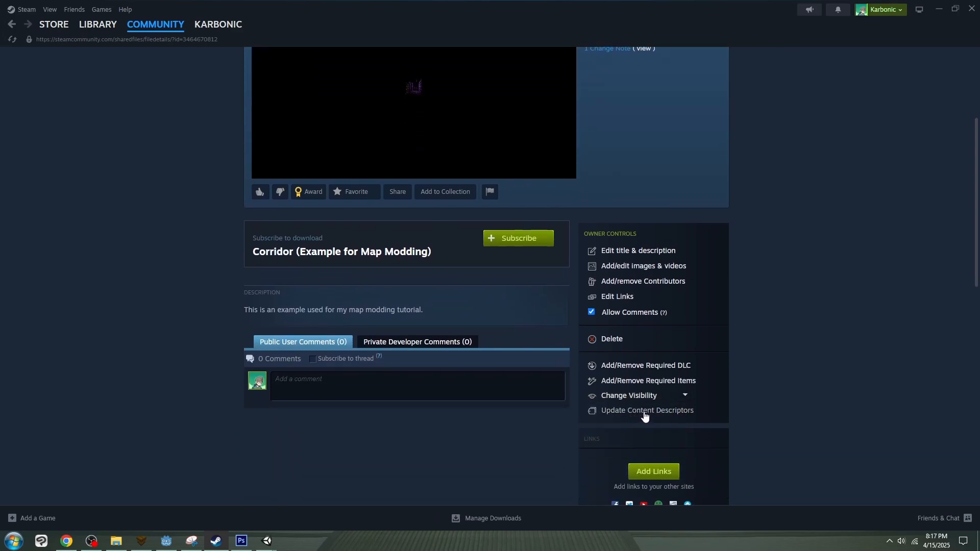
pyautogui.scroll(4, 611, 235)
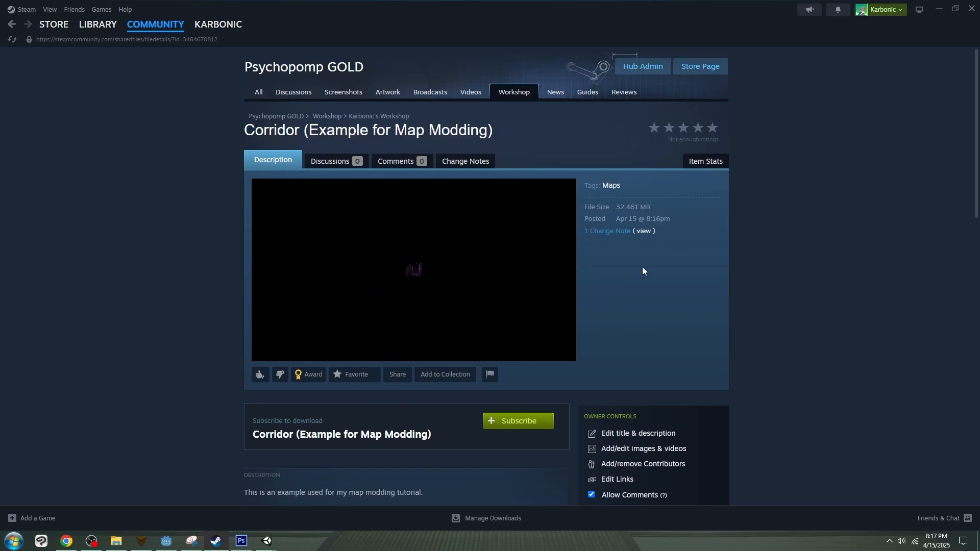
pyautogui.scroll(-5, 607, 204)
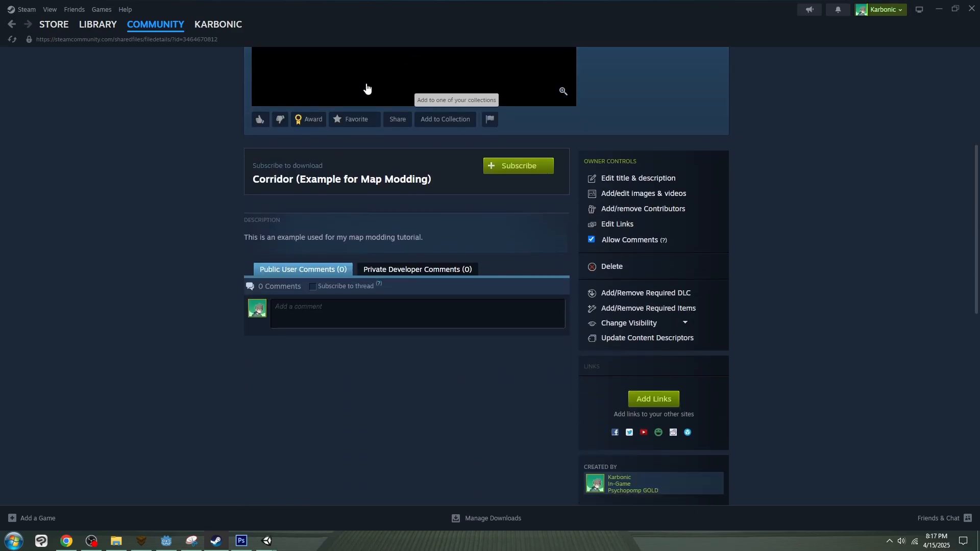
pyautogui.scroll(5, 548, 214)
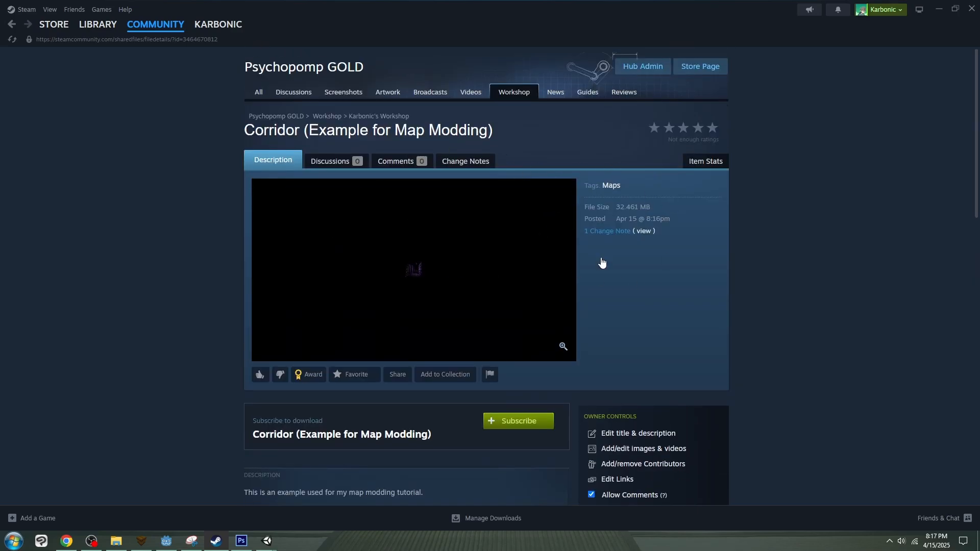
pyautogui.scroll(-5, 690, 239)
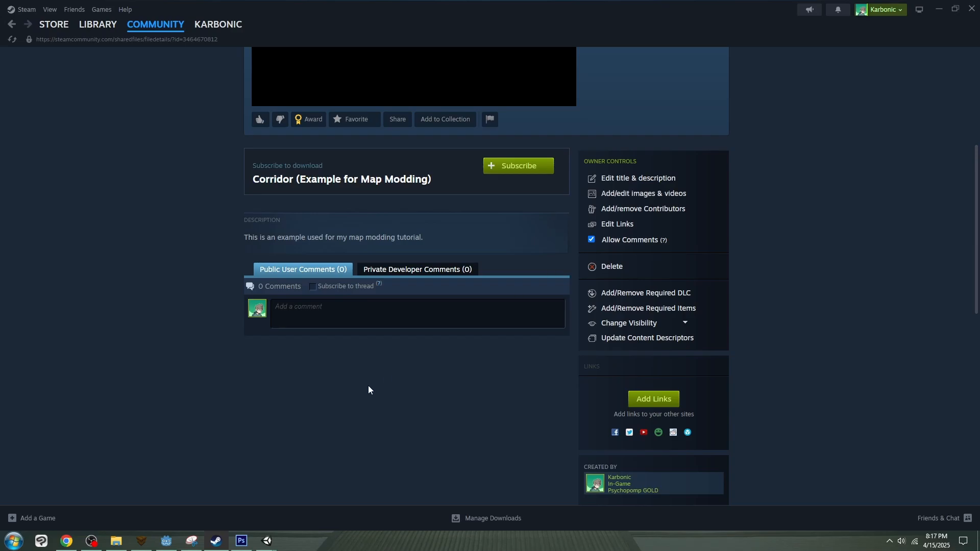
# - Close the SteamWorkshopUploader program and return to the beginning of the Corridor item page
pyautogui.moveTo(267, 541)
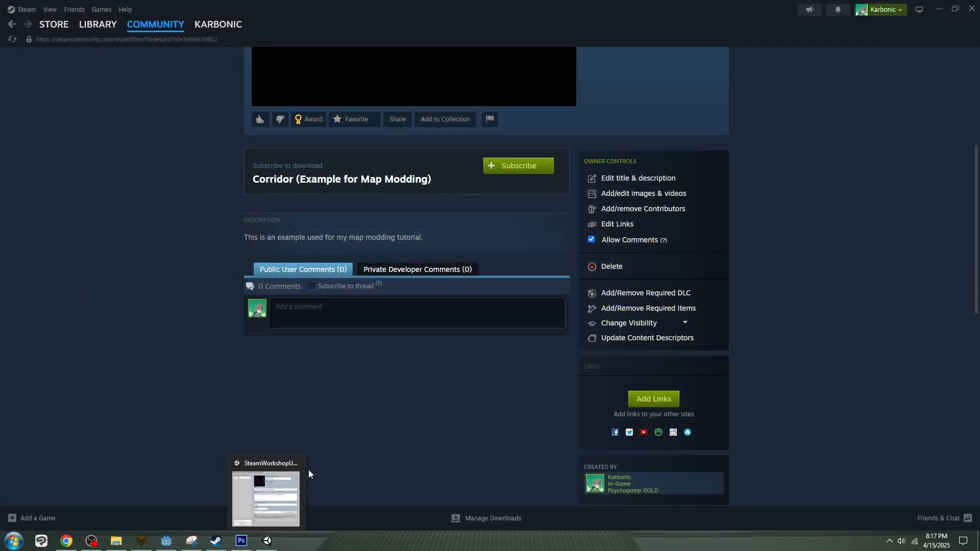
pyautogui.click(297, 463)
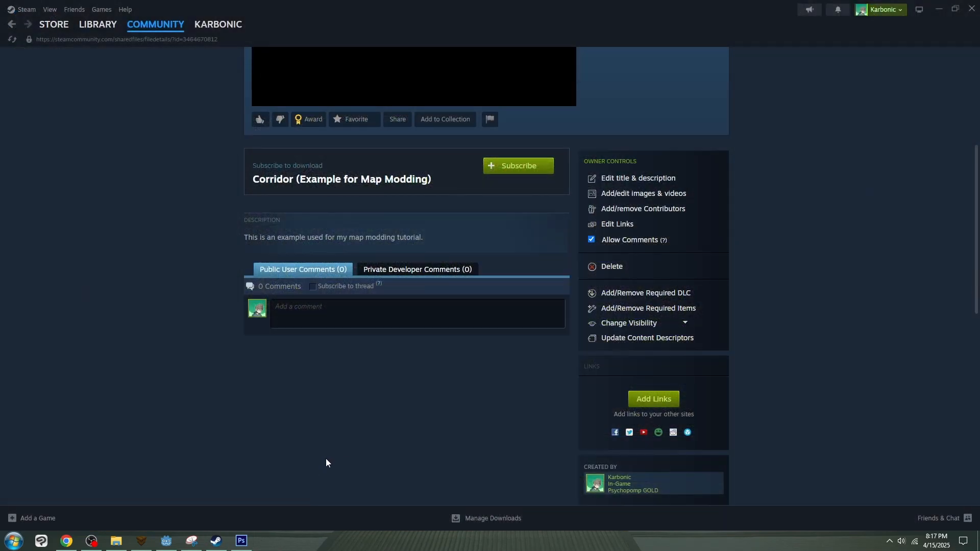
pyautogui.scroll(5, 360, 443)
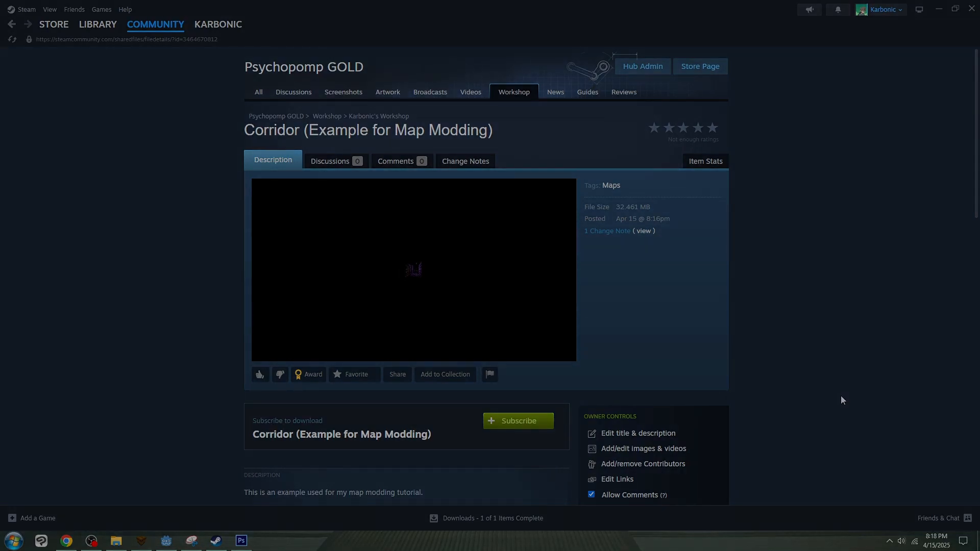
pyautogui.press('super+t')
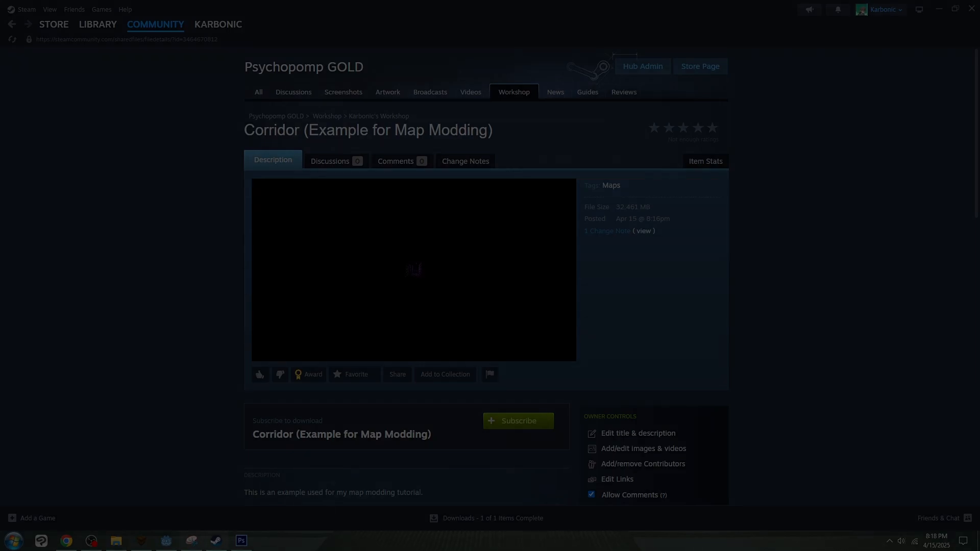
pyautogui.press('super+t')
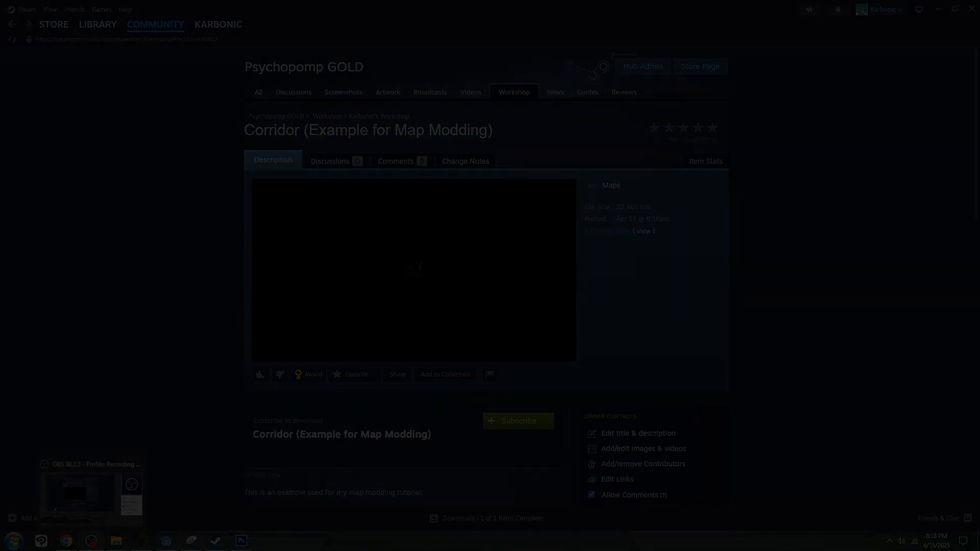
pyautogui.press('Return')
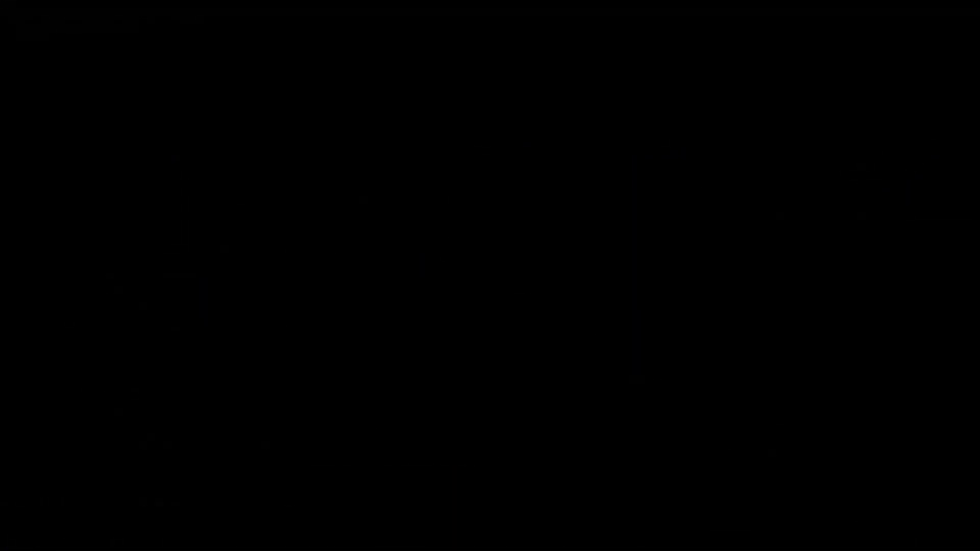